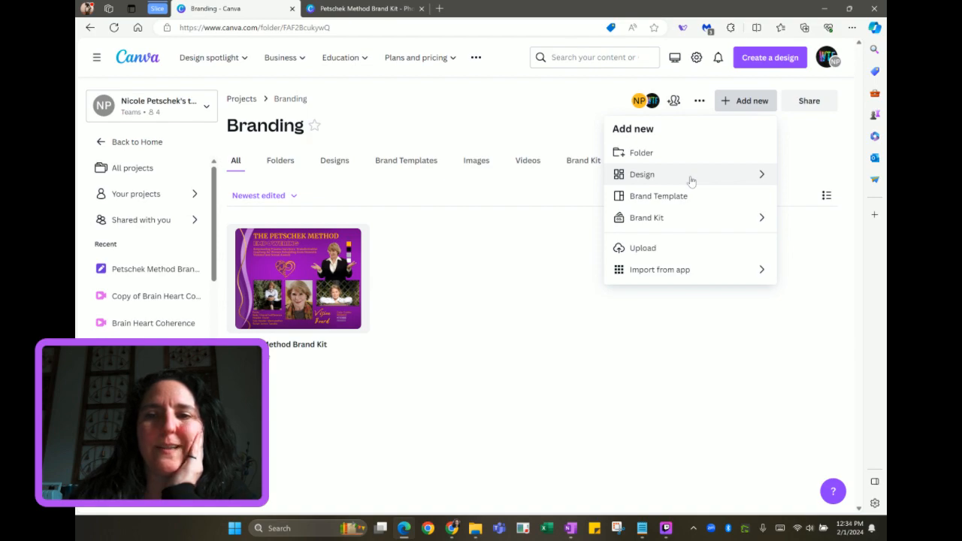
Create a new blank Website design from the Branding folder's Add new menu
left_click(644, 180)
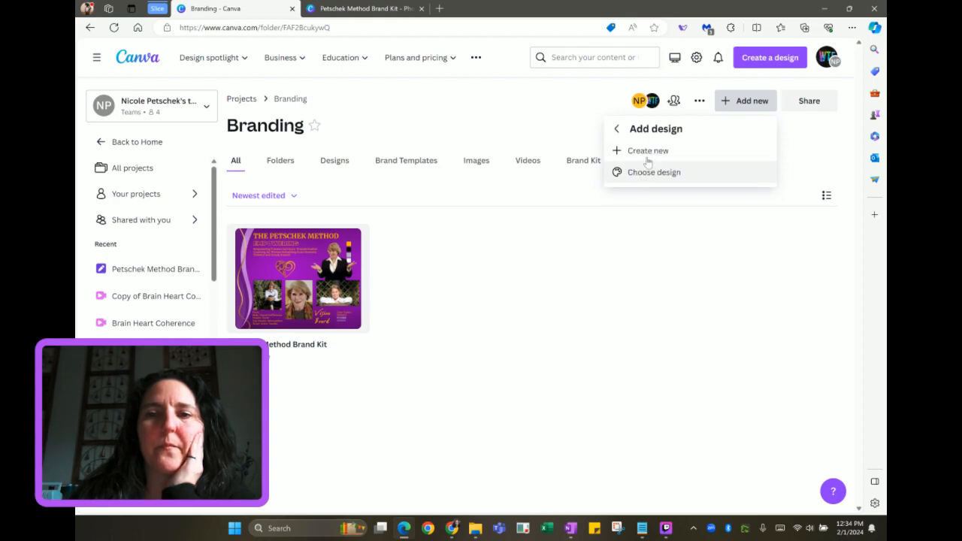
left_click(644, 153)
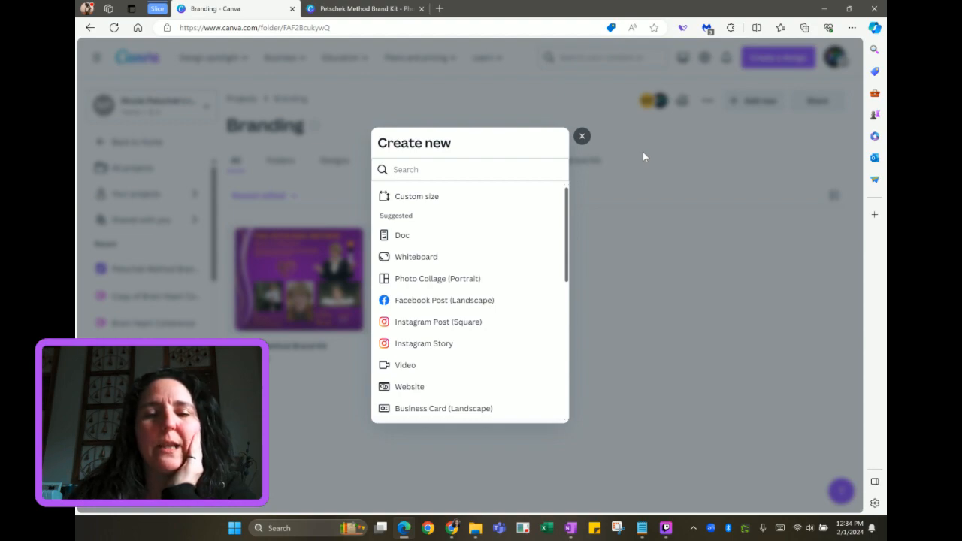
left_click(411, 388)
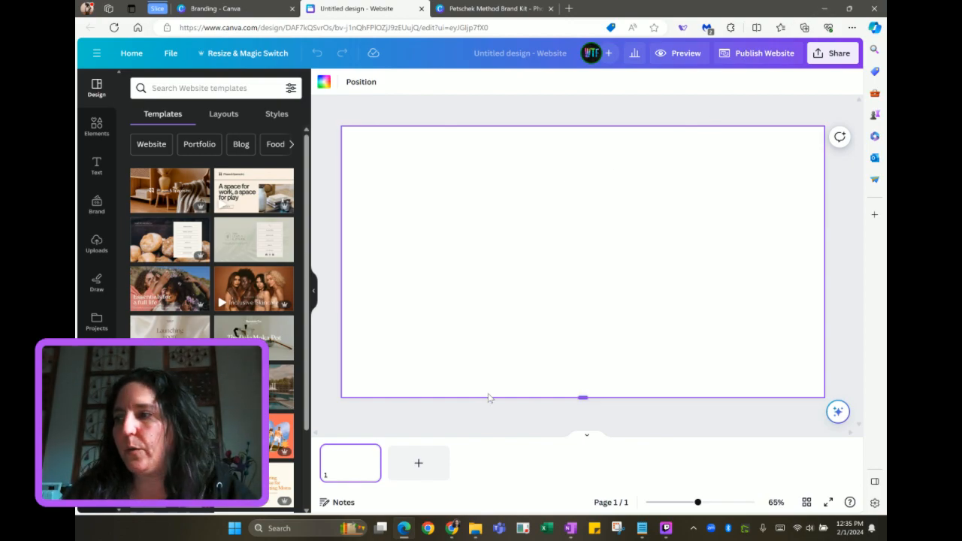
Bring up the Petschek Method Brand Kit design once the blank website has loaded
key("alt+Tab")
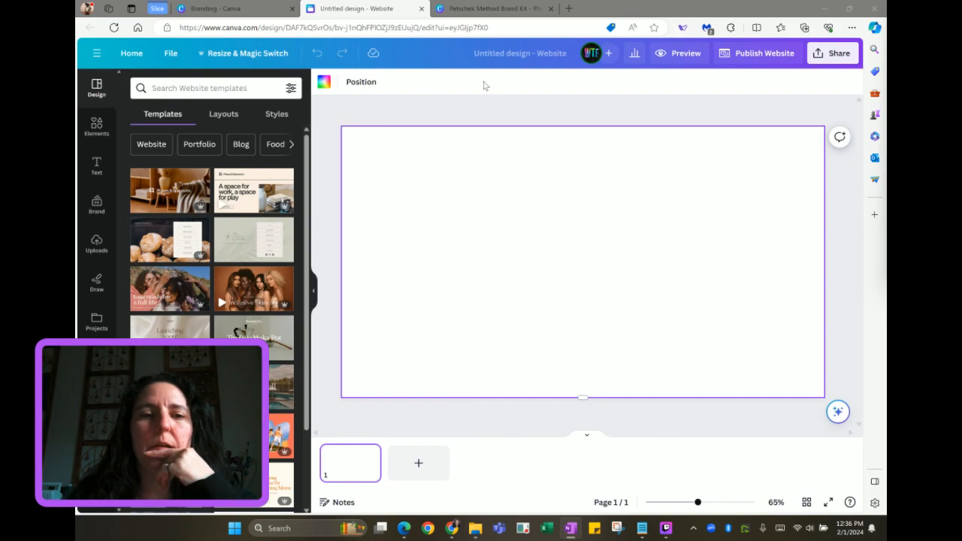
left_click(495, 9)
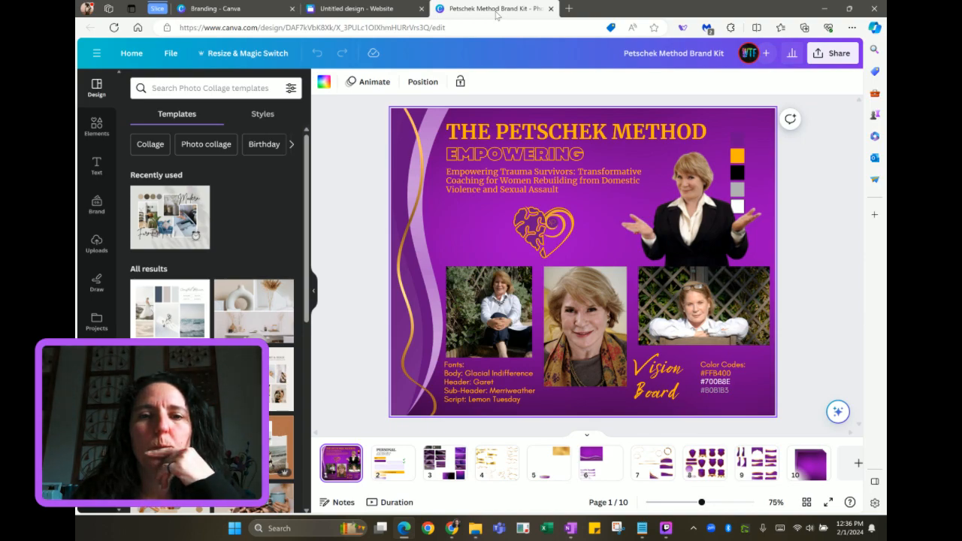
Copy the brand kit's purple gradient background and wavy gold line group onto the website page
left_click(462, 238)
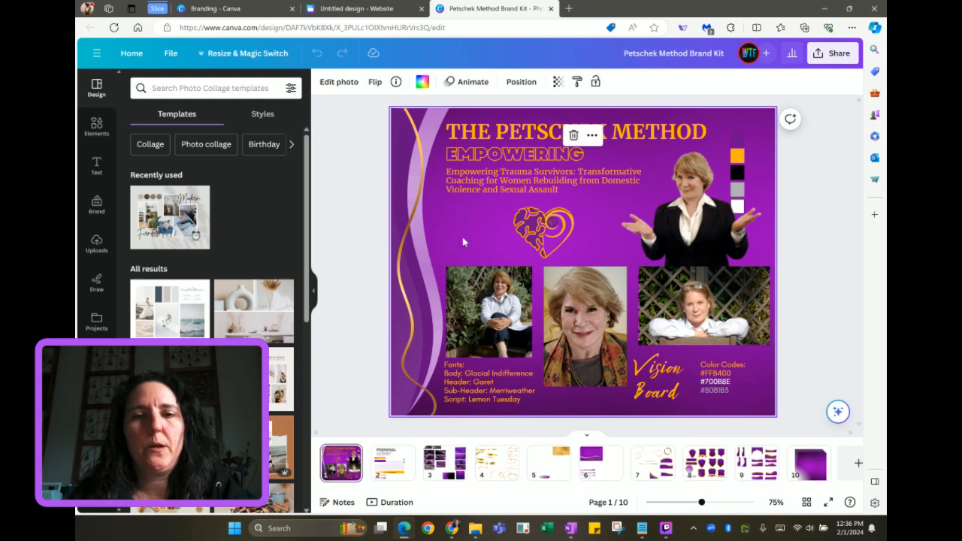
left_click(350, 9)
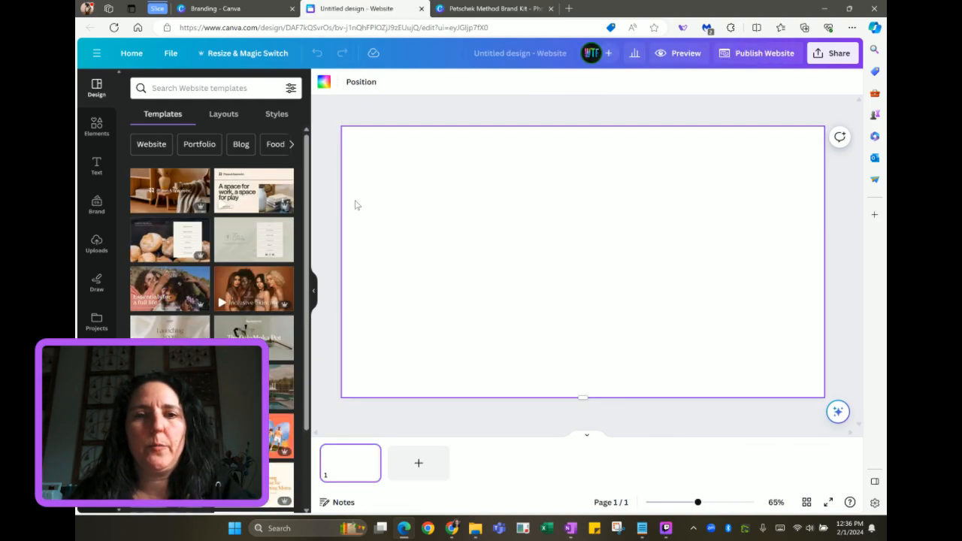
key("ctrl+v")
left_click(500, 10)
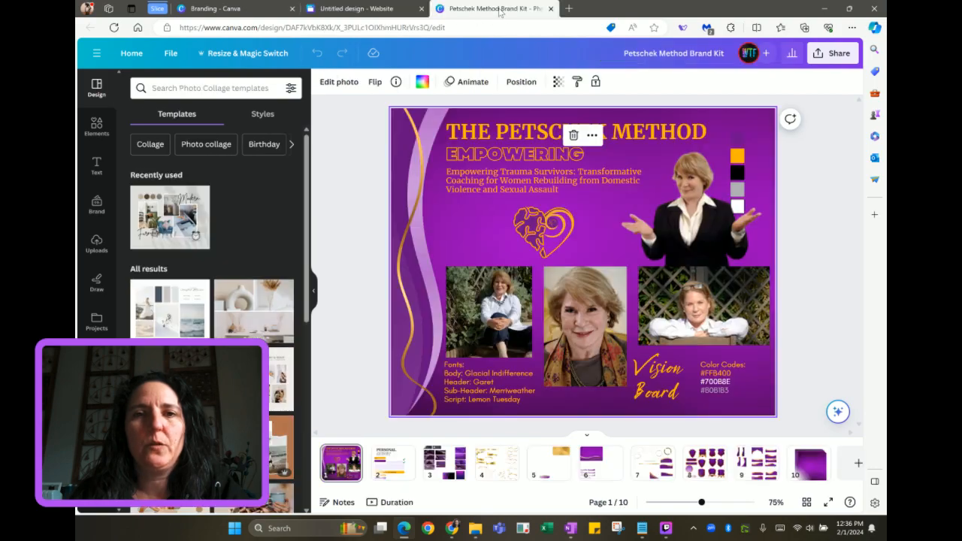
left_click_drag(374, 133, 425, 189)
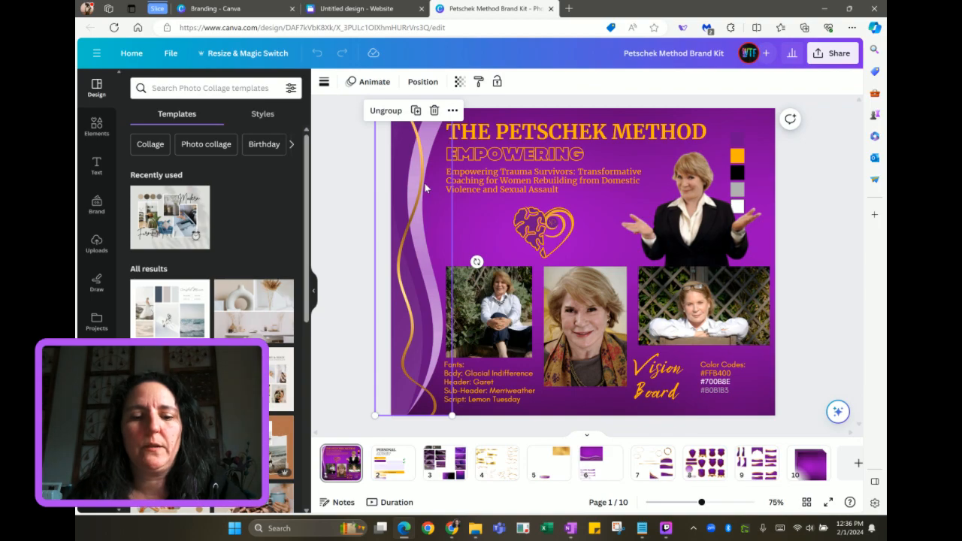
left_click(380, 11)
key("ctrl+v")
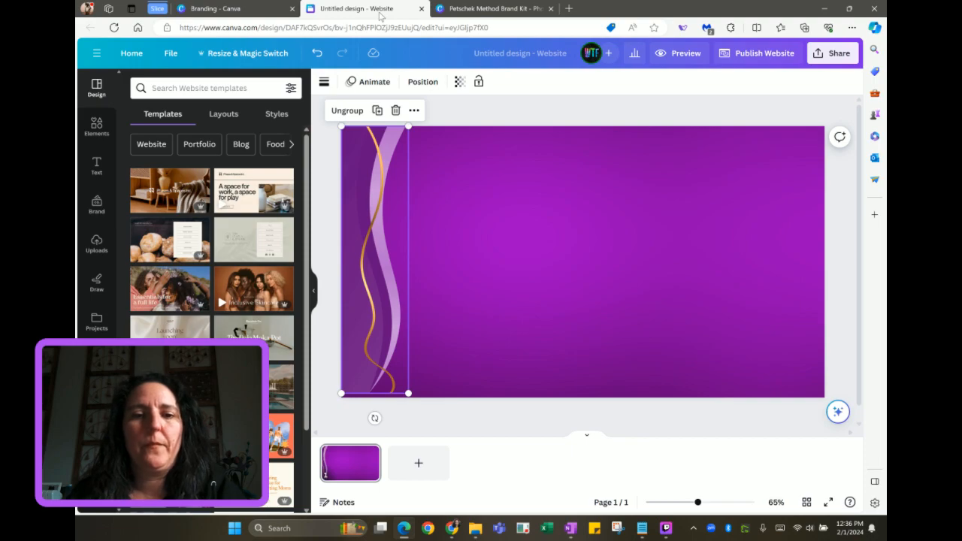
Paste the THE PETSCHEK METHOD, EMPOWERING and tagline text block and move it toward the upper middle
left_click(462, 10)
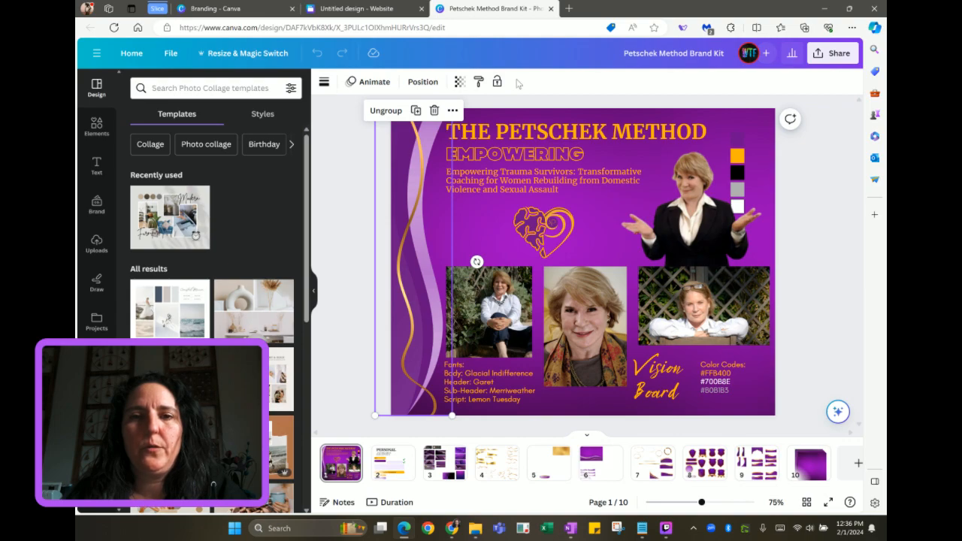
left_click(514, 129)
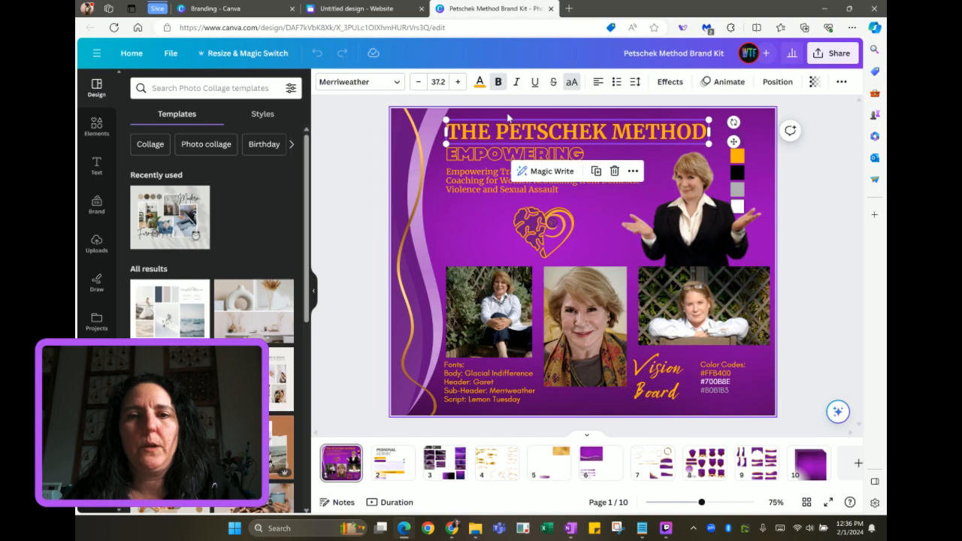
left_click(510, 119)
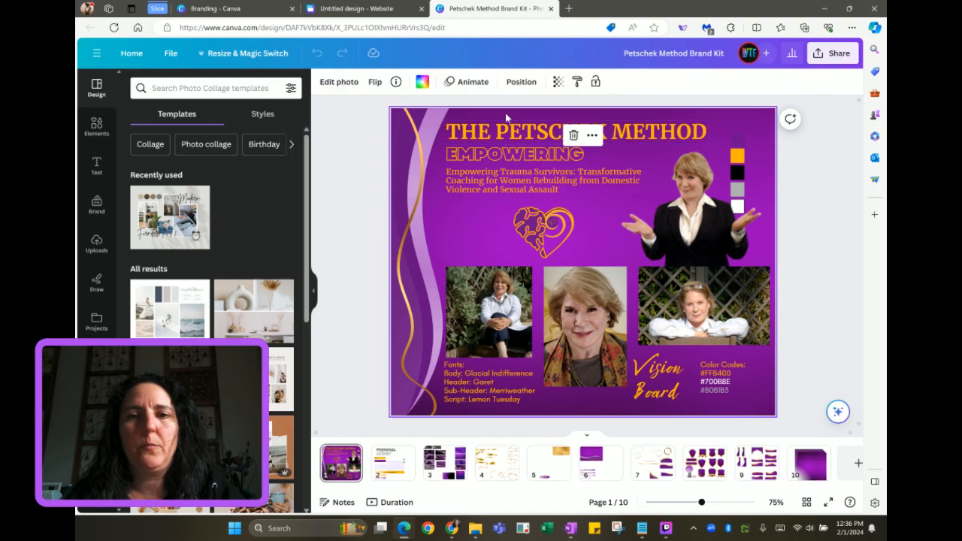
left_click(506, 187, "shift")
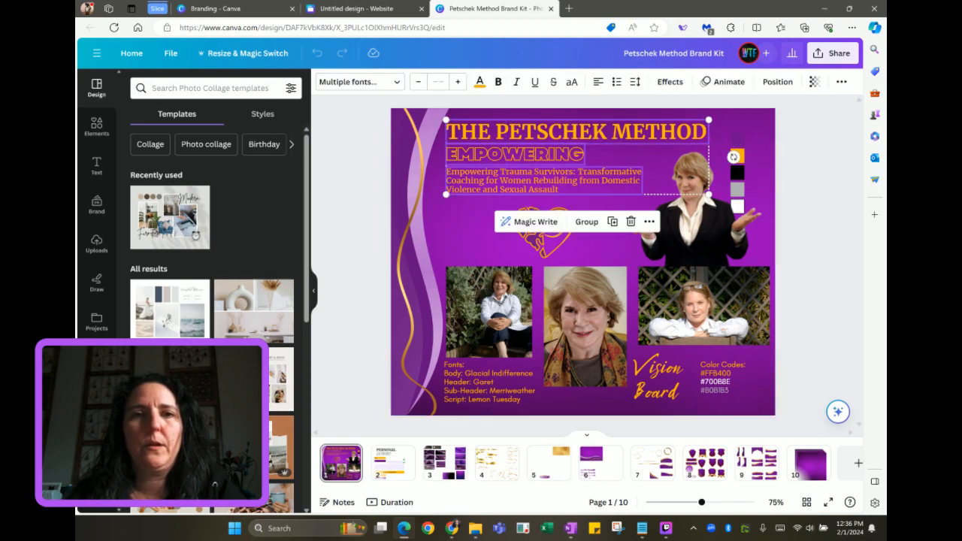
left_click(379, 9)
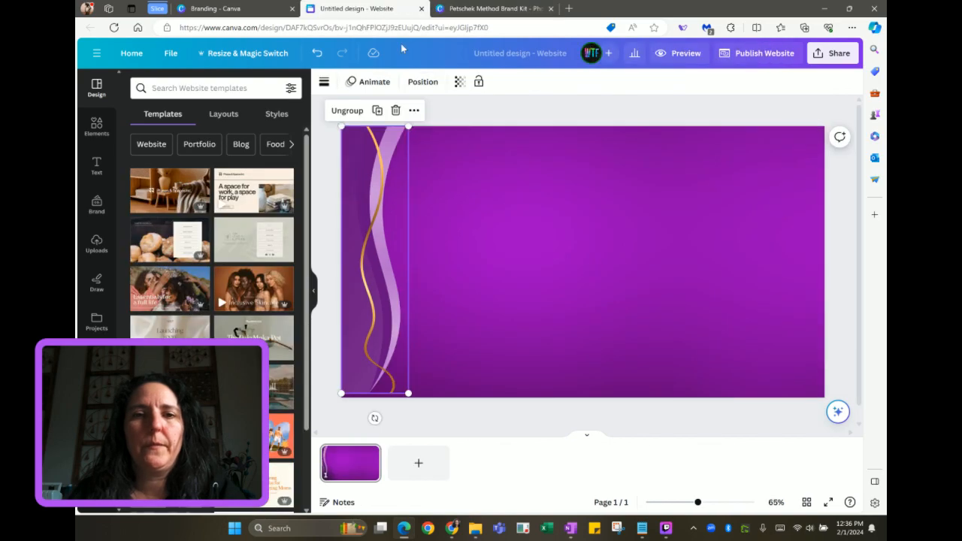
key("ctrl+v")
left_click_drag(473, 192, 487, 207)
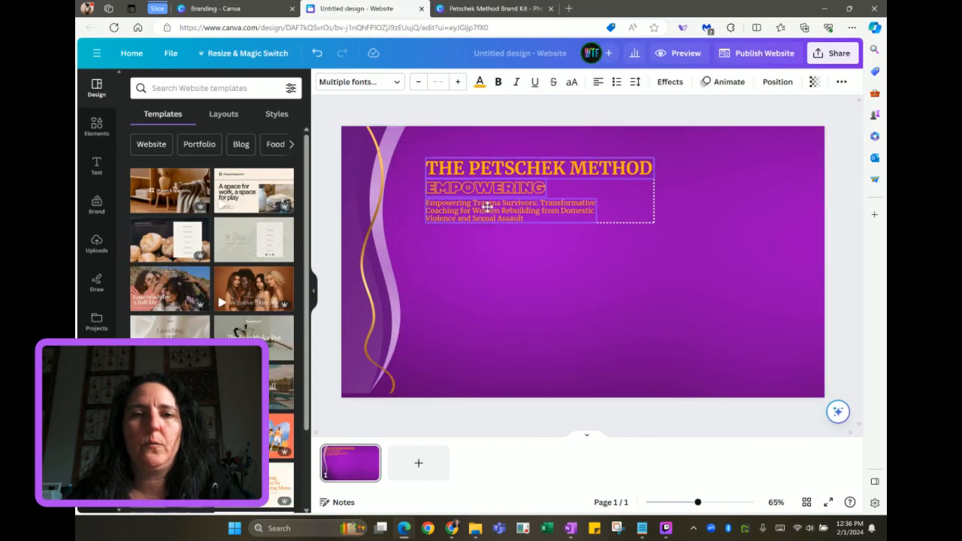
left_click(97, 207)
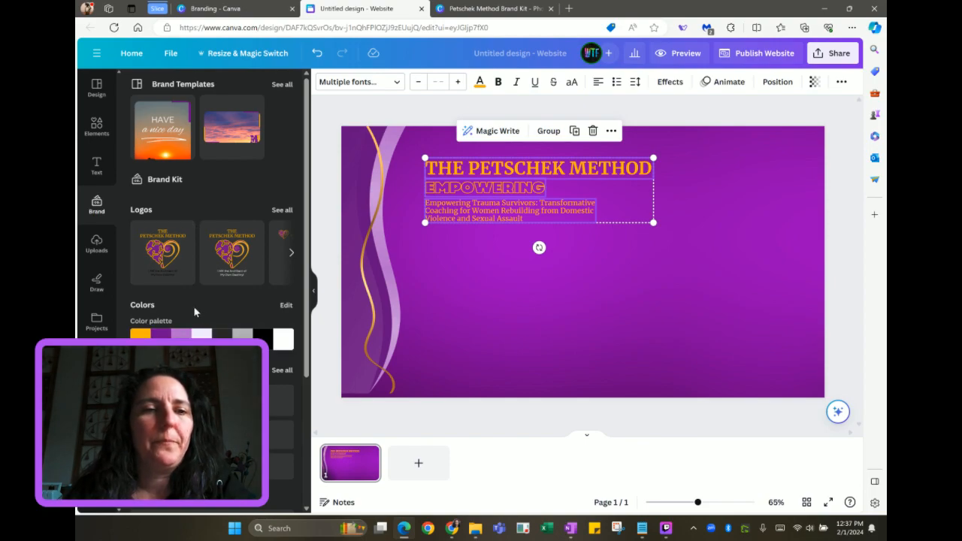
Add the brand kit's gold heart logo, shrink it beside the title, and start a photo upload
scroll(214, 273, "right", 5)
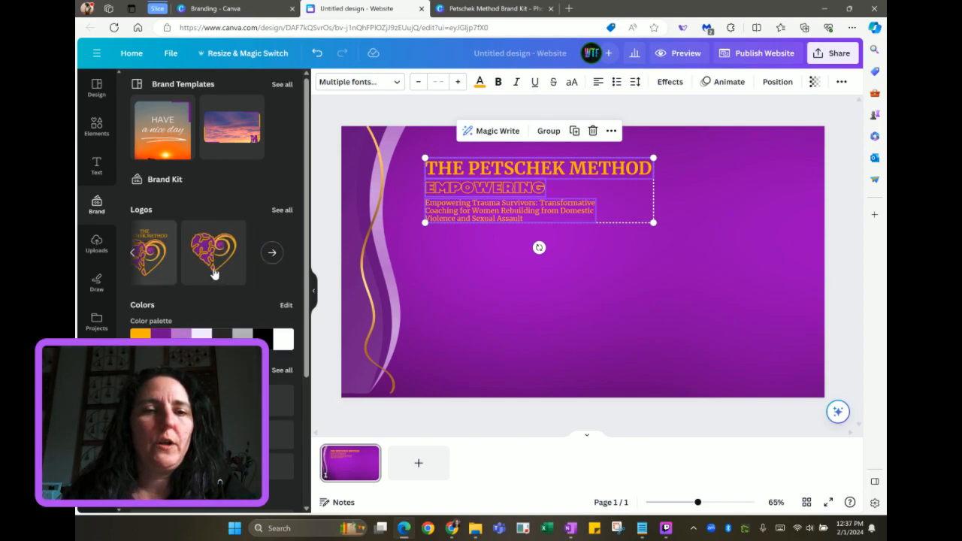
left_click(214, 254)
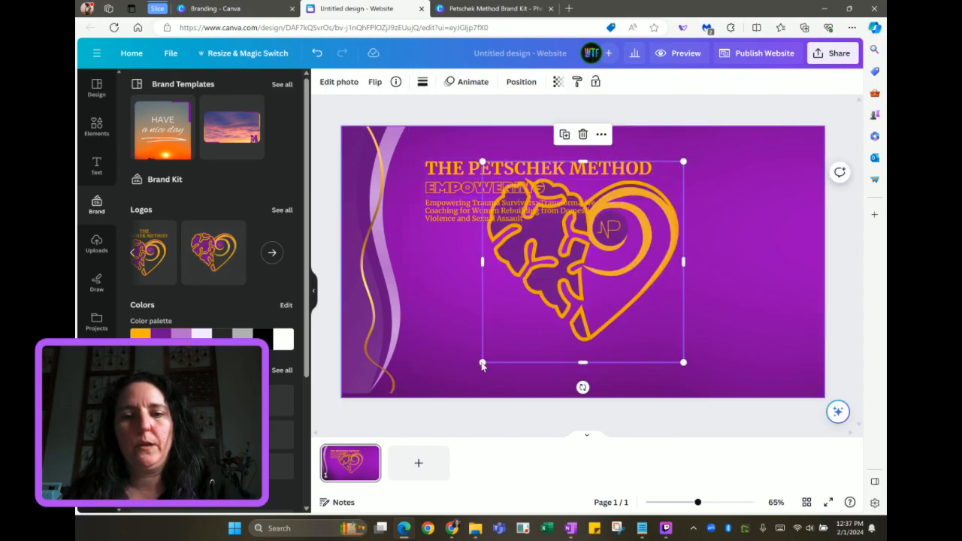
left_click_drag(482, 366, 604, 263)
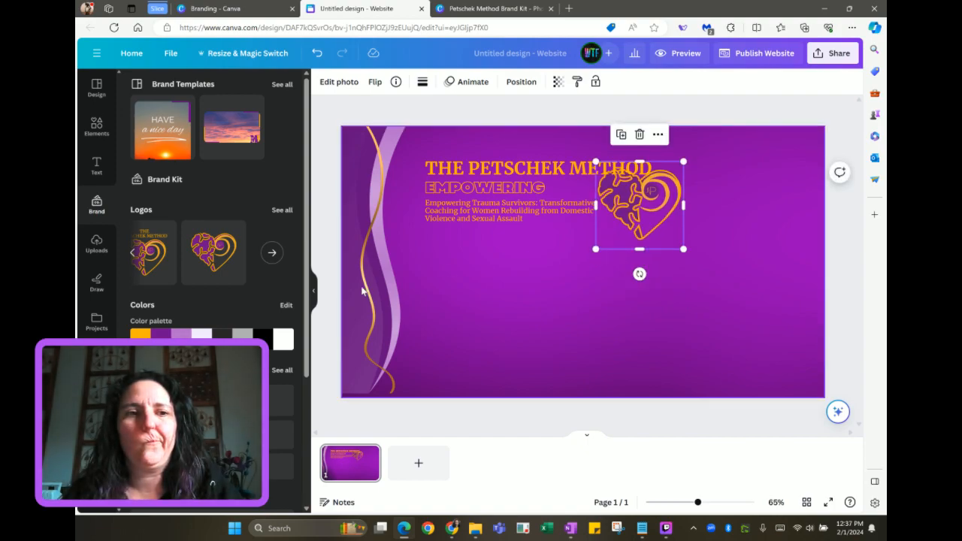
scroll(241, 208, "down", 3)
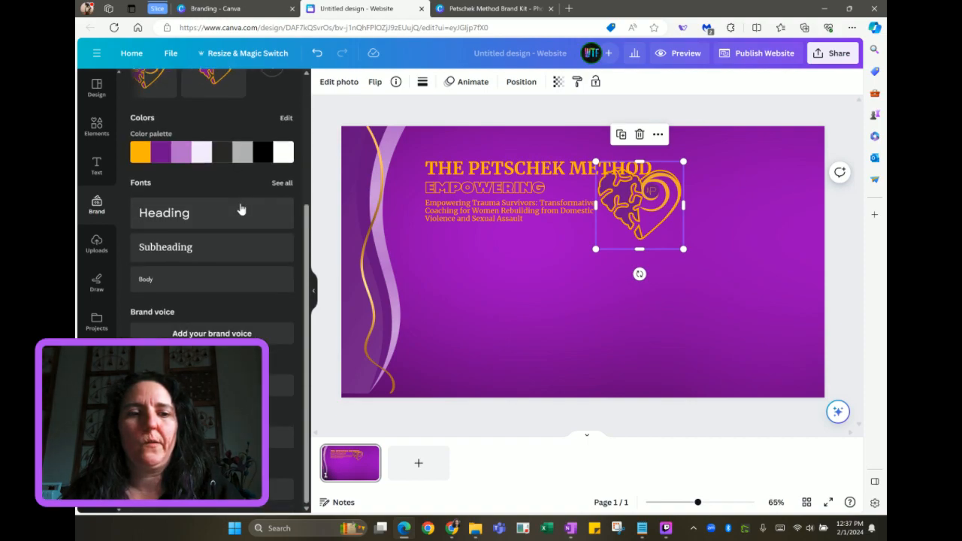
left_click(212, 385)
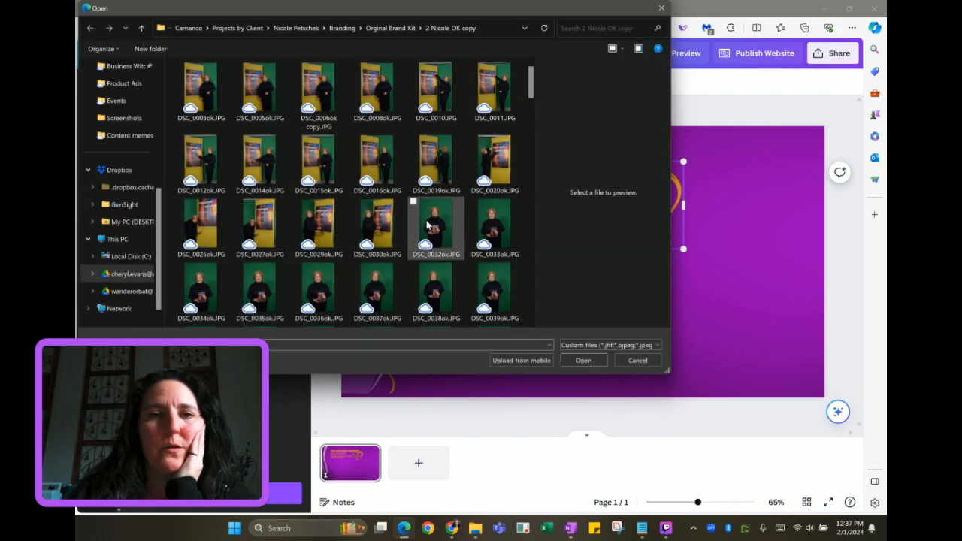
Browse from the Orginal Brand Kit folder into the photo-shoot pictures folder
left_click(392, 28)
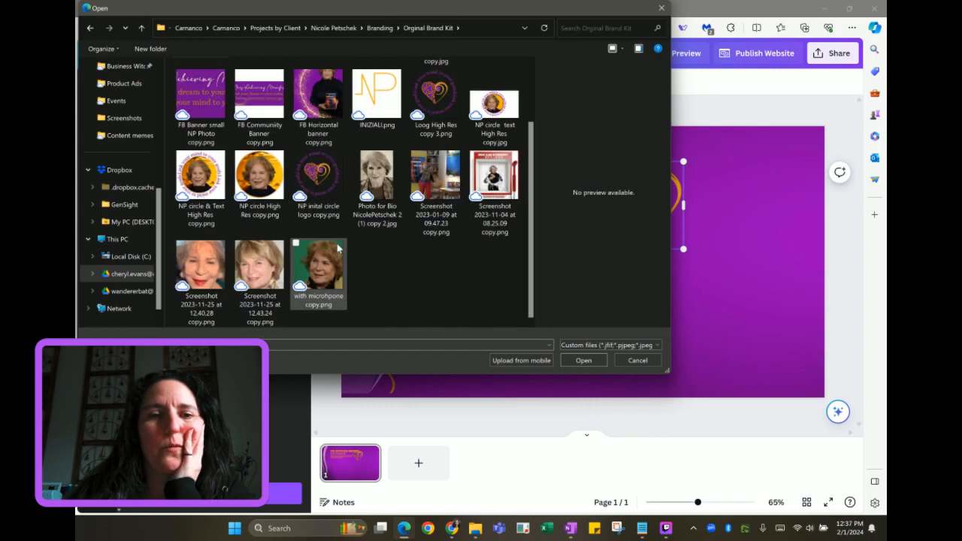
scroll(337, 248, "up", 1)
left_click(254, 103)
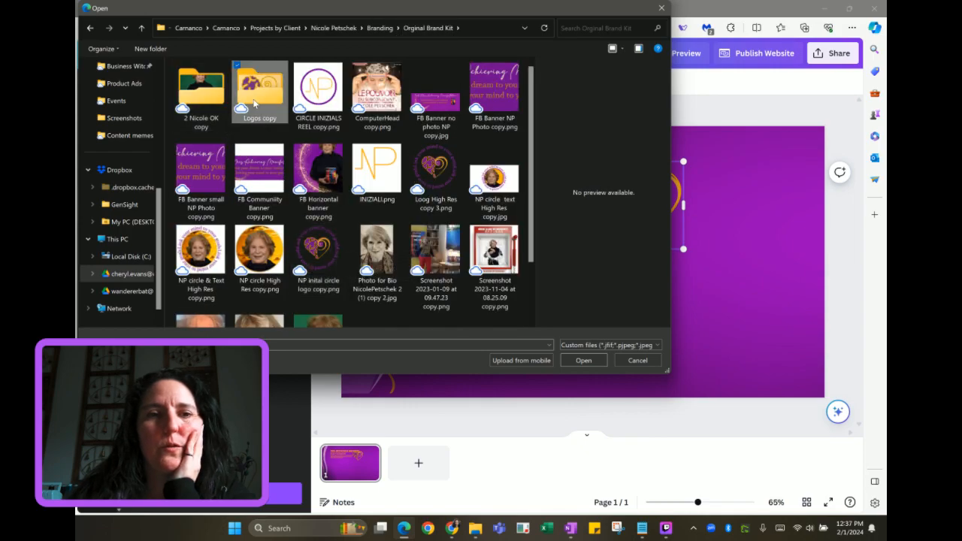
double_click(254, 104)
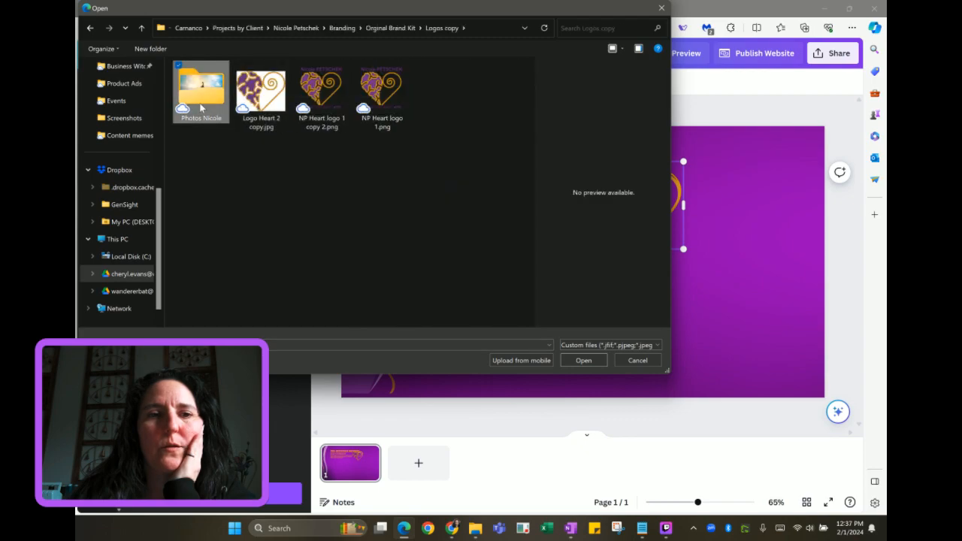
double_click(201, 102)
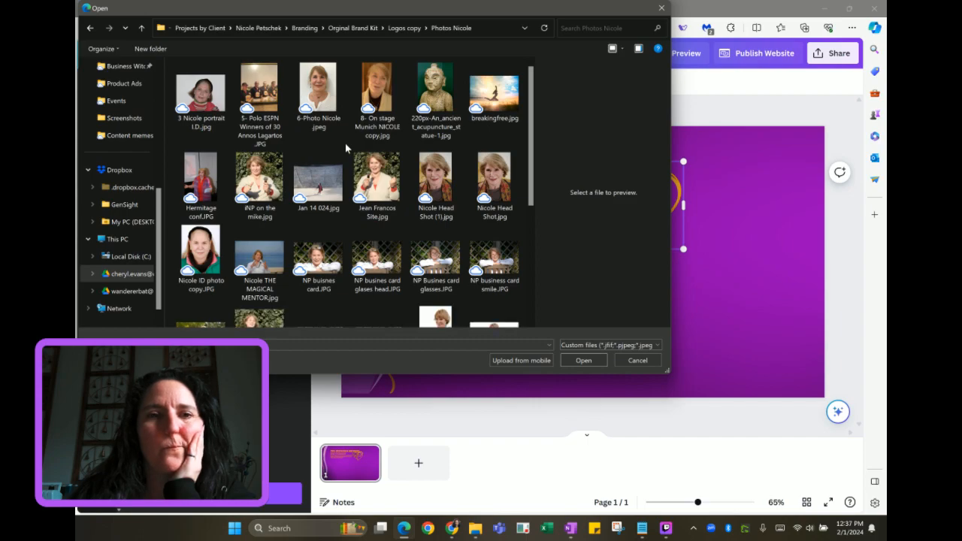
scroll(345, 142, "down", 3)
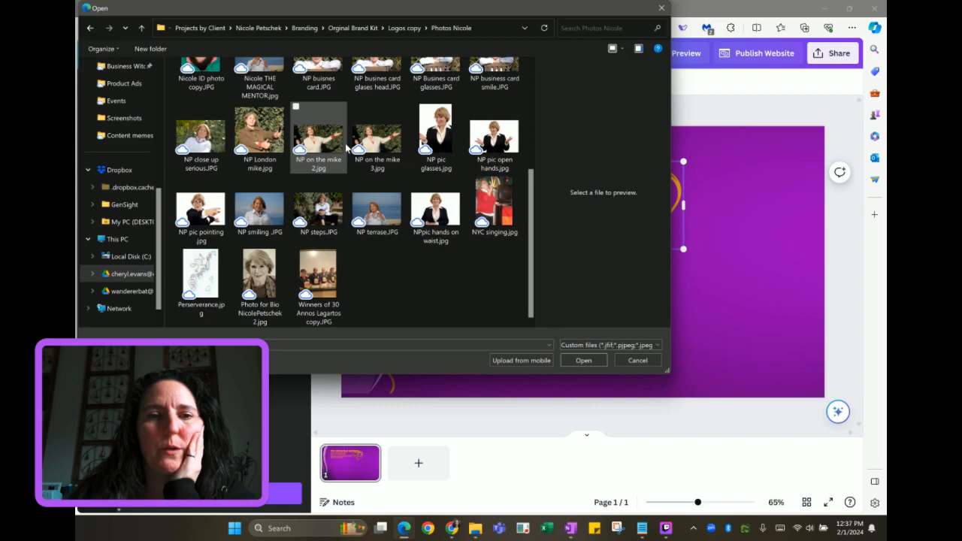
scroll(345, 146, "up", 3)
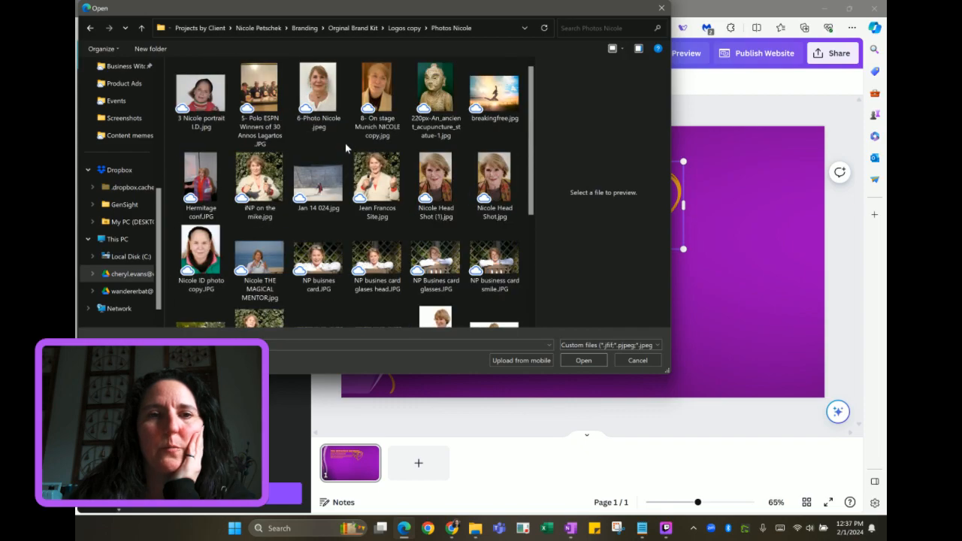
left_click(347, 28)
left_click(202, 85)
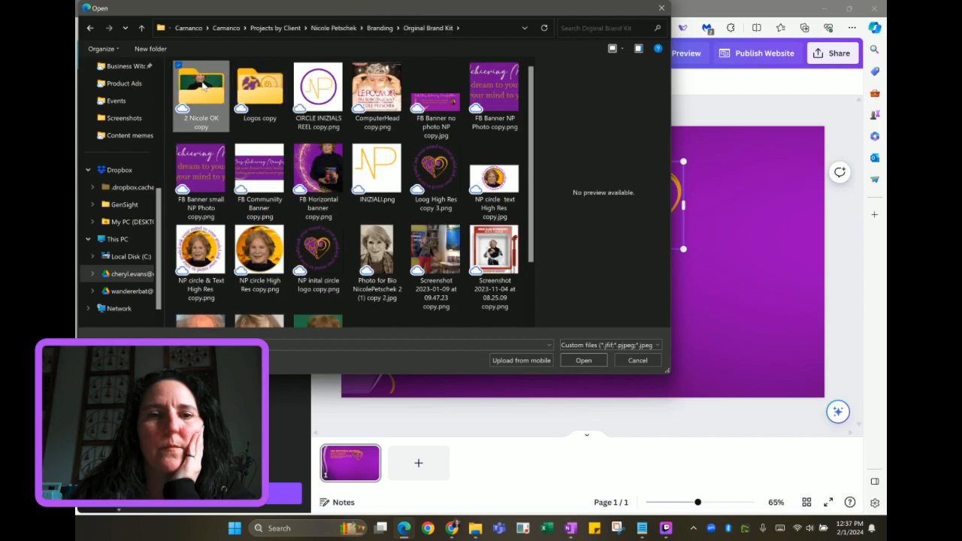
double_click(202, 86)
Compare several shoot photos, then upload the seated portrait DSC_0249ok.JPG
scroll(308, 158, "down", 5)
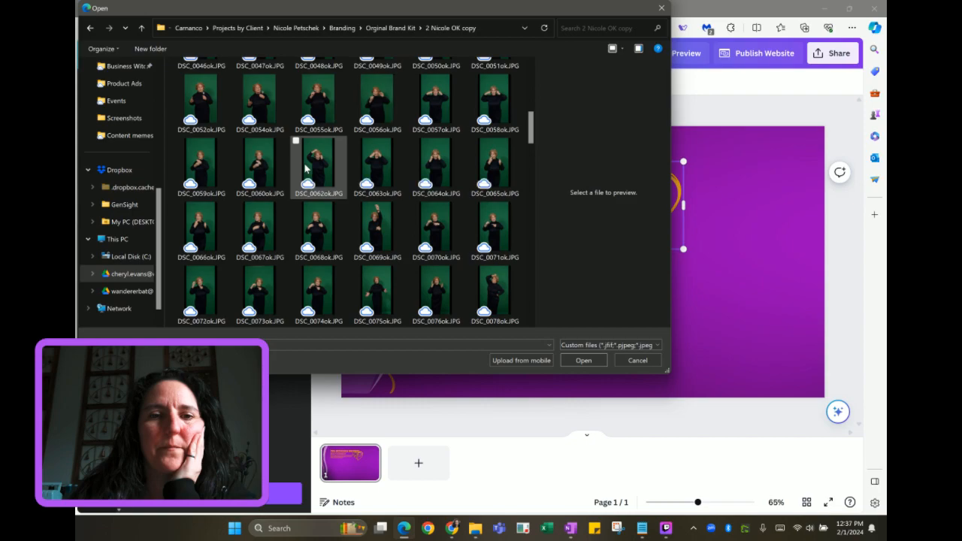
scroll(304, 169, "down", 5)
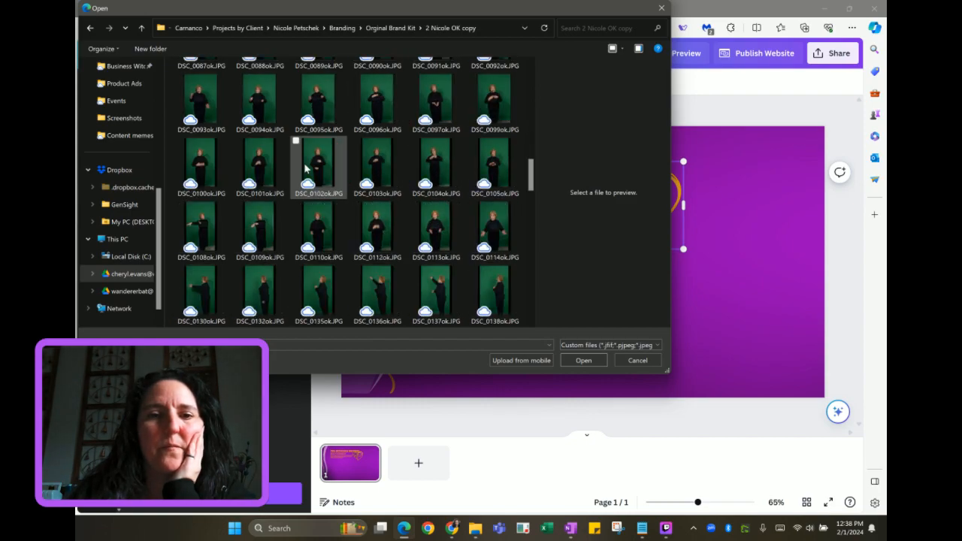
scroll(305, 168, "down", 3)
scroll(305, 169, "down", 3)
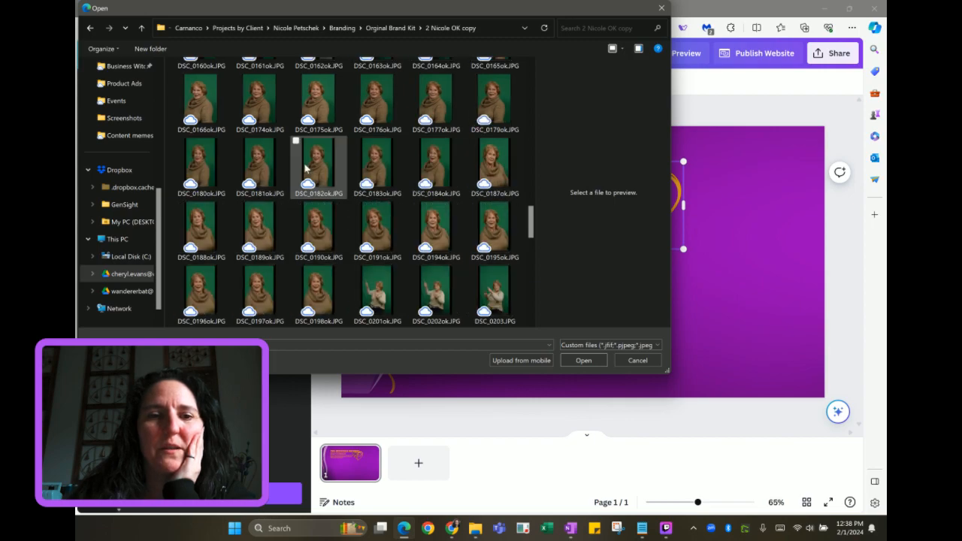
scroll(304, 168, "down", 3)
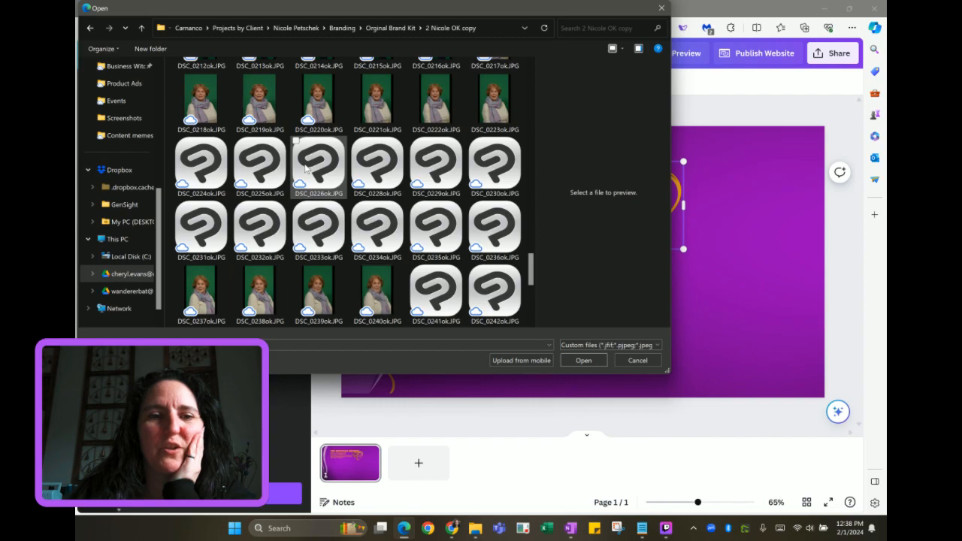
scroll(304, 168, "down", 3)
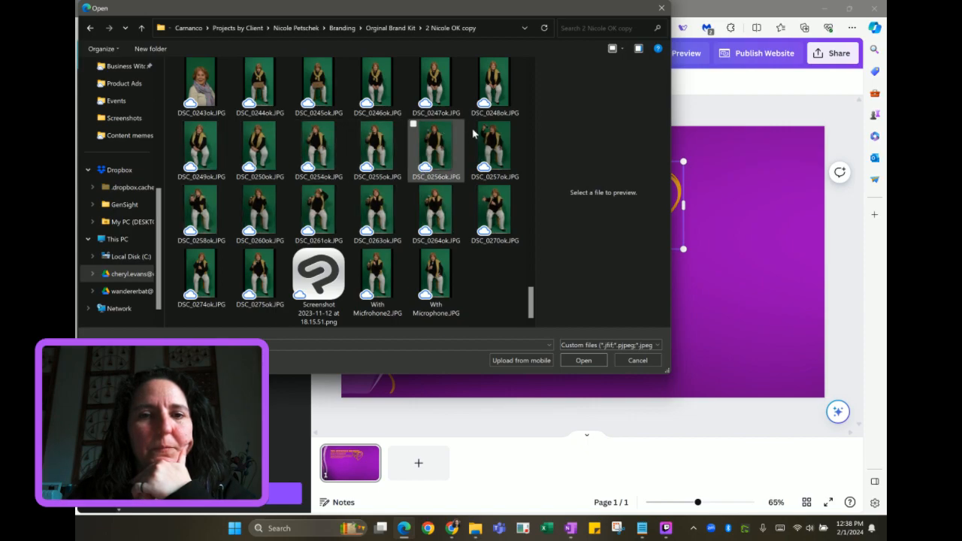
left_click(491, 220)
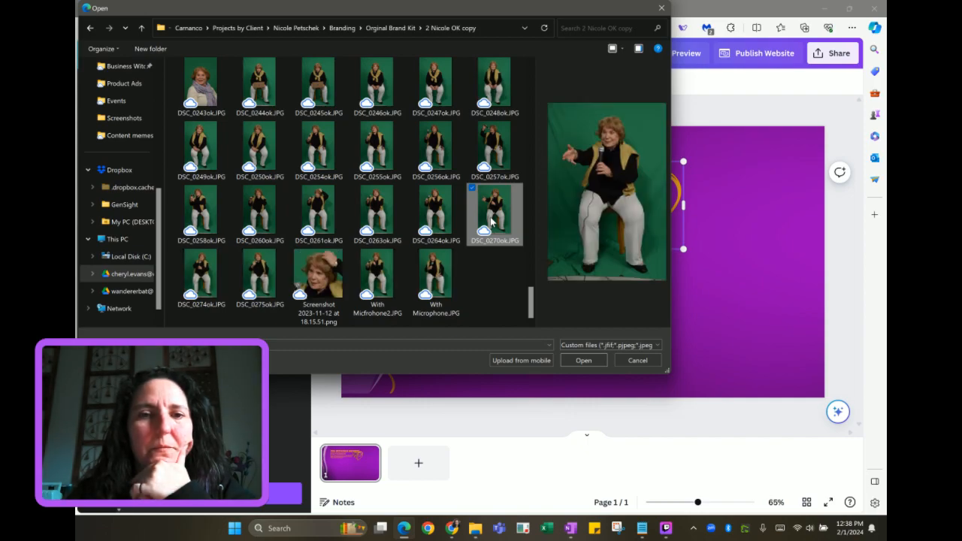
left_click(426, 276)
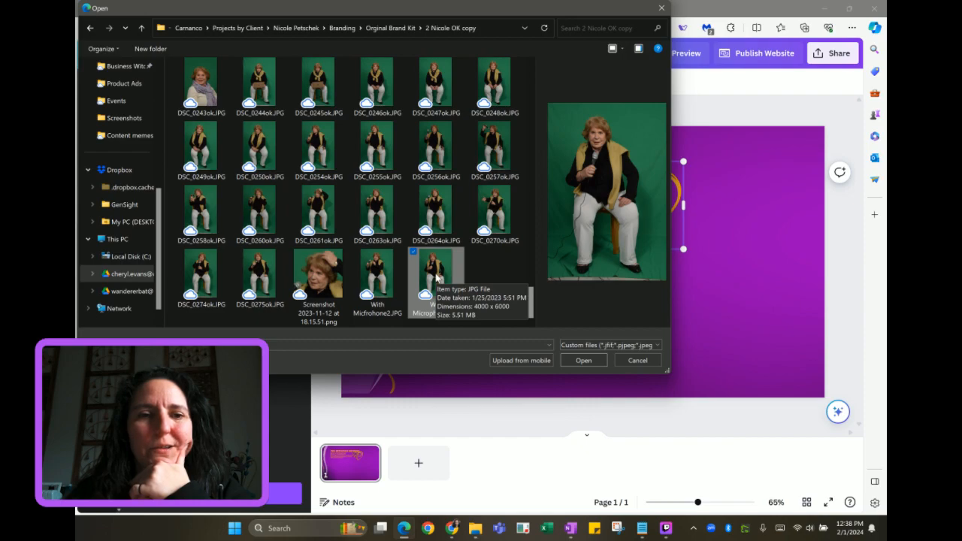
left_click(260, 272)
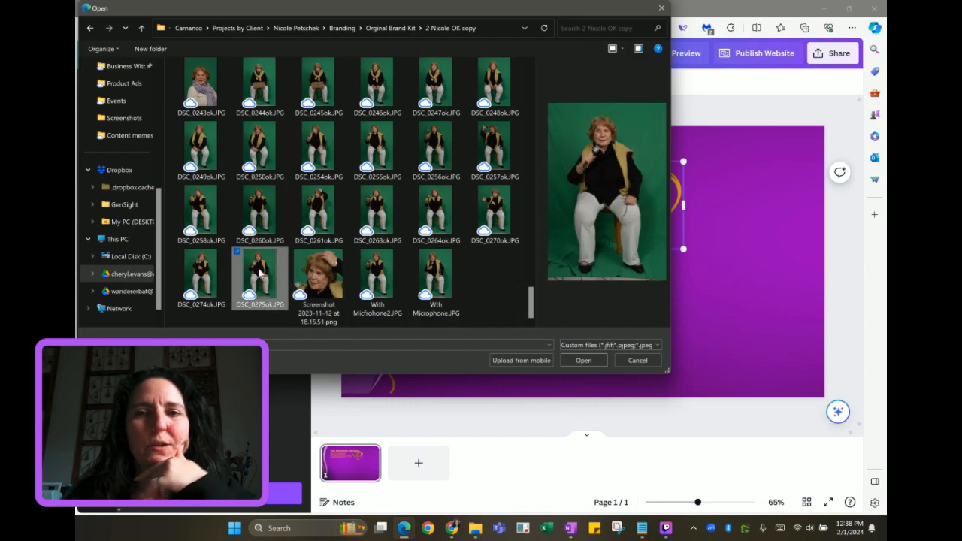
left_click(208, 279)
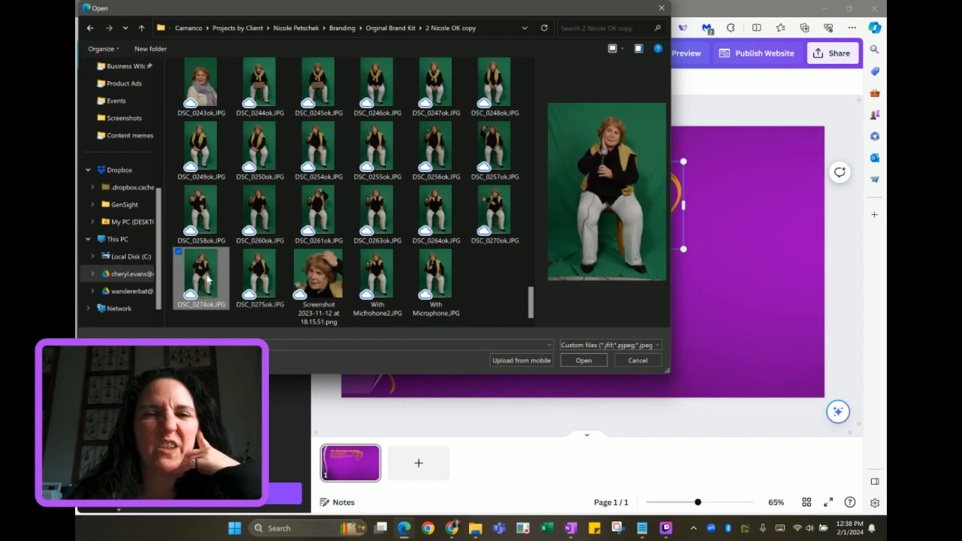
left_click(203, 149)
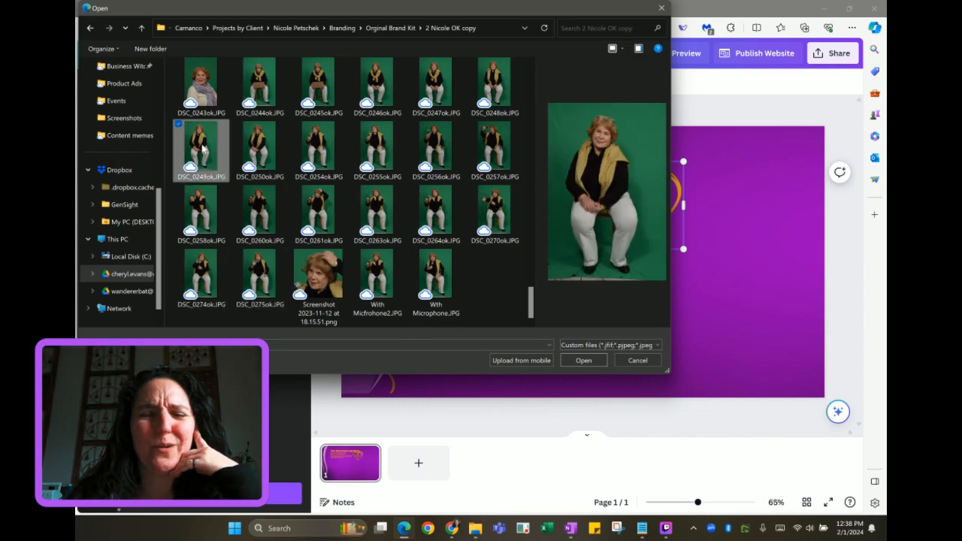
left_click(581, 361)
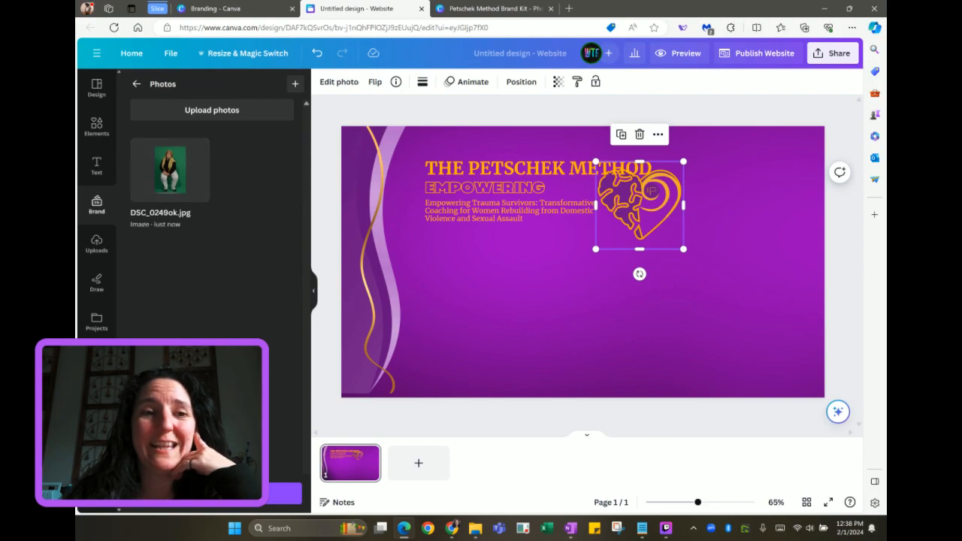
Save DSC_0249ok.jpg to the shared Brand Kit photos and confirm the changes
left_click(216, 494)
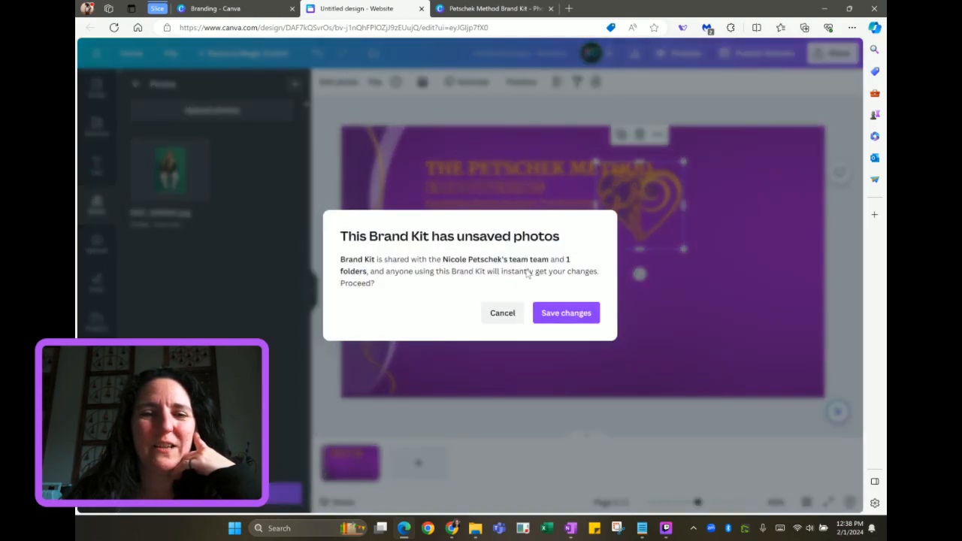
left_click(569, 313)
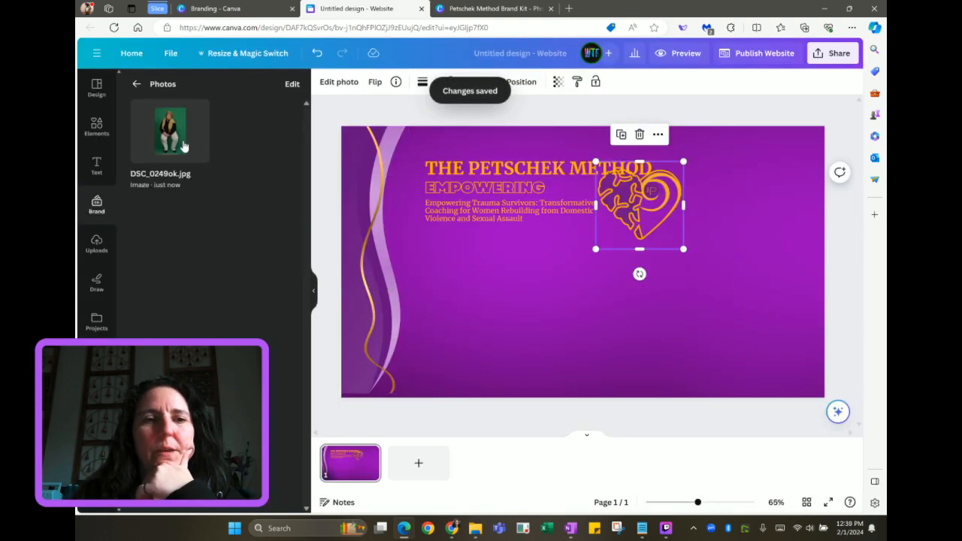
Place the DSC_0249ok.jpg portrait on the right, remove its green background with BG Remover, and enlarge it
left_click(183, 145)
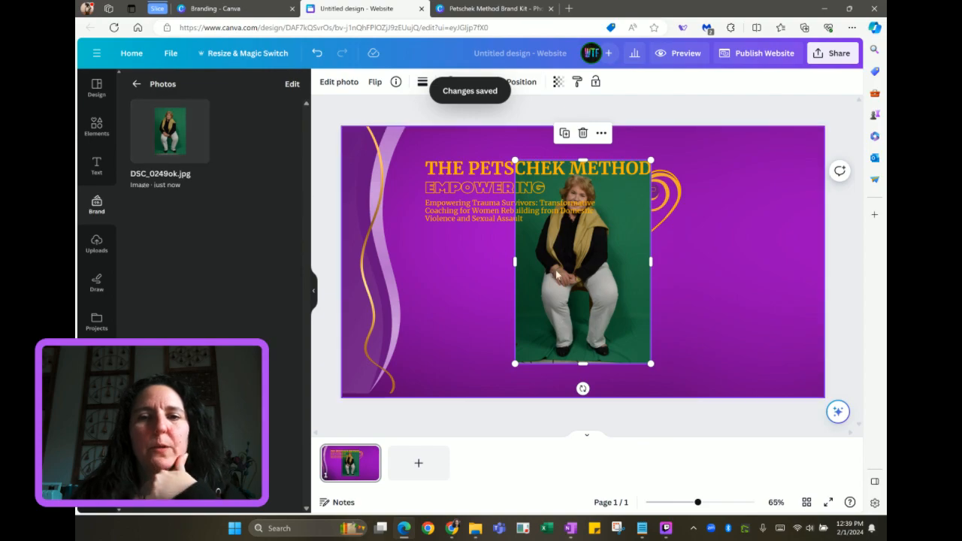
left_click_drag(575, 279, 740, 285)
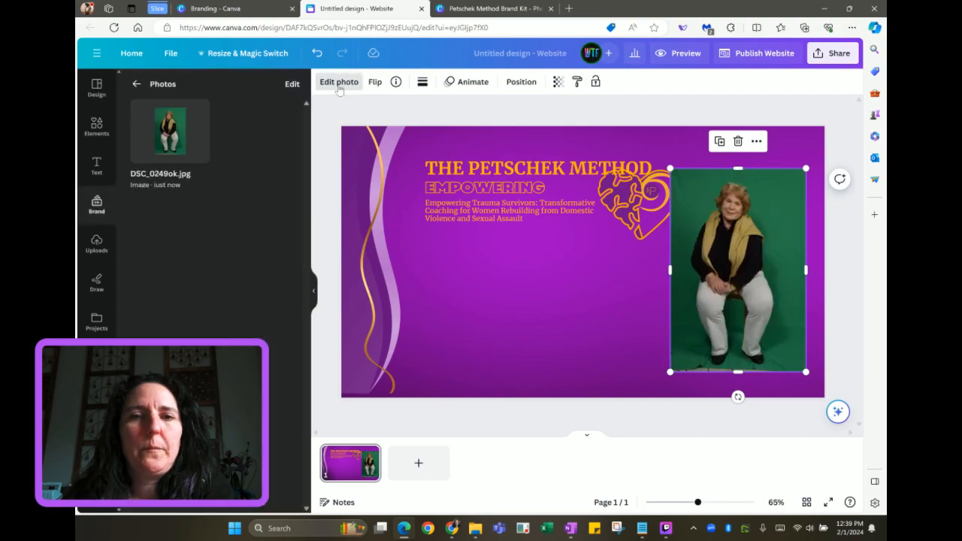
left_click(339, 82)
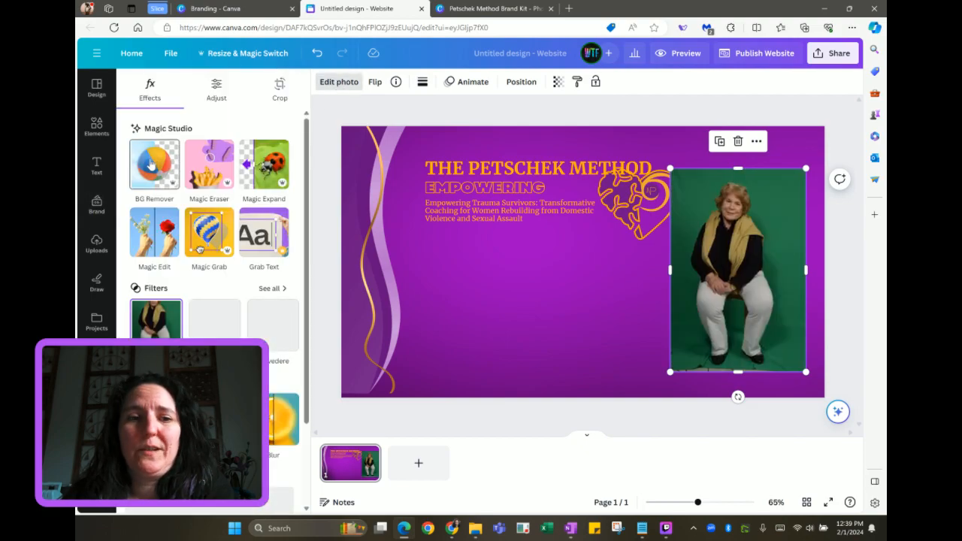
left_click(152, 164)
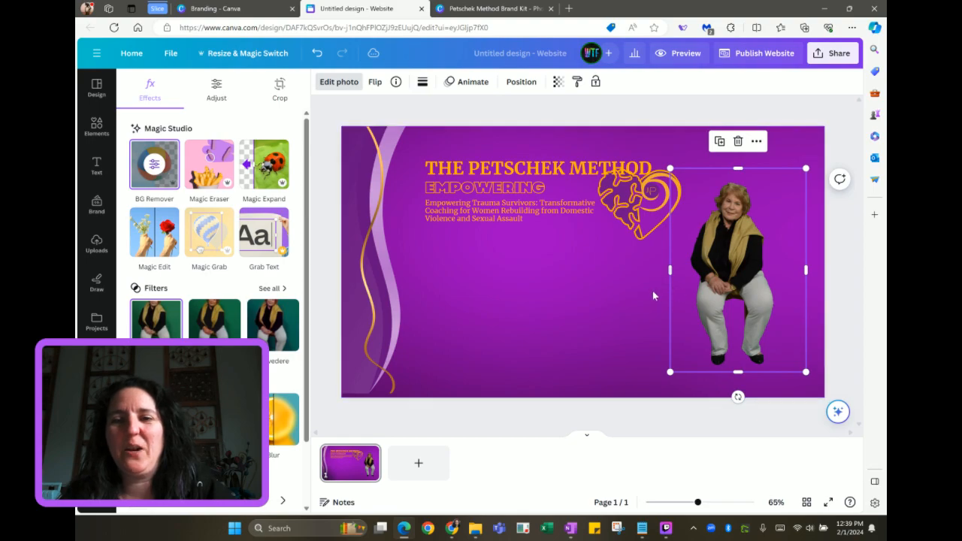
left_click_drag(671, 370, 715, 324)
left_click_drag(611, 364, 490, 505)
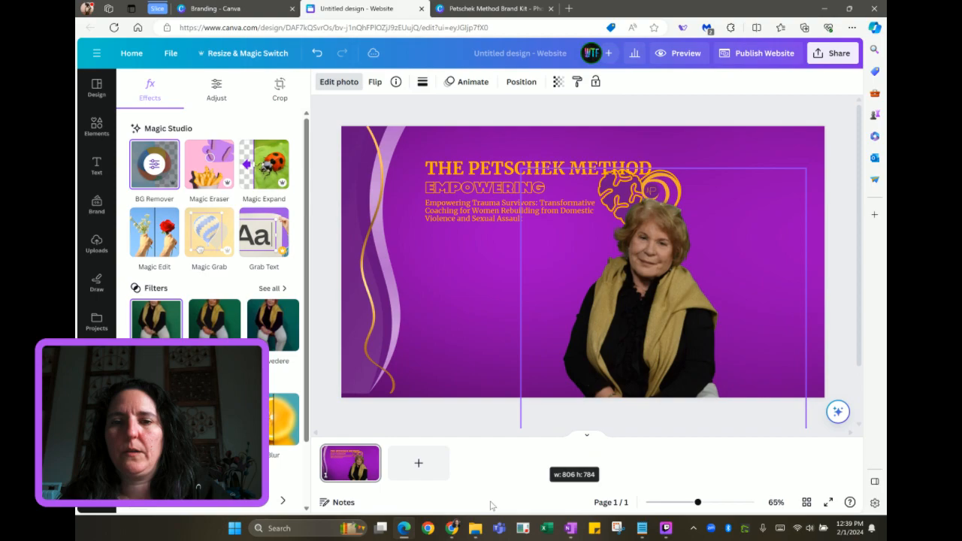
Crop the portrait's bottom edge, shift it to the page's right edge, and return to the Brand Kit
scroll(608, 338, "down", 3)
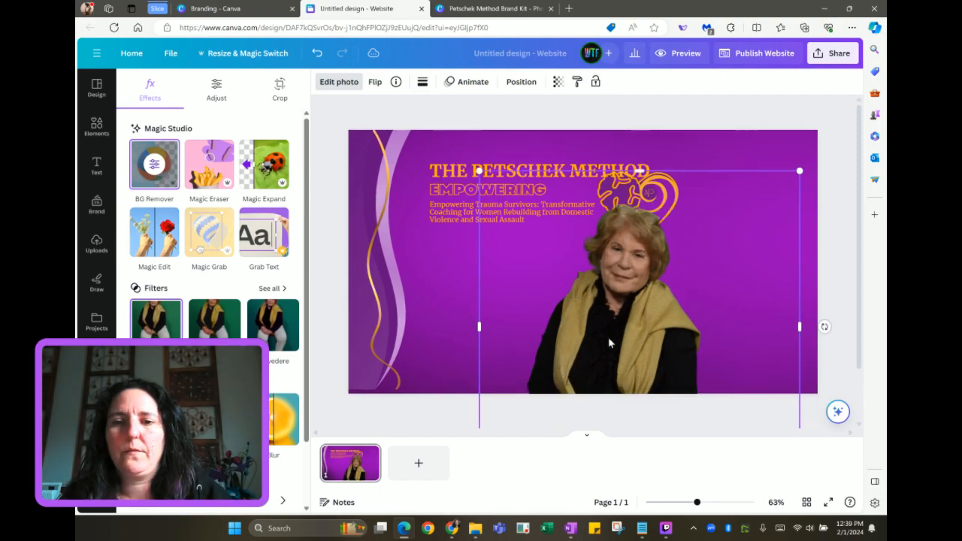
left_click_drag(627, 418, 625, 380)
left_click_drag(608, 323, 715, 318)
left_click(546, 321)
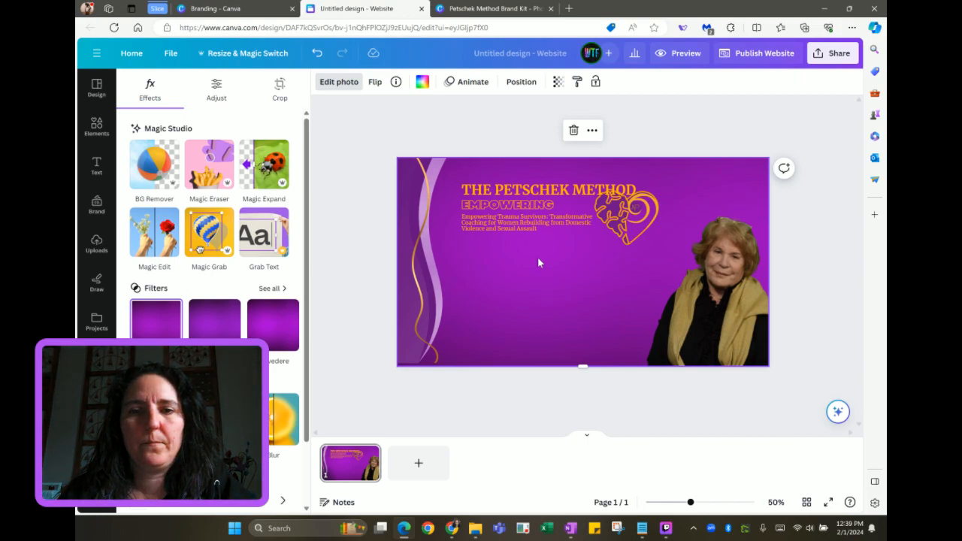
left_click(500, 10)
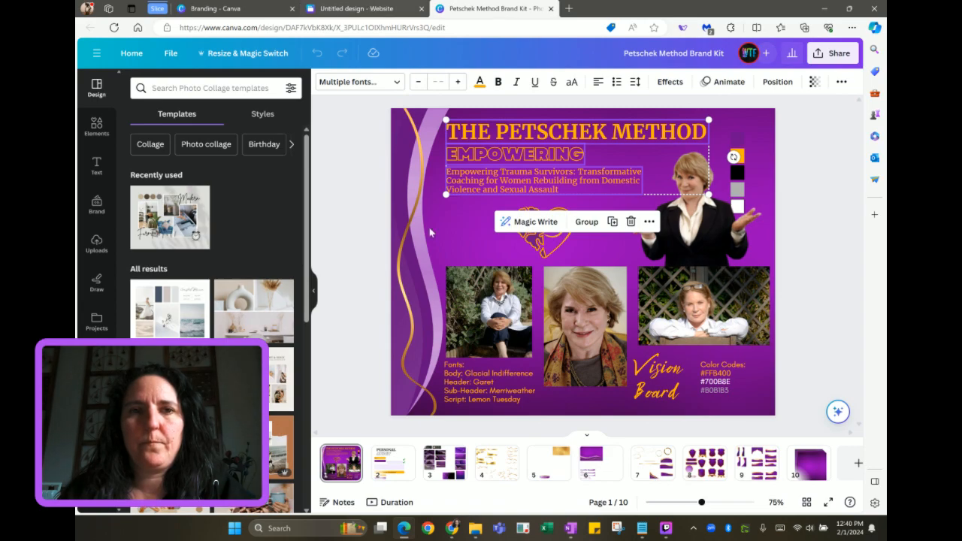
Paste the brand kit's Vision Board text and change it to 'I Am the Architect of My Own Destiny!' on one line
left_click(660, 385)
left_click(398, 9)
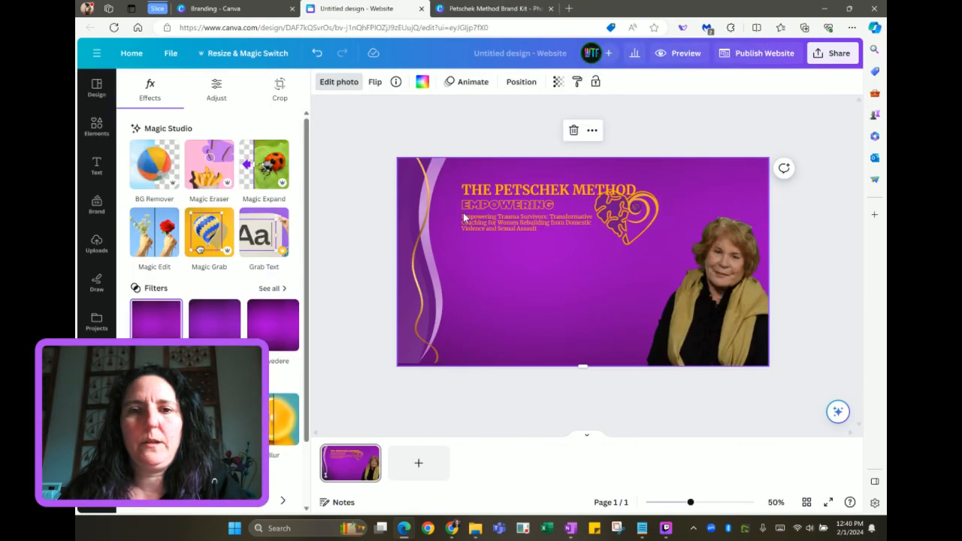
left_click(509, 296)
key("ctrl+v")
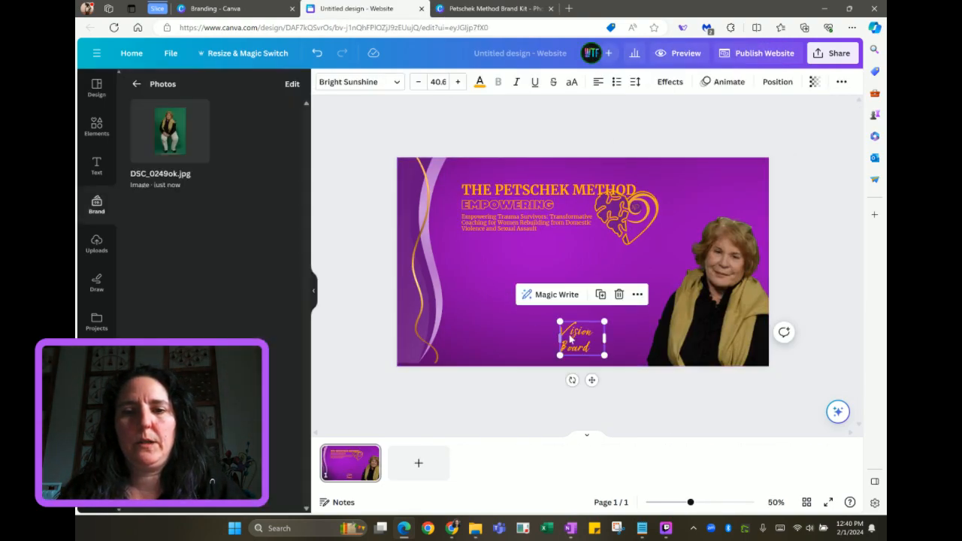
left_click_drag(601, 342, 641, 279)
double_click(583, 274)
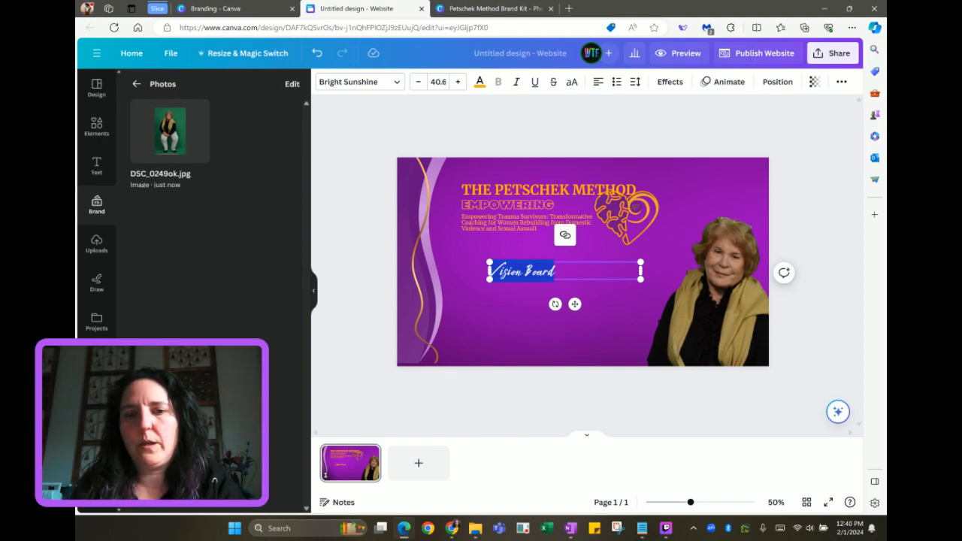
type("I Am")
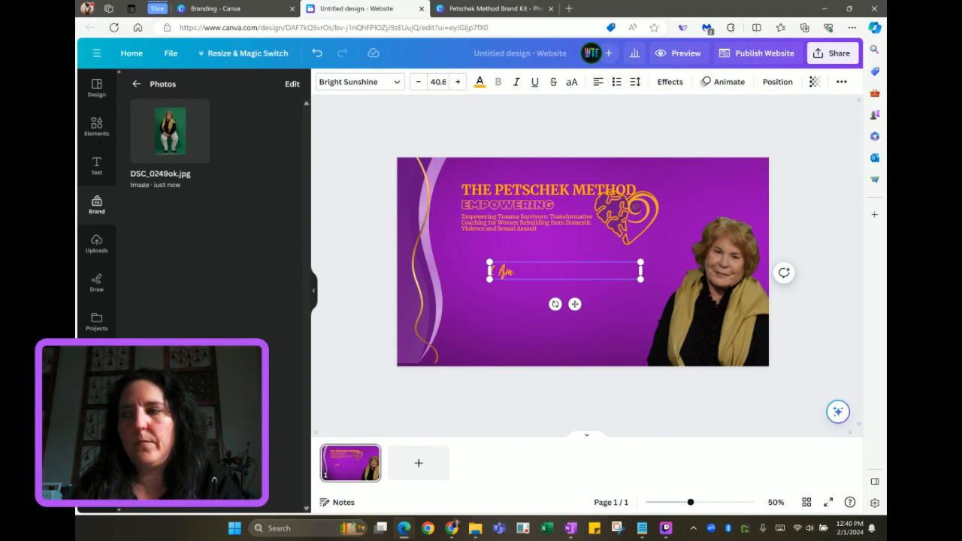
type(" the Arc")
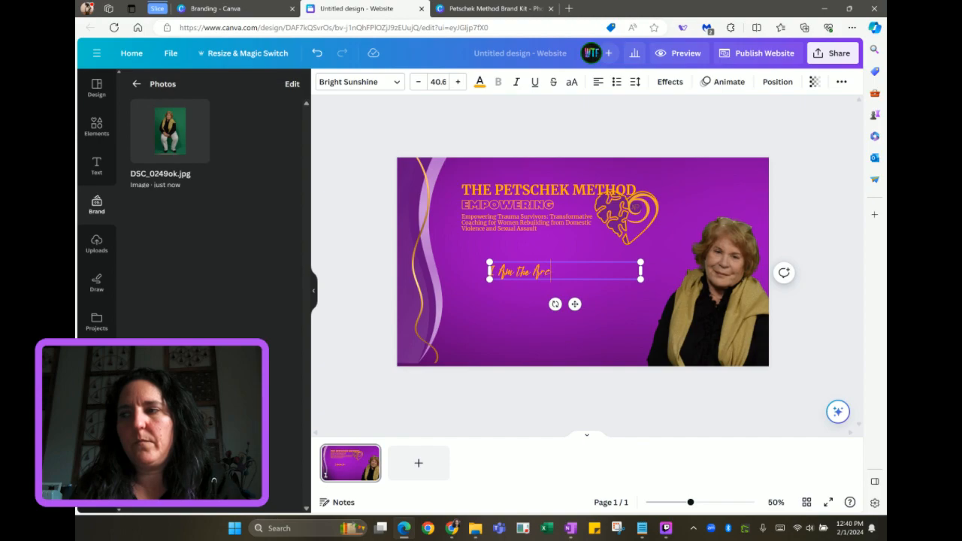
type("hitect of My")
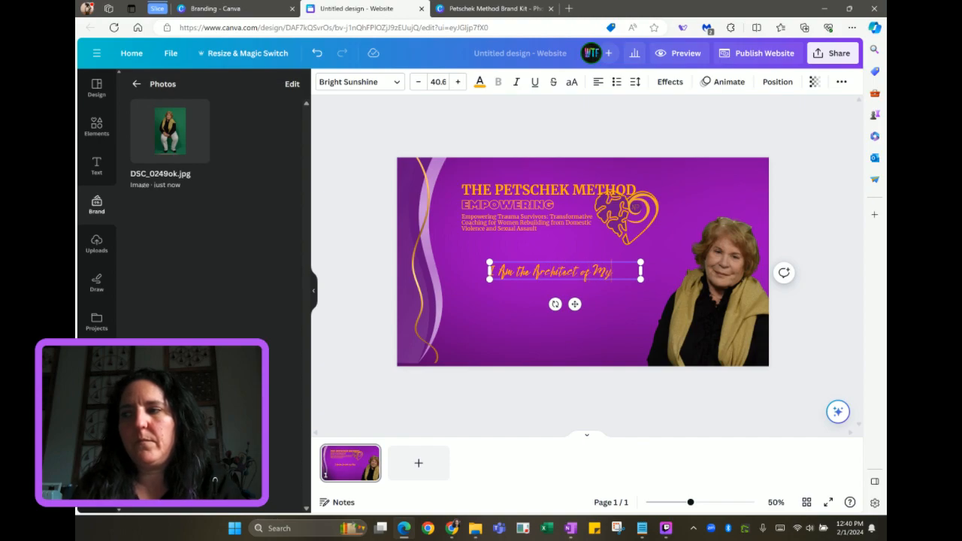
type(" Own Desti")
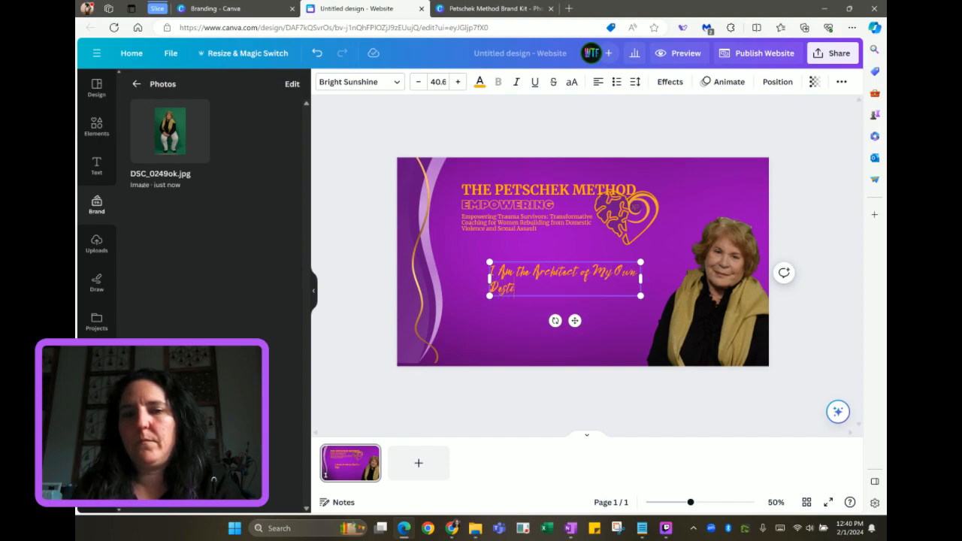
type("ny!")
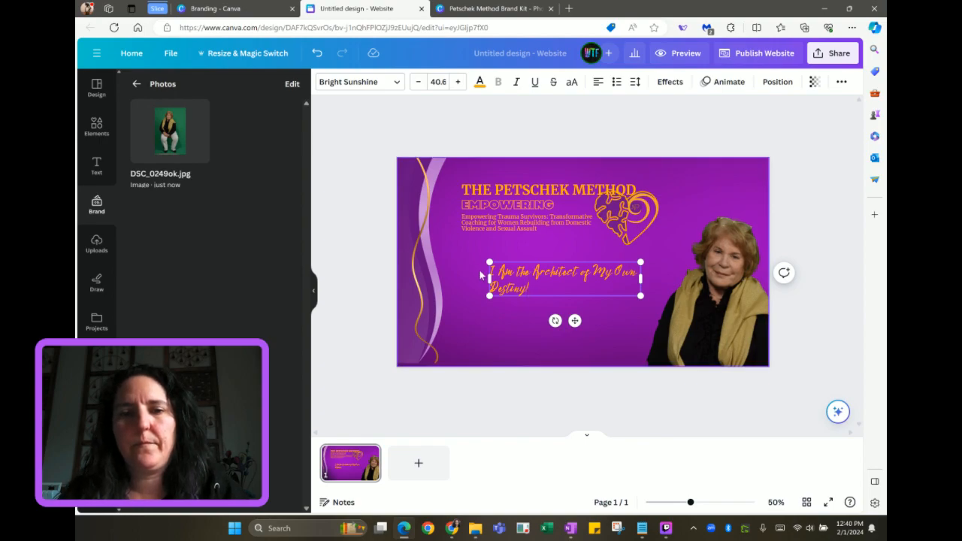
left_click_drag(457, 278, 448, 276)
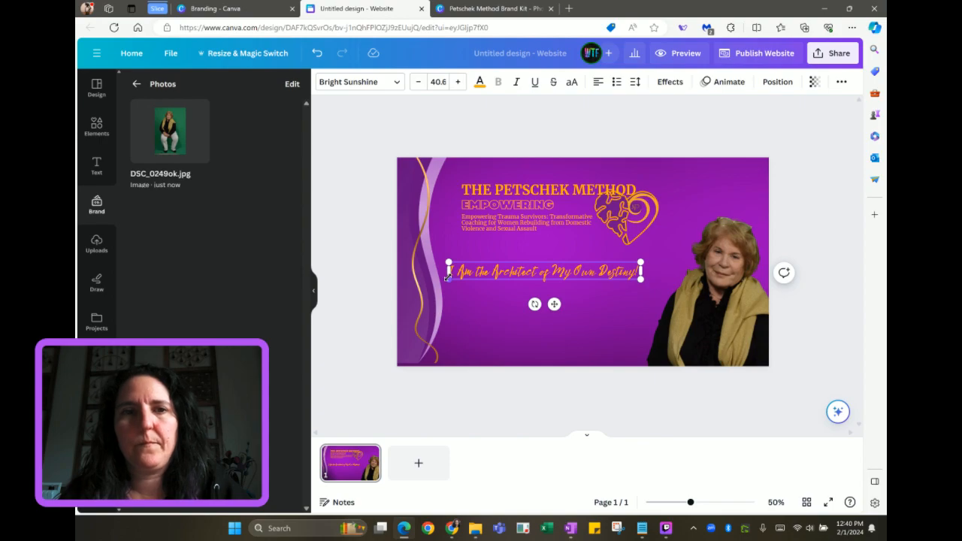
left_click(245, 9)
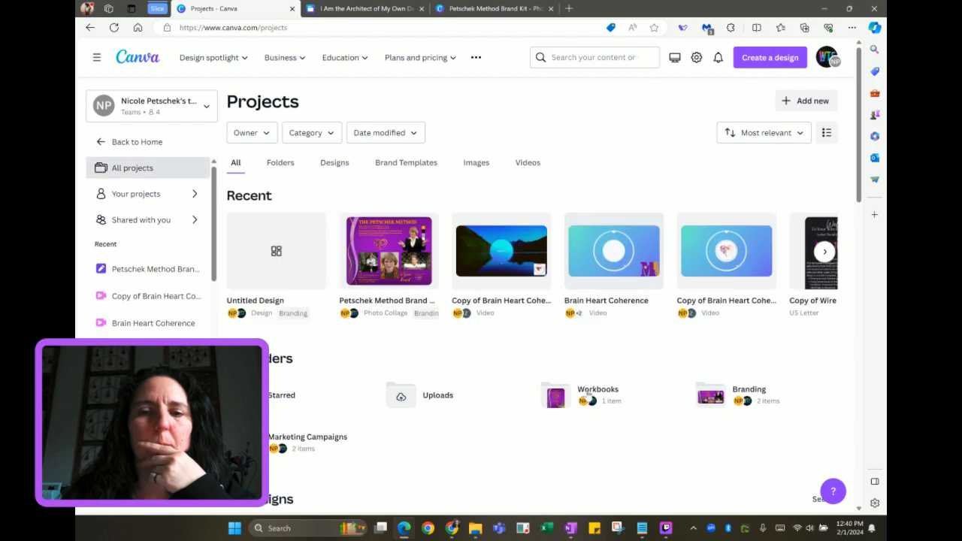
Check the Workbooks folder and the Brand Kit design, then return to the website hero
left_click(590, 398)
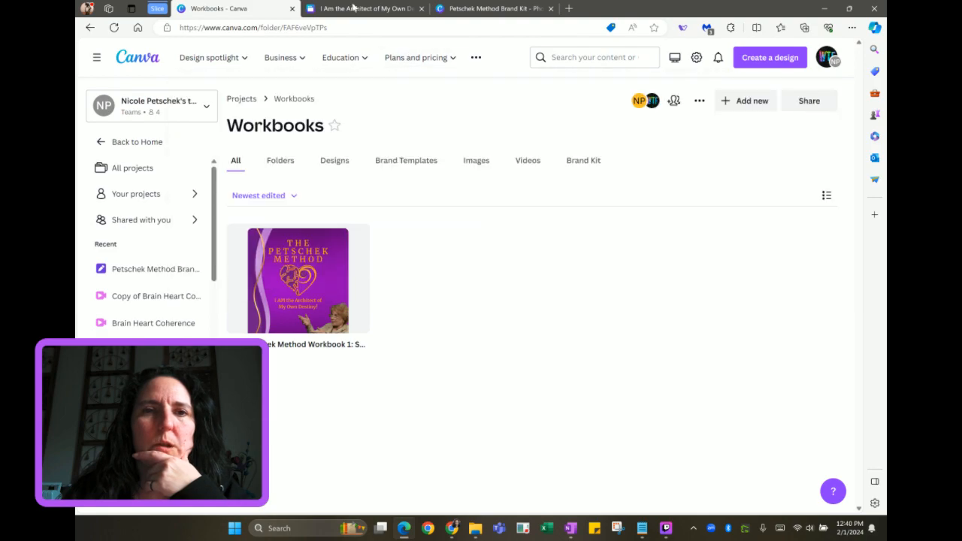
left_click(495, 14)
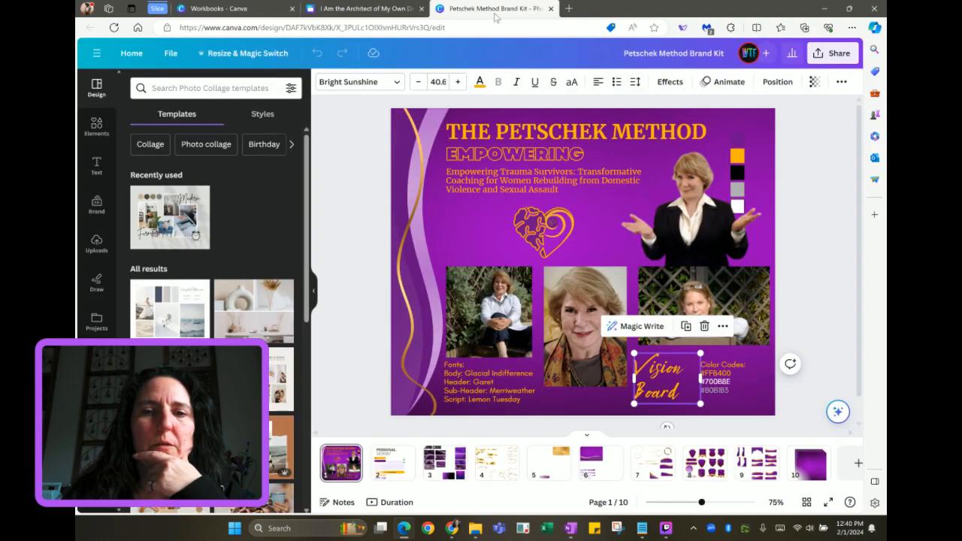
left_click(359, 9)
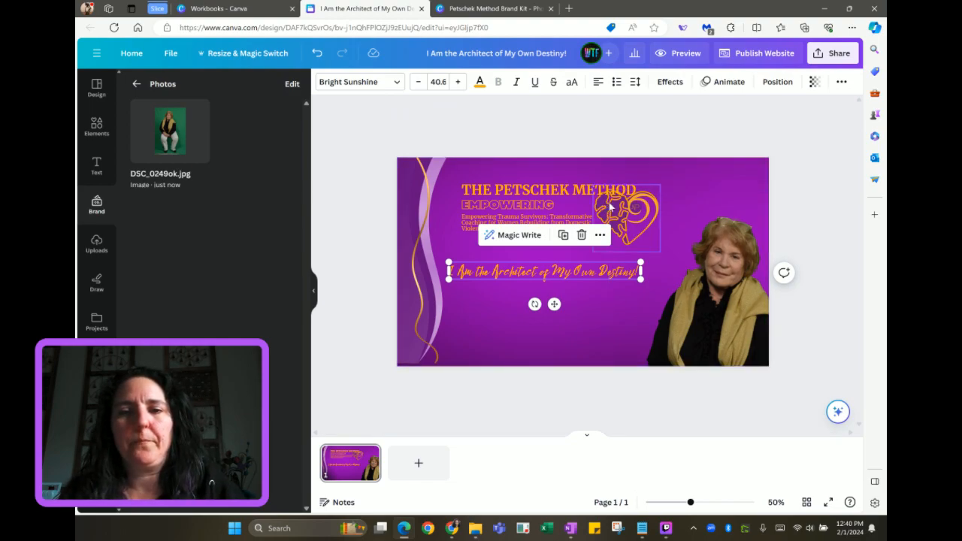
Place the heart logo at the top left and enlarge THE PETSCHEK METHOD title beside it
left_click_drag(609, 207, 457, 189)
left_click_drag(542, 192, 596, 185)
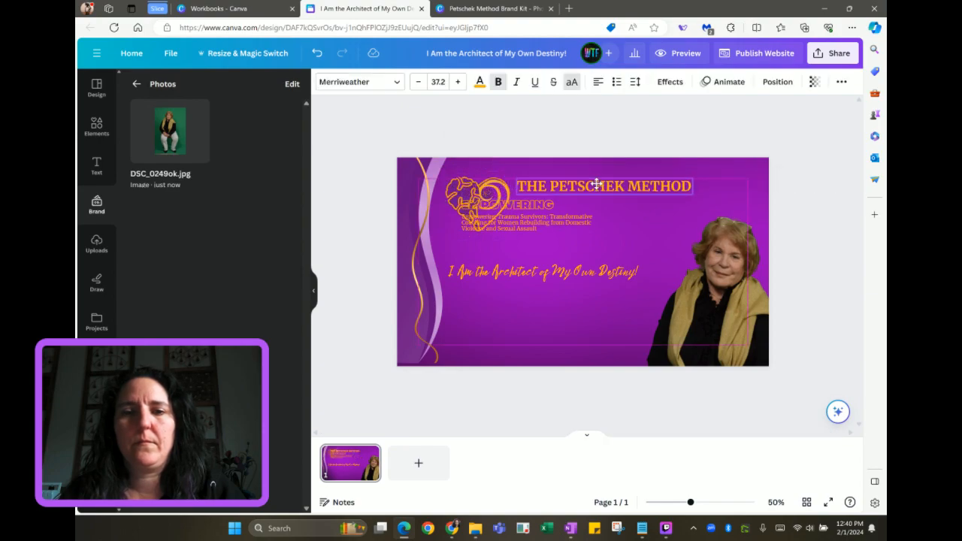
left_click_drag(693, 194, 750, 214)
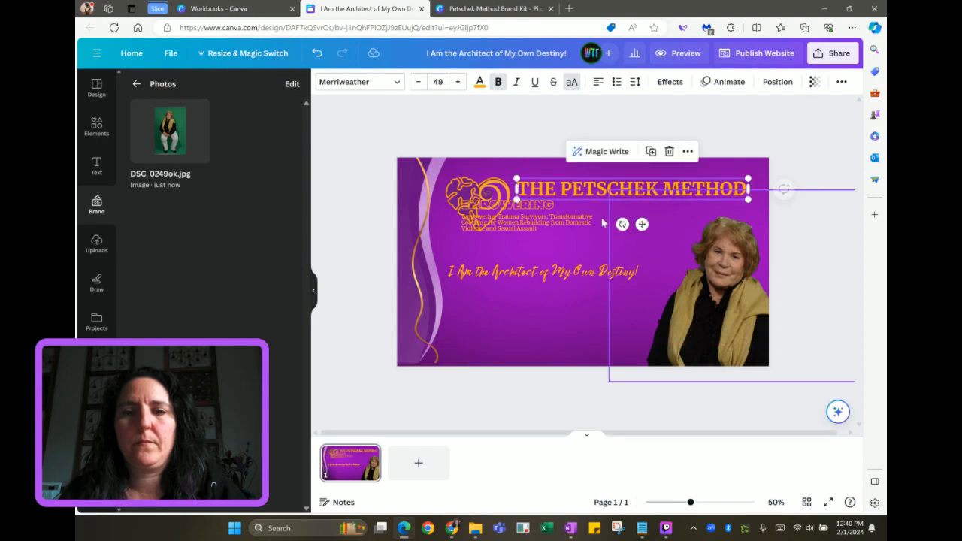
Move the EMPOWERING group to the lower left and the tagline up under the title
left_click(545, 222)
left_click_drag(548, 223, 534, 339)
left_click_drag(549, 275, 620, 205)
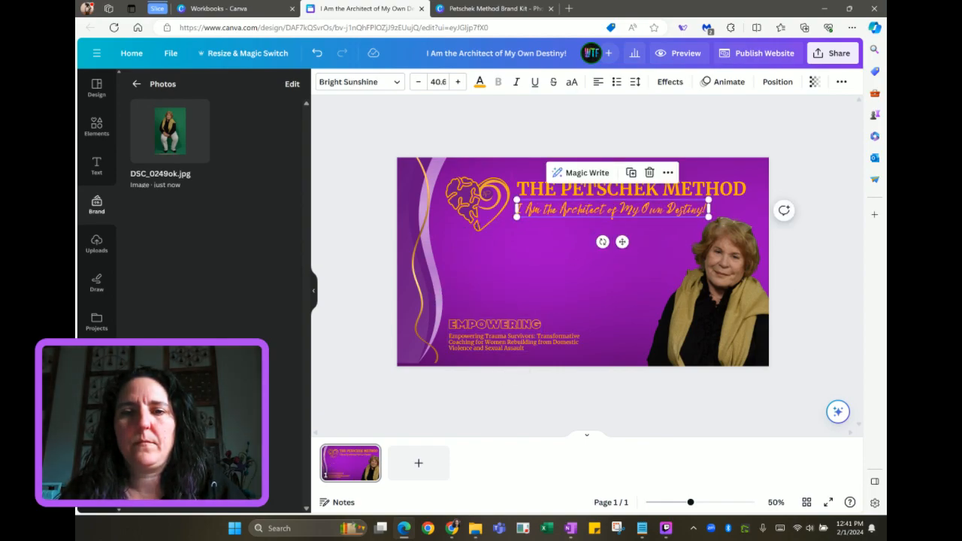
Reword the script tagline to 'Become the Architect of Your Own Destiny!' on one line
double_click(550, 209)
left_click(552, 209)
key("BackSpace")
key("BackSpace")
key("BackSpace")
key("BackSpace")
key("BackSpace")
key("BackSpace")
key("BackSpace")
key("BackSpace")
type("Become the")
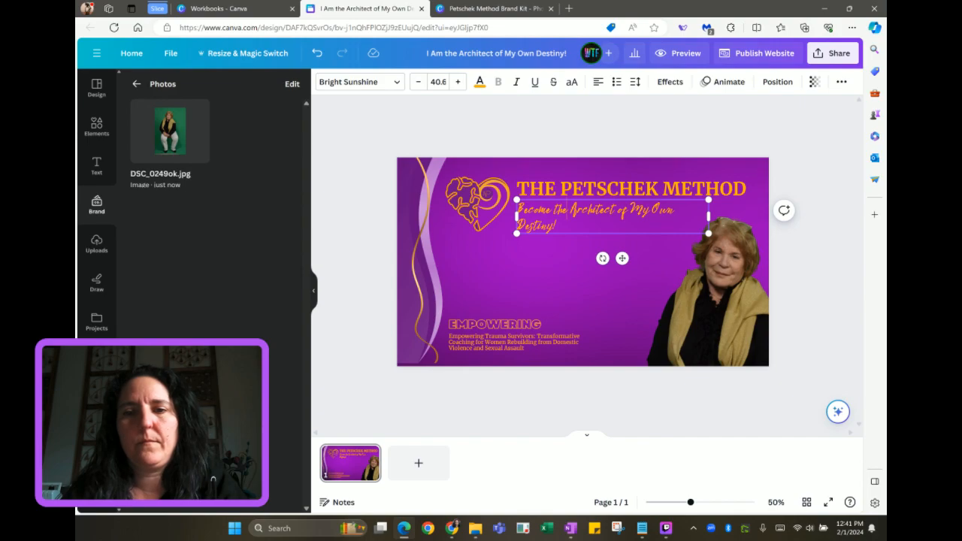
key("BackSpace")
key("BackSpace")
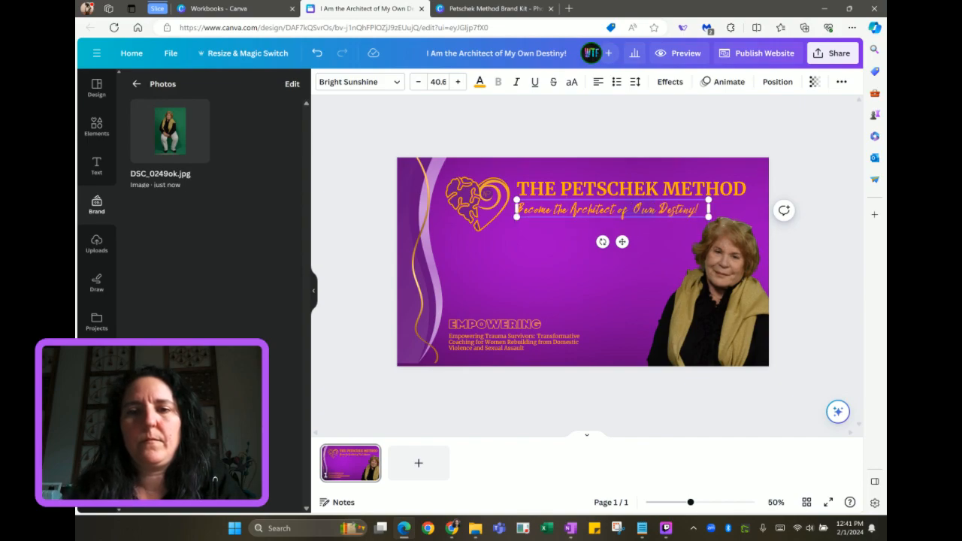
type("Your")
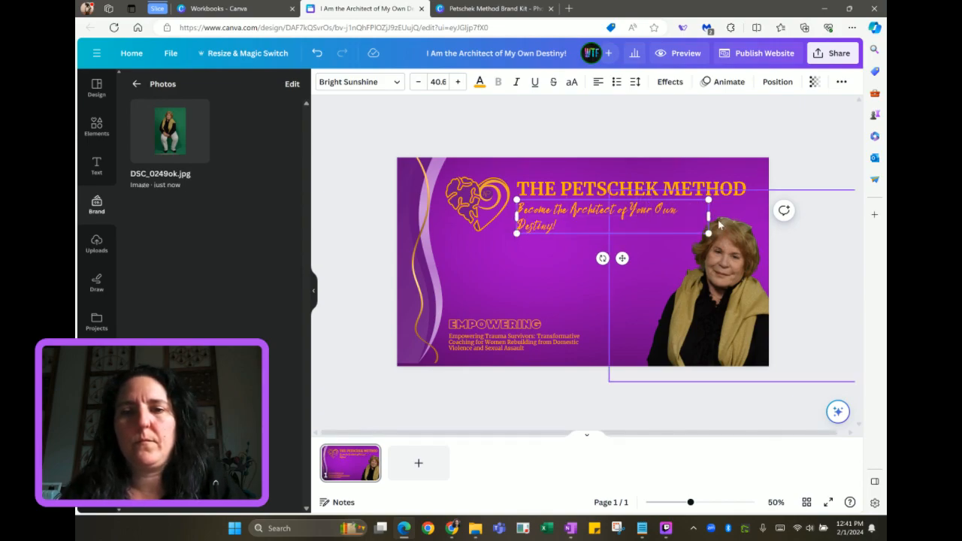
left_click_drag(710, 218, 747, 228)
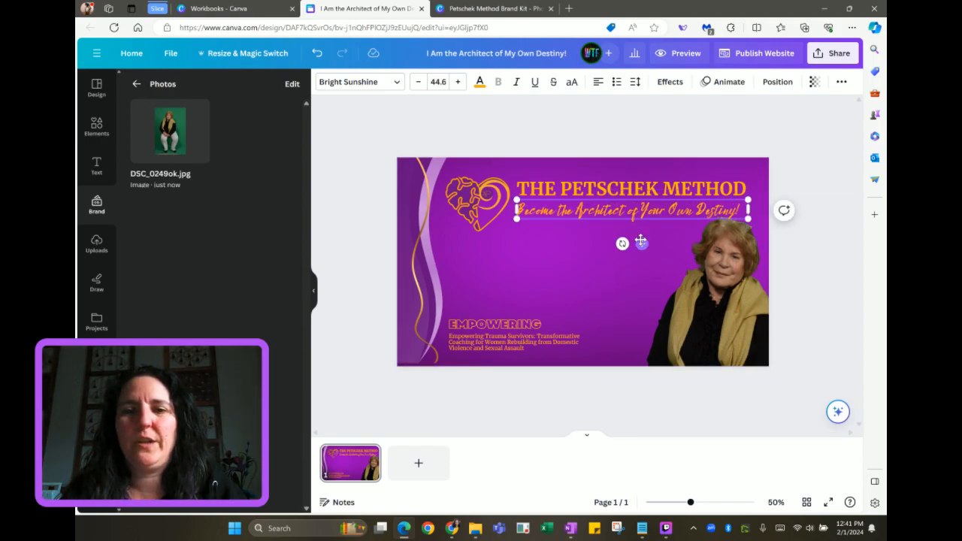
Move EMPOWERING under the title and replace its text with the destiny tagline wording
left_click_drag(641, 243, 574, 329)
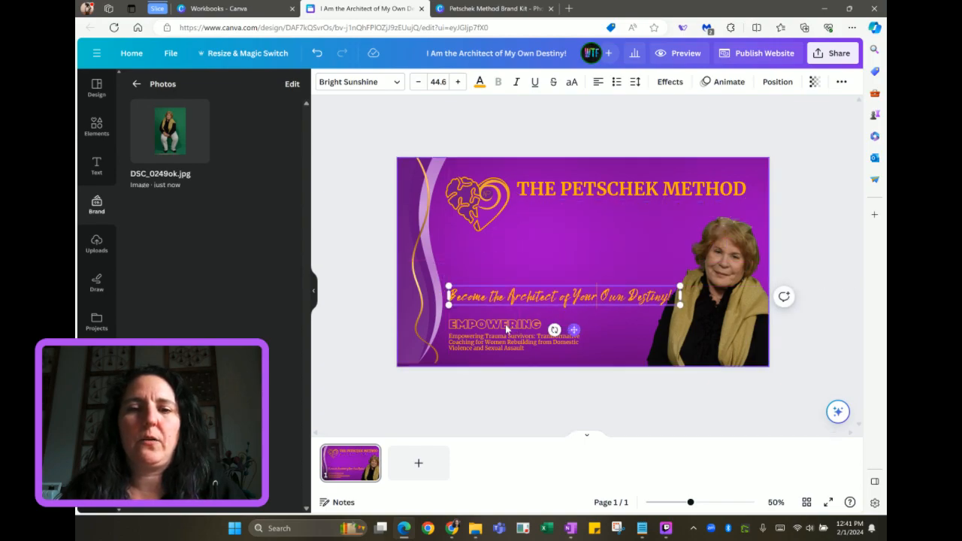
left_click(494, 328)
left_click_drag(494, 327, 748, 206)
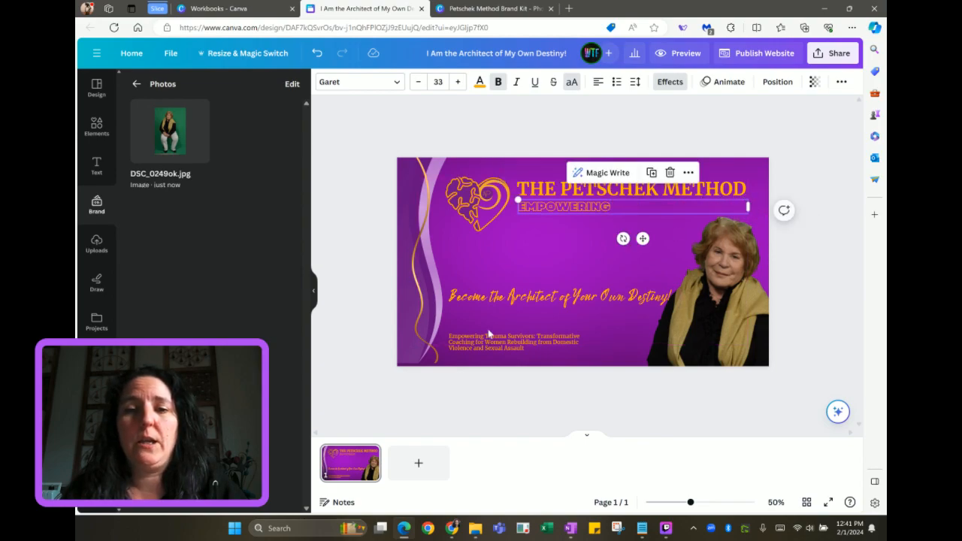
left_click(515, 301)
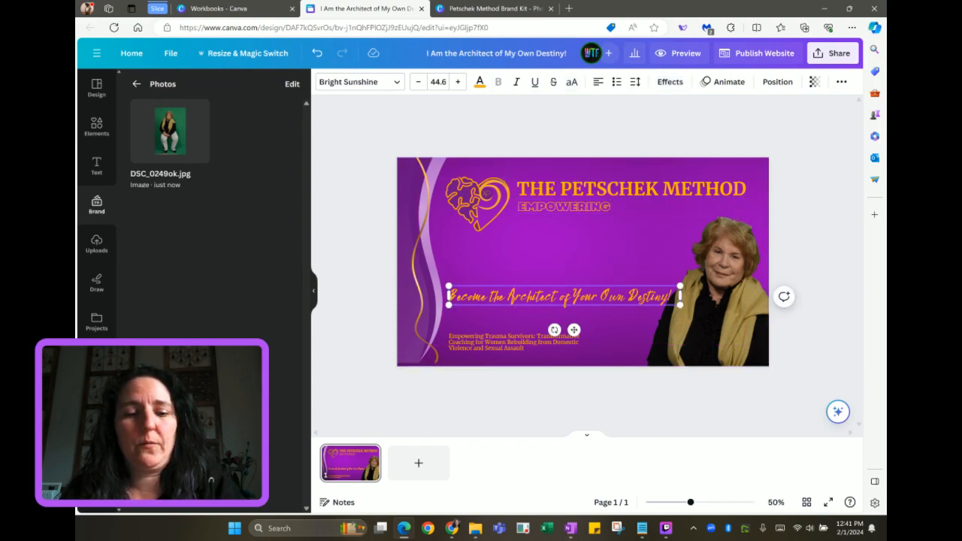
left_click(541, 209)
key("ctrl+a")
type("BECOME THE ARCHITECT OF YOUR OWN DESTINY!")
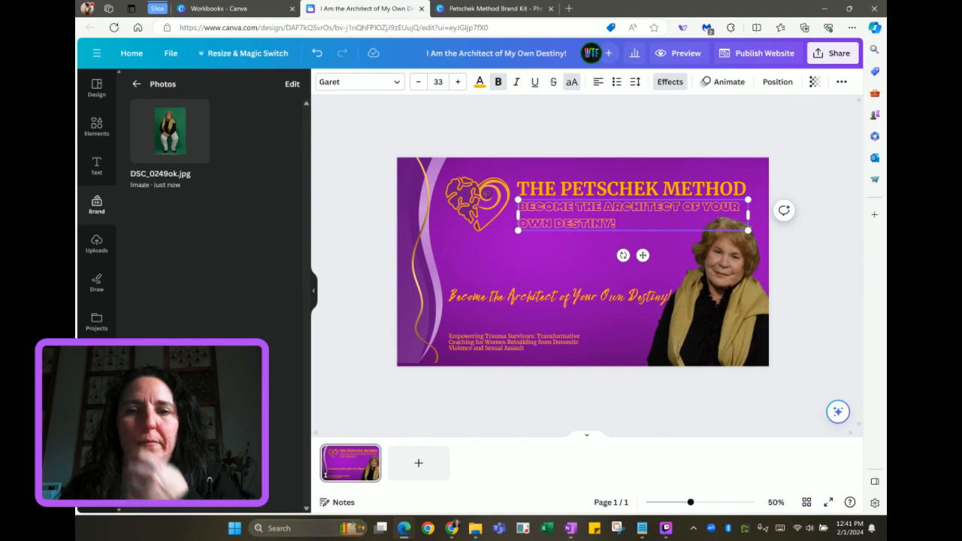
left_click(523, 249)
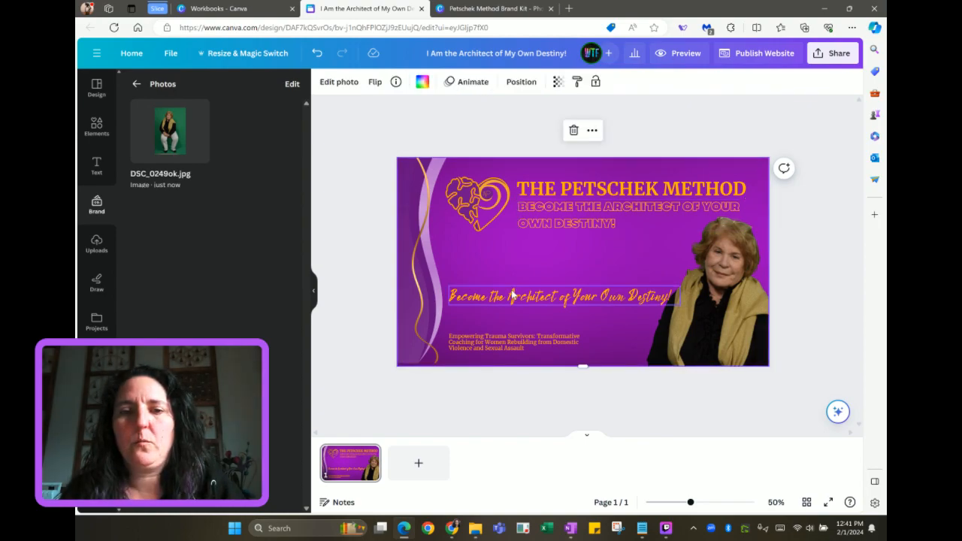
Delete the italic script destiny tagline
left_click(512, 294)
key("Delete")
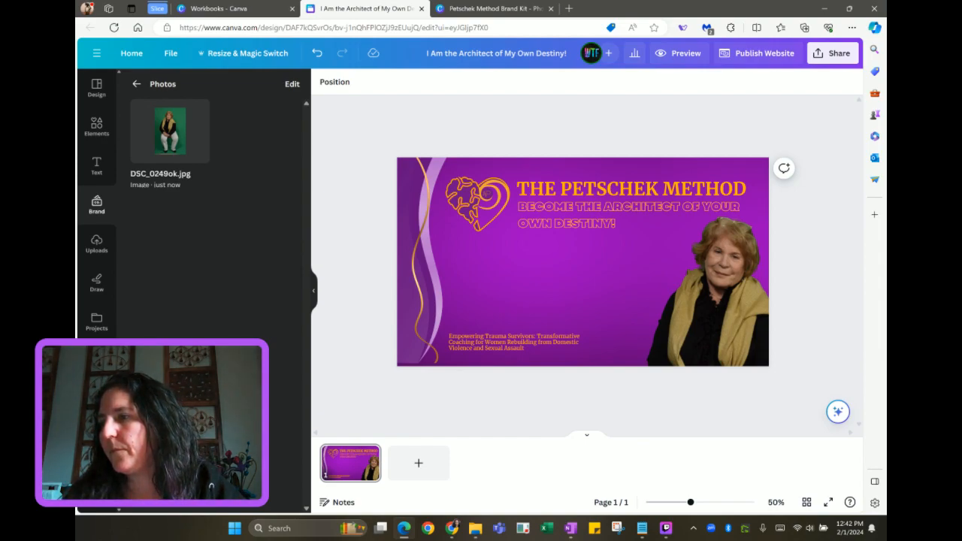
Replace the small subtitle with the OneNote intro paragraph and move it beneath the heading
key("alt+Tab")
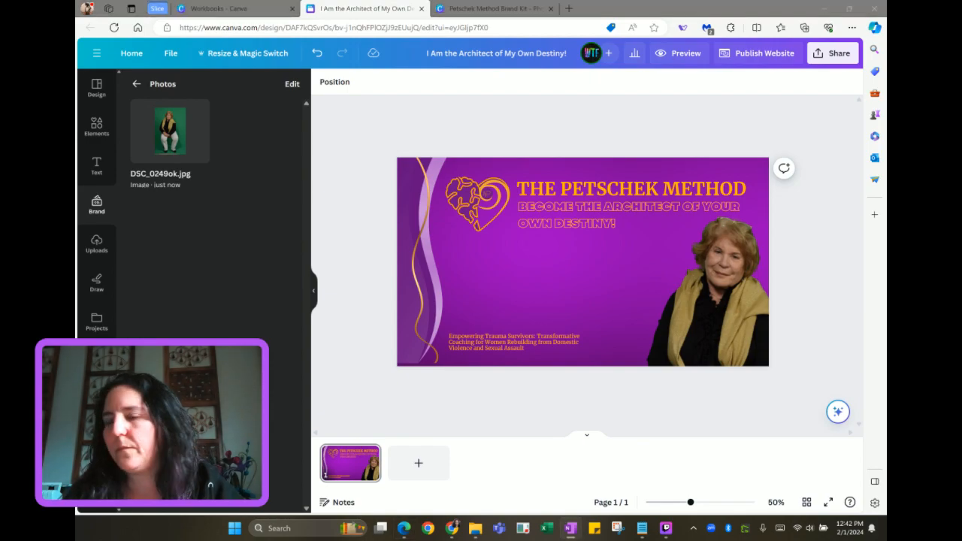
double_click(521, 343)
key("ctrl+v")
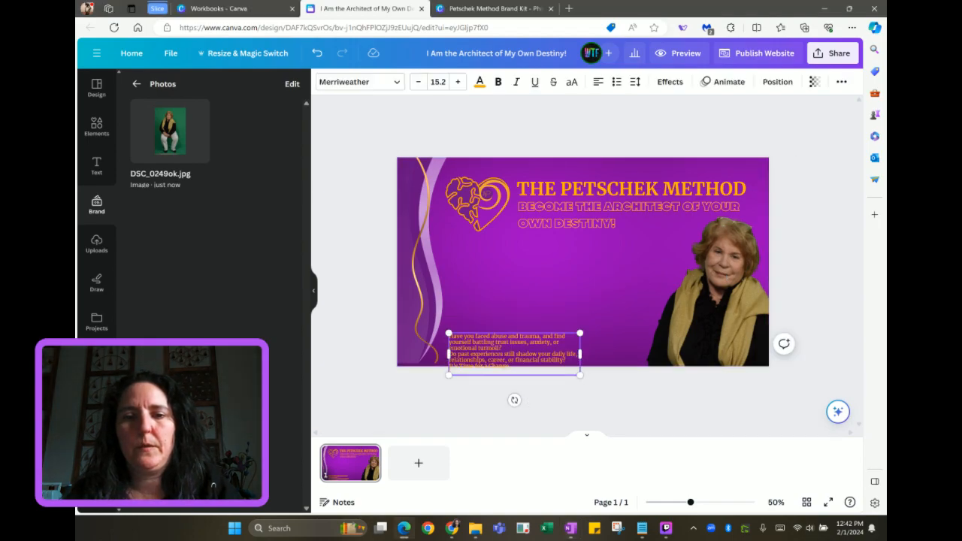
left_click_drag(533, 344, 536, 251)
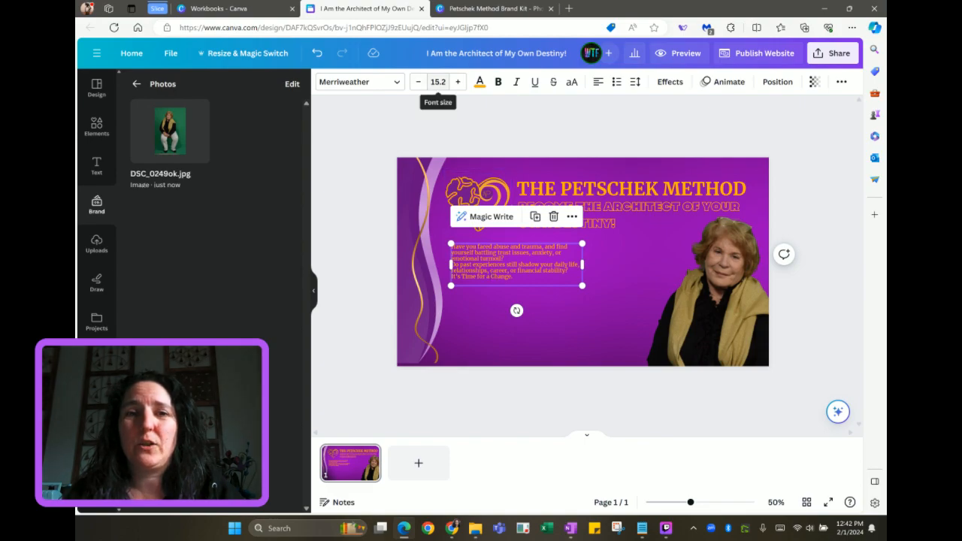
Collapse the photos panel to give the canvas more room
left_click(316, 292)
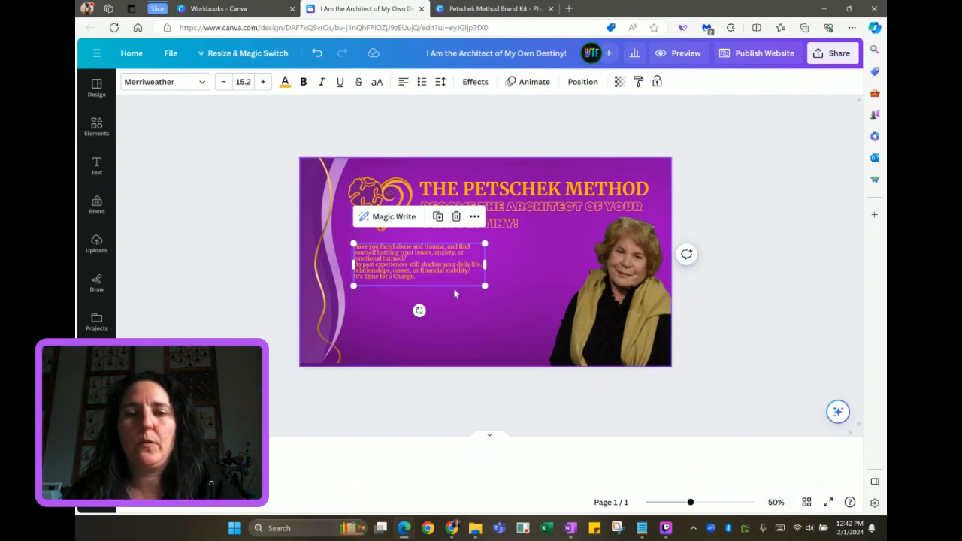
scroll(450, 273, "up", 5)
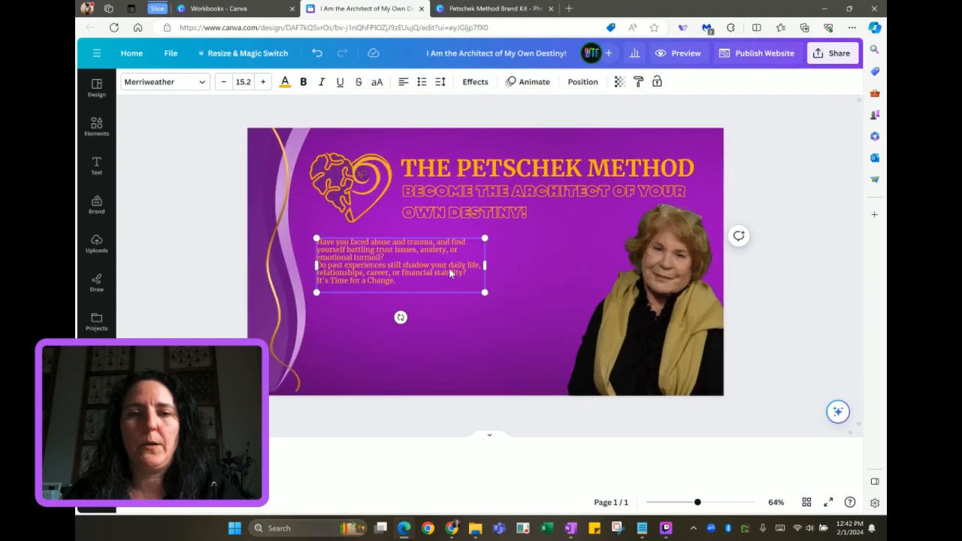
scroll(448, 269, "up", 2)
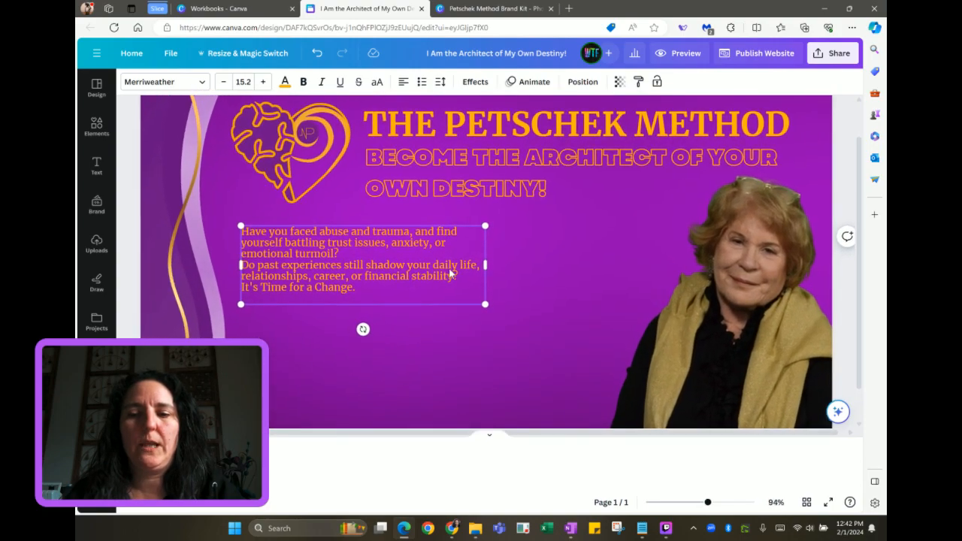
scroll(449, 273, "up", 1)
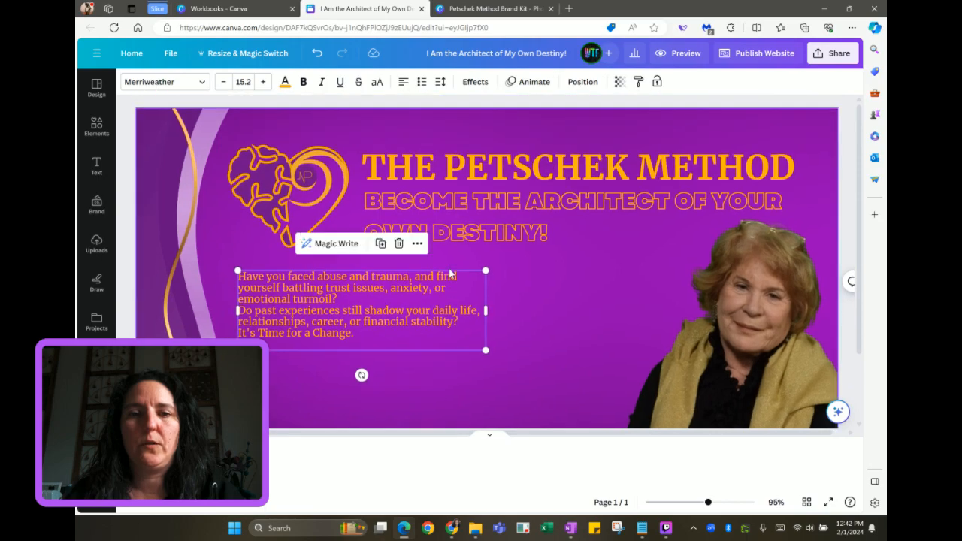
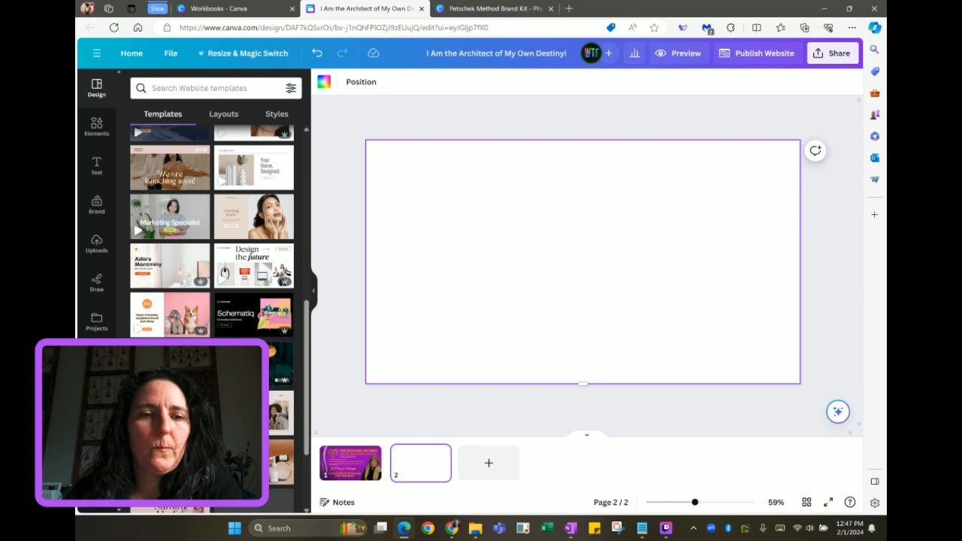
Scroll the website templates panel, then switch to the 'Workbooks - Canva' tab
scroll(211, 263, "down", 1)
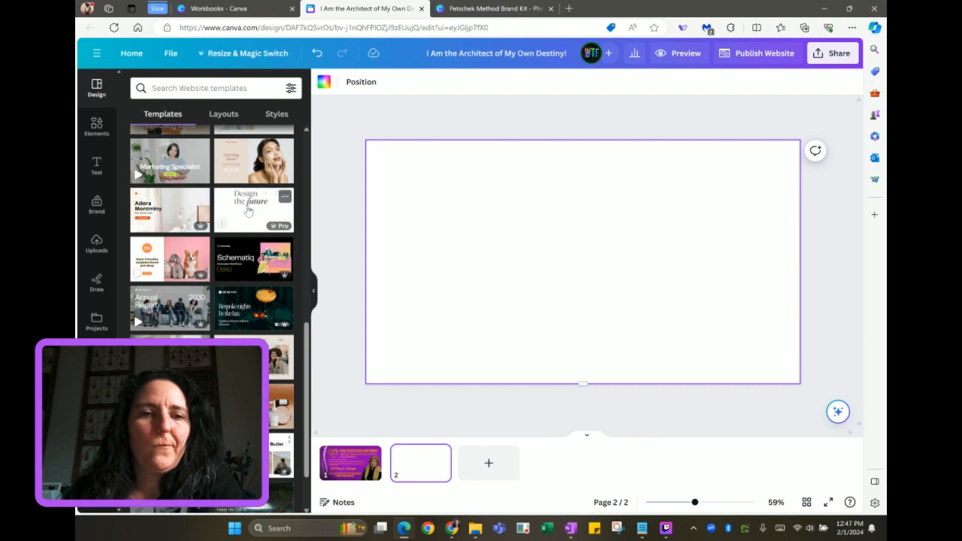
scroll(248, 211, "up", 5)
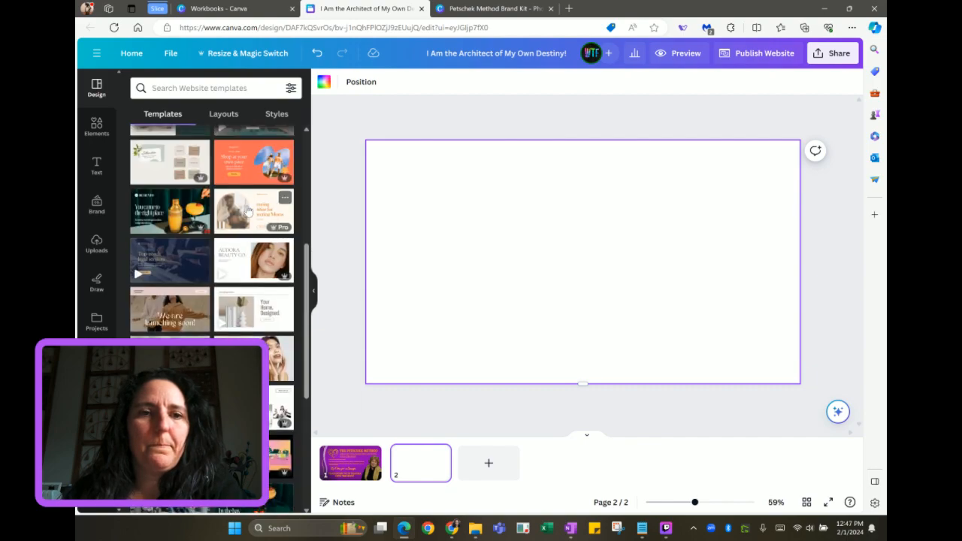
left_click(247, 11)
View the brand kit's Personal Audit page, then return to the website's blank page 2
left_click(487, 11)
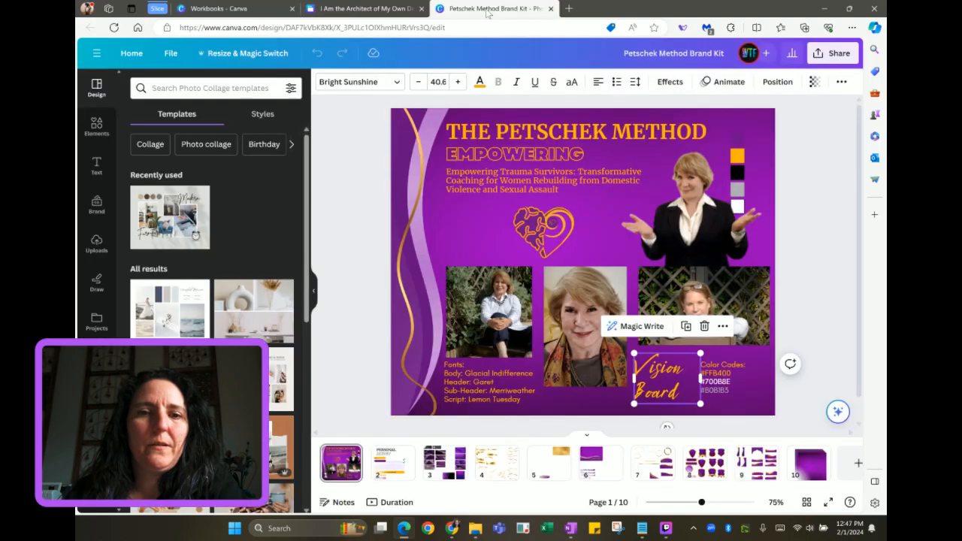
left_click(393, 463)
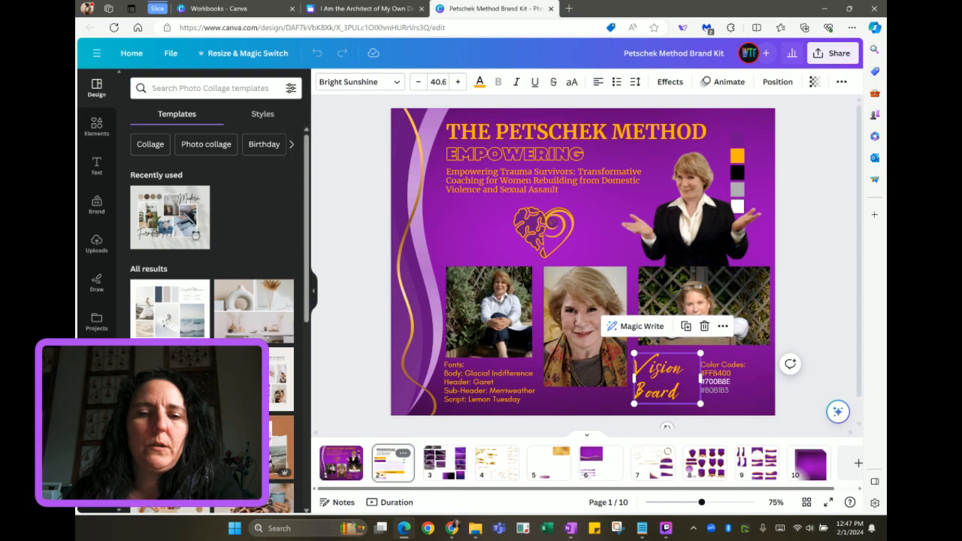
left_click(245, 8)
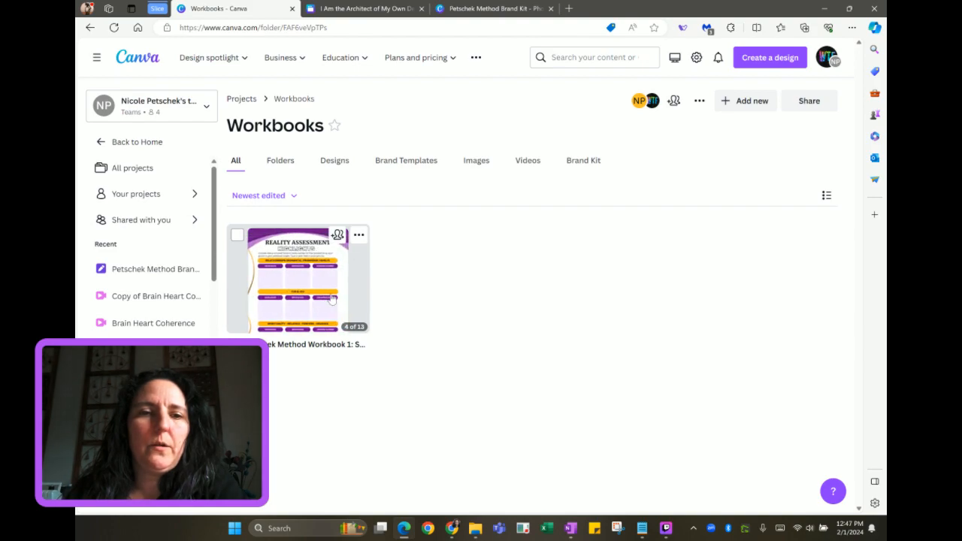
left_click(505, 11)
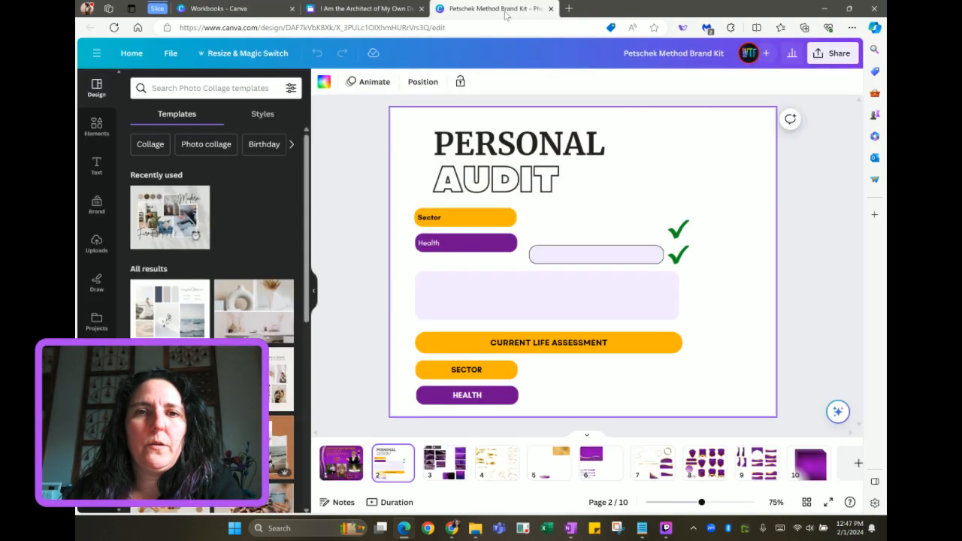
left_click(389, 16)
scroll(225, 301, "down", 5)
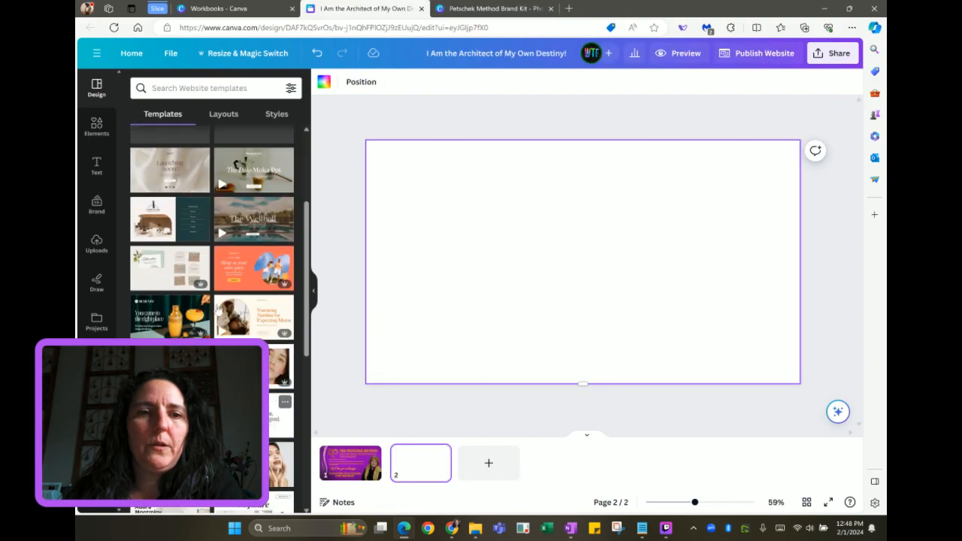
Search the website templates for 'coaching'
scroll(218, 310, "up", 1)
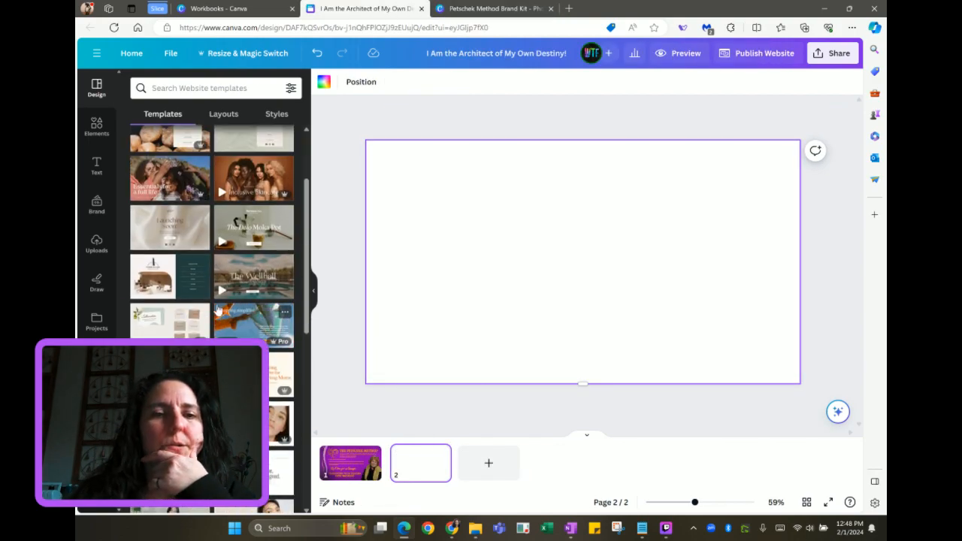
scroll(218, 310, "up", 1)
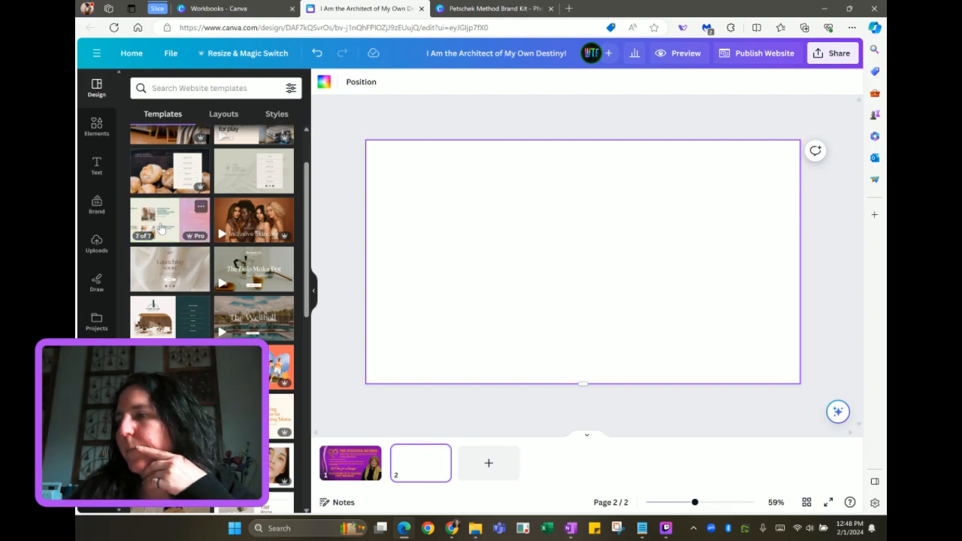
left_click(203, 88)
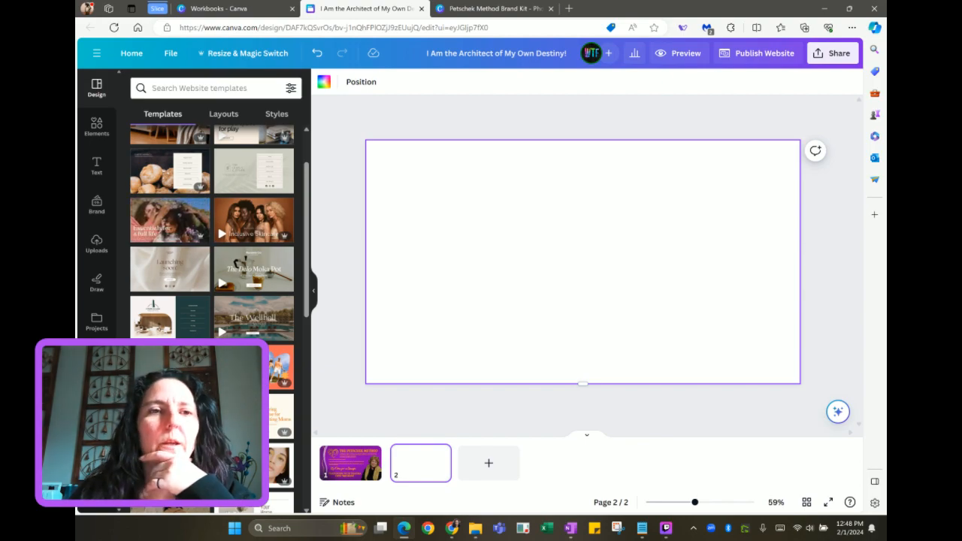
type("coachi")
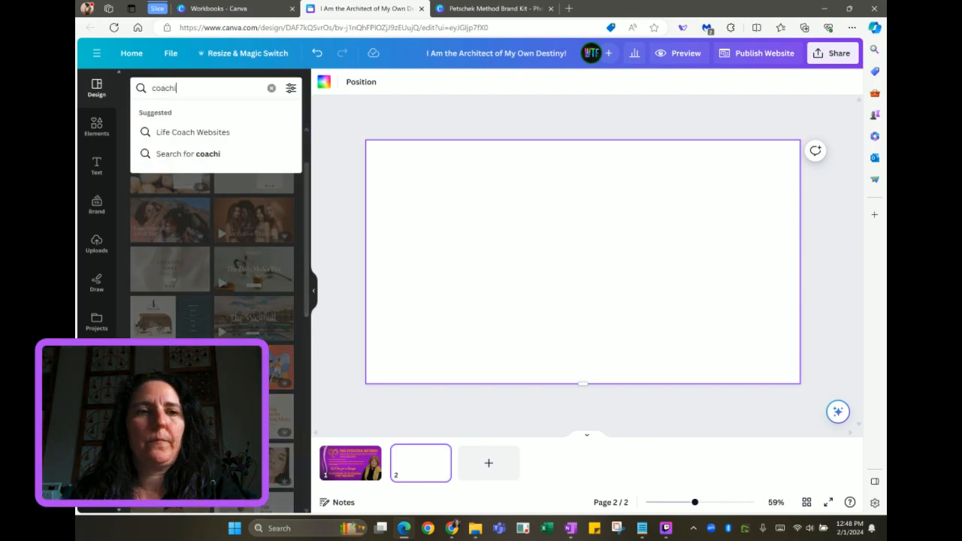
type("ng")
key("Return")
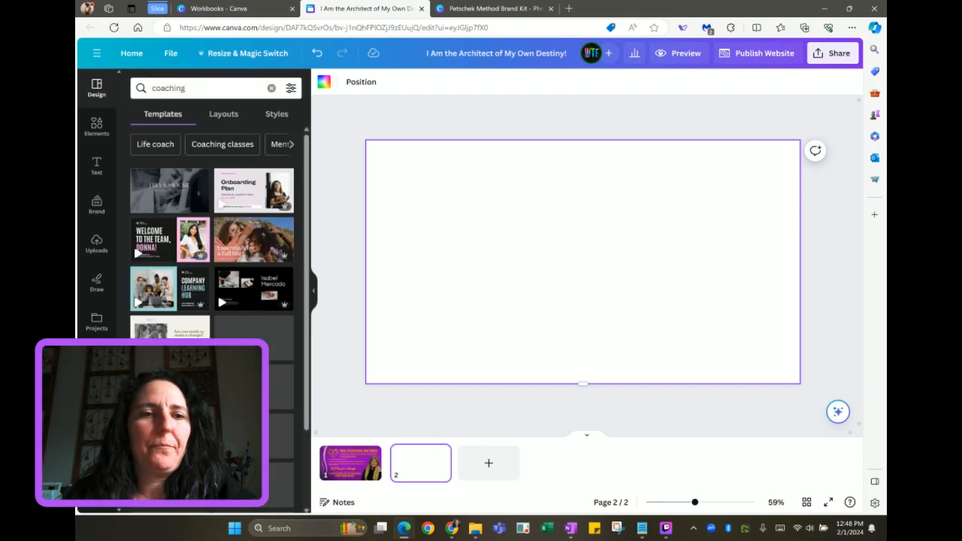
Preview coaching templates like Healing starts here, then try the dark green Aztreus template
left_click(170, 191)
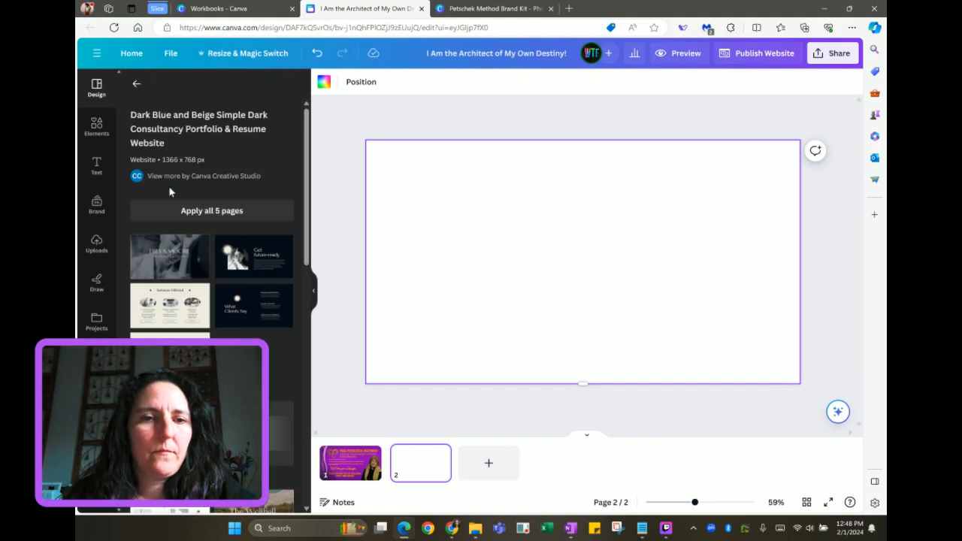
scroll(170, 192, "down", 3)
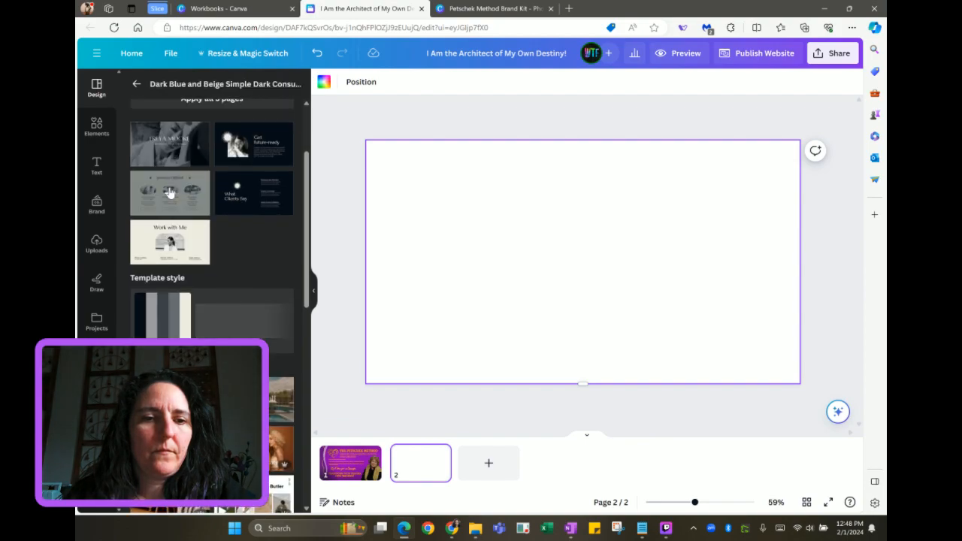
scroll(170, 192, "up", 3)
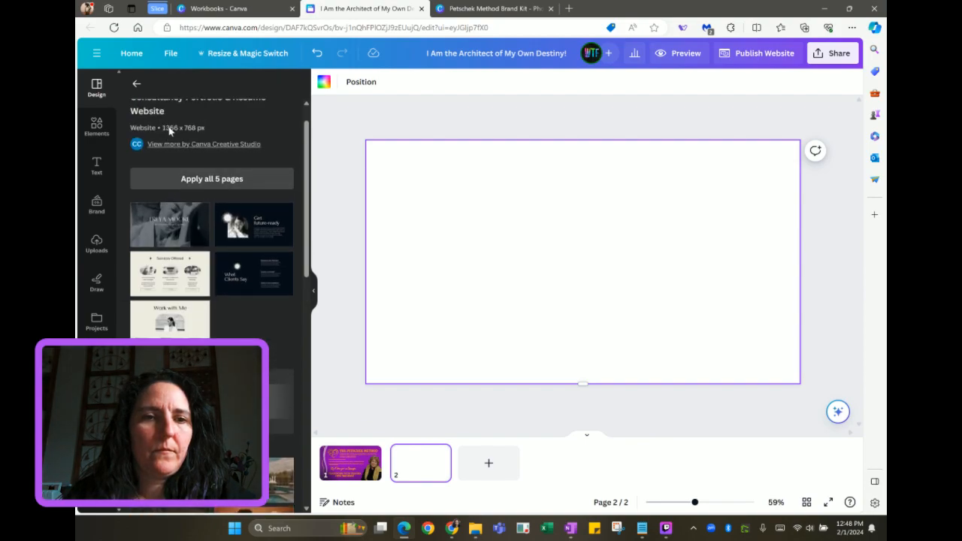
left_click(136, 84)
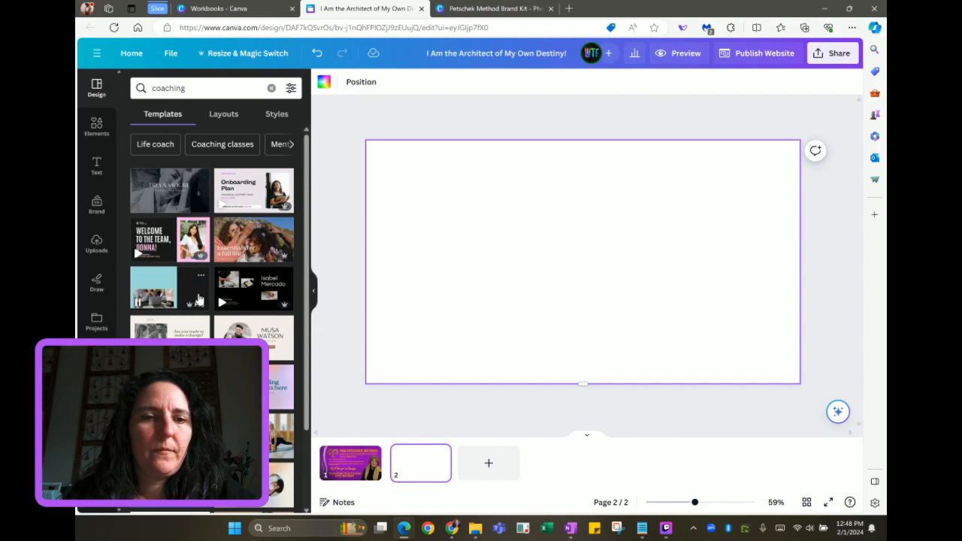
scroll(219, 291, "down", 2)
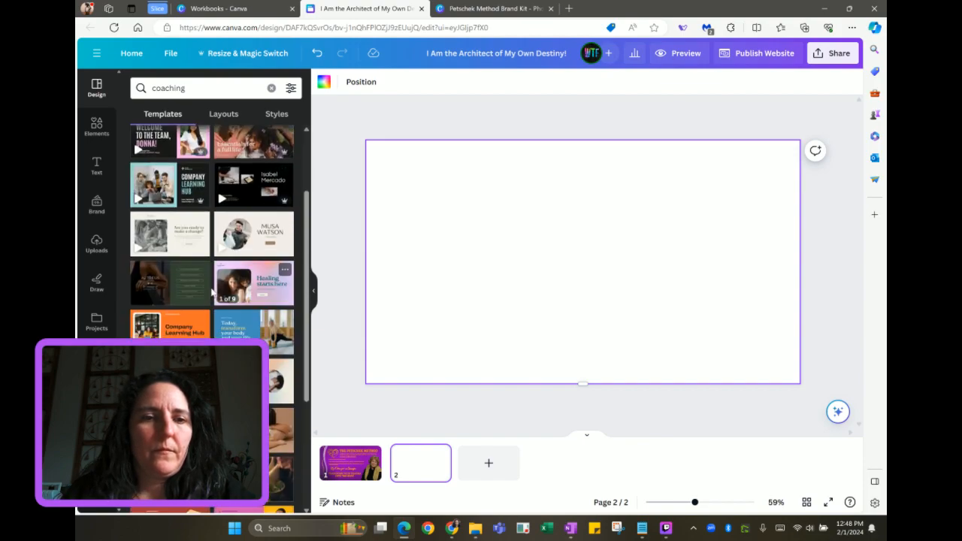
left_click(246, 294)
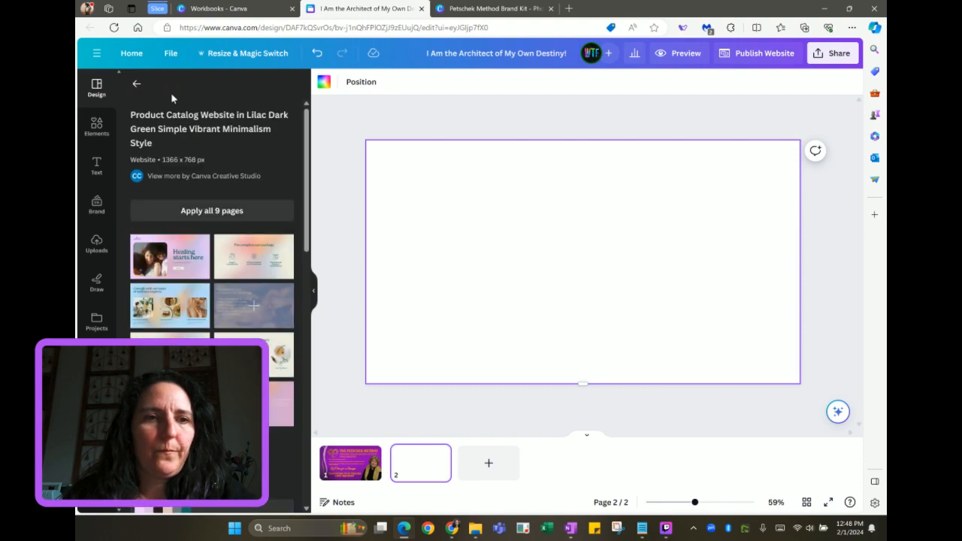
left_click(136, 83)
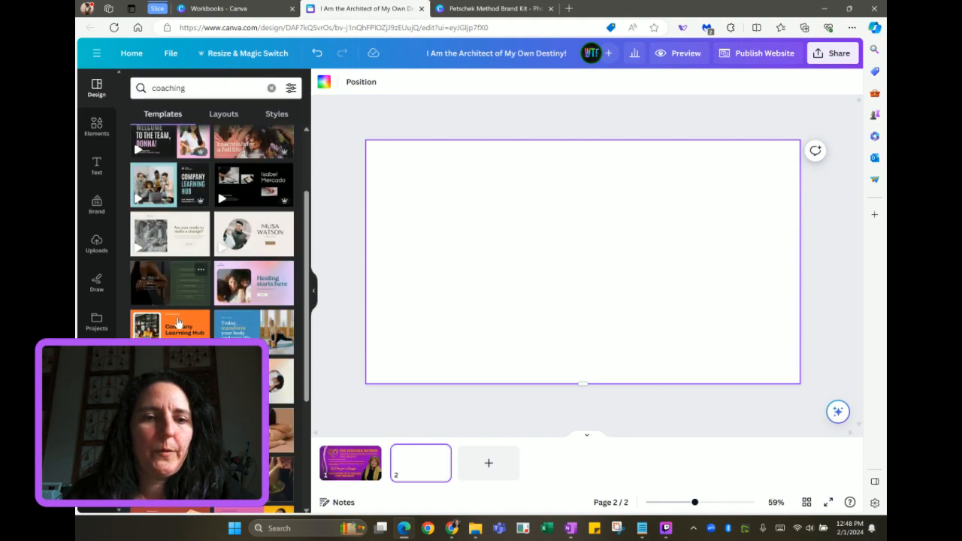
left_click(174, 293)
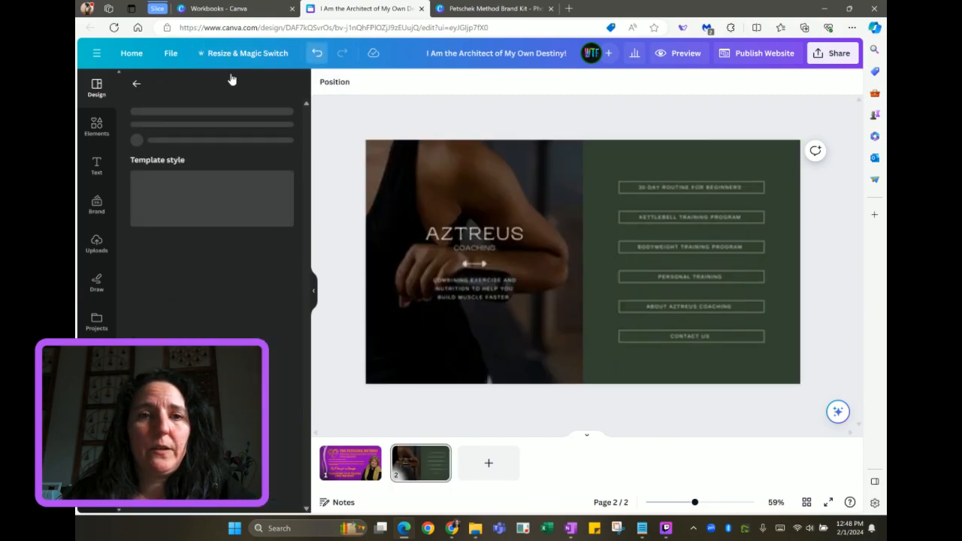
left_click(136, 89)
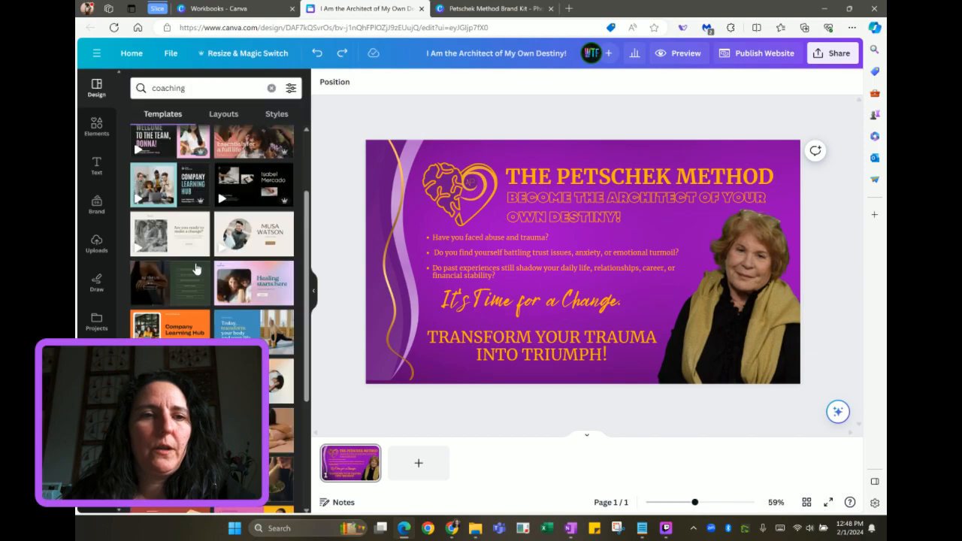
scroll(188, 239, "down", 1)
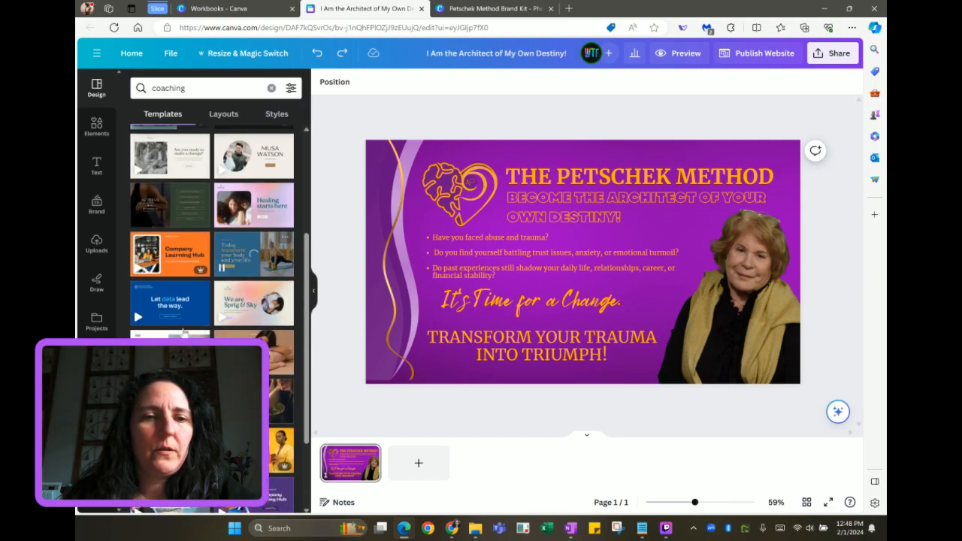
scroll(254, 353, "down", 2)
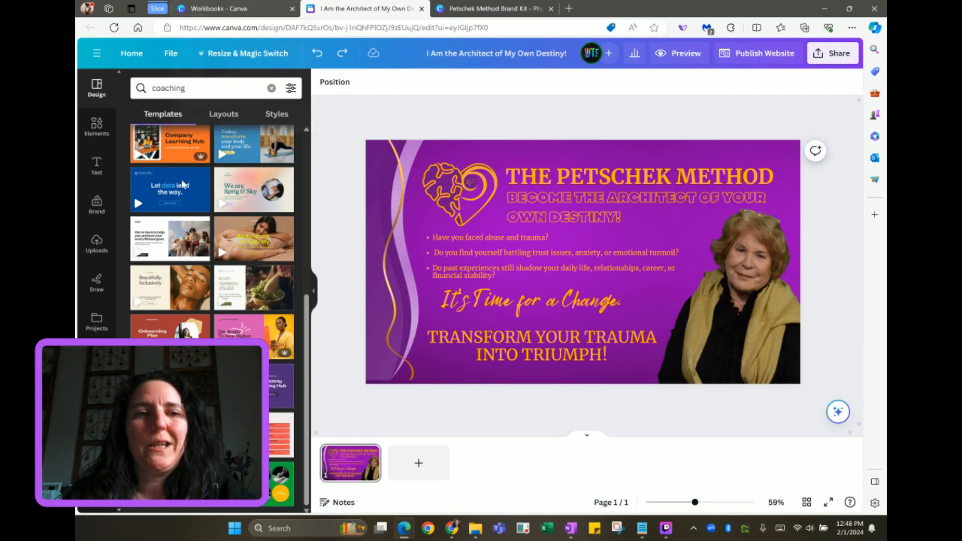
scroll(183, 196, "up", 6)
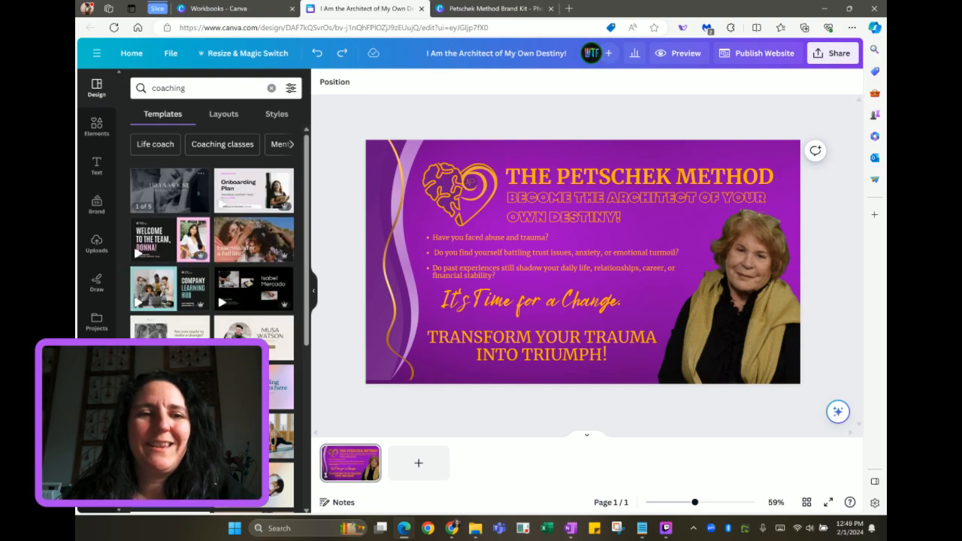
left_click(146, 146)
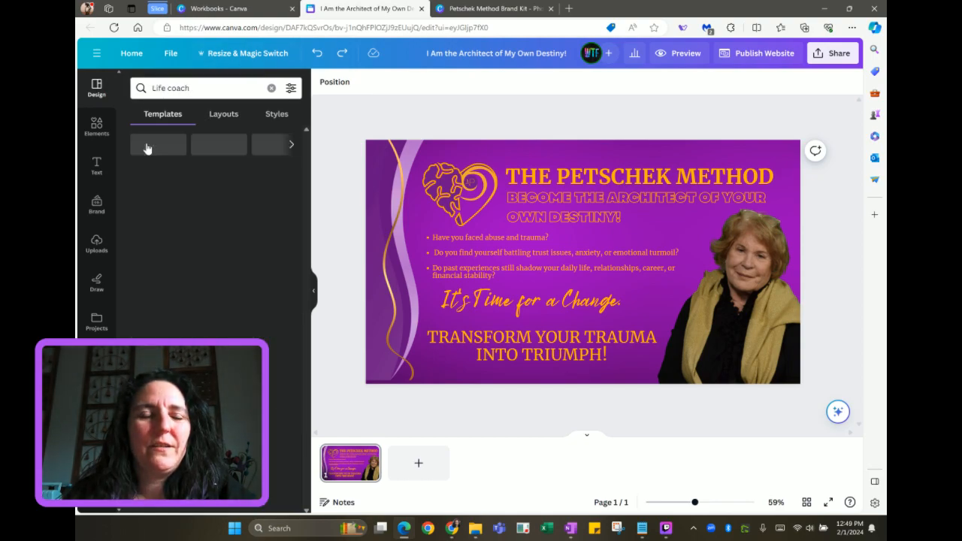
left_click(223, 115)
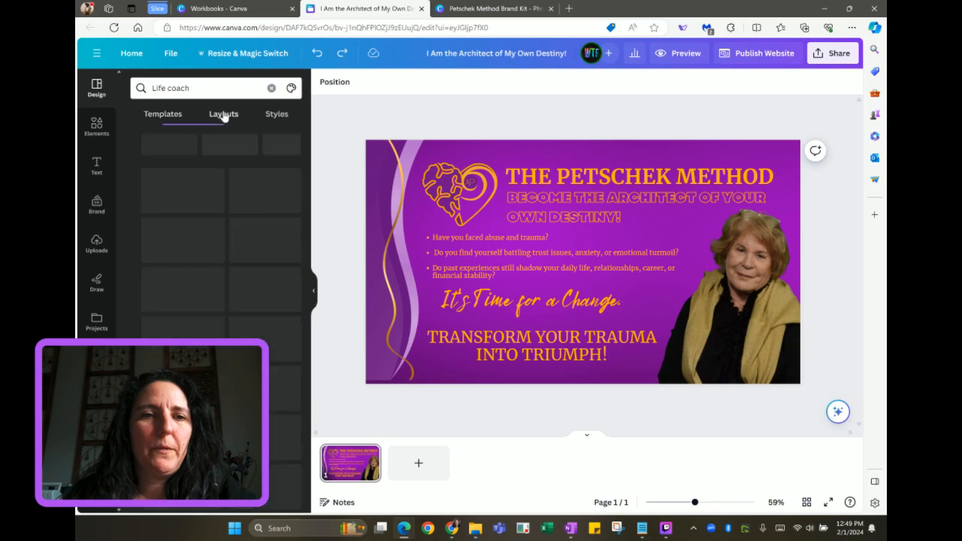
left_click(167, 120)
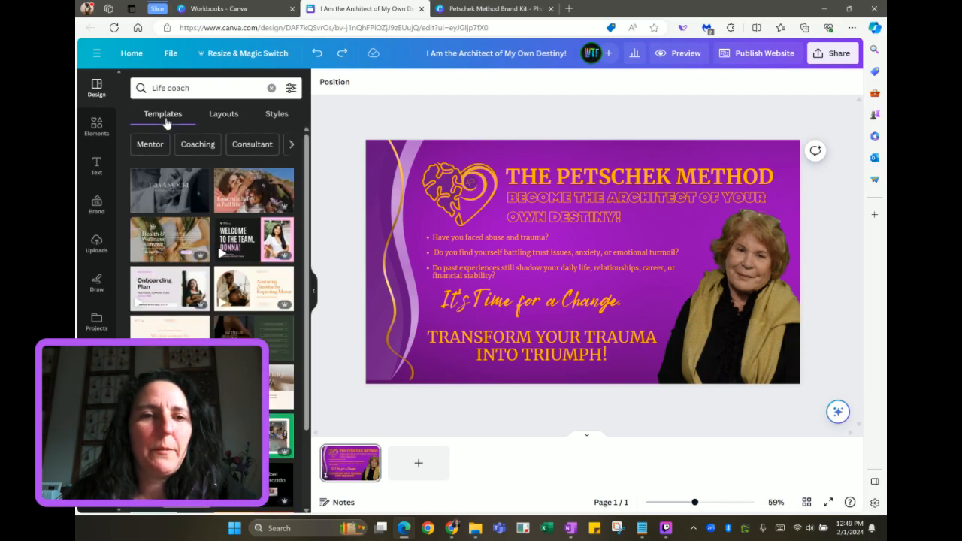
scroll(169, 273, "down", 10)
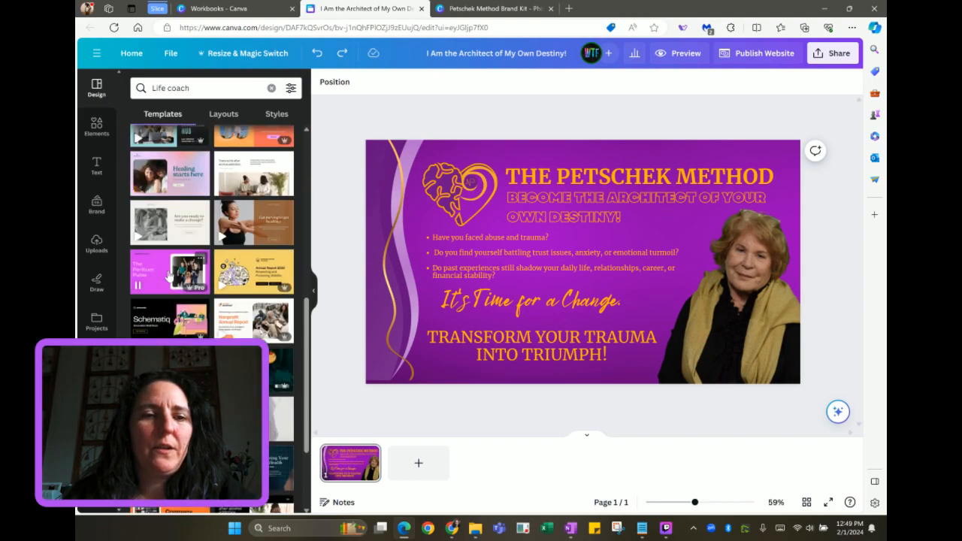
scroll(169, 276, "down", 3)
scroll(169, 276, "down", 5)
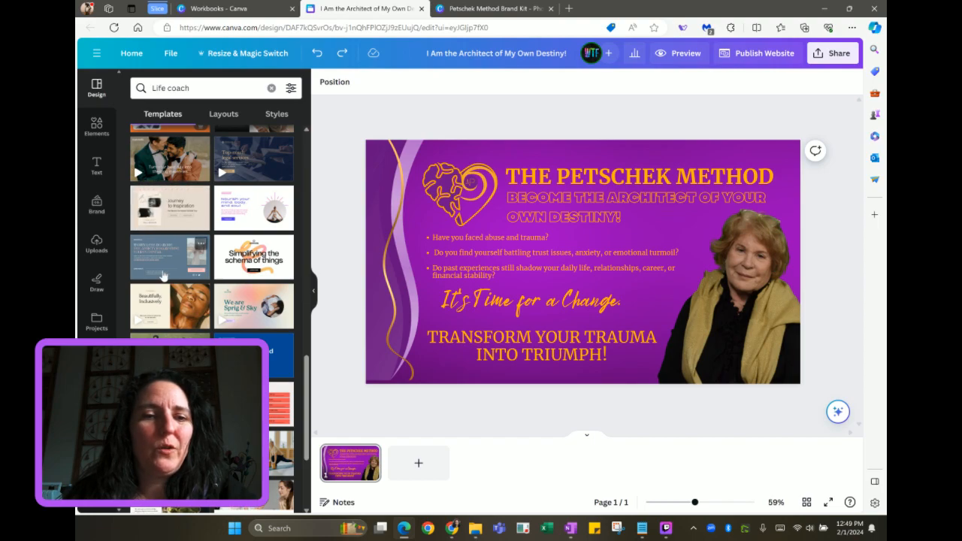
scroll(163, 276, "down", 3)
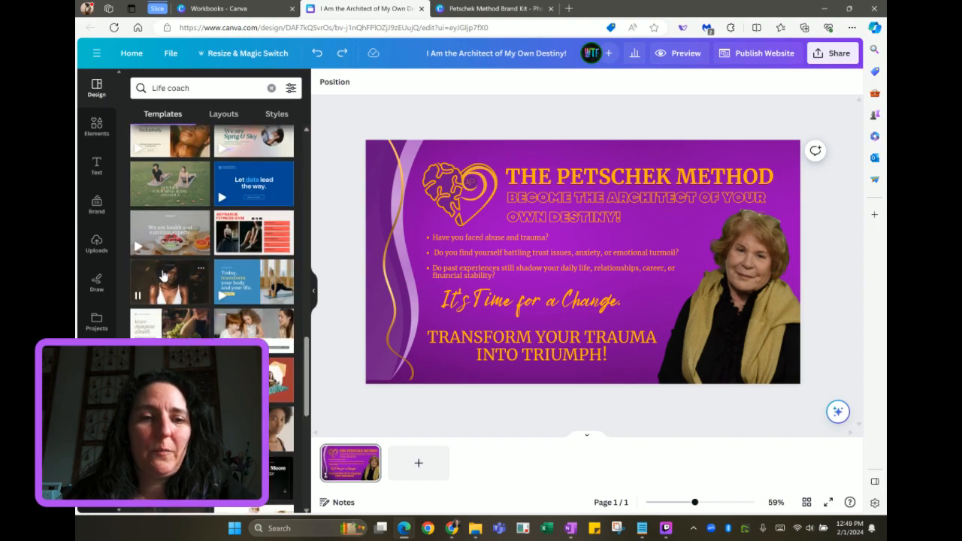
Open the Branding project folder and start a new design via Add new > Design > Create new
left_click(232, 10)
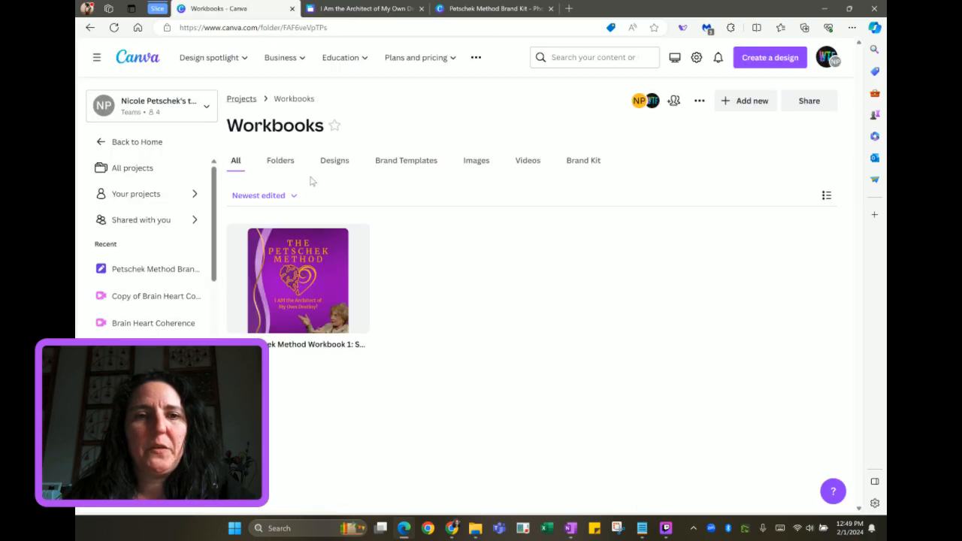
left_click(248, 101)
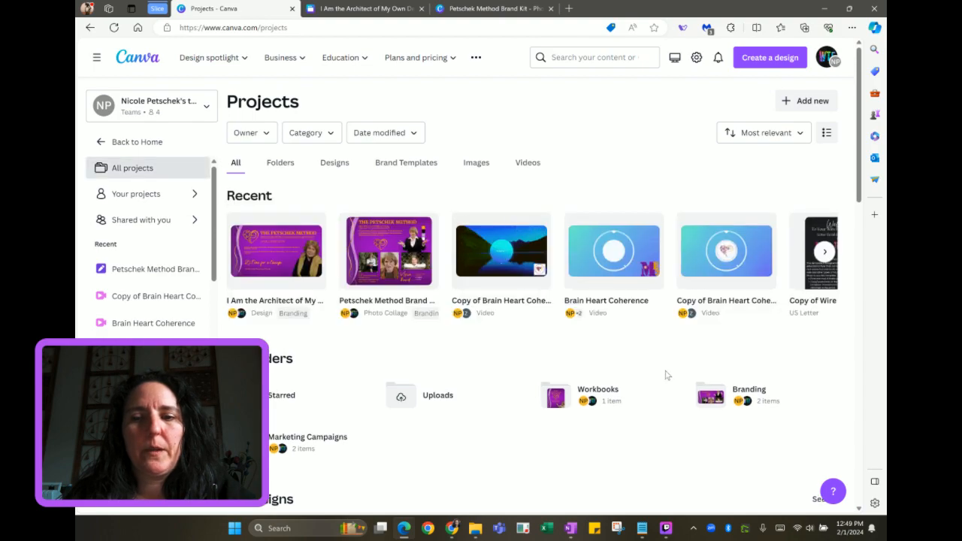
left_click(722, 403)
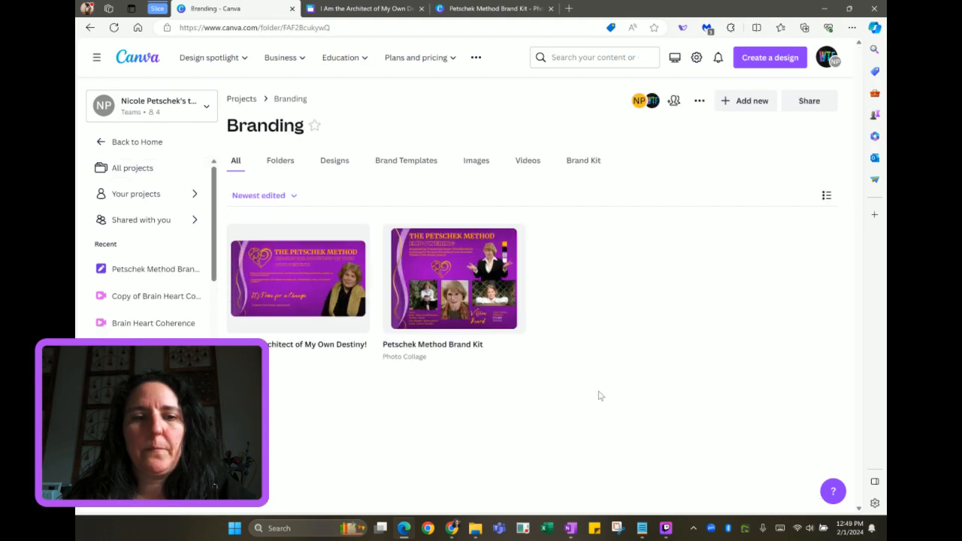
left_click(727, 104)
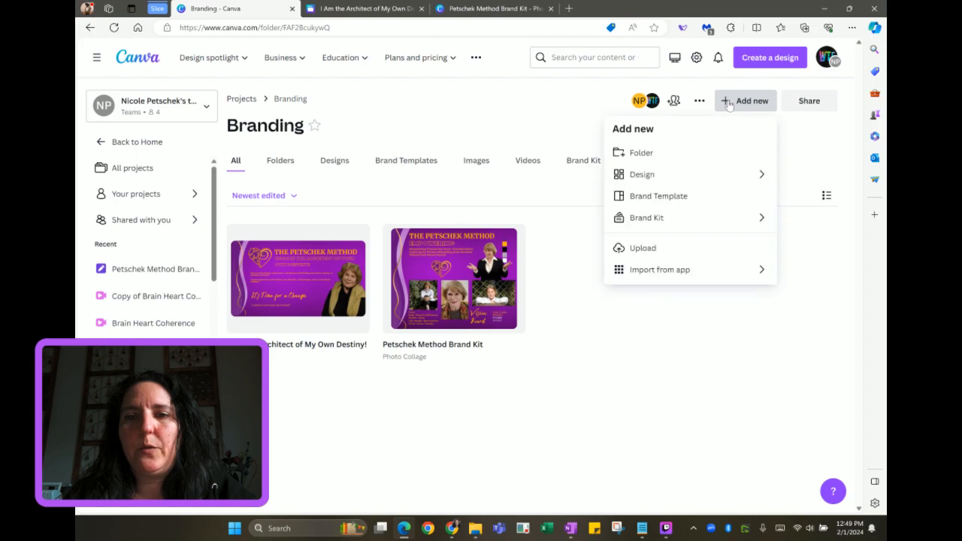
left_click(711, 176)
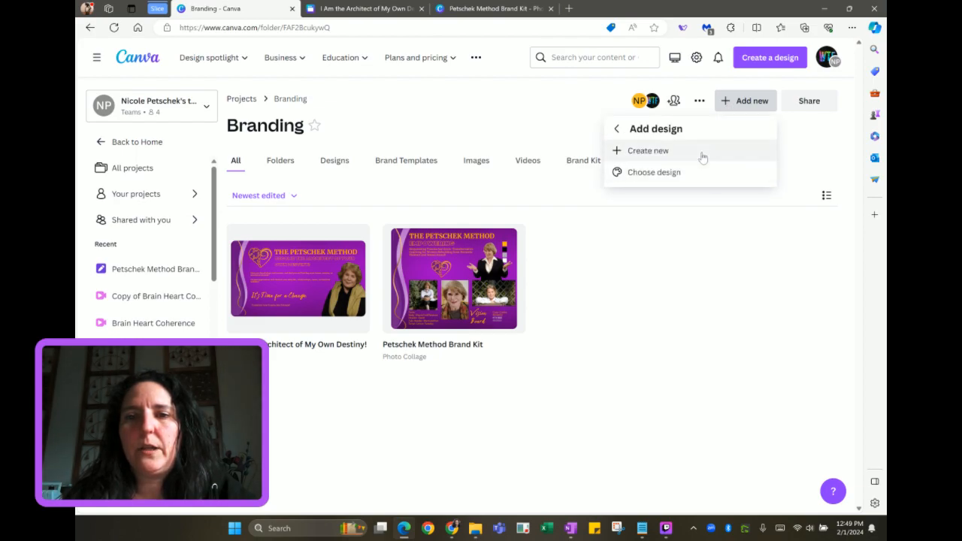
left_click(702, 154)
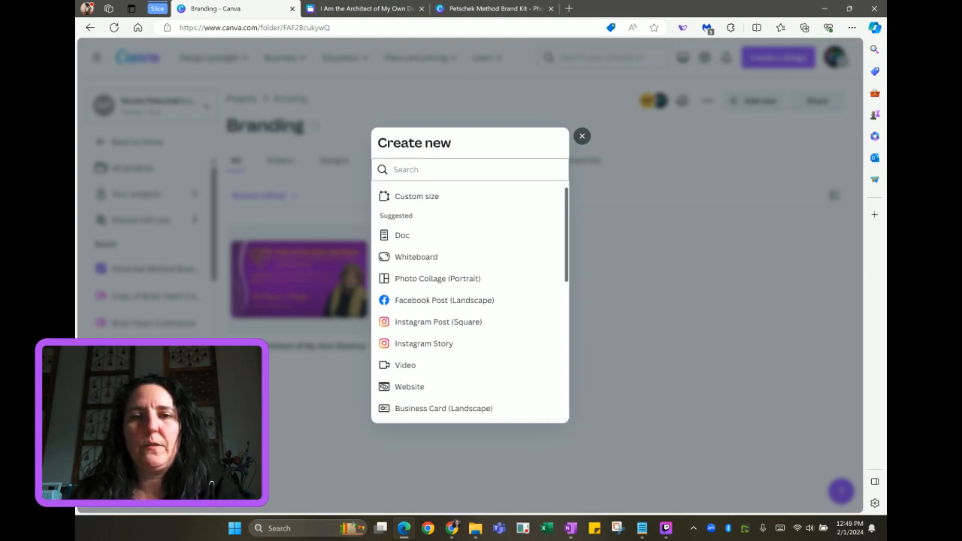
Create a new Presentation (16:9) design by searching 'presen'
type("presen")
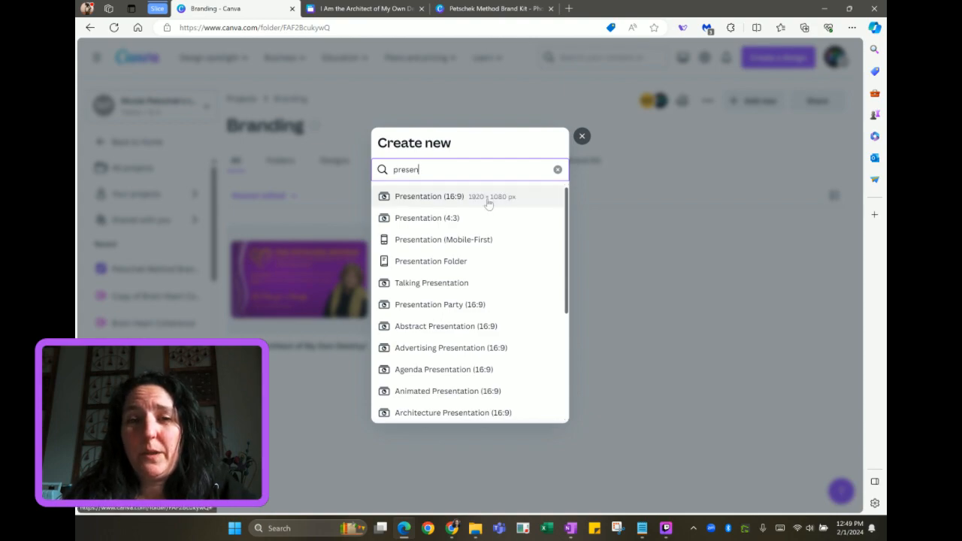
left_click(426, 197)
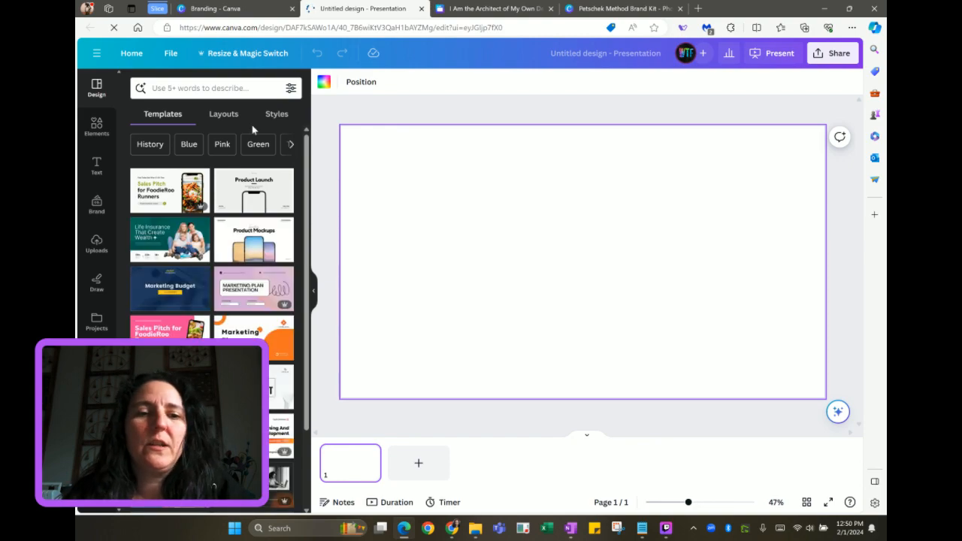
Put the Green and Navy Modern Wellness Coach template's cover on the blank page
left_click(200, 88)
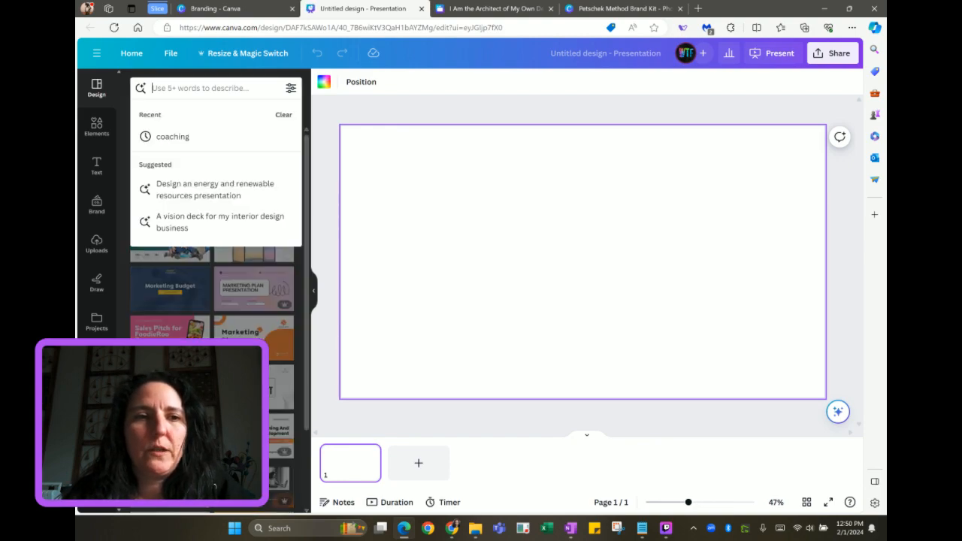
left_click(177, 137)
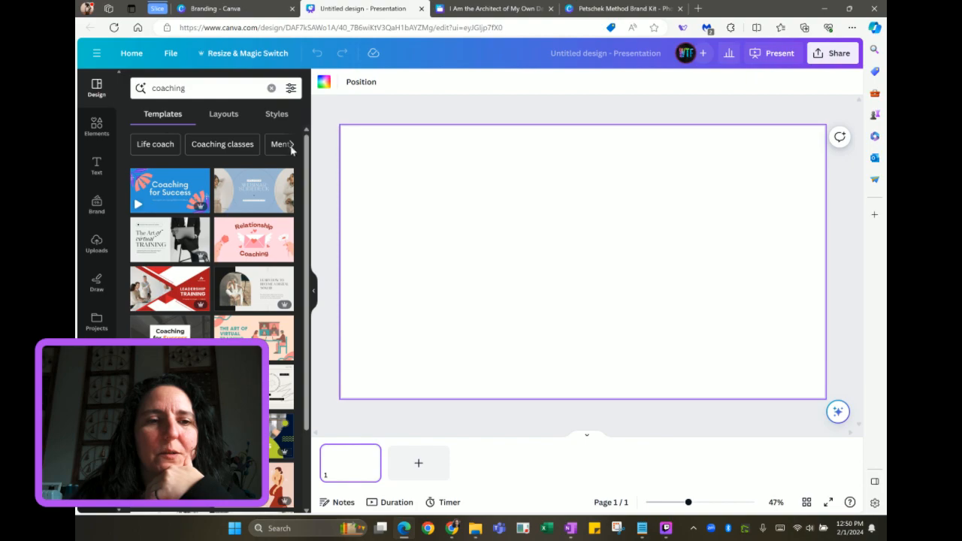
scroll(215, 270, "down", 3)
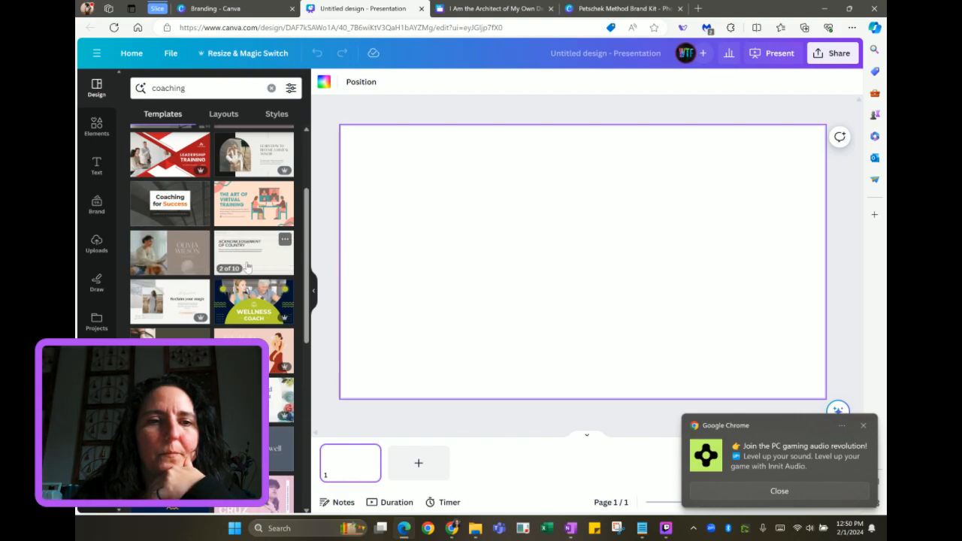
scroll(248, 266, "down", 1)
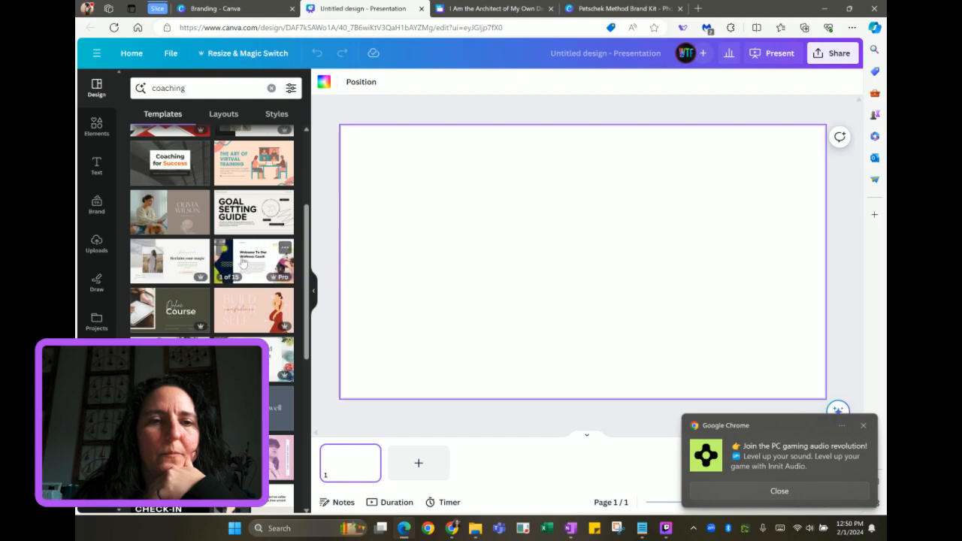
left_click(242, 262)
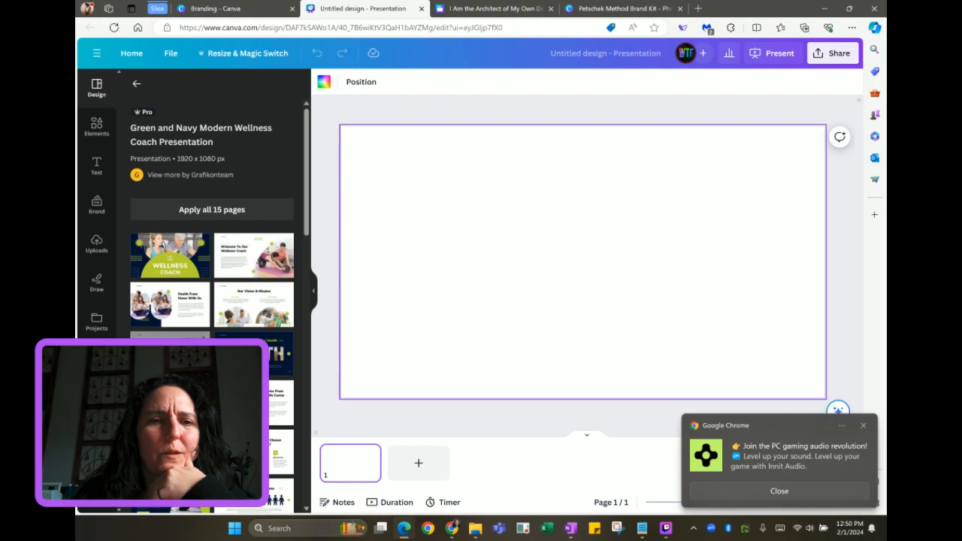
scroll(212, 300, "down", 3)
scroll(212, 301, "up", 2)
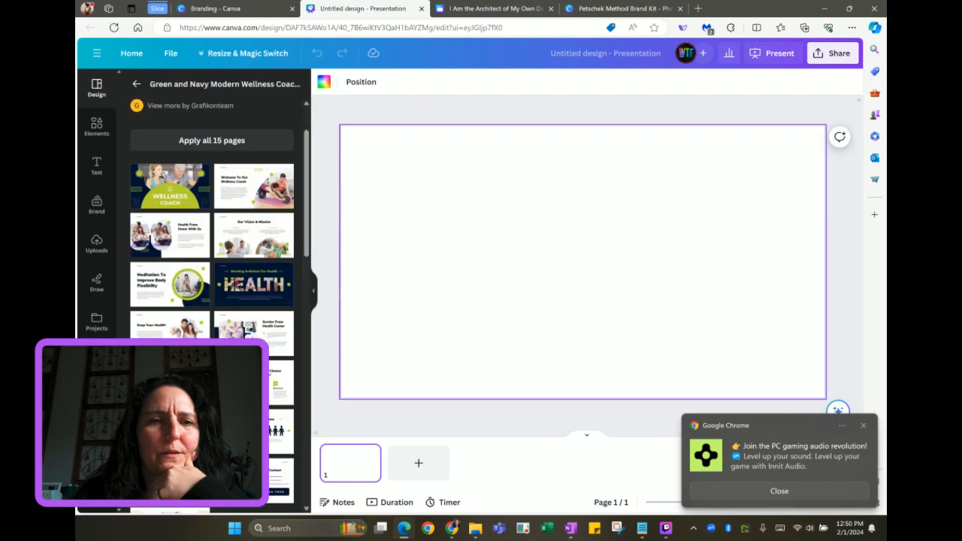
scroll(218, 197, "up", 1)
left_click(215, 195)
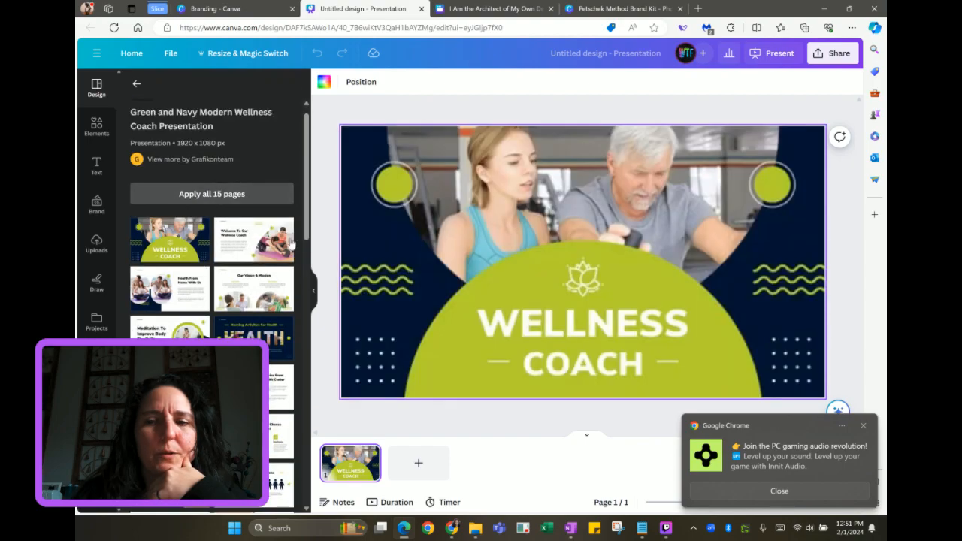
Dismiss the Chrome notification and apply all 15 Wellness Coach template pages
left_click(719, 489)
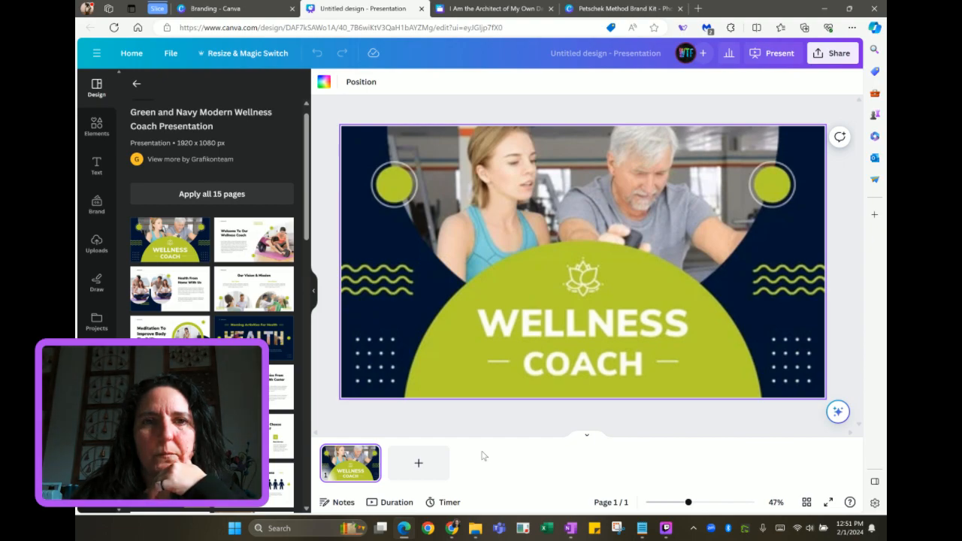
left_click(208, 193)
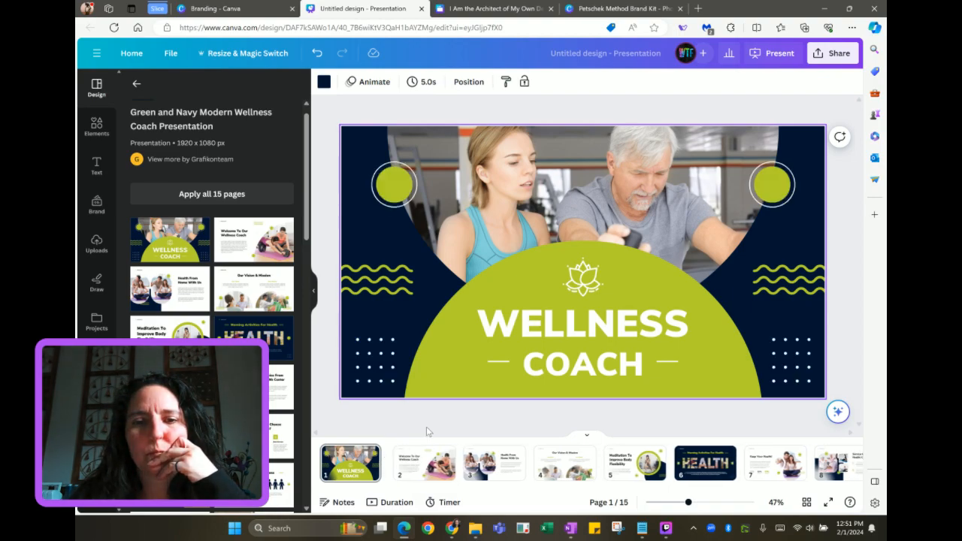
left_click(501, 9)
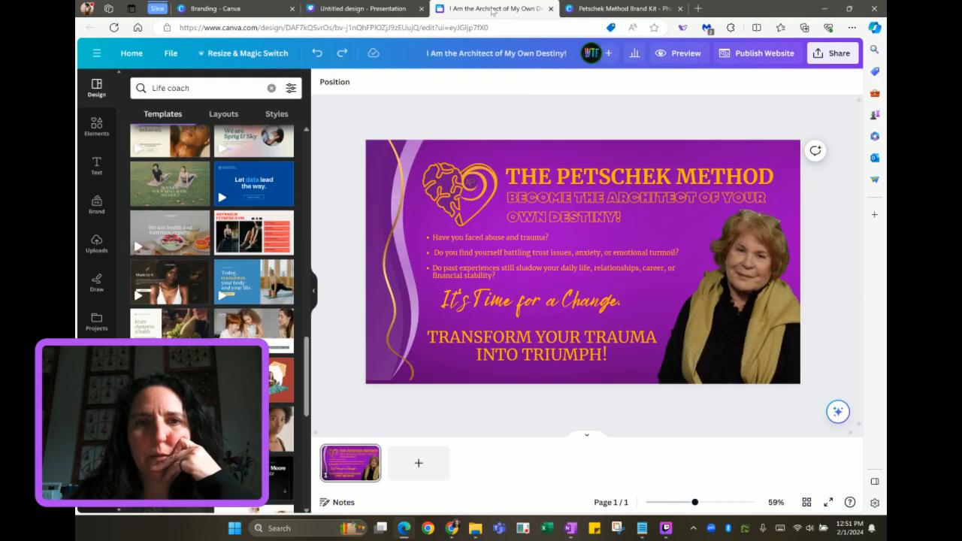
left_click(377, 9)
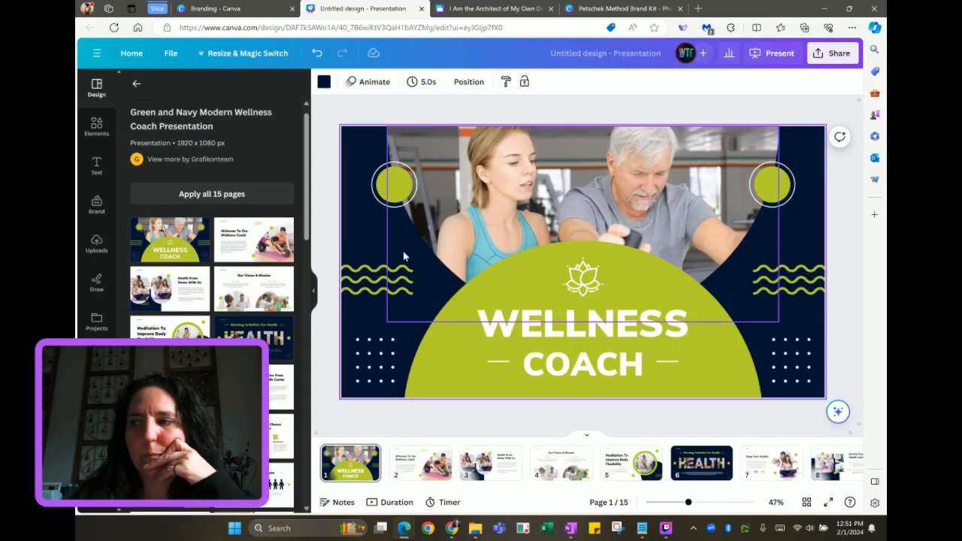
Browse the page thumbnails and view page 2, the 'Welcome To Our Wellness Coach' slide
scroll(410, 462, "right", 5)
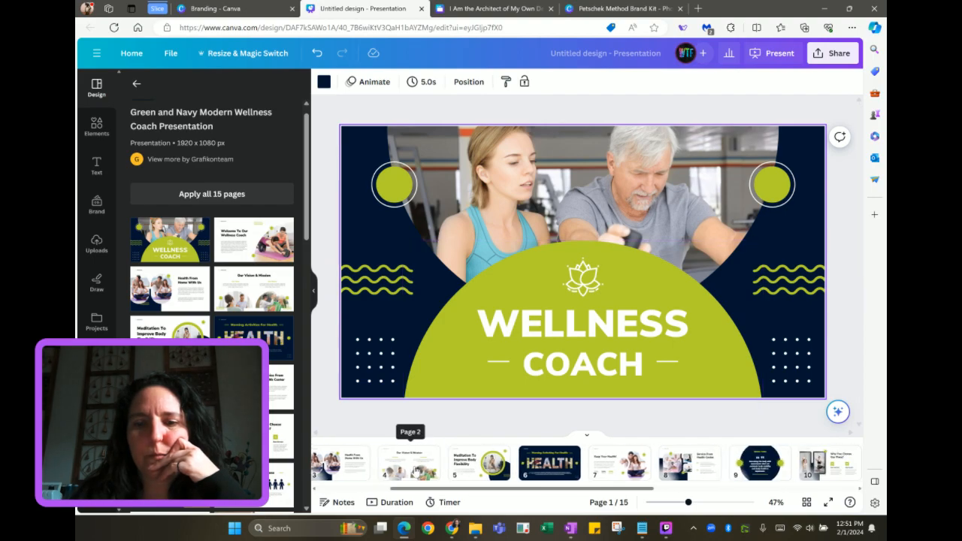
scroll(414, 466, "right", 2)
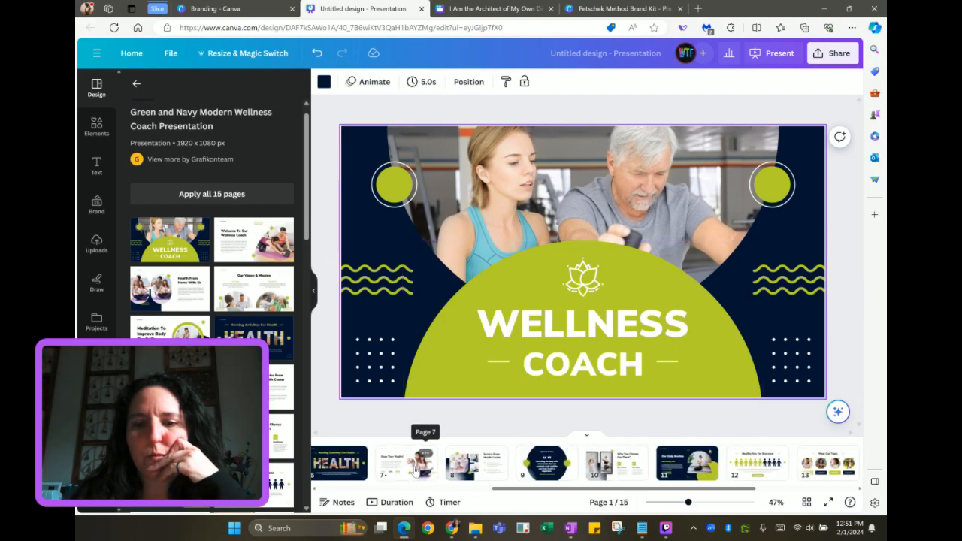
scroll(414, 470, "left", 4)
scroll(414, 470, "left", 4)
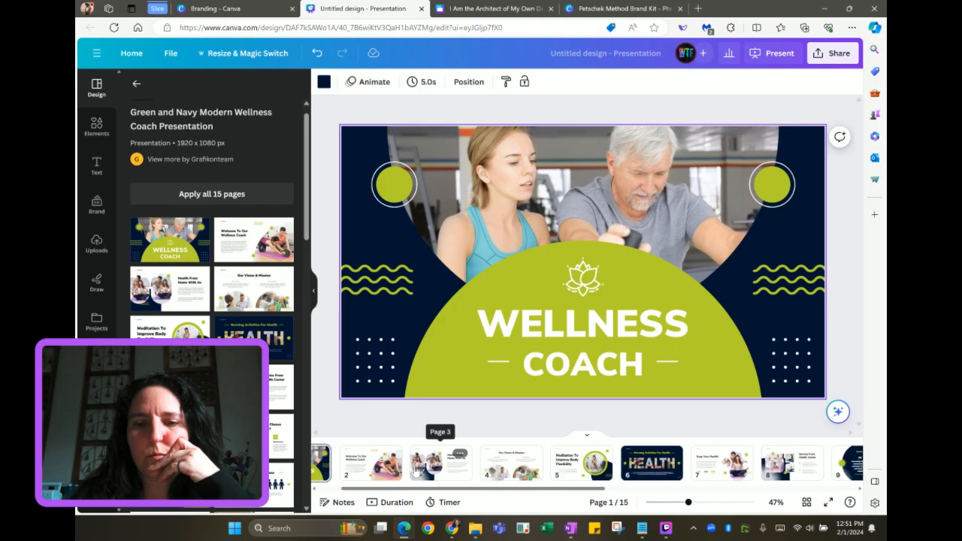
left_click(414, 468)
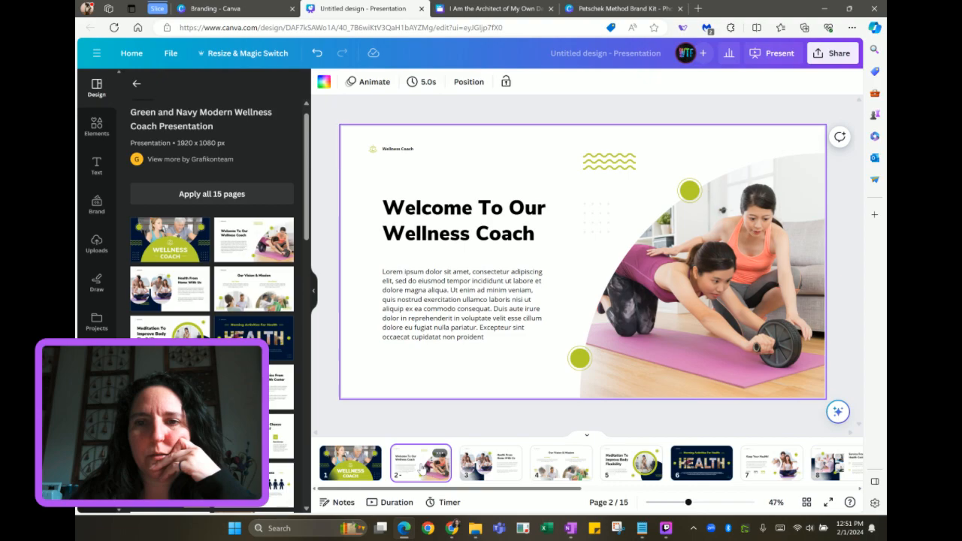
scroll(423, 466, "right", 3)
scroll(423, 466, "right", 1)
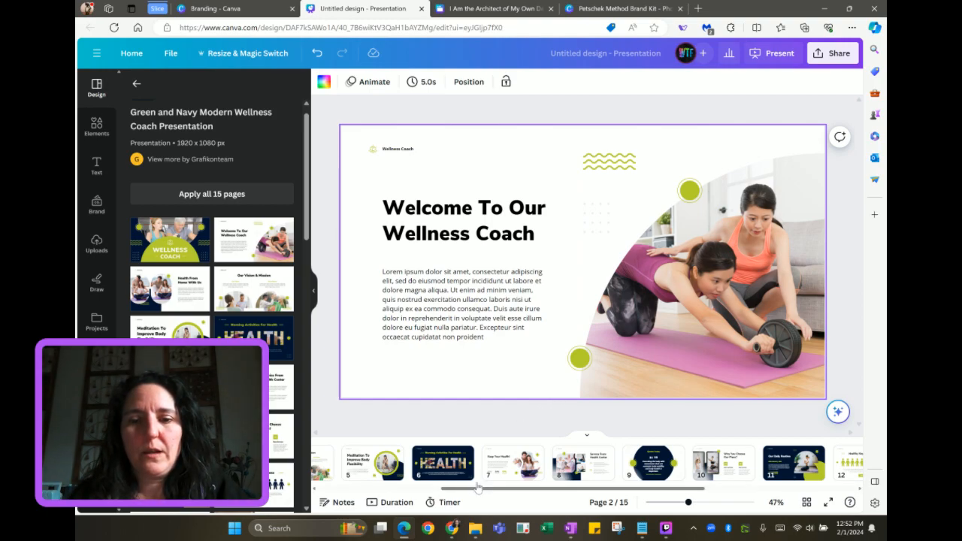
Select every element on page 7's Keep Your Health! slide, then return to the website design
left_click(506, 467)
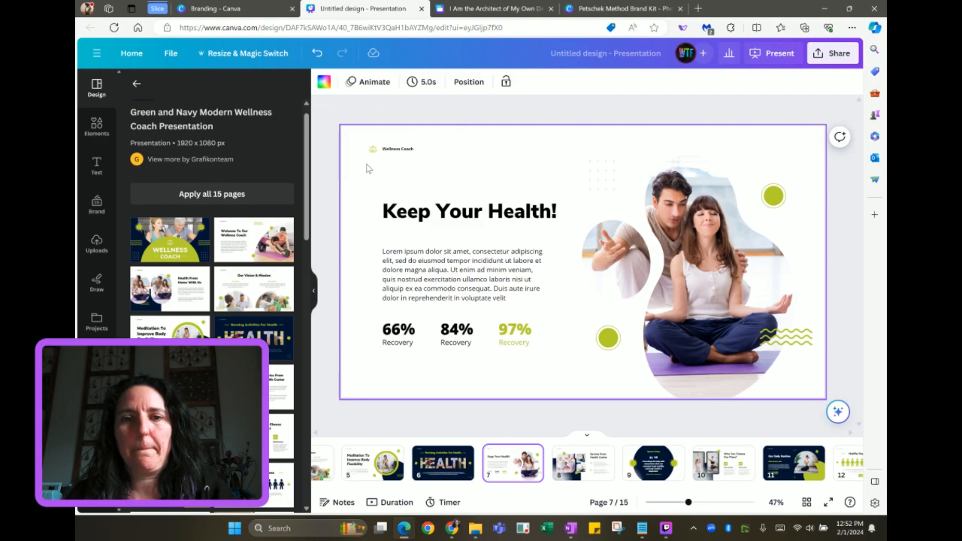
left_click_drag(367, 165, 801, 378)
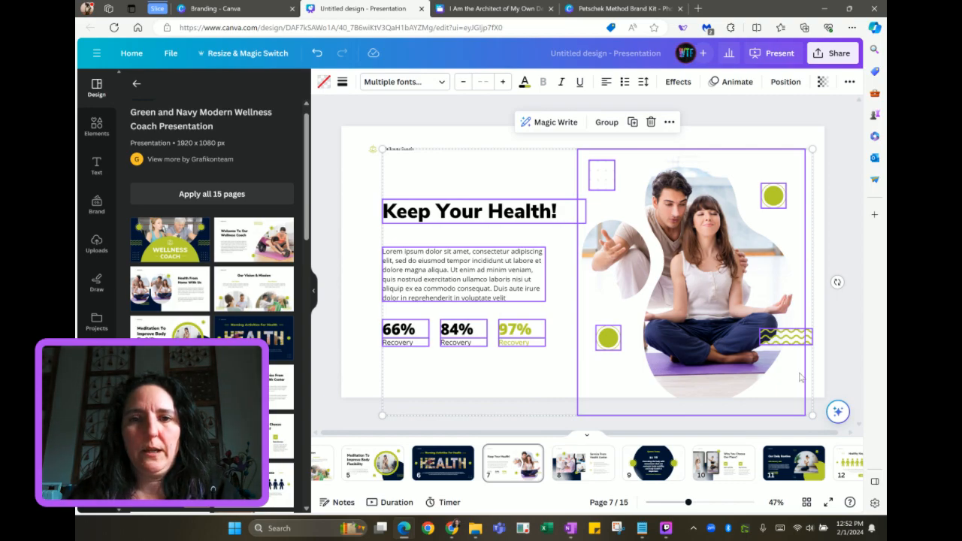
left_click(469, 12)
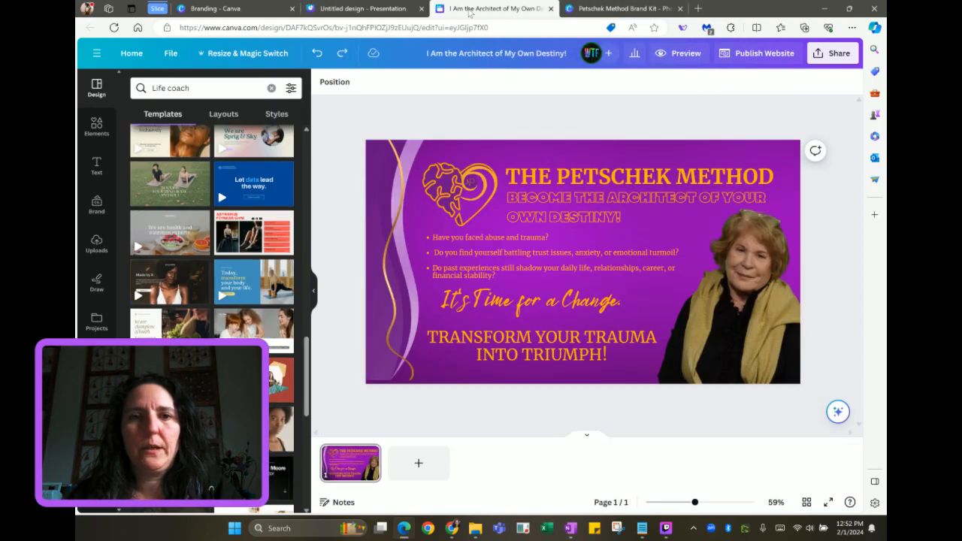
left_click(416, 462)
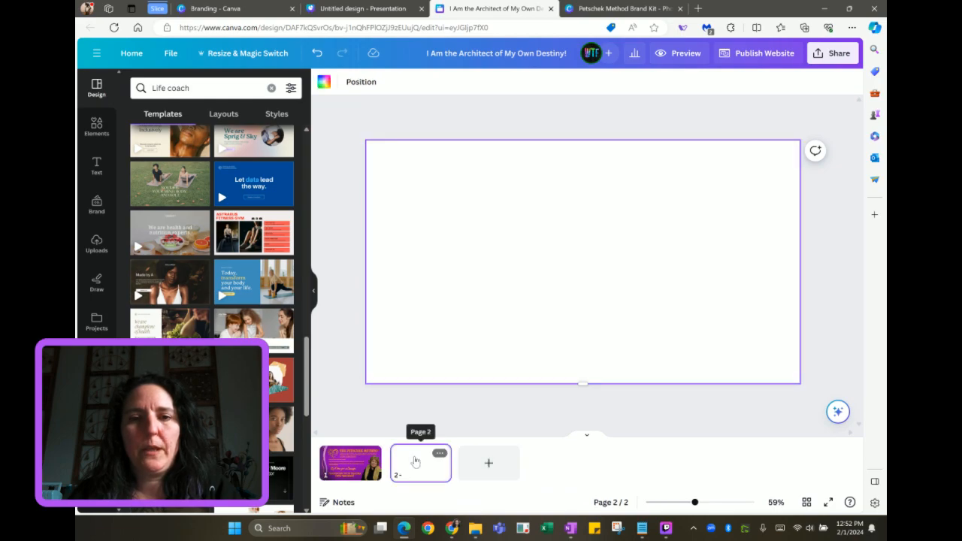
key("ctrl+v")
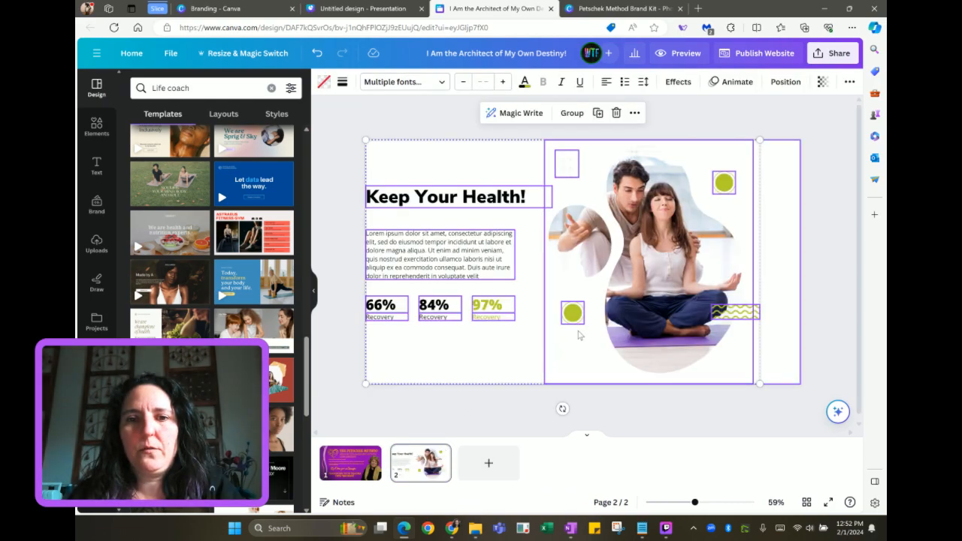
left_click_drag(603, 295, 624, 297)
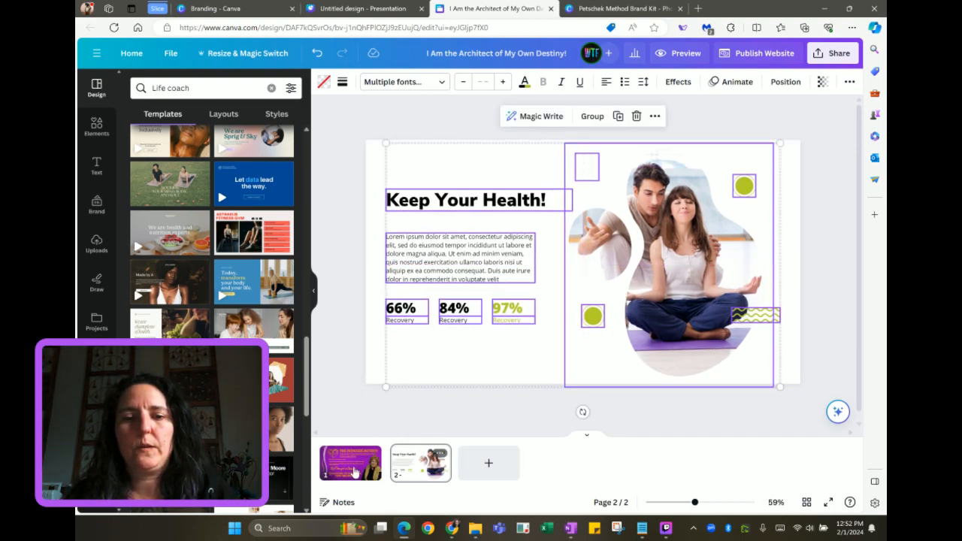
left_click(586, 440)
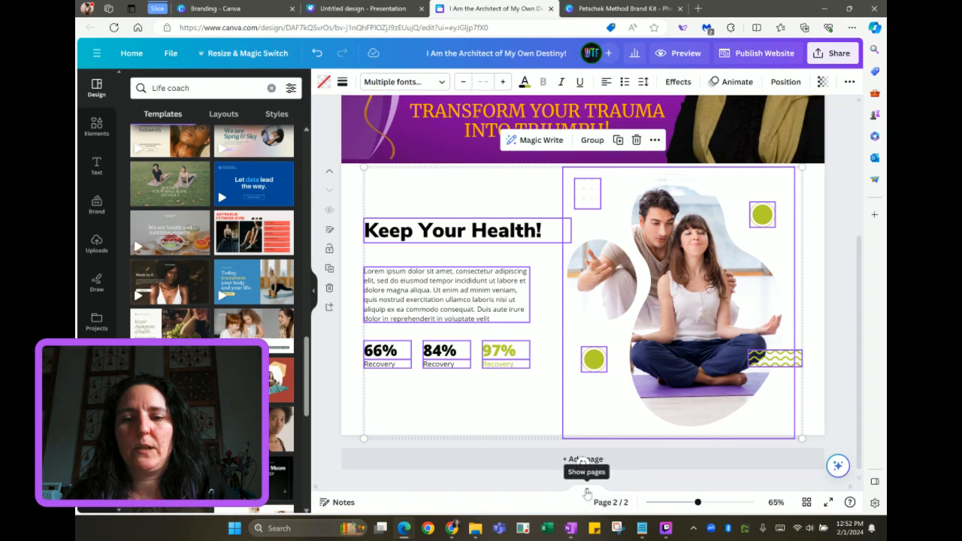
left_click(587, 493)
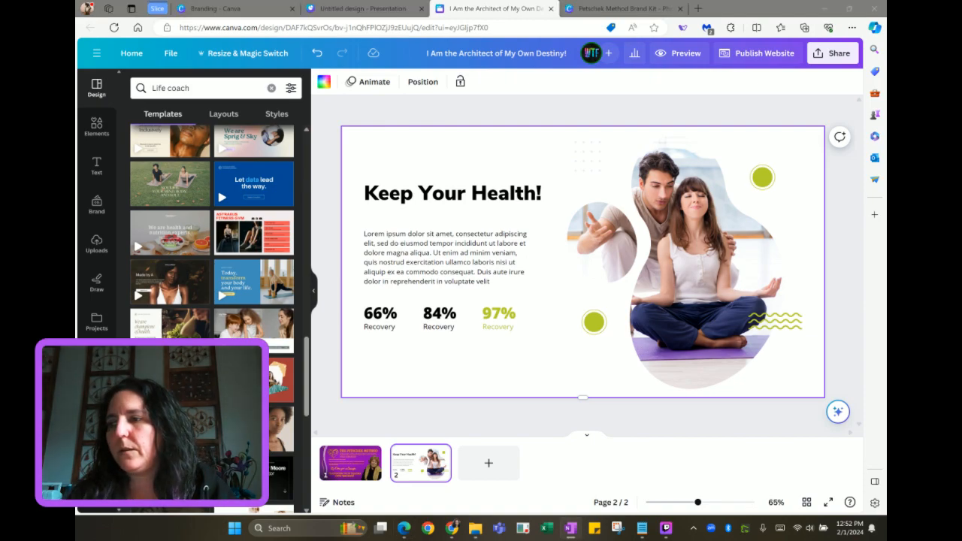
Replace the heading with 'The Petschek Method: A 12-Week Journey to Empowerment' in Merriweather, moved higher
double_click(479, 198)
type("The Petschek Method: A 12-Week Journey to Empowerment")
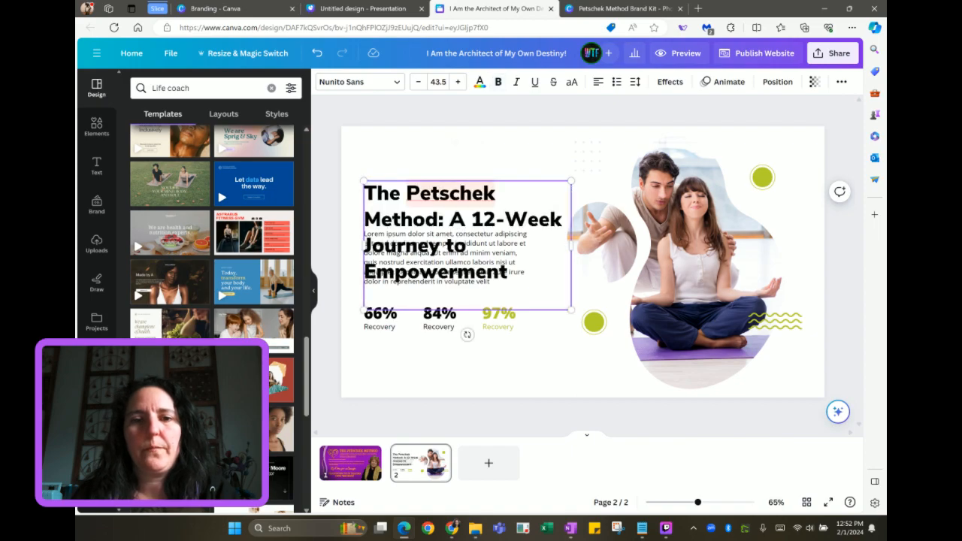
left_click_drag(466, 193, 465, 148)
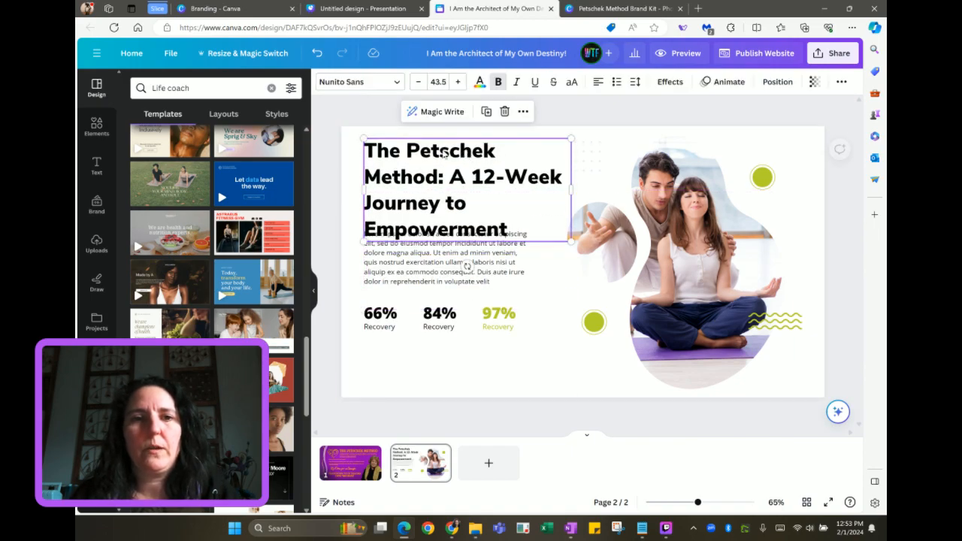
left_click(355, 87)
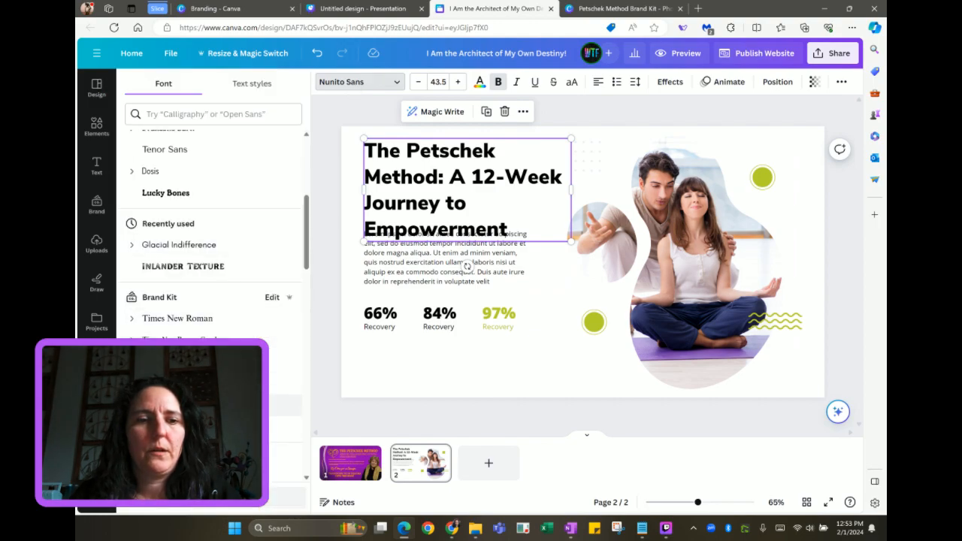
left_click(226, 406)
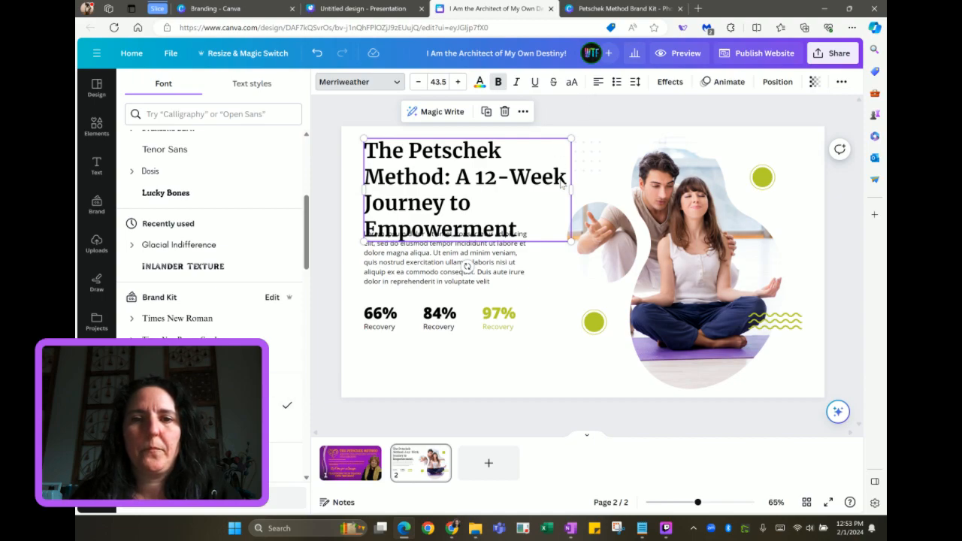
Break the heading after 'Method:', shrink it to 33.3 and widen its box
left_click(455, 177)
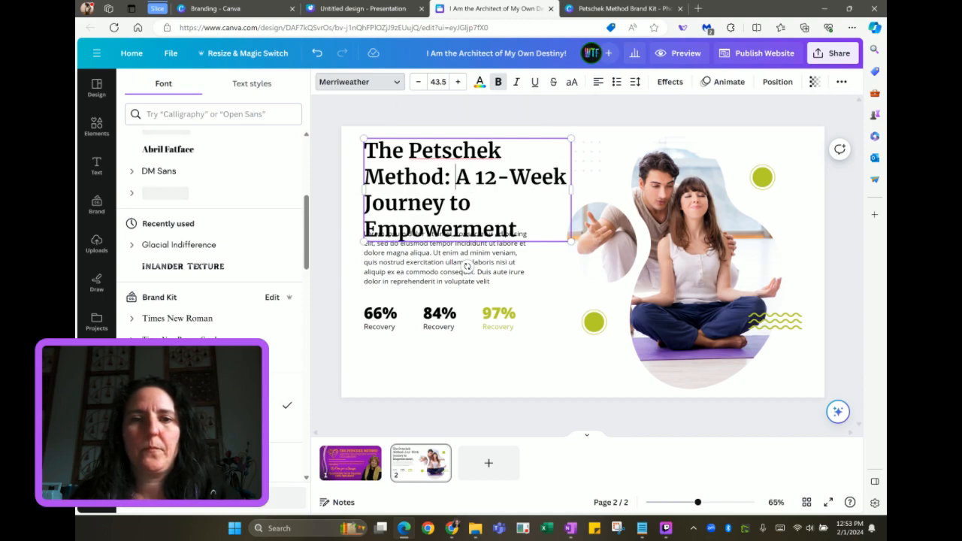
key("Return")
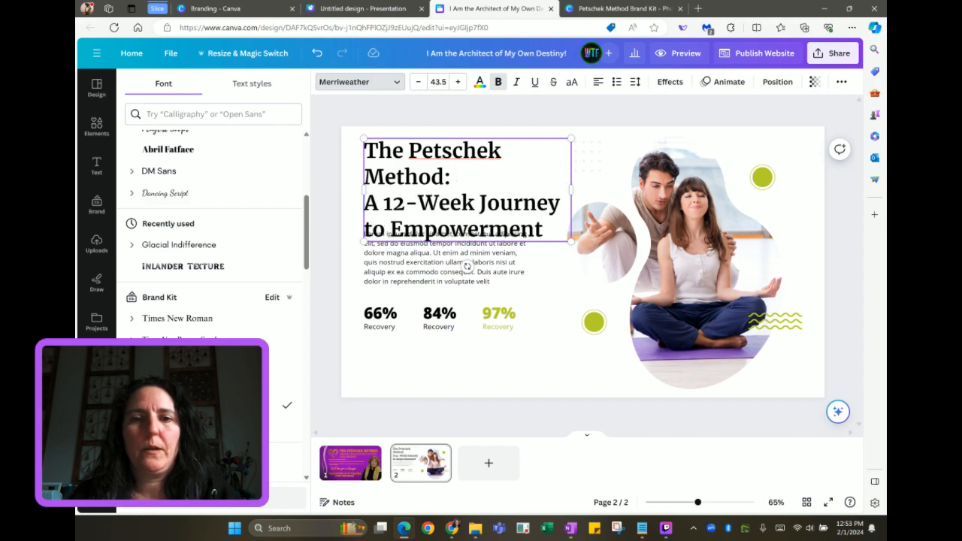
left_click_drag(571, 240, 522, 217)
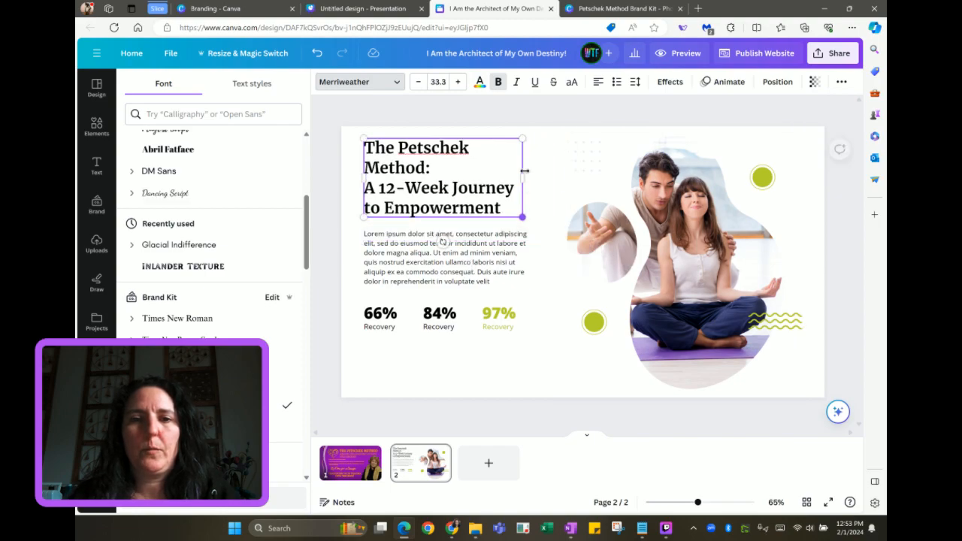
left_click_drag(522, 178, 559, 178)
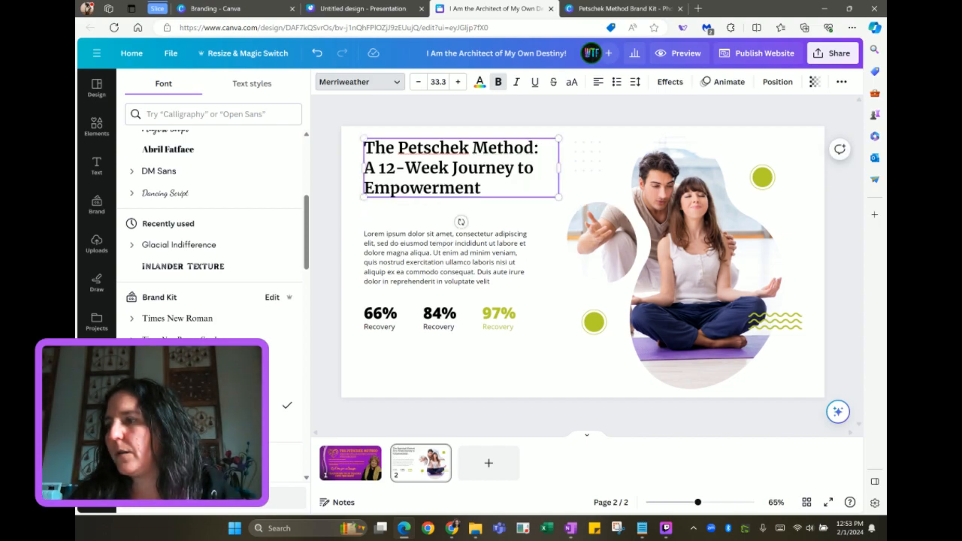
key("alt+Tab")
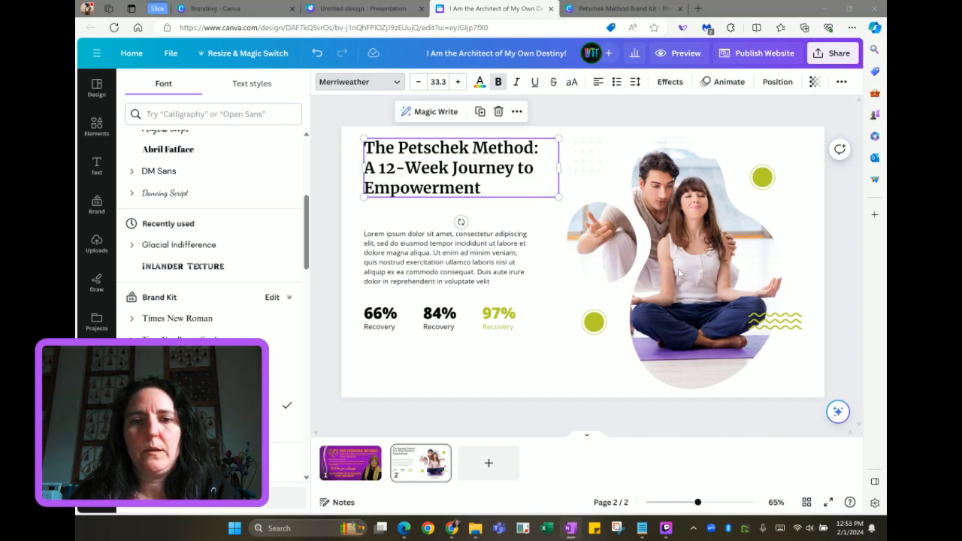
left_click(436, 260)
Paste the 12-week program introduction, ending with the power of 'I AM', over the lorem paragraph
double_click(440, 259)
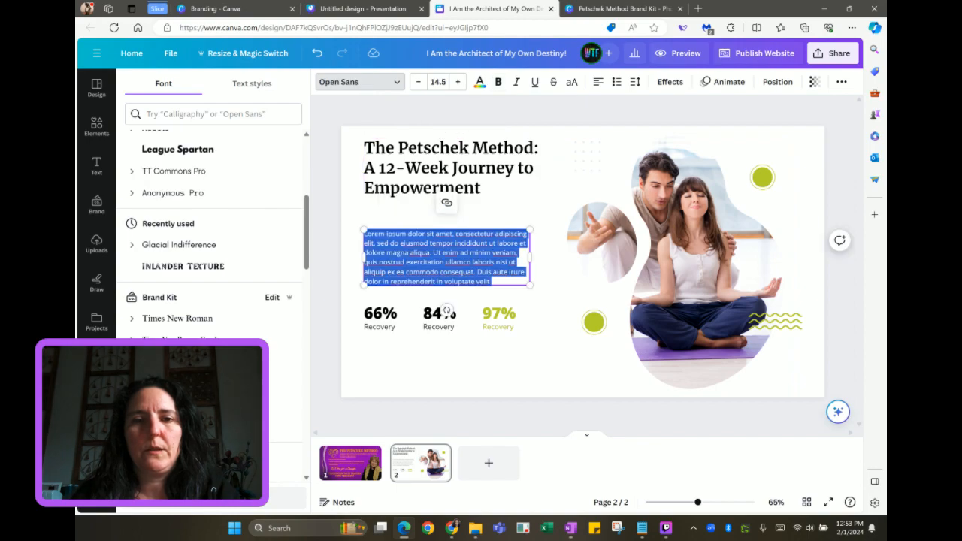
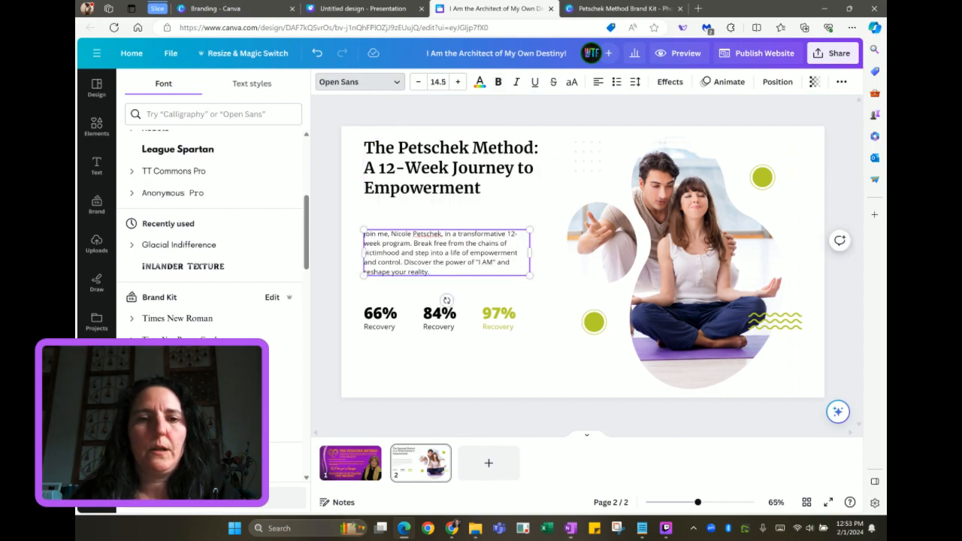
left_click(352, 252)
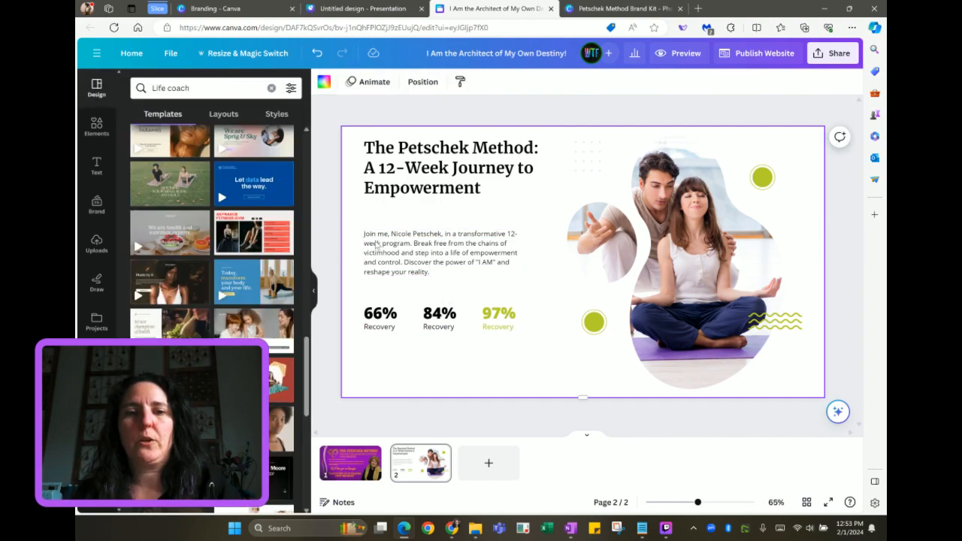
left_click(377, 246)
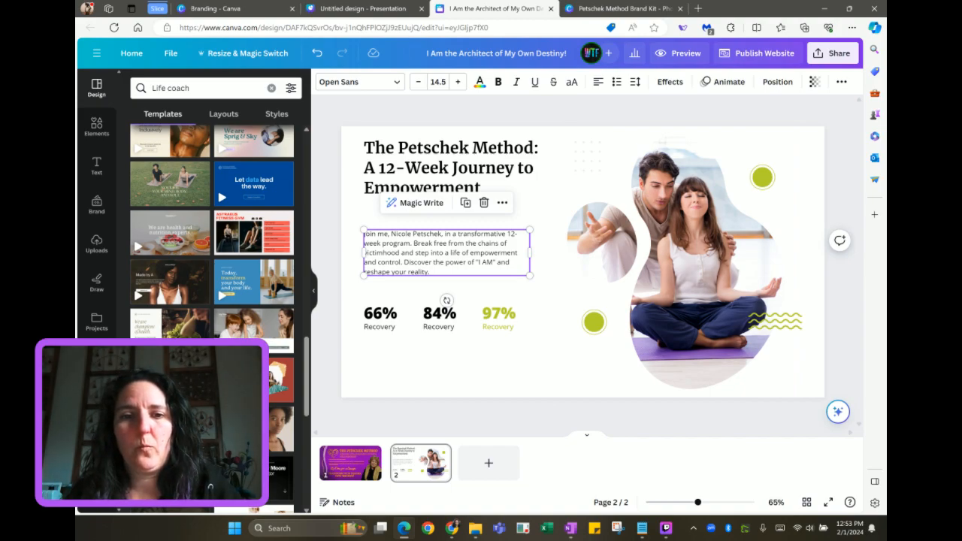
left_click(358, 308)
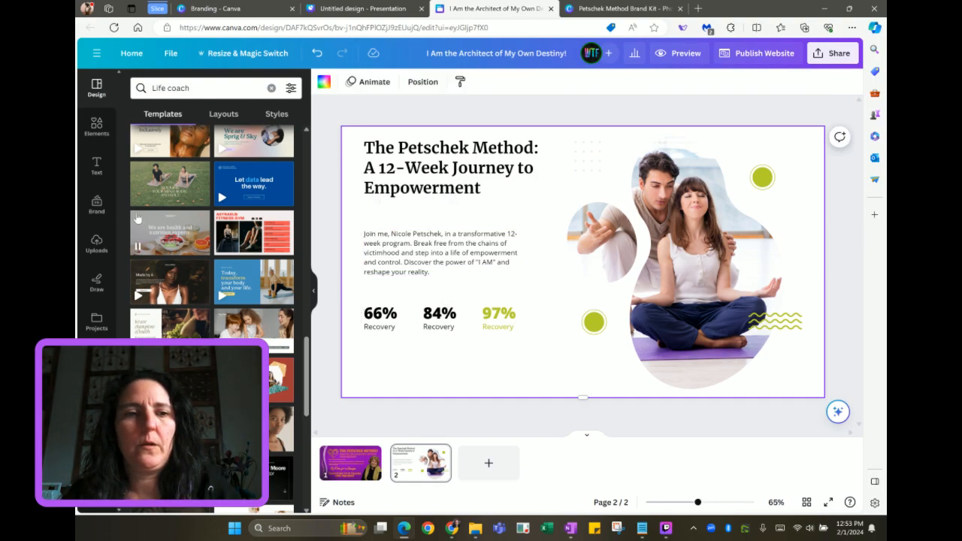
Add a left-aligned 'From #ME2 to #ME3' subheading above the 66% stat, lined up with the paragraph
left_click(96, 166)
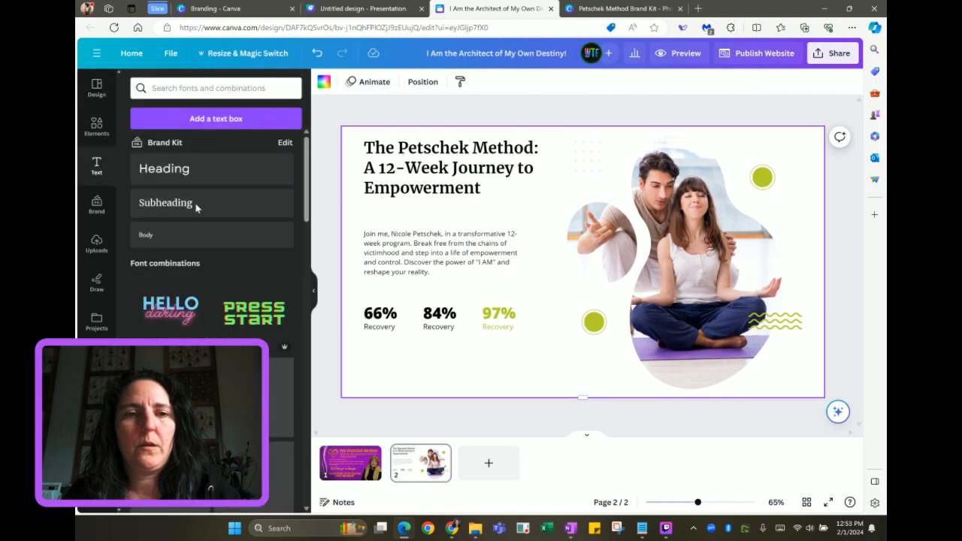
left_click_drag(493, 295, 407, 324)
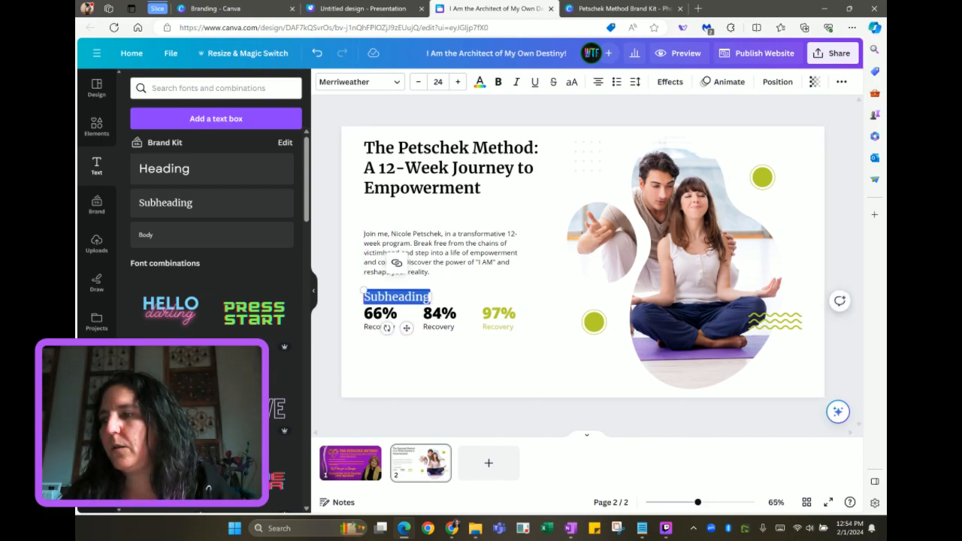
key("alt+Tab")
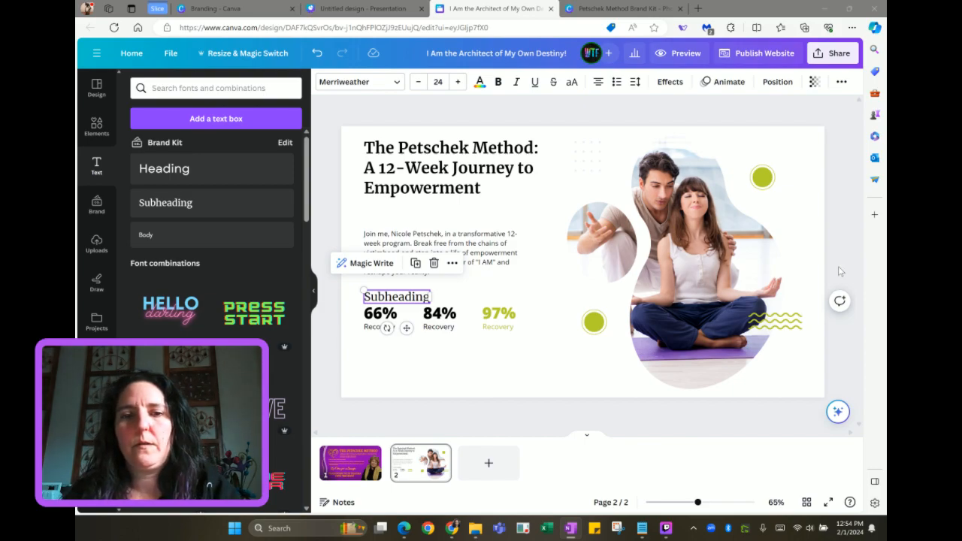
left_click(408, 299)
double_click(408, 299)
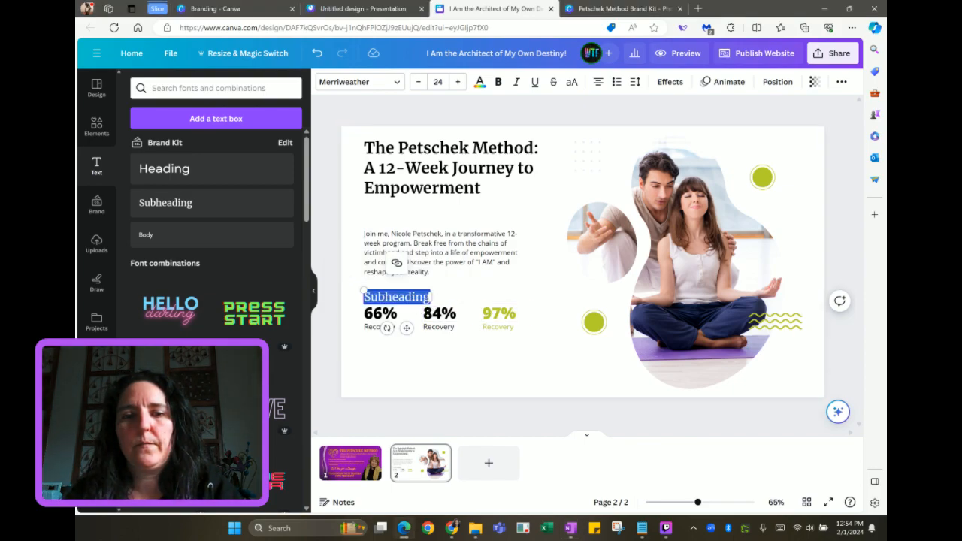
type("From #ME2 to ME3")
left_click_drag(451, 314, 509, 300)
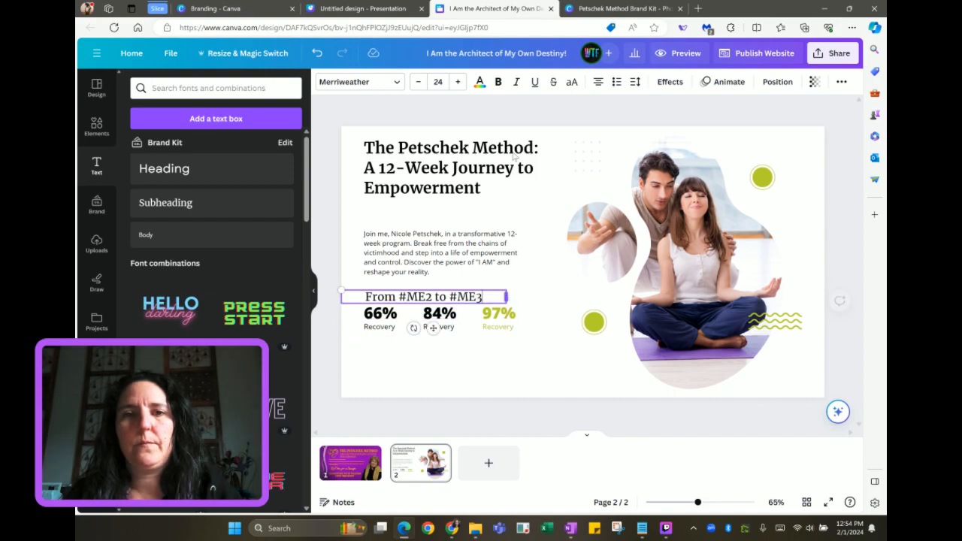
left_click(598, 82)
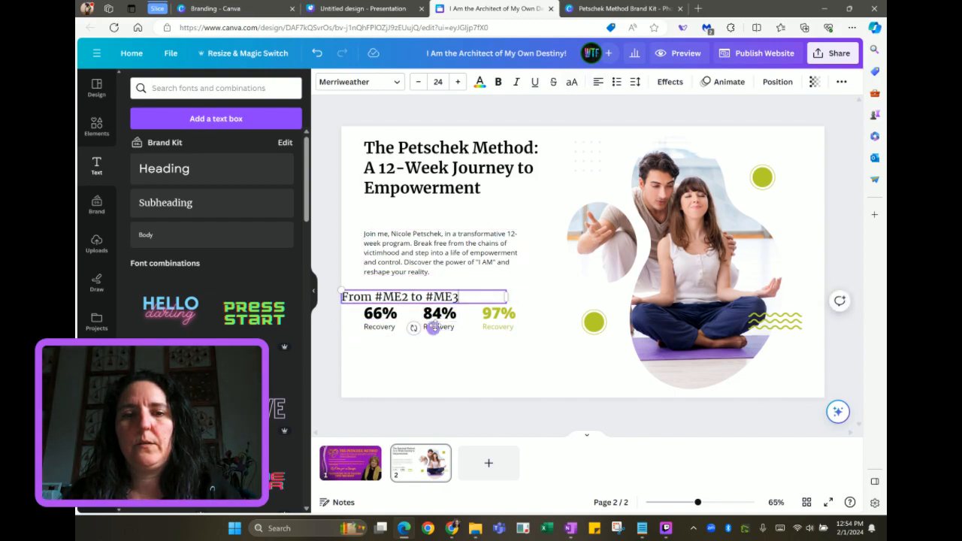
left_click_drag(433, 328, 457, 327)
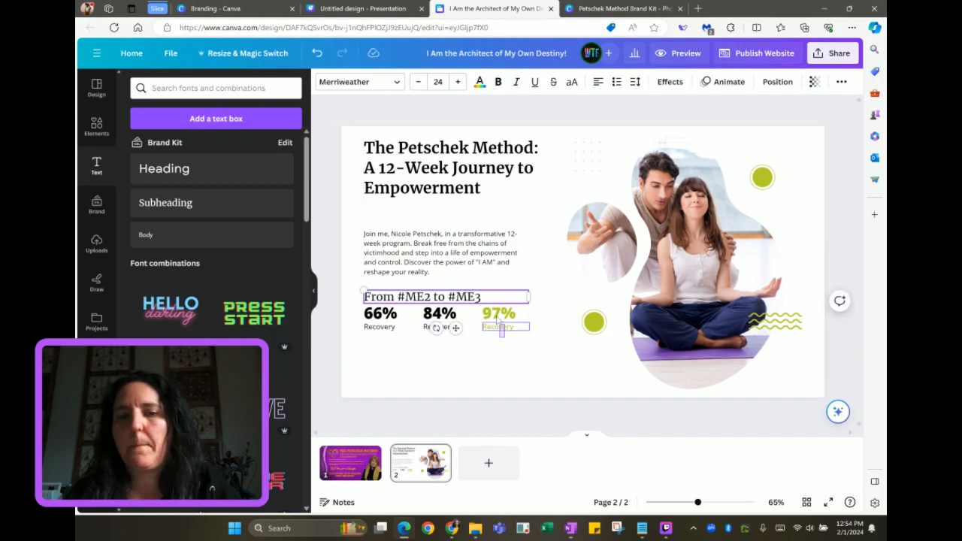
Move the 97% and 84% stats to the bottom and shift the Recovery label beside 66%
left_click(498, 314)
left_click_drag(498, 314, 340, 390)
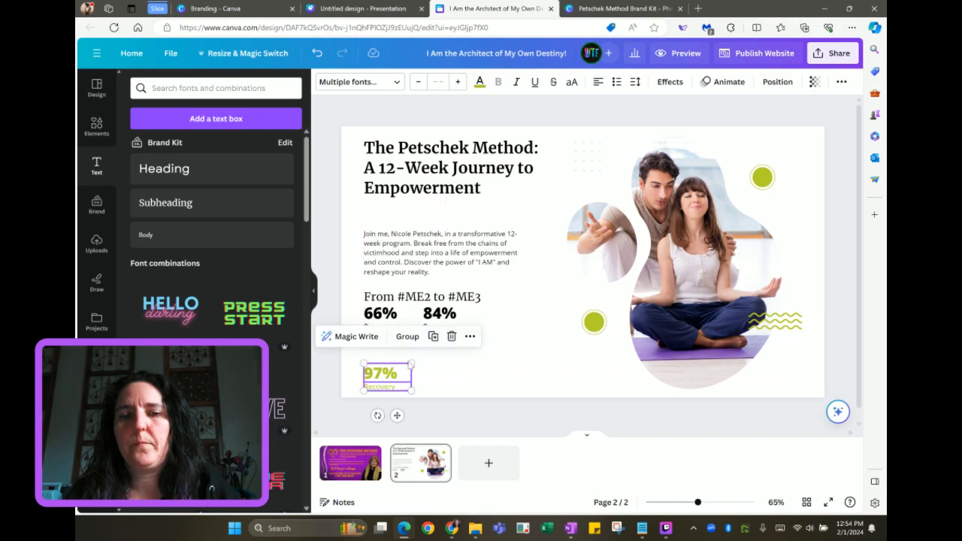
left_click(495, 344)
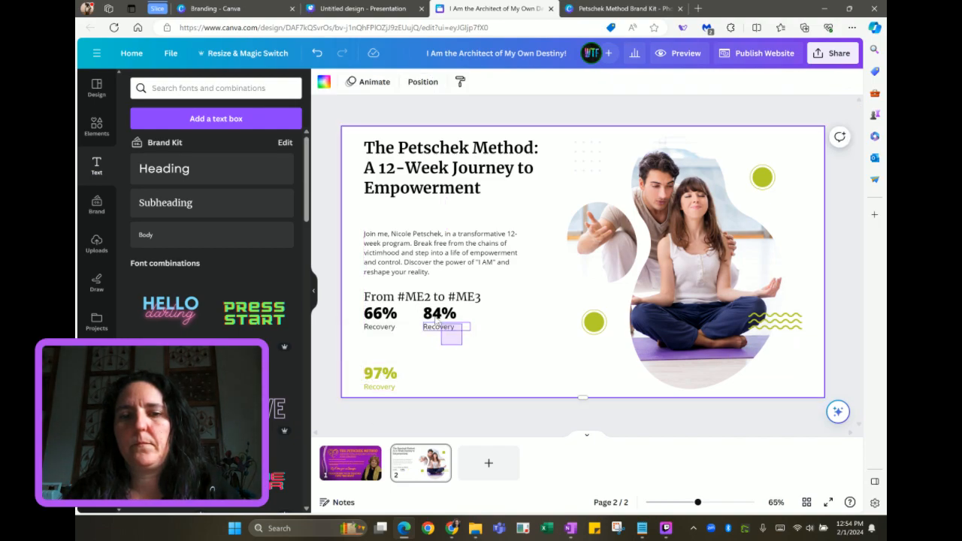
left_click(460, 314)
left_click_drag(460, 315, 553, 373)
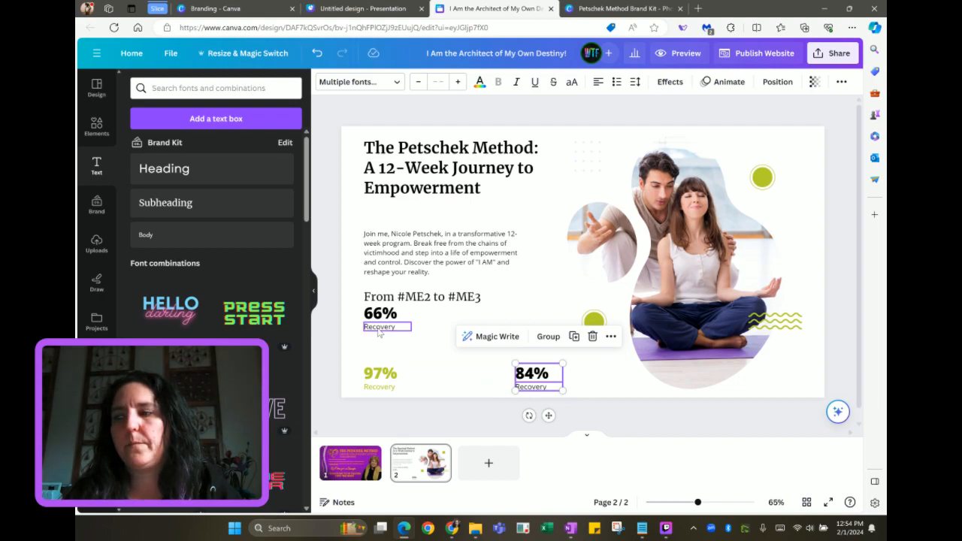
left_click_drag(380, 333, 428, 319)
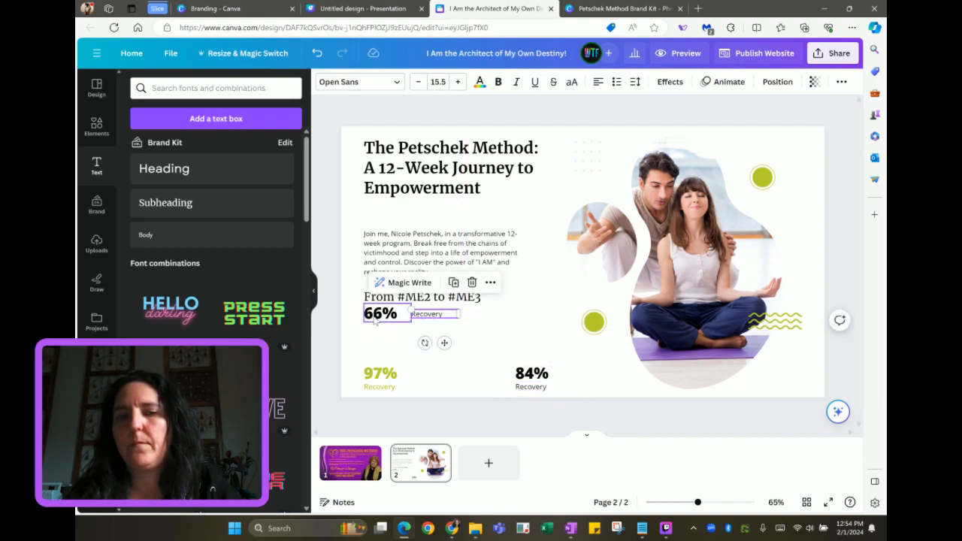
Change 66% to 'I AM' and make the label beside it read 'Surviving'
left_click(376, 319)
double_click(376, 316)
type("I AM")
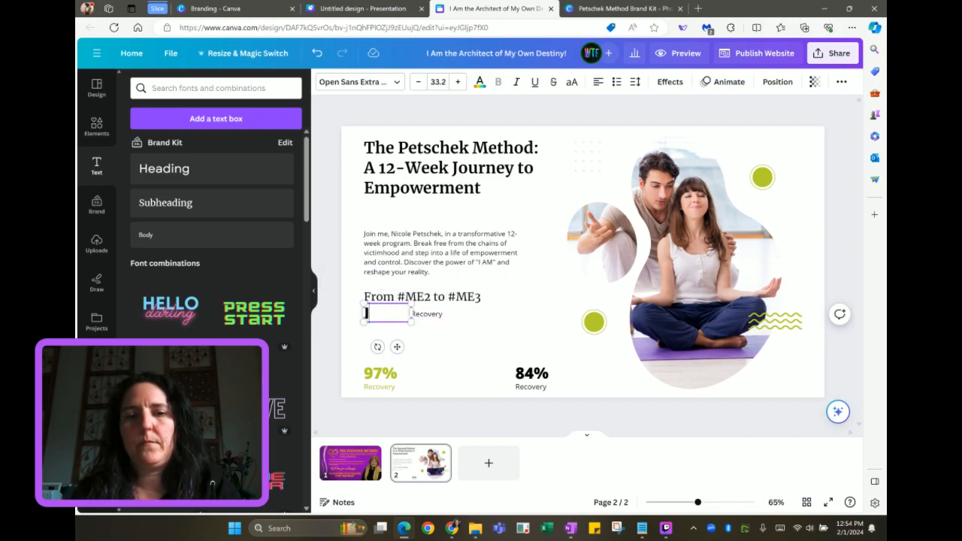
left_click(434, 316)
double_click(435, 316)
key("BackSpace")
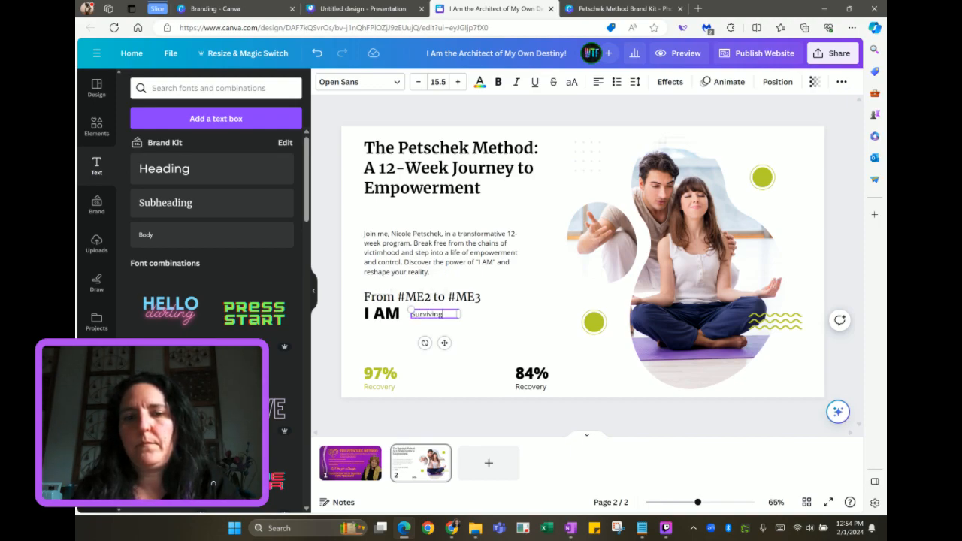
left_click_drag(460, 317, 446, 343)
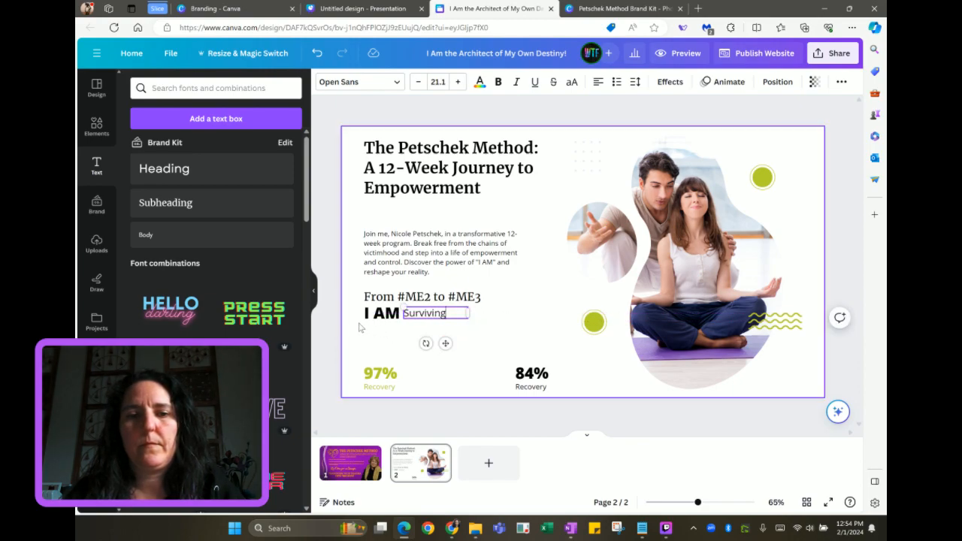
Duplicate the I AM Surviving pair onto the next line and change it to 'Empowered'
left_click(396, 316, "shift")
key("ctrl+d")
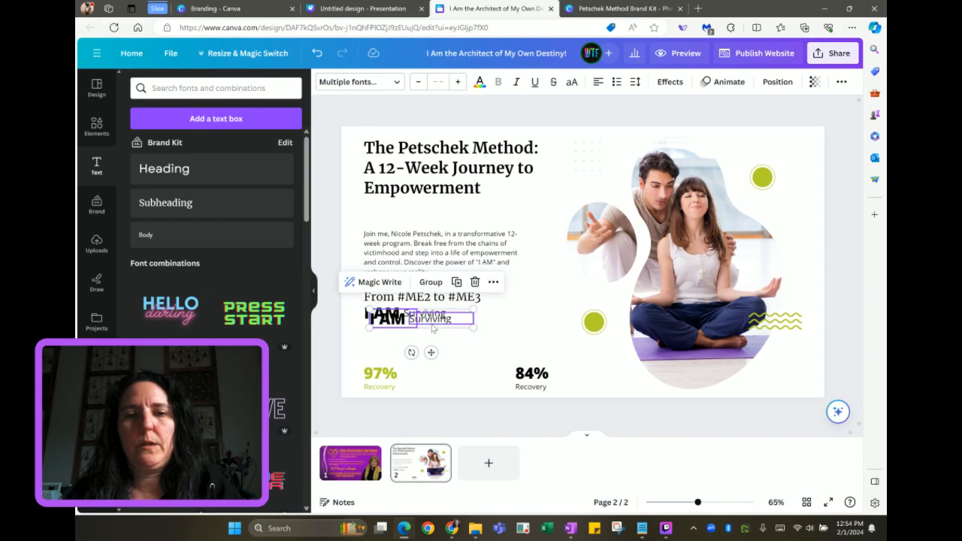
left_click_drag(432, 328, 427, 340)
left_click(425, 331)
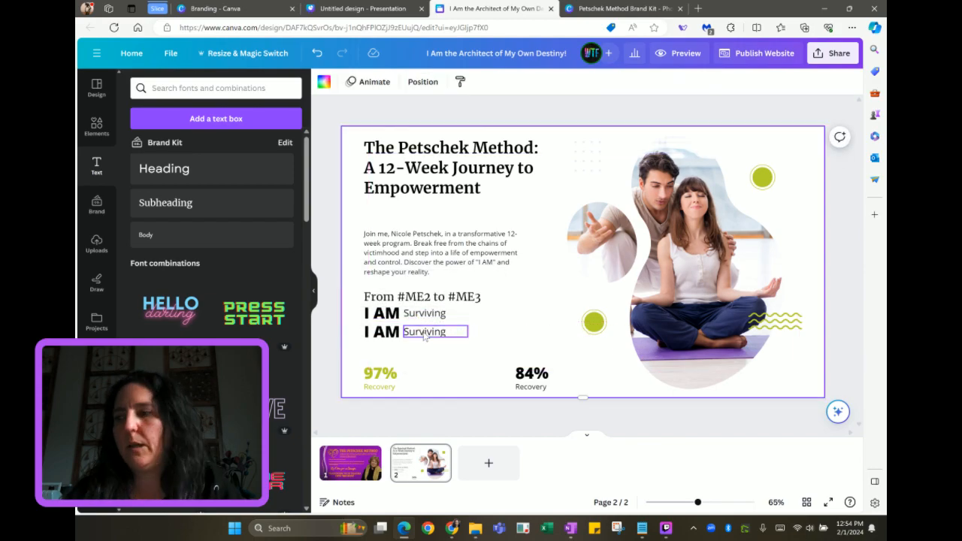
double_click(425, 332)
type("Empowered")
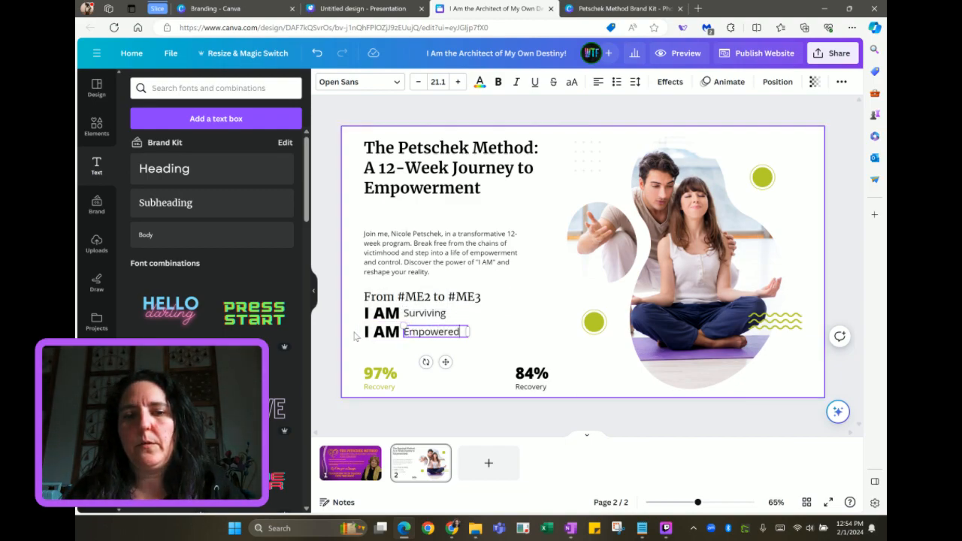
Make the third I AM line read 'Thriving'
left_click_drag(354, 337, 416, 350)
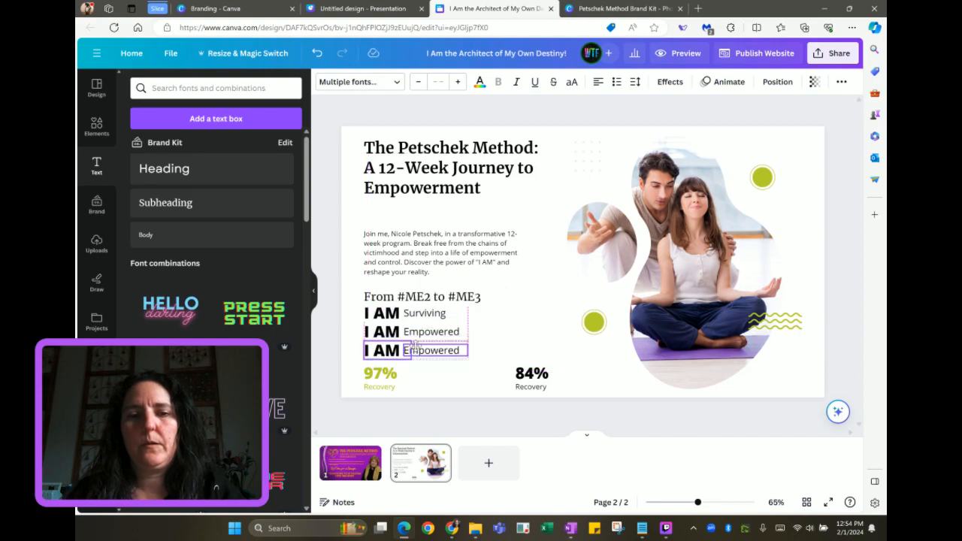
left_click(476, 358)
double_click(434, 351)
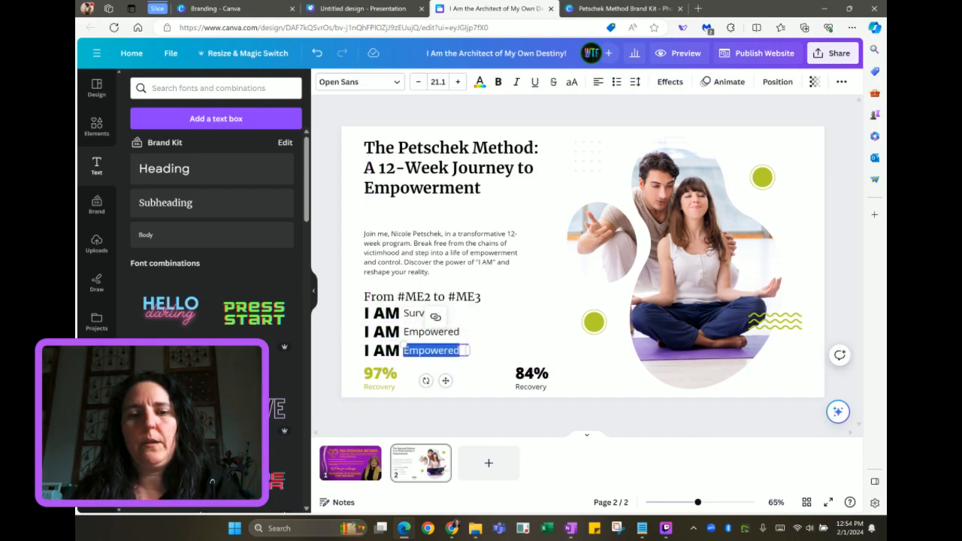
type("hhriving")
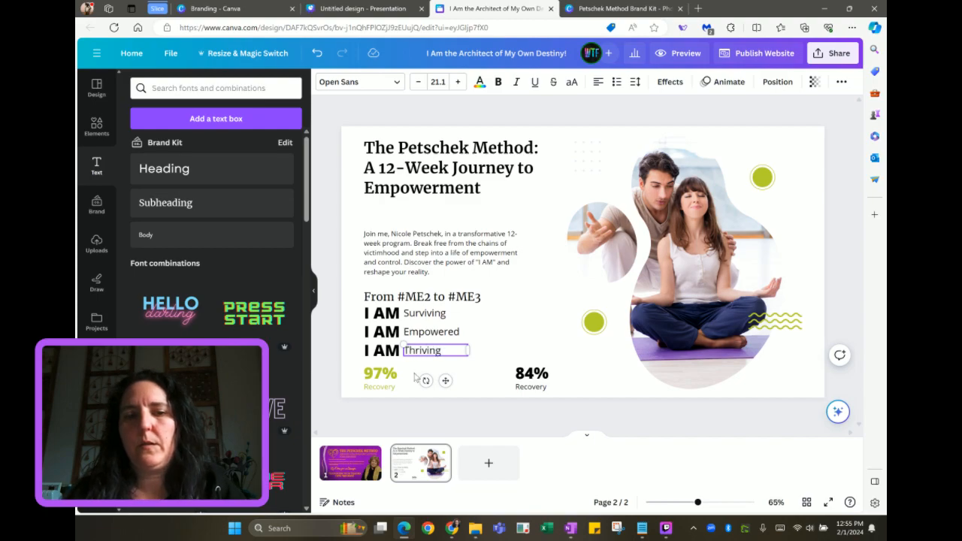
Delete the 97% and 84% Recovery stats and paste a fourth I AM Empowered line under Thriving
left_click_drag(389, 389, 440, 377)
left_click_drag(359, 365, 434, 384)
key("Delete")
left_click(516, 372)
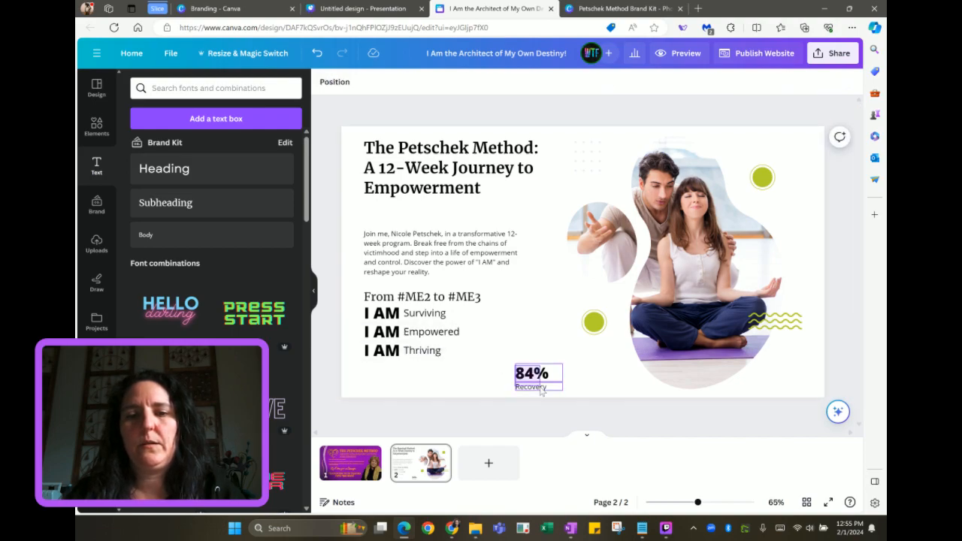
key("Delete")
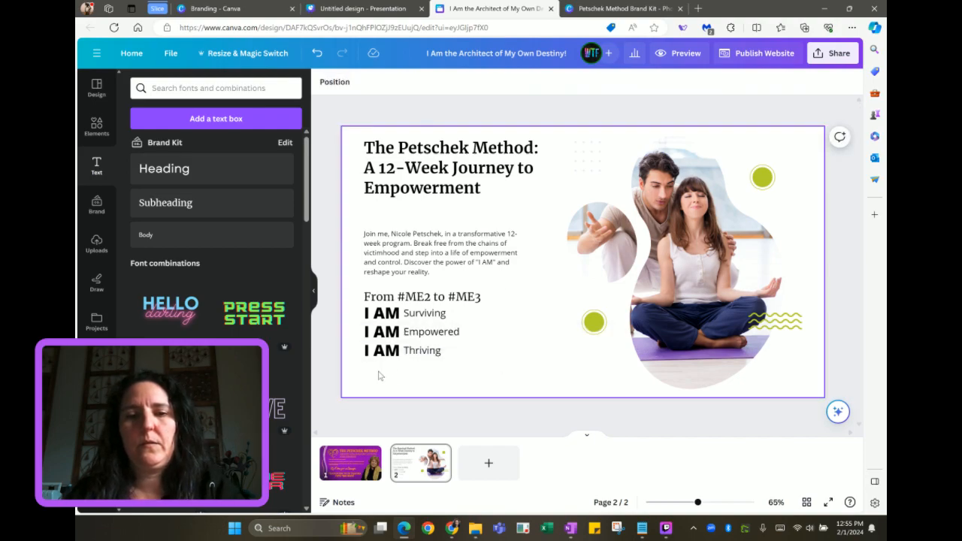
key("ctrl+v")
left_click_drag(392, 346, 385, 374)
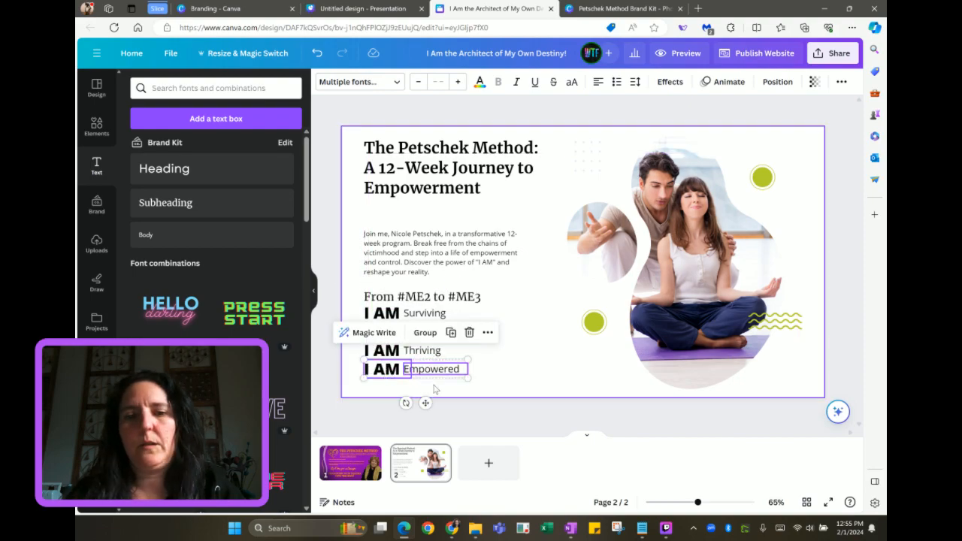
Widen the fourth-line text box and retype its phrase as 'Intention, Action, Manifestation!'
left_click(434, 388)
left_click(464, 372)
left_click_drag(466, 369, 594, 367)
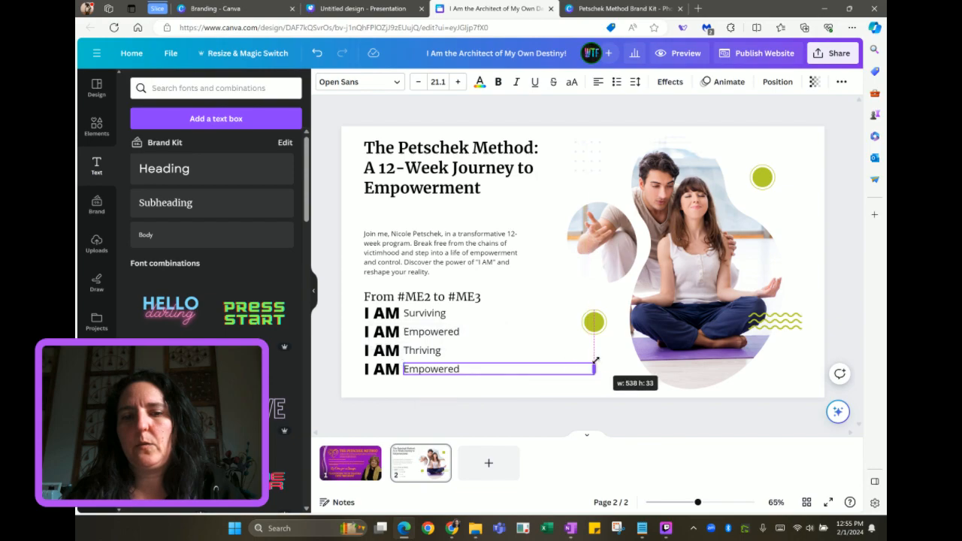
double_click(453, 370)
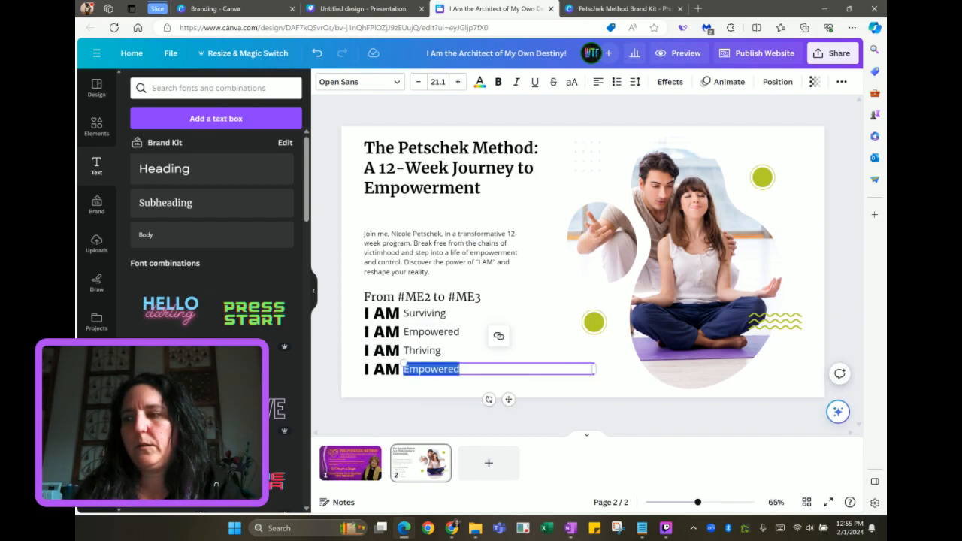
key("BackSpace")
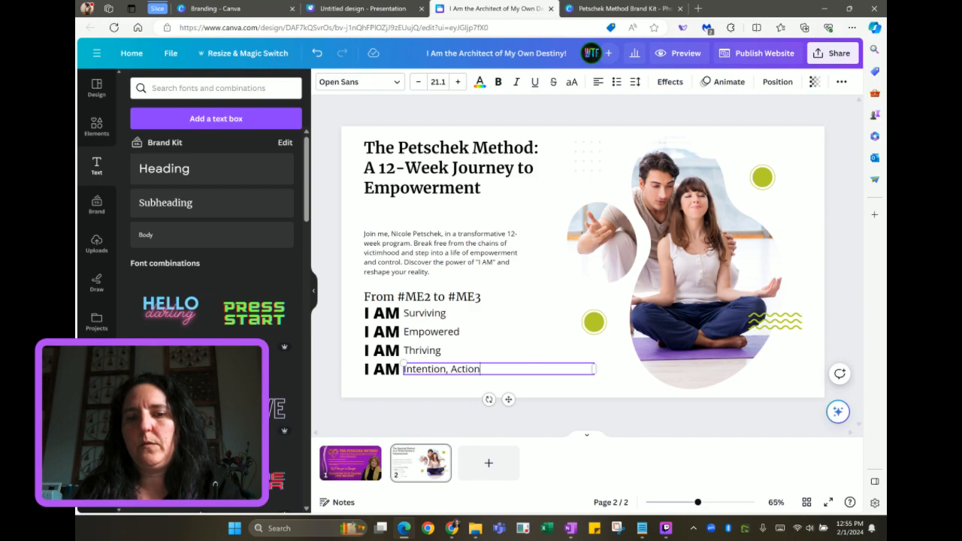
type("ifestation")
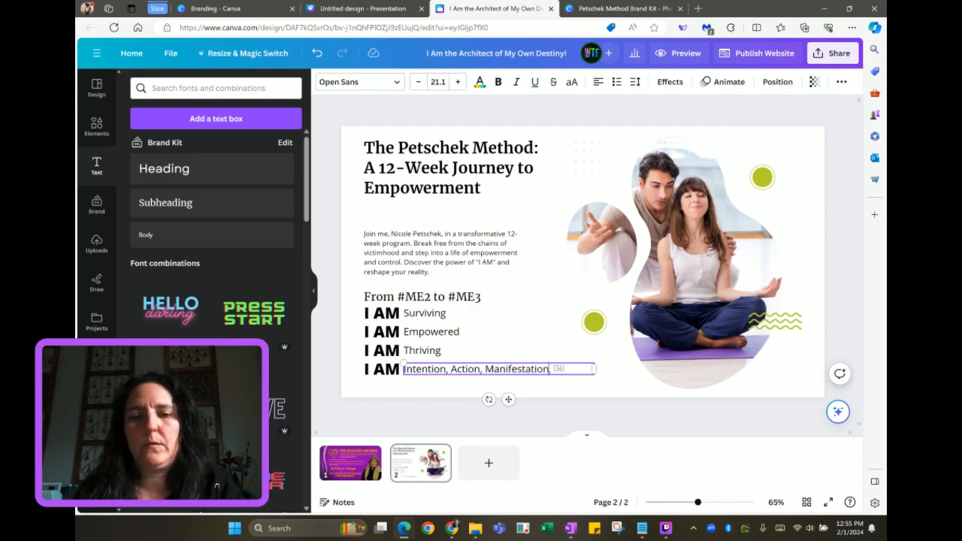
type(",!")
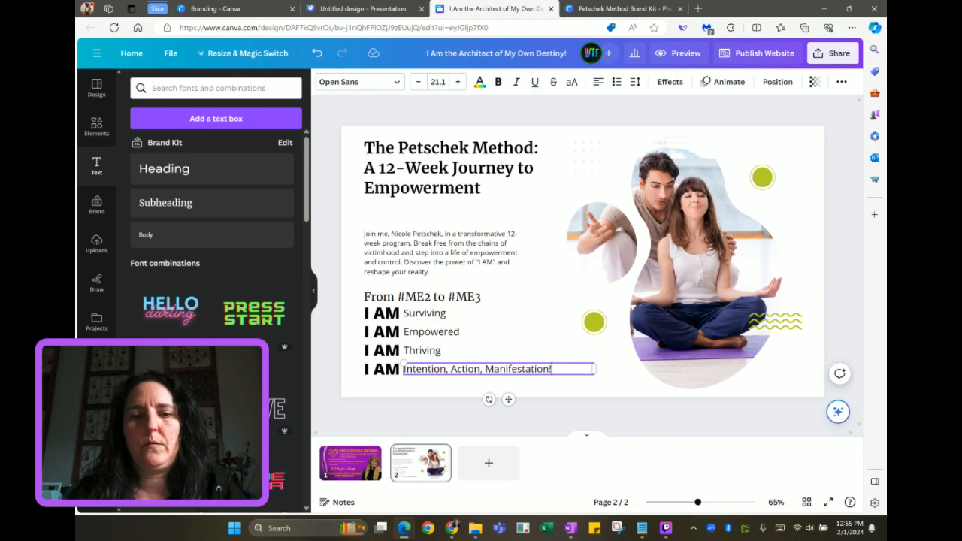
Add a colon after I AM and shift the phrase right to clear it
left_click(385, 370)
double_click(391, 371)
left_click(400, 369)
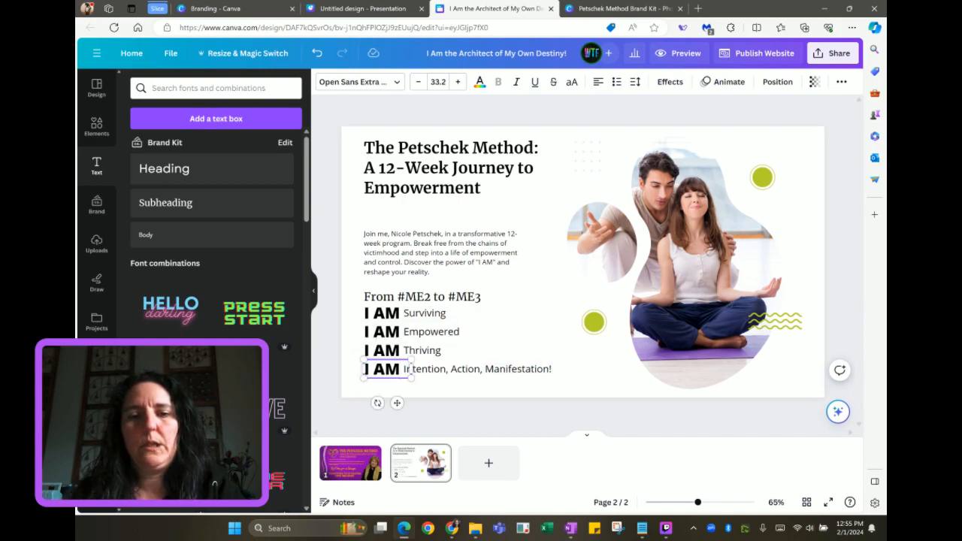
type(":")
left_click_drag(464, 378, 467, 378)
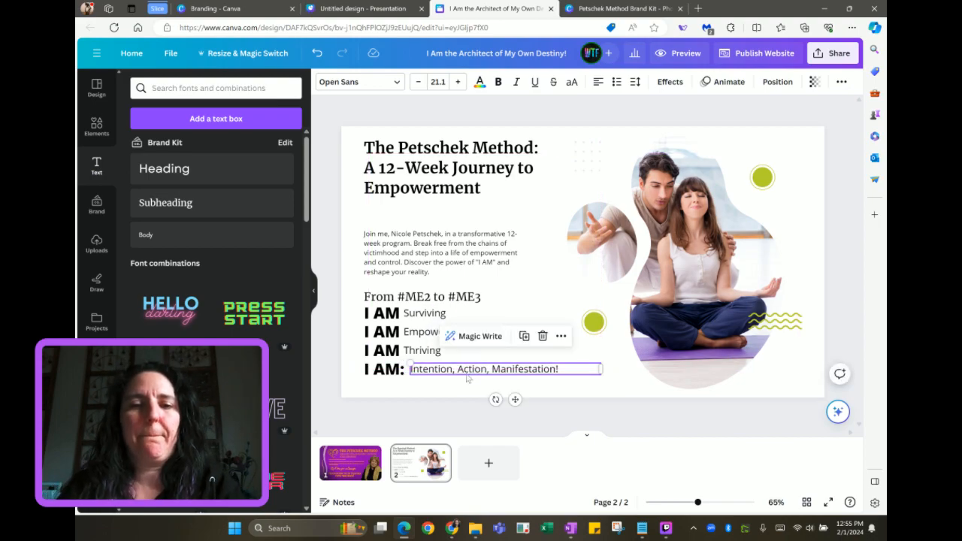
left_click(399, 369)
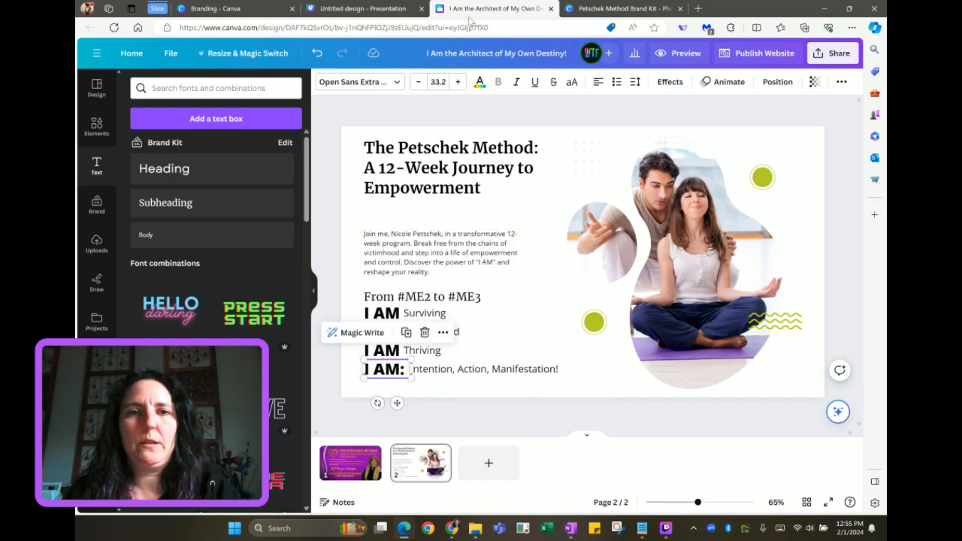
Colour the fourth-line 'I AM:' orange, keeping the phrase black
left_click(479, 83)
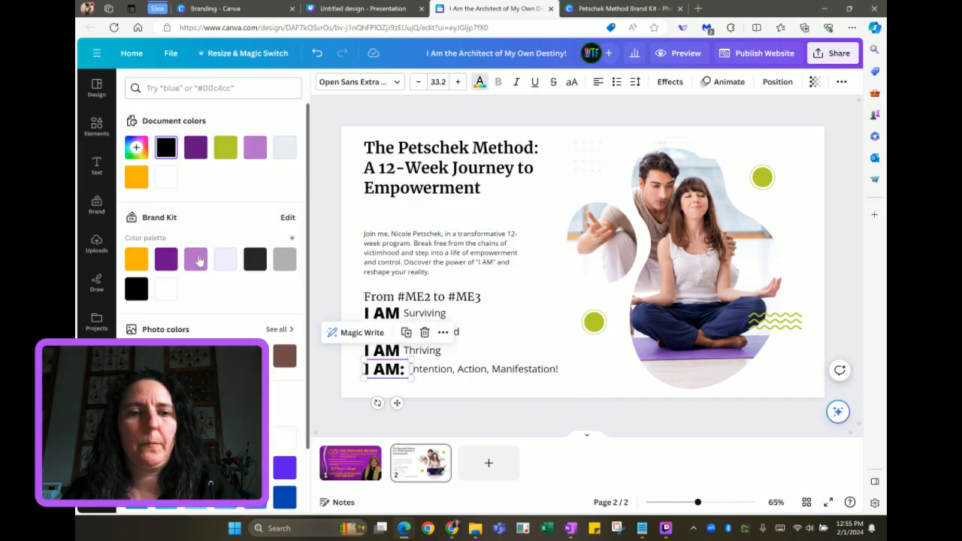
left_click(166, 260)
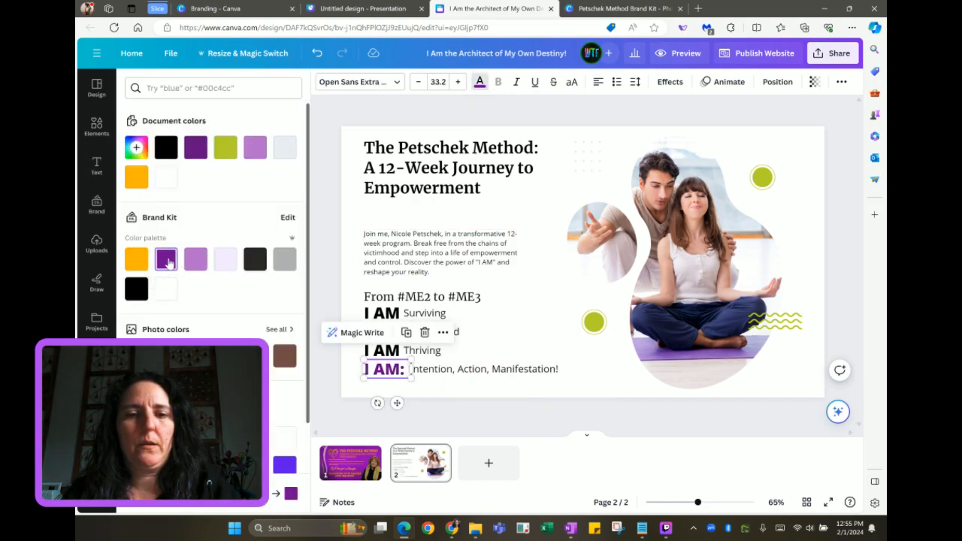
left_click(140, 264)
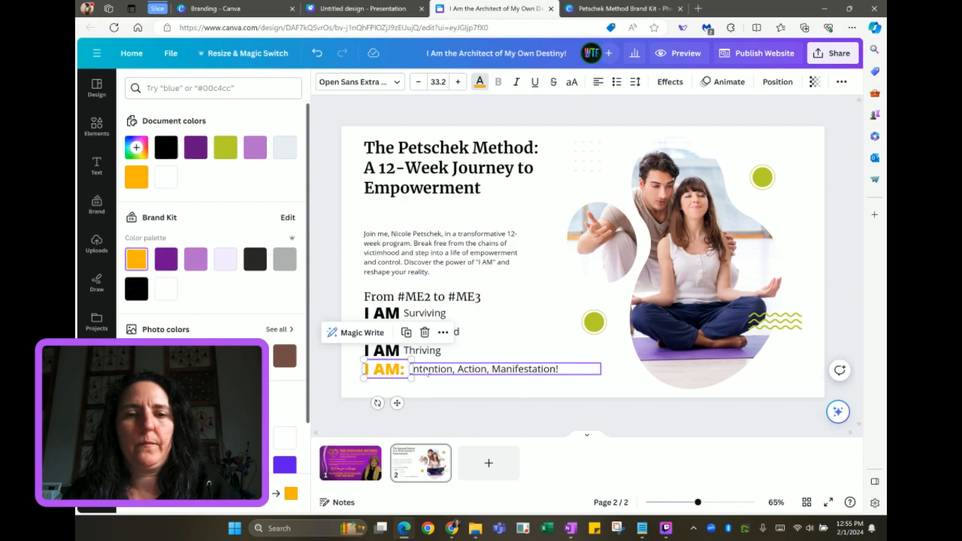
double_click(426, 374)
left_click(138, 265)
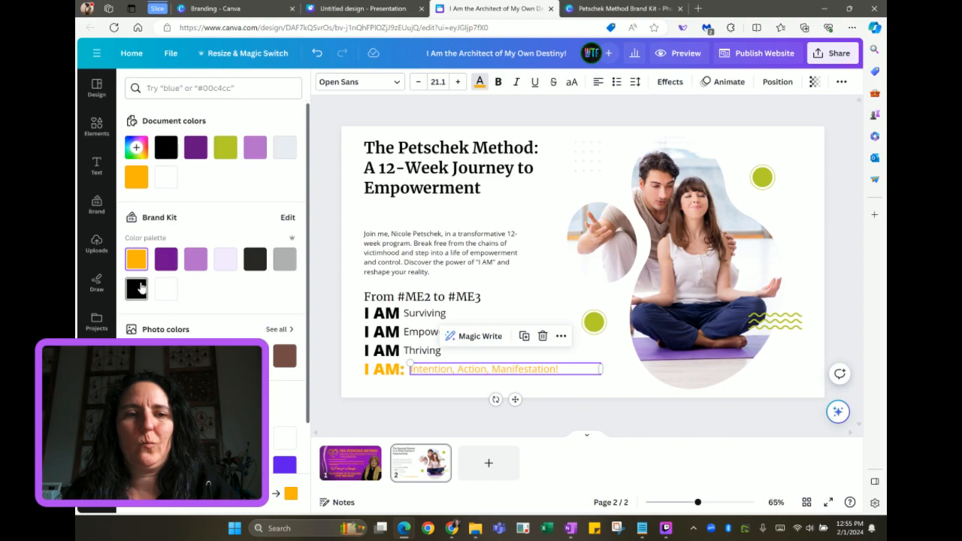
left_click(136, 289)
Make the I of Intention and the A of Action orange, with the A bold
double_click(411, 369)
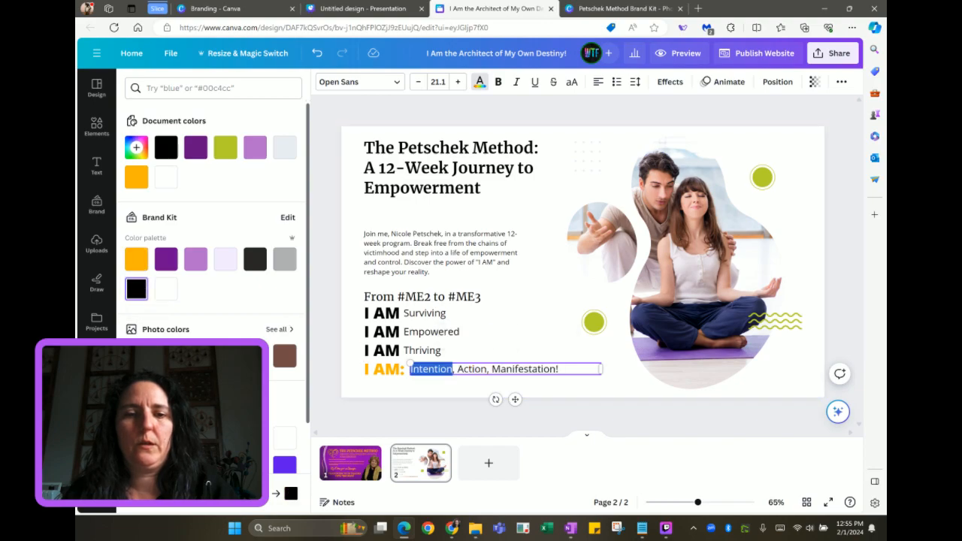
left_click(411, 369)
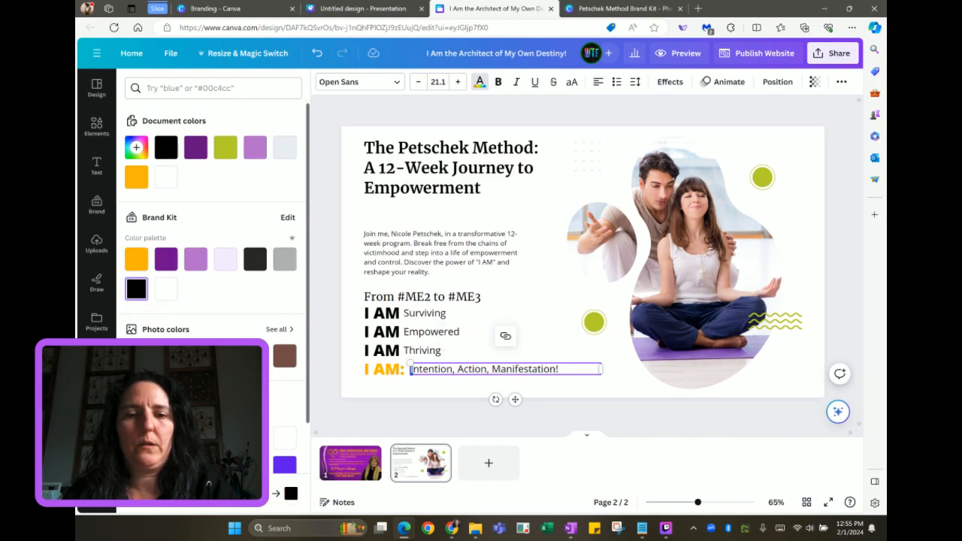
left_click(138, 259)
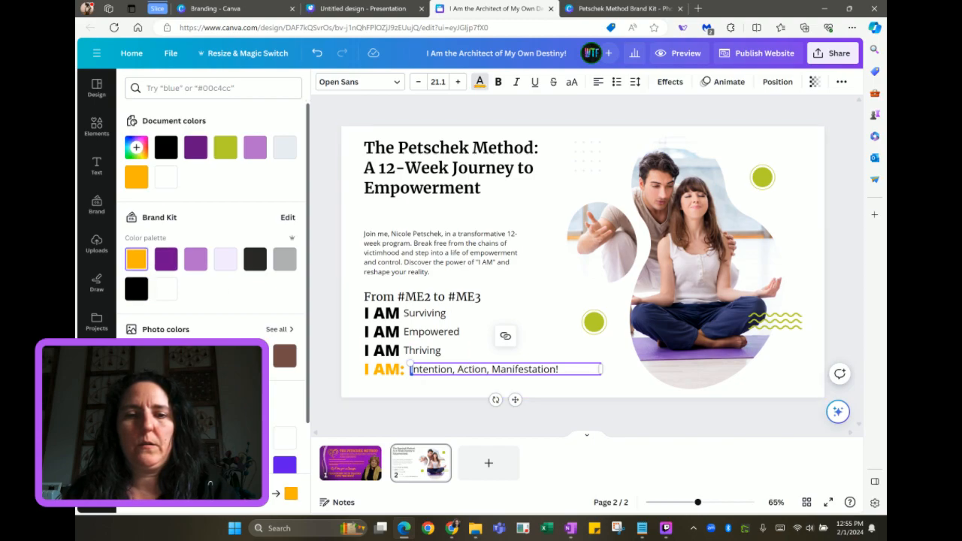
left_click_drag(464, 369, 457, 369)
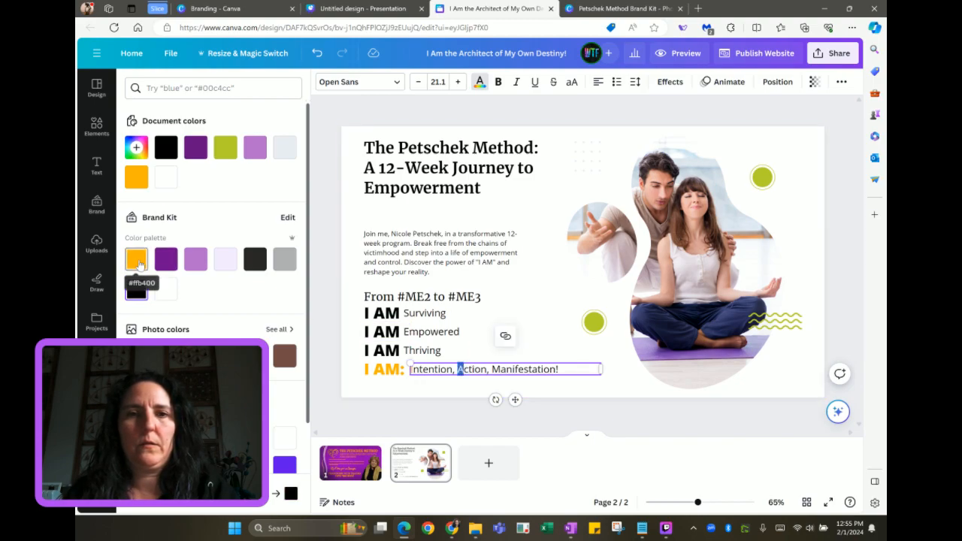
left_click(137, 260)
left_click(500, 81)
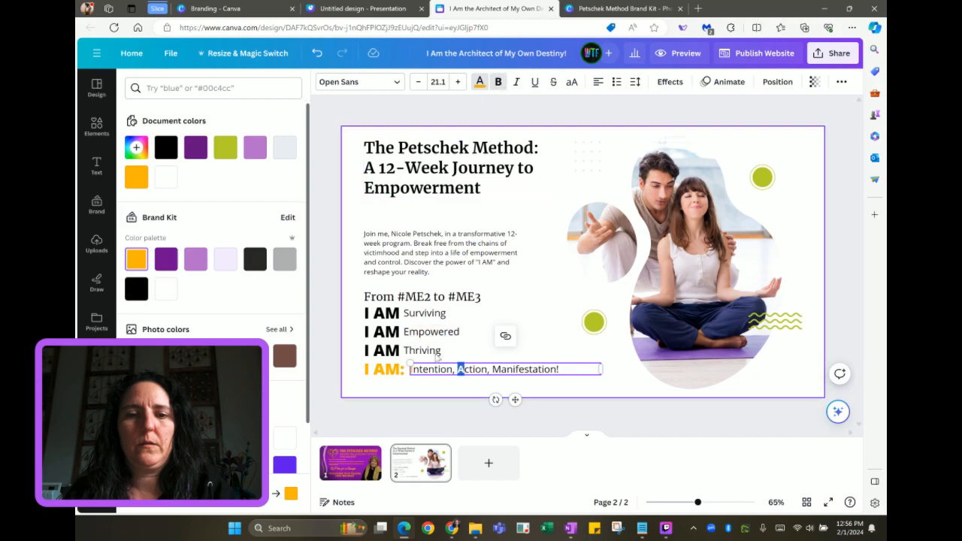
left_click(412, 369)
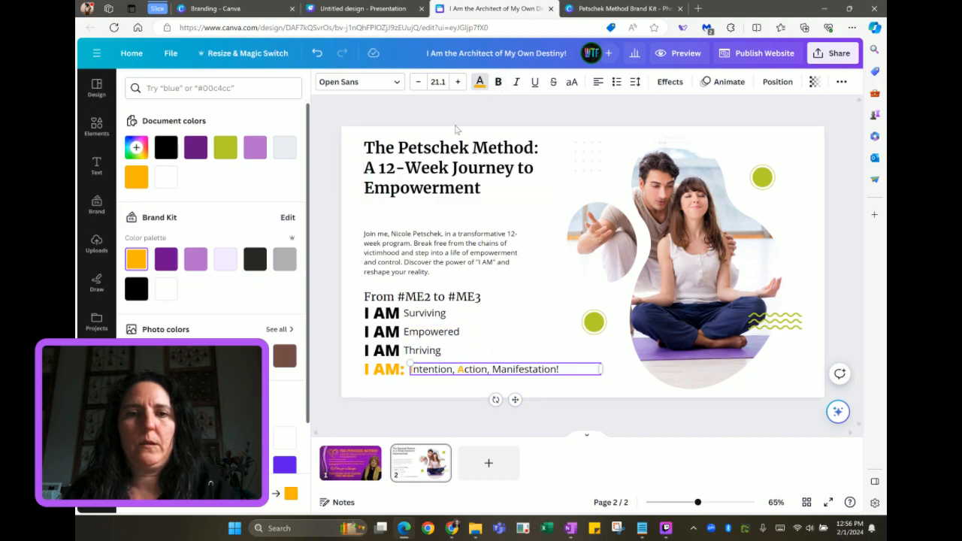
left_click(500, 85)
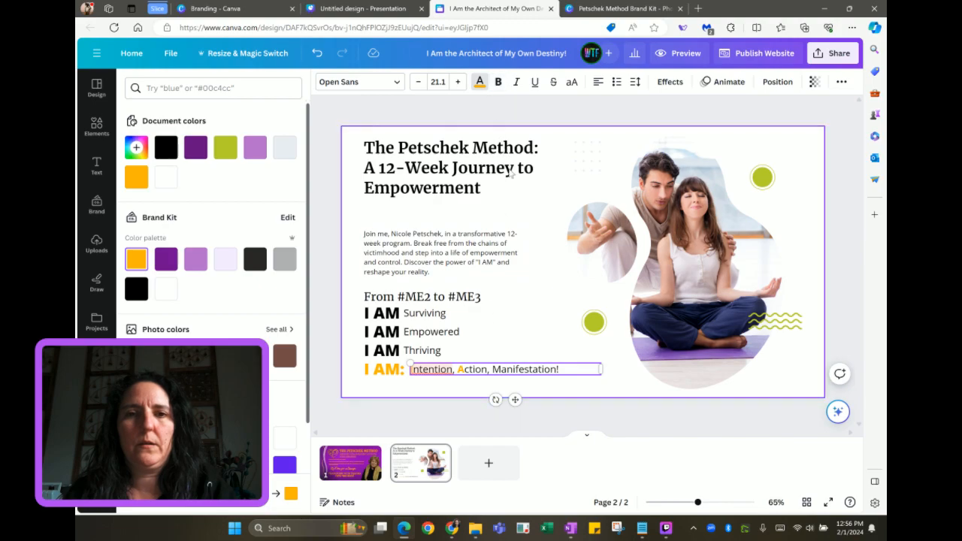
left_click(498, 83)
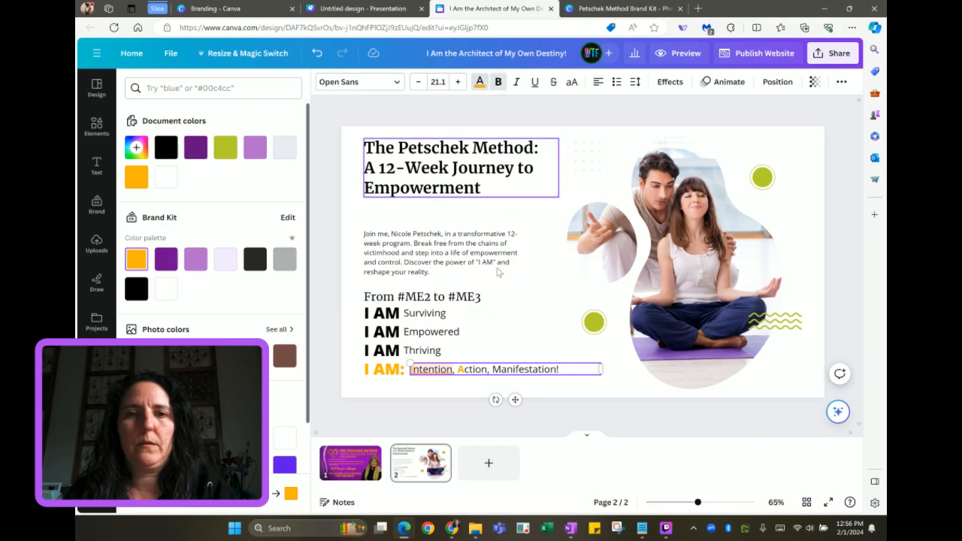
Make the M of Manifestation bold and orange, and the I of Intention bold
left_click_drag(492, 369, 500, 369)
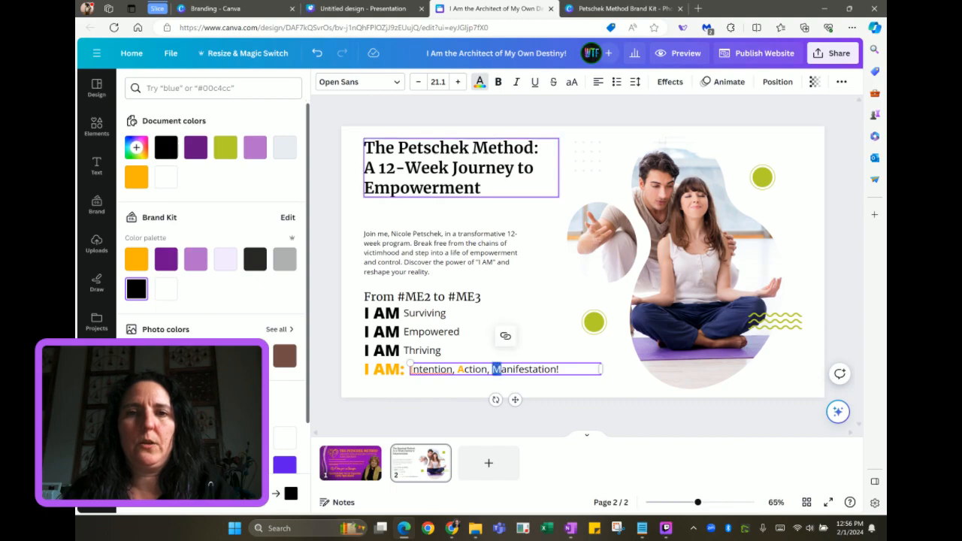
left_click(499, 82)
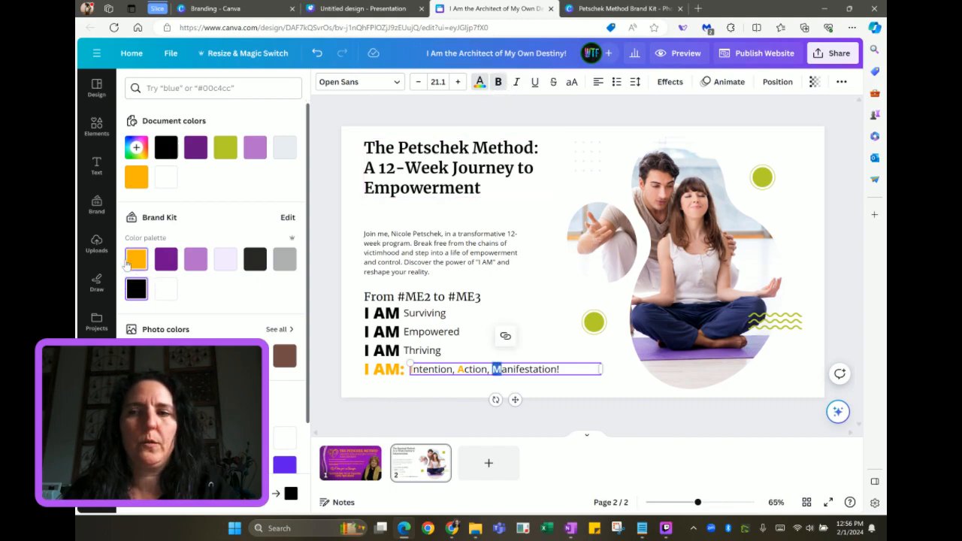
left_click(127, 259)
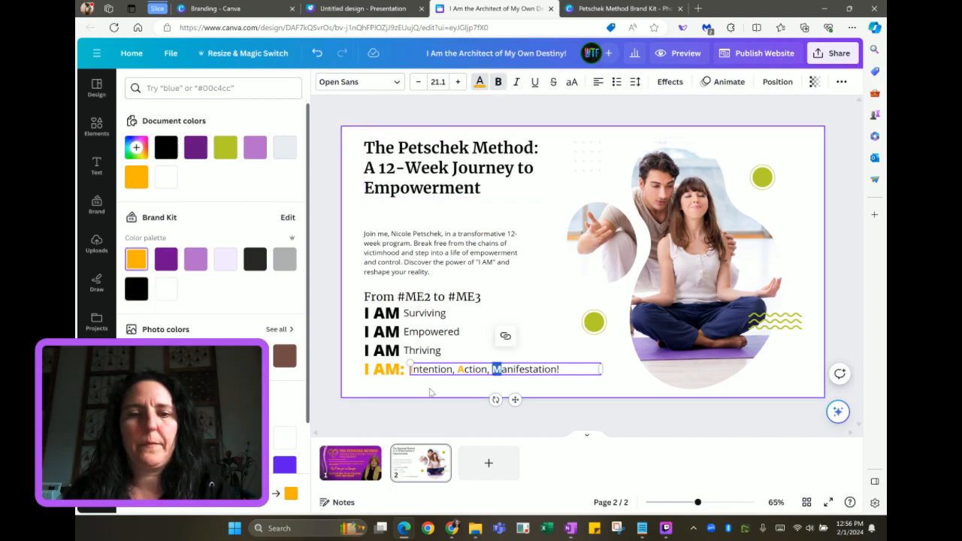
left_click(430, 391)
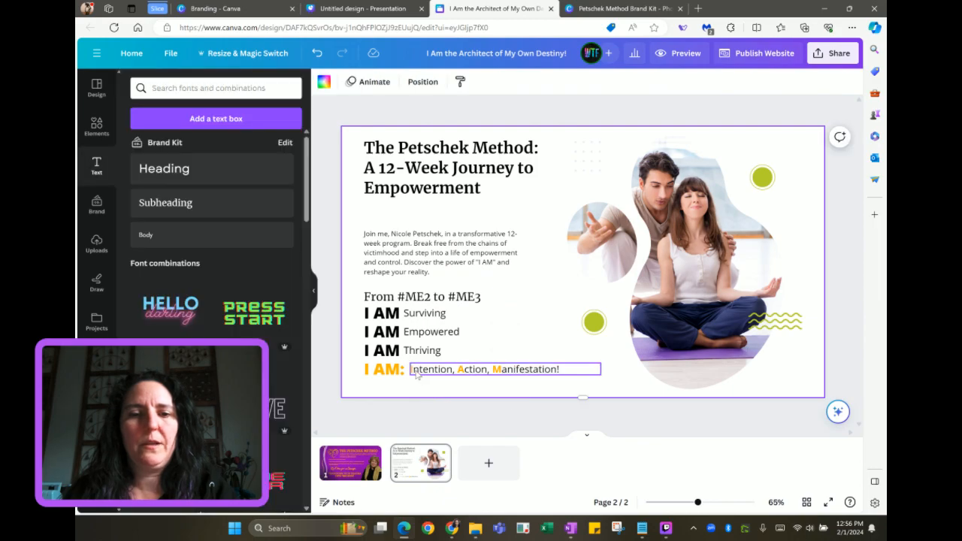
left_click(417, 371)
double_click(417, 372)
left_click(411, 369)
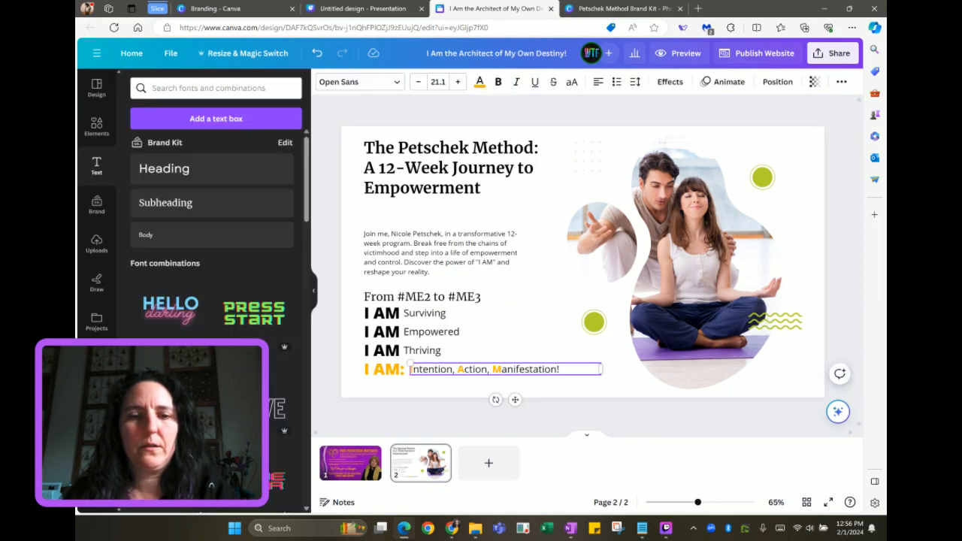
left_click(498, 83)
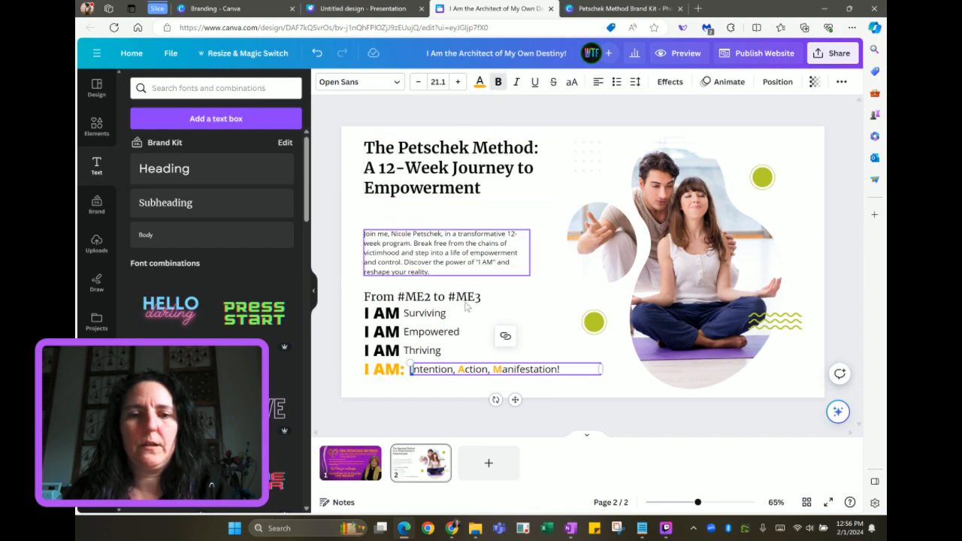
left_click(417, 390)
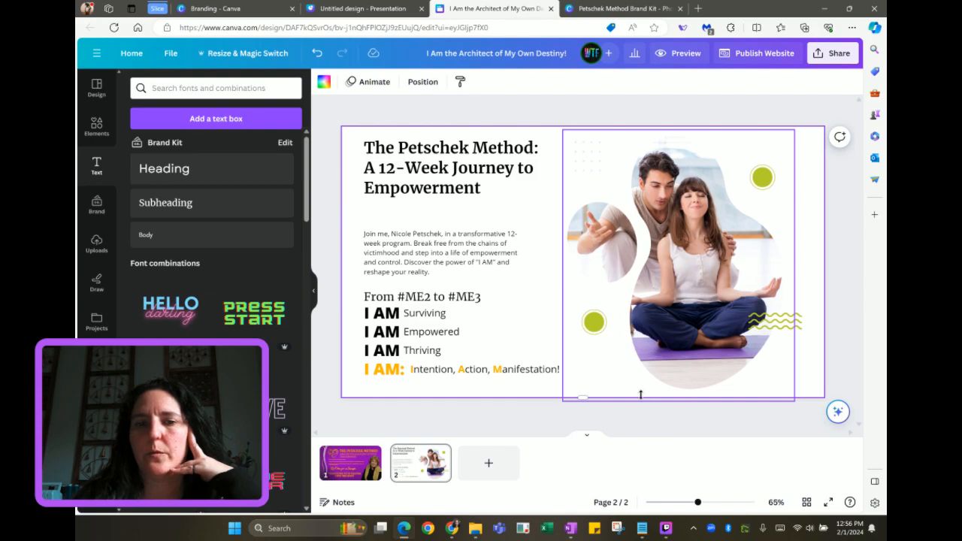
Add a blank page 3 and select every element on the template's Service From Health Center slide
left_click(487, 465)
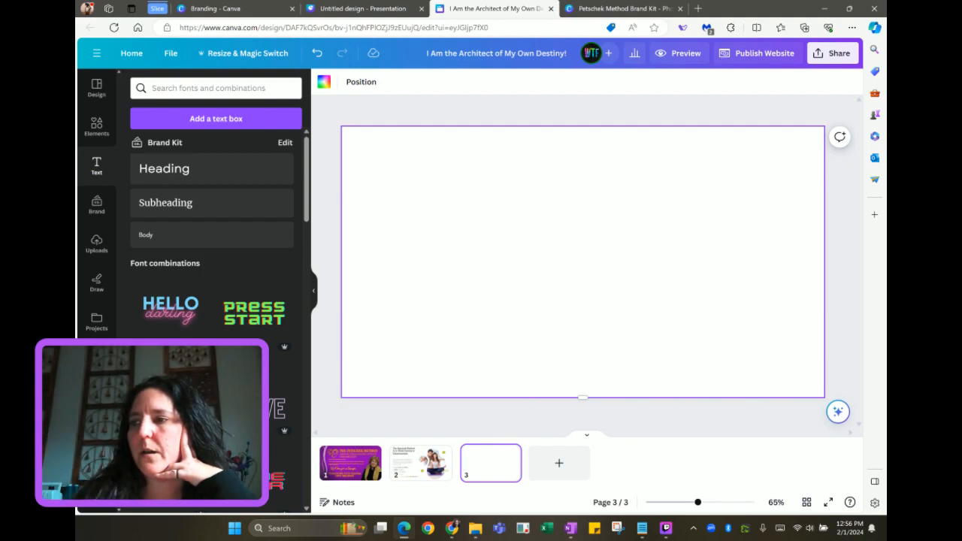
left_click(353, 9)
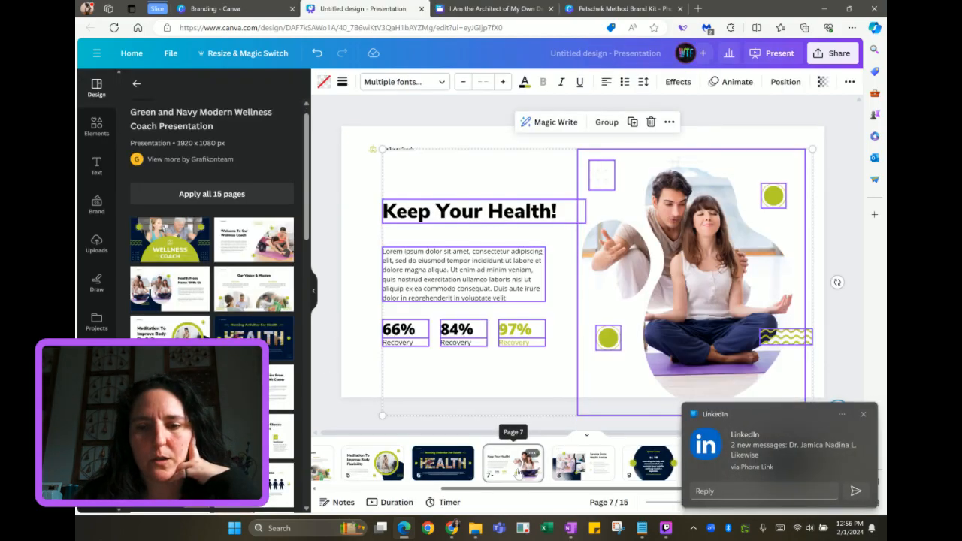
left_click(864, 413)
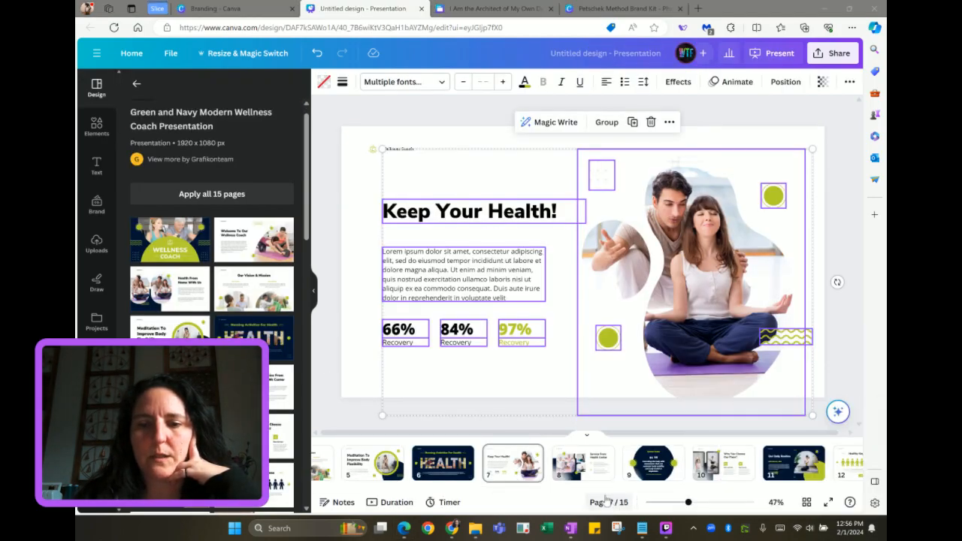
left_click(599, 474)
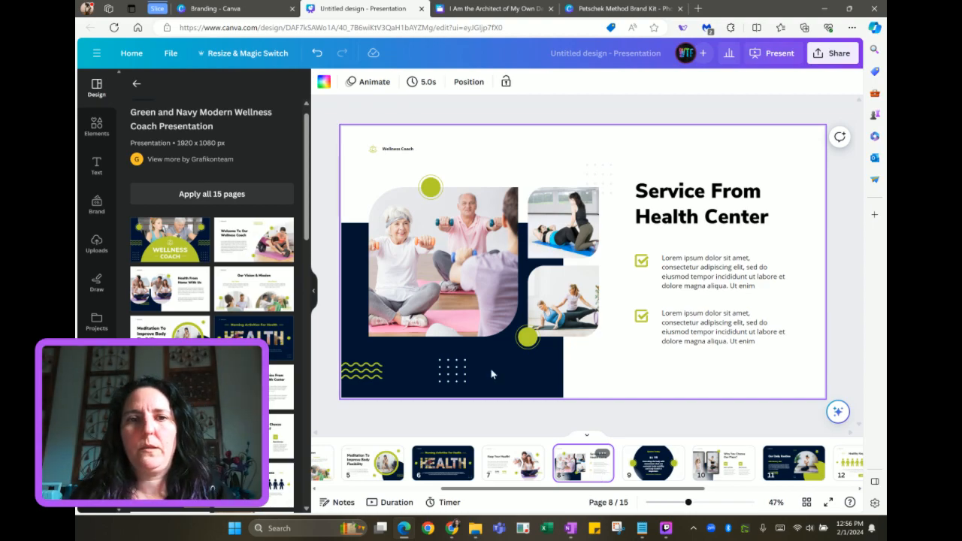
left_click_drag(347, 161, 801, 386)
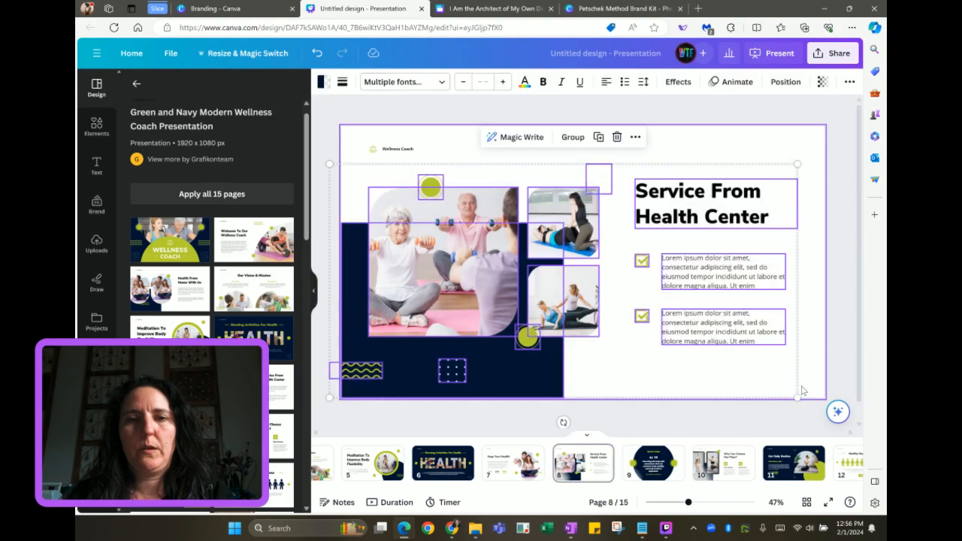
left_click(516, 10)
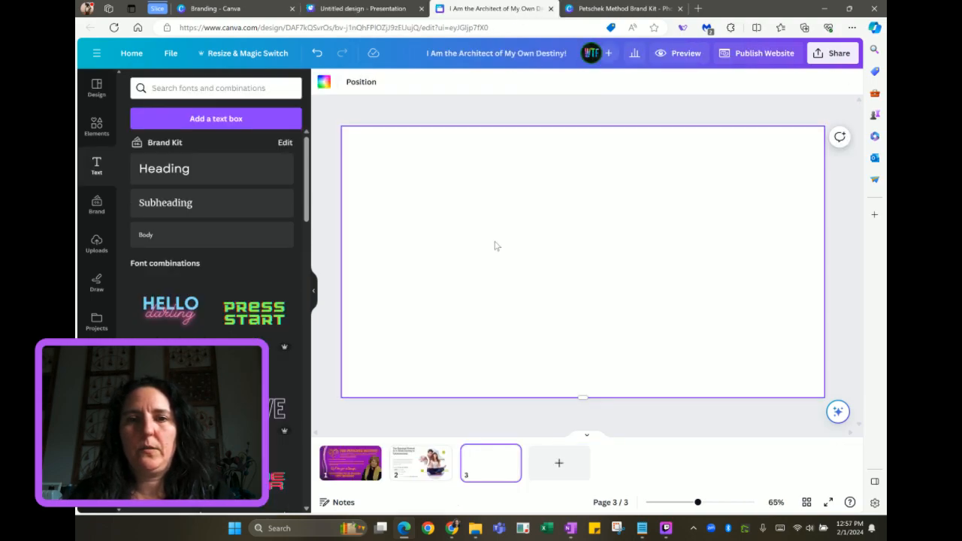
Paste the Service From Health Center layout onto page 3 and move its photo group down
key("ctrl+v")
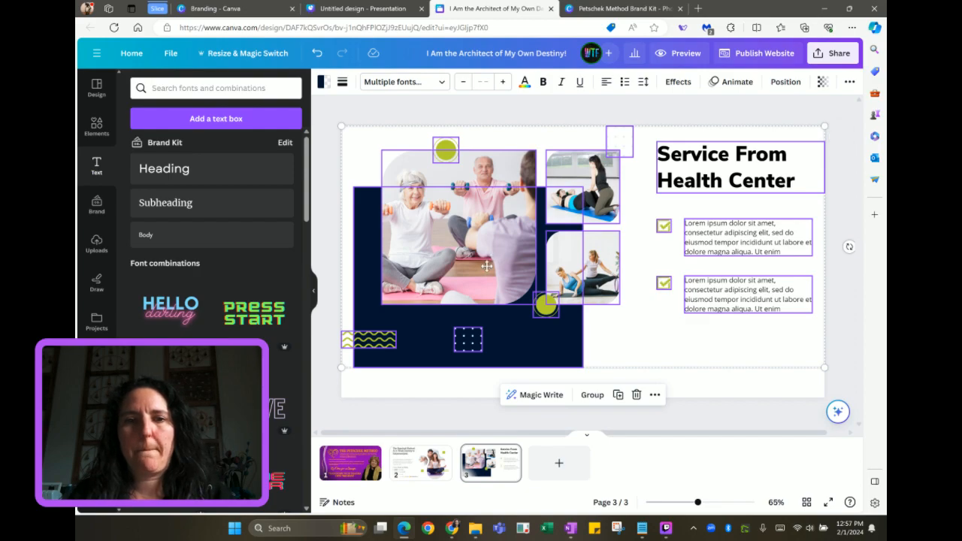
left_click_drag(493, 255, 487, 270)
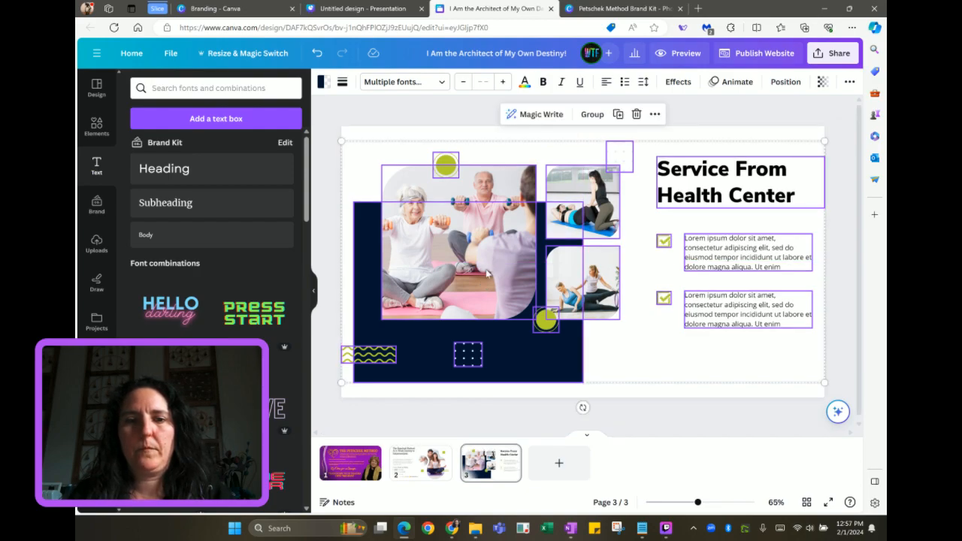
left_click(611, 364)
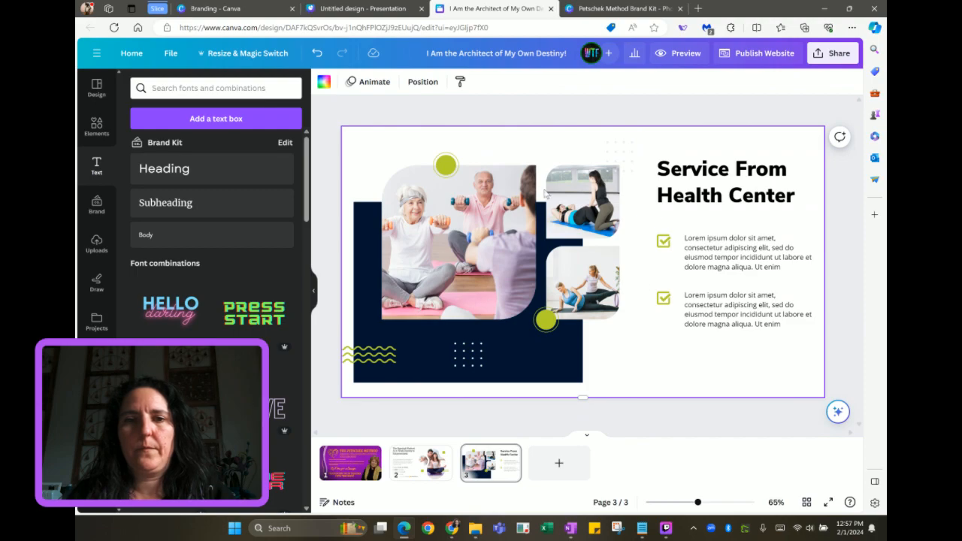
left_click_drag(344, 140, 590, 358)
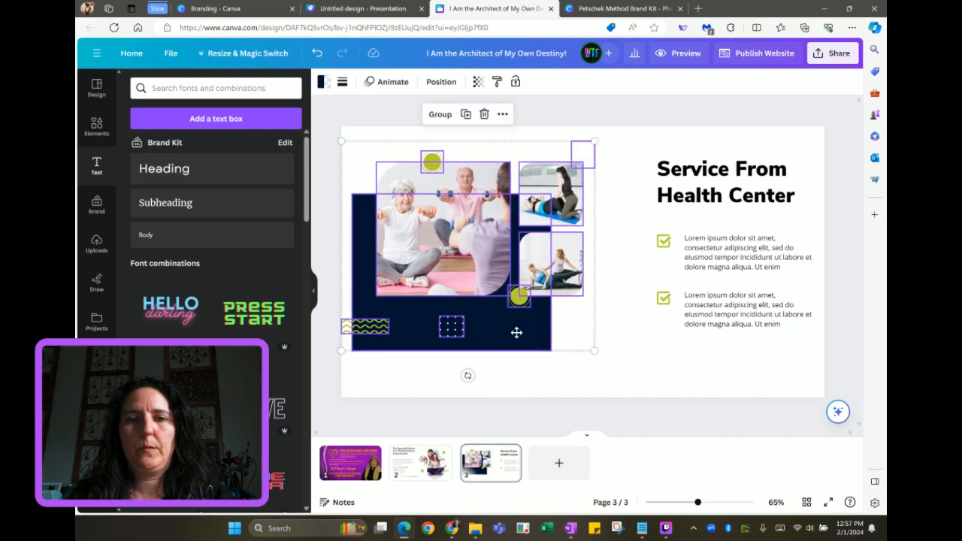
left_click_drag(515, 333, 517, 341)
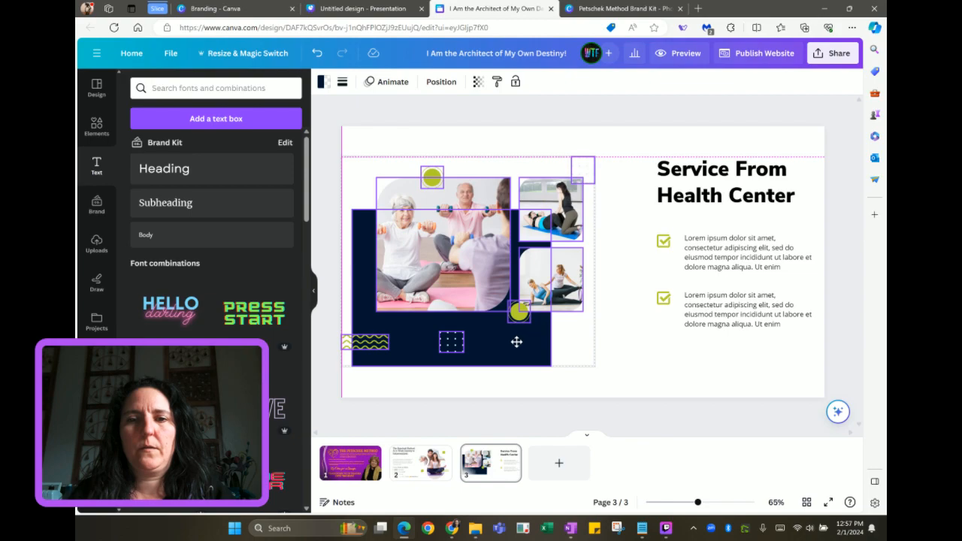
left_click_drag(516, 342, 517, 342)
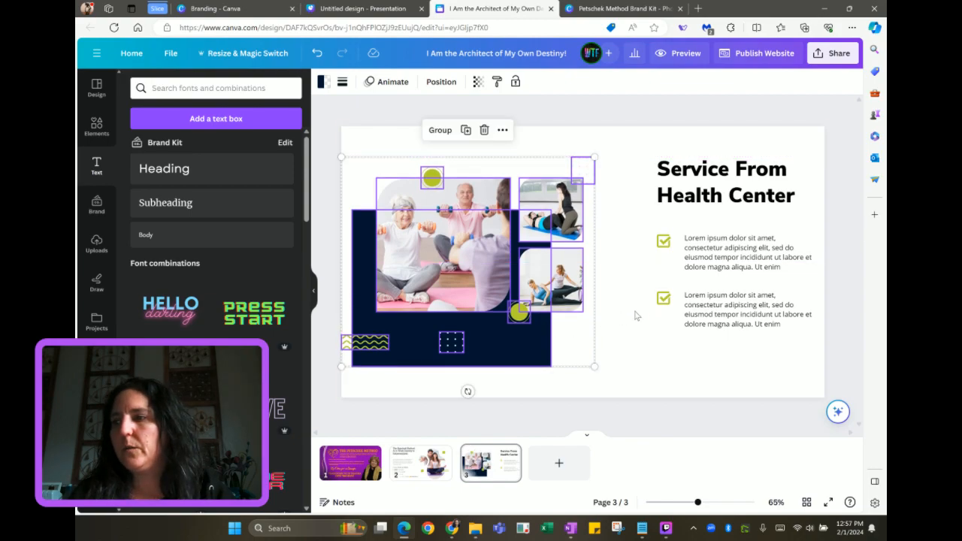
Widen both lorem ipsum checklist text boxes
left_click_drag(624, 157, 730, 303)
left_click(751, 241)
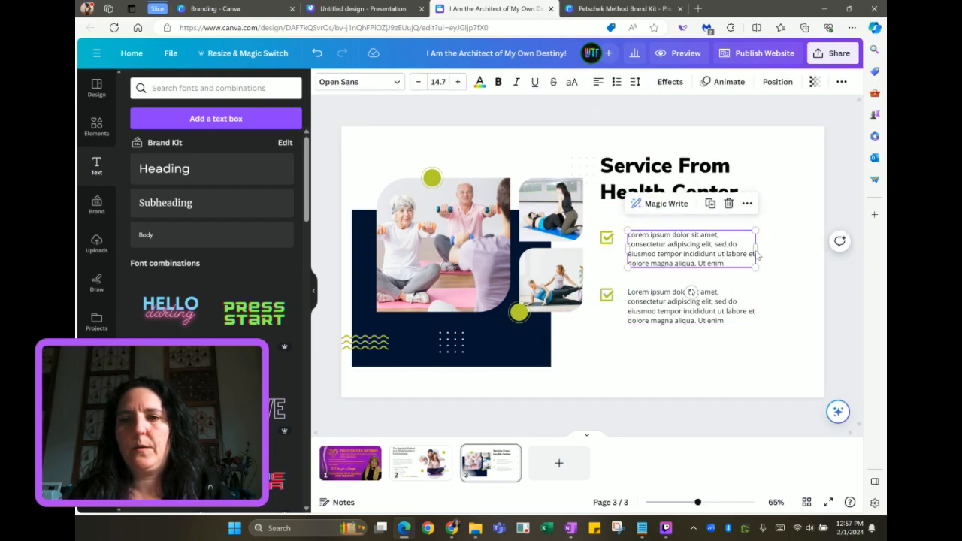
left_click_drag(755, 248, 798, 249)
left_click(718, 307)
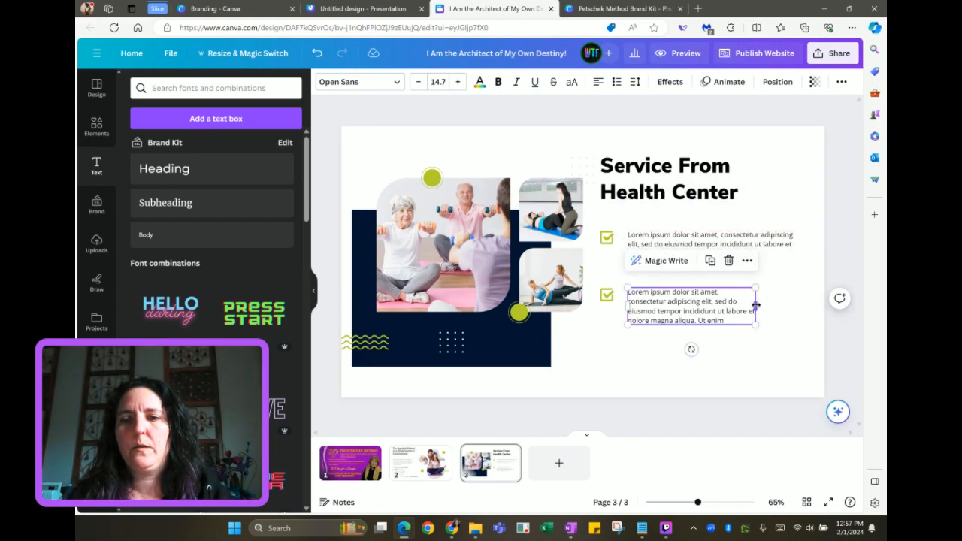
left_click_drag(755, 305, 799, 301)
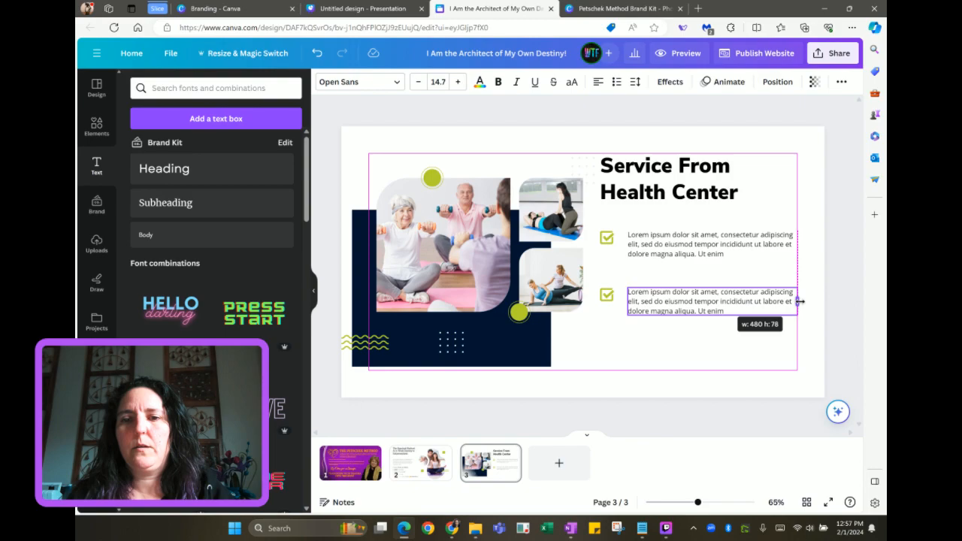
Raise the first bullet with its checkmark and change the heading to 'Experience the Transformation:'
left_click(660, 242)
left_click_drag(660, 242, 674, 227)
left_click(606, 236, "shift")
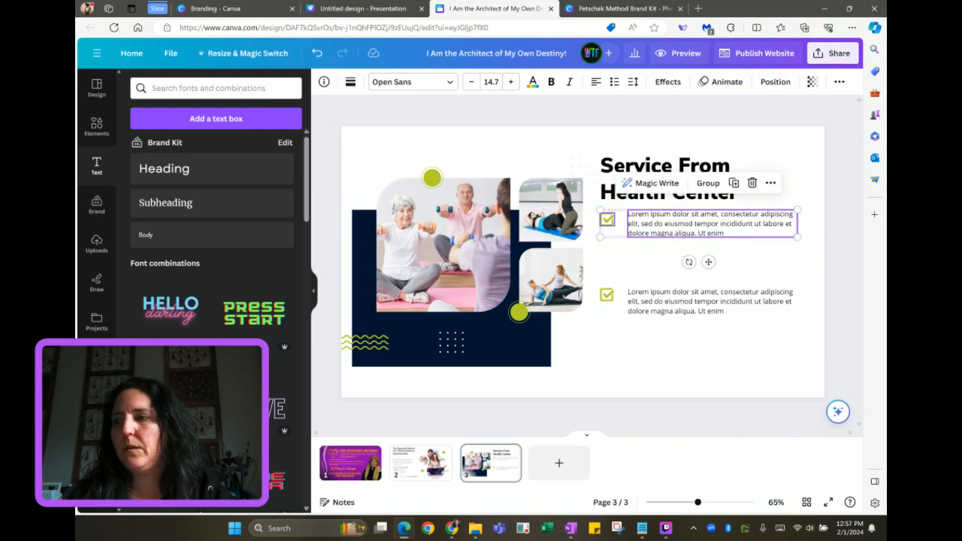
key("alt+Tab")
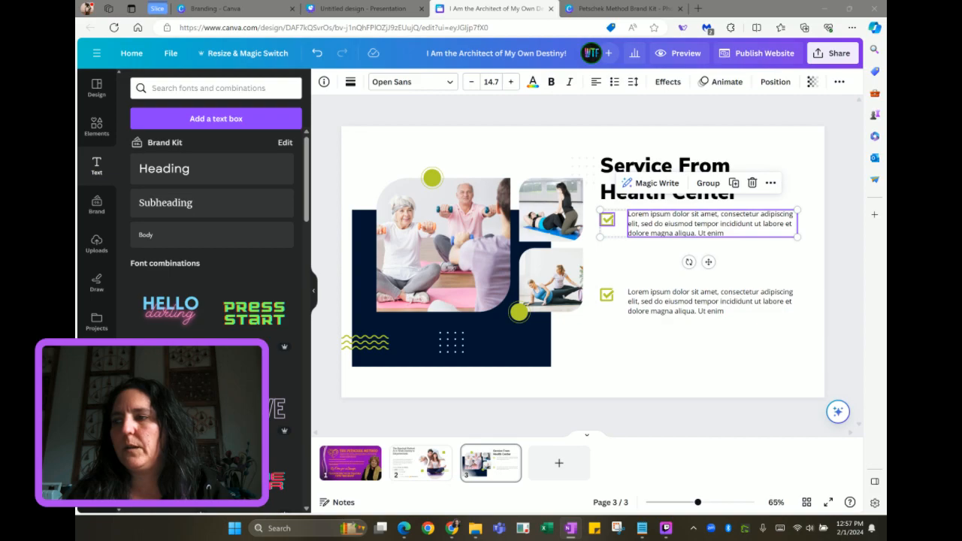
triple_click(640, 169)
type("Experience the Transformation:")
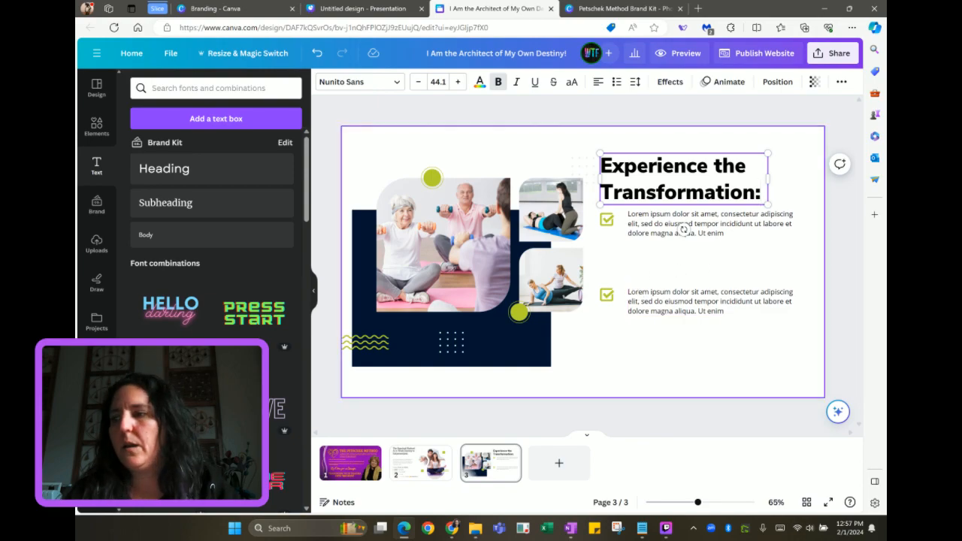
Replace the first bullet text with 'Heal with Compassion' and align the second box with its checkmark
key("alt+Tab")
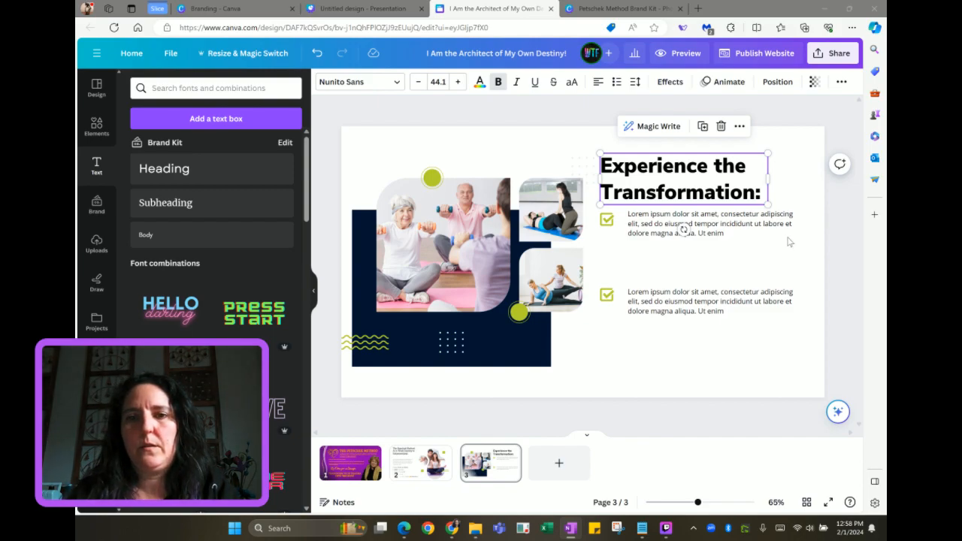
double_click(731, 223)
type("Heal with Compassion: Embrace self-healing through understanding and care.")
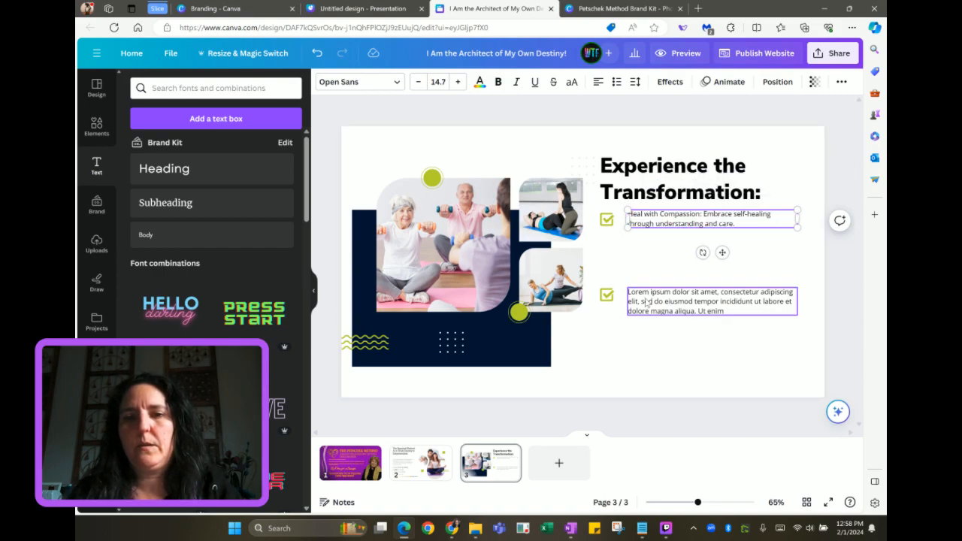
left_click_drag(647, 303, 647, 298)
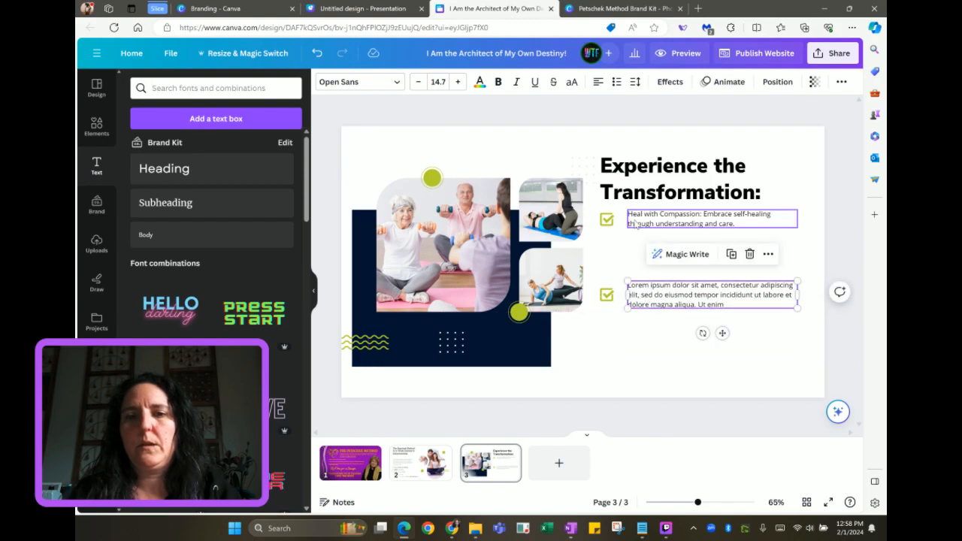
Anchor both bullet text boxes to the middle and move the second checkbox up beneath the first
left_click(643, 219)
left_click(635, 83)
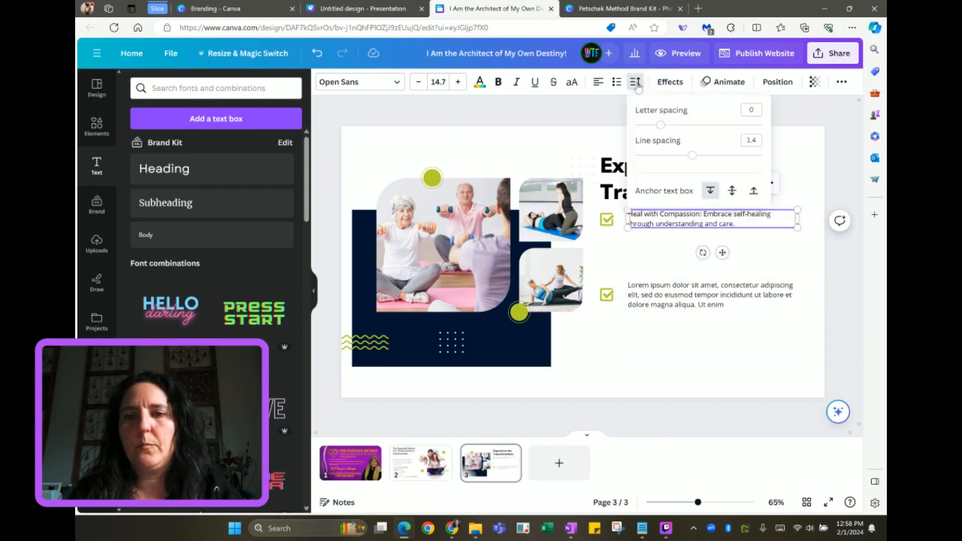
left_click(732, 192)
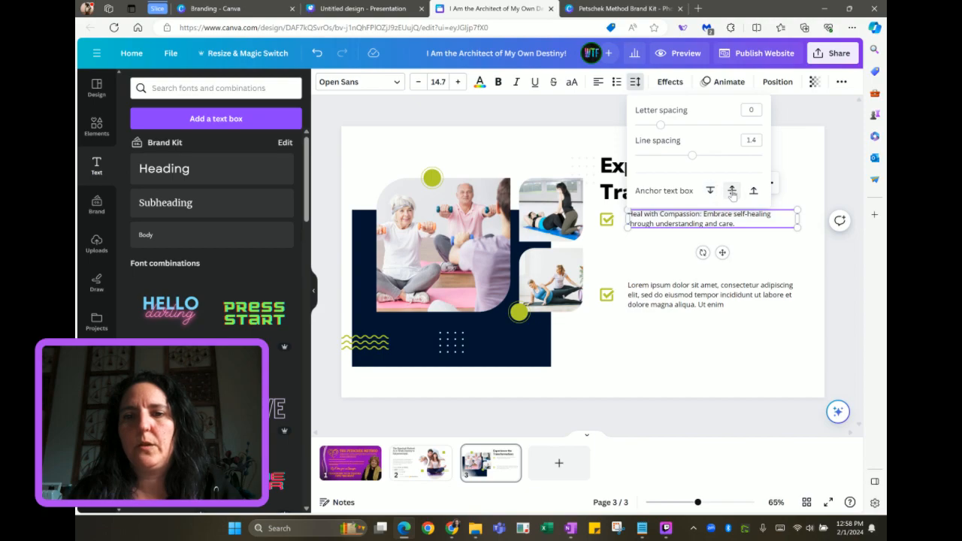
left_click(647, 299)
left_click(634, 83)
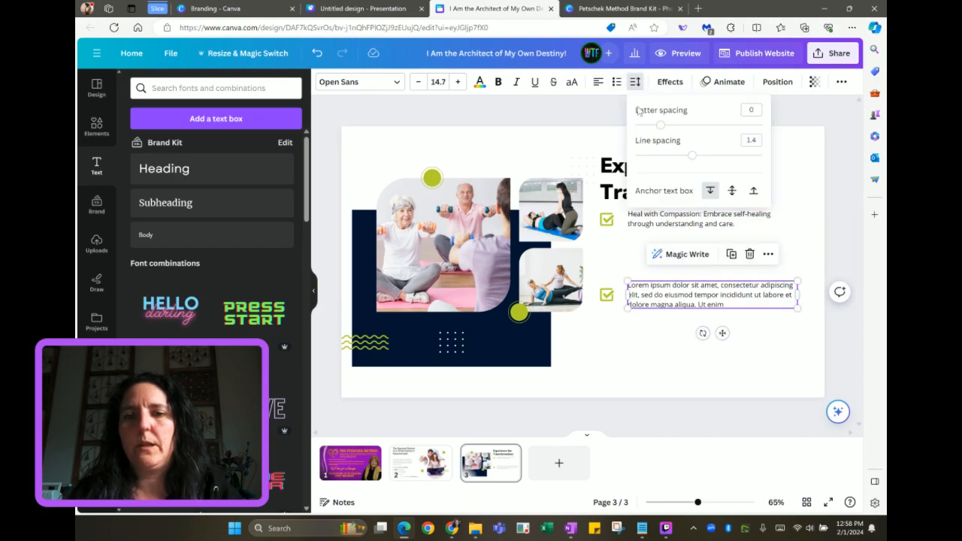
left_click(731, 190)
left_click_drag(601, 279, 648, 250)
key("alt+Tab")
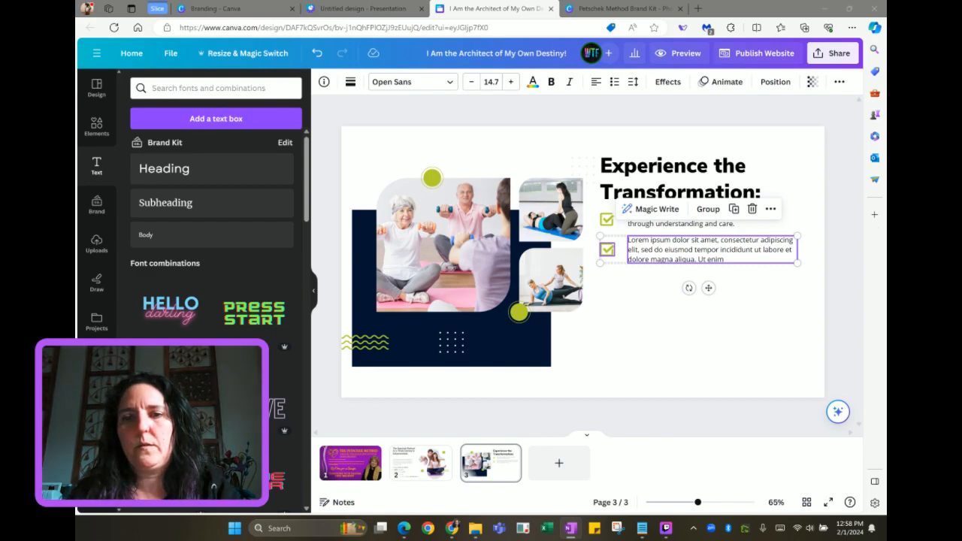
Paste 'Rapid, Action-Oriented Transformation' into bullet 2 and duplicate both bullets below
left_click(749, 275)
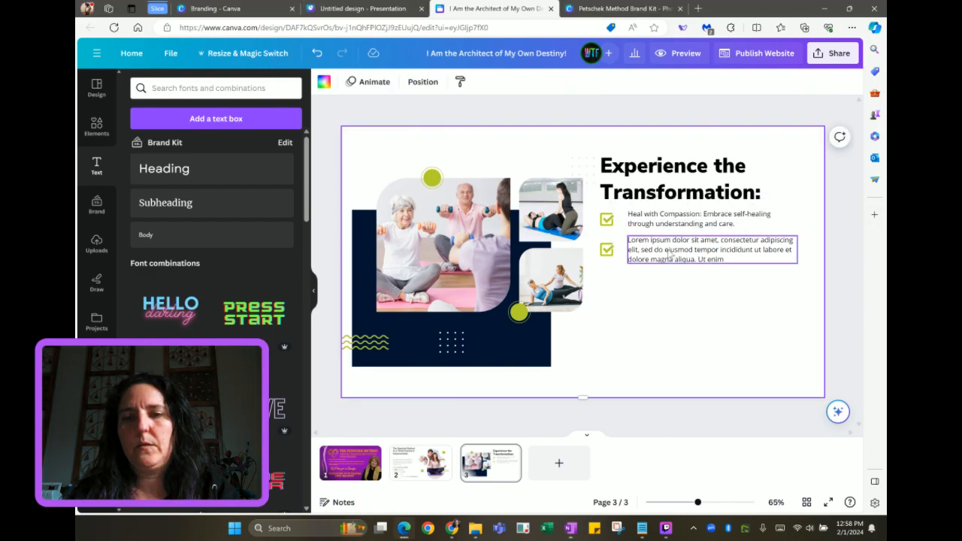
double_click(710, 249)
type("Rapid, Action-Oriented Transformation: Utilize techniques that yield real, tangible results.")
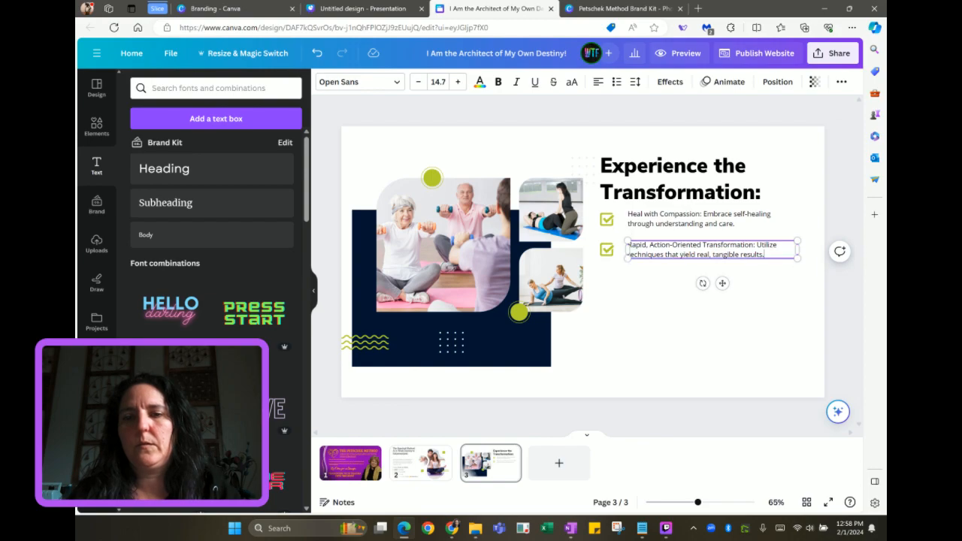
left_click_drag(594, 207, 679, 259)
left_click_drag(682, 221, 664, 277)
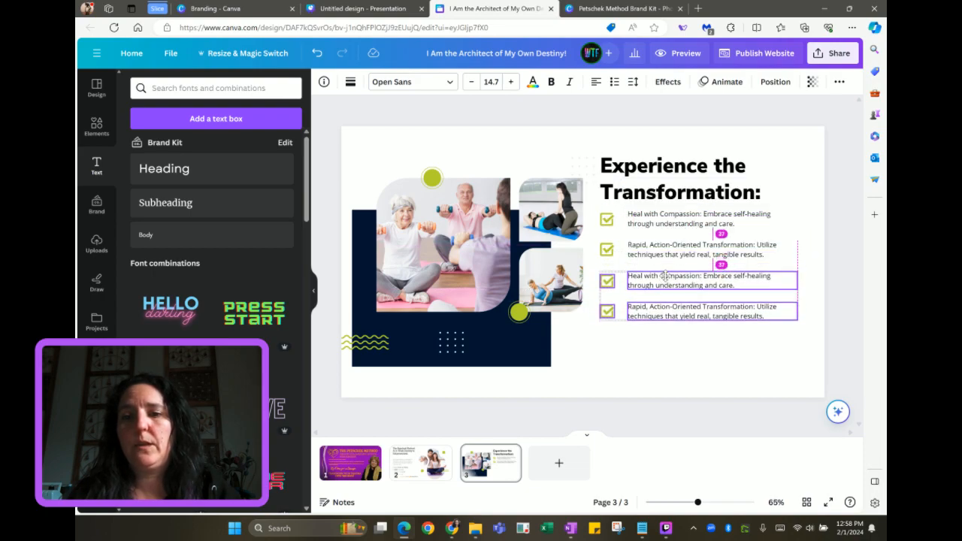
left_click_drag(667, 280, 667, 280)
left_click(642, 348)
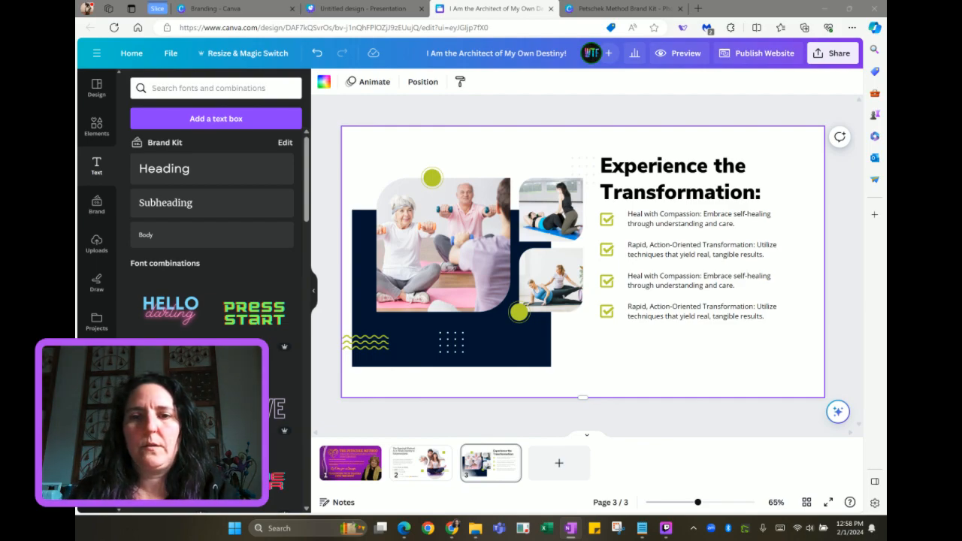
Fill bullets 3 and 4 with 'Regain Balance and Control' and 'Manifest Your Goals', then add page 4
double_click(686, 285)
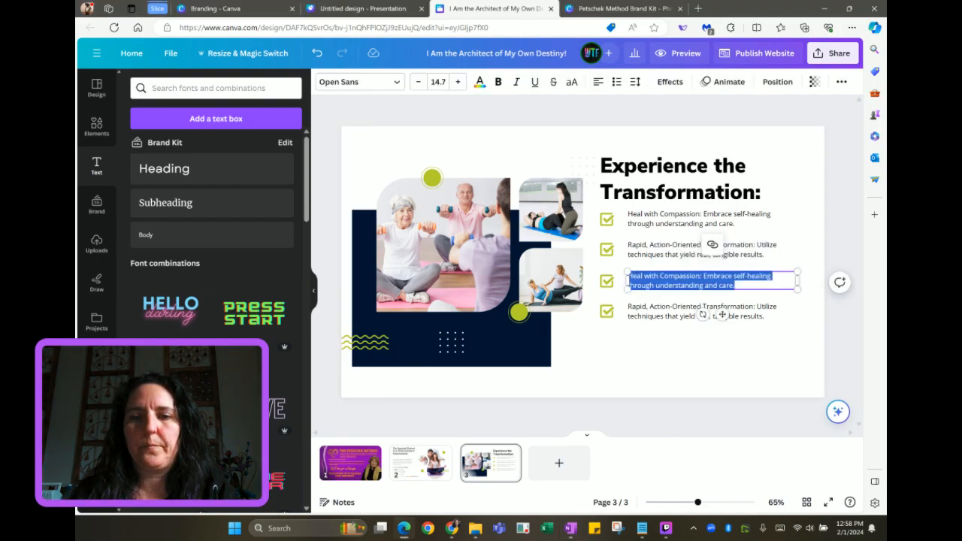
type("Regain Balance and Control: Master your mind, body, and emotions.")
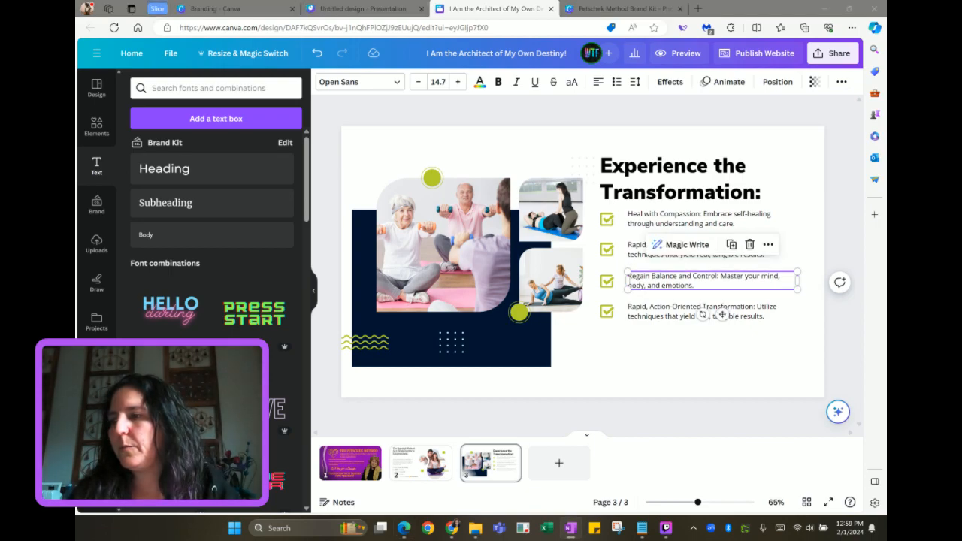
left_click(677, 314)
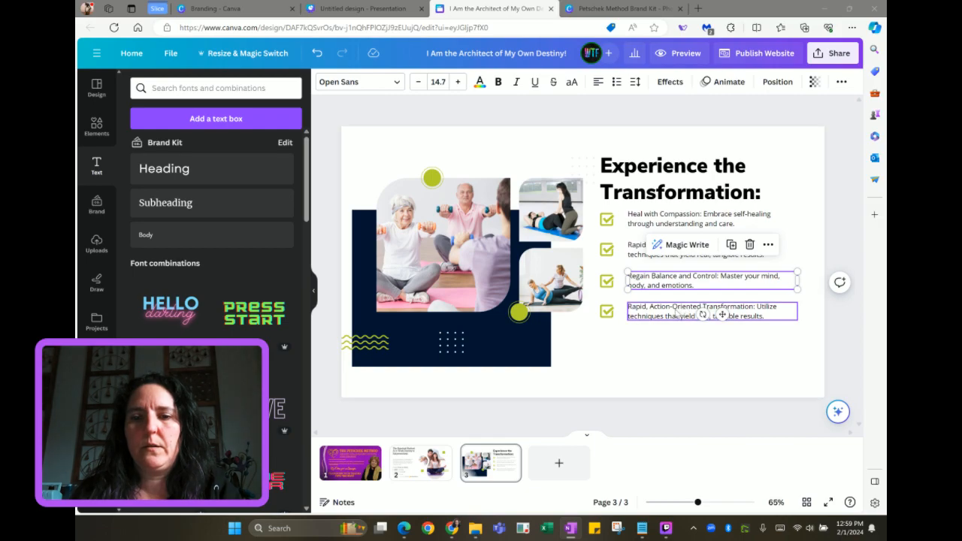
key("ctrl+a")
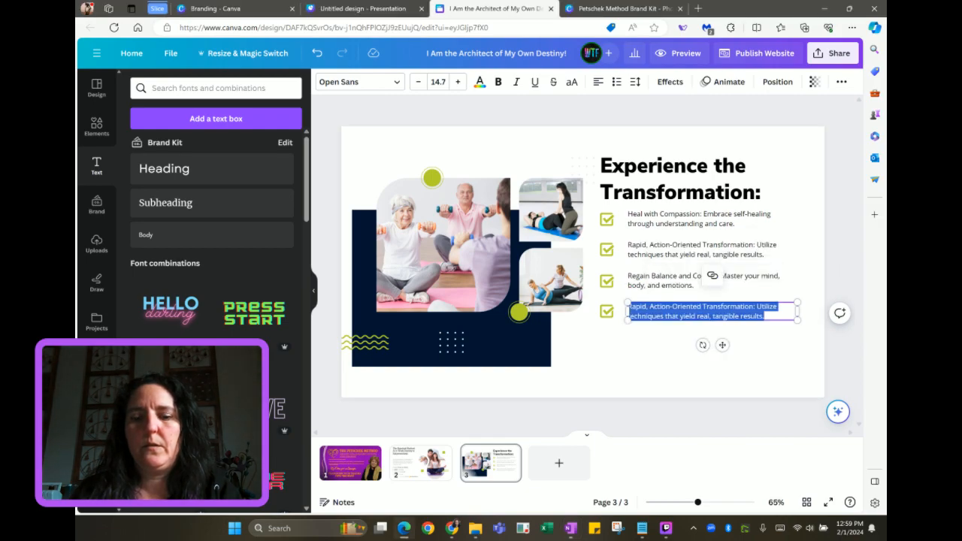
type("Manifest Your Goals: Learn a step-by-step process to turn your dreams into reality.")
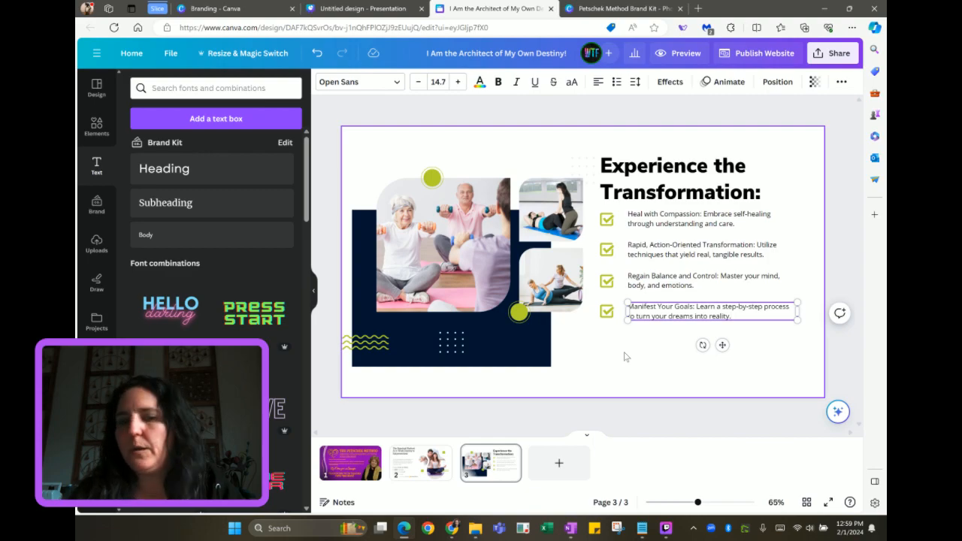
left_click(560, 466)
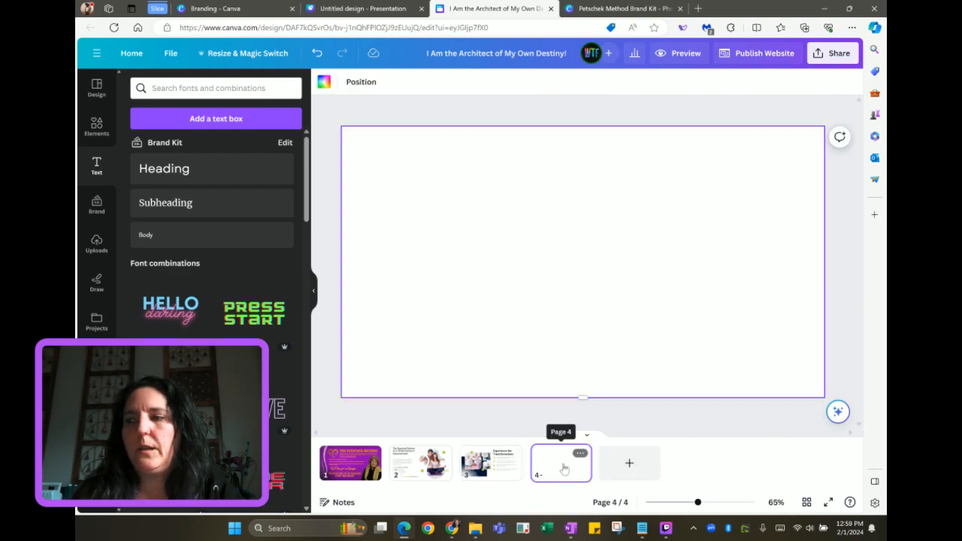
Look over the wellness template's Our Daily Routine slide, then return to the website's first page
left_click(356, 8)
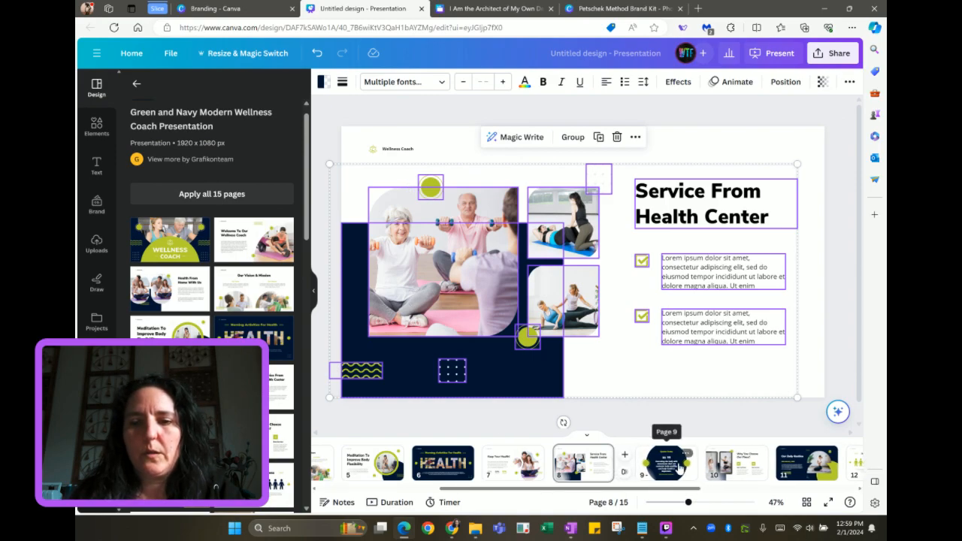
scroll(678, 467, "right", 2)
scroll(678, 467, "right", 2)
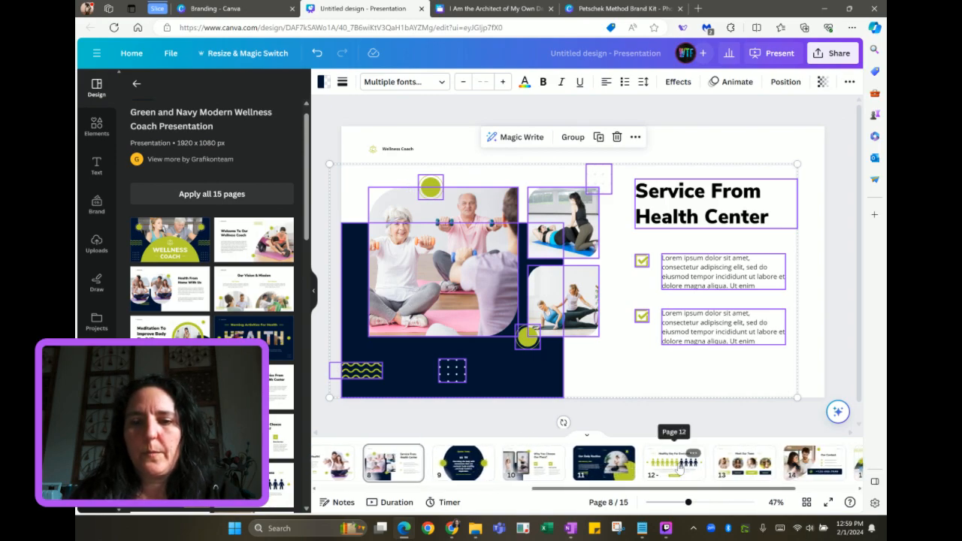
left_click(650, 469)
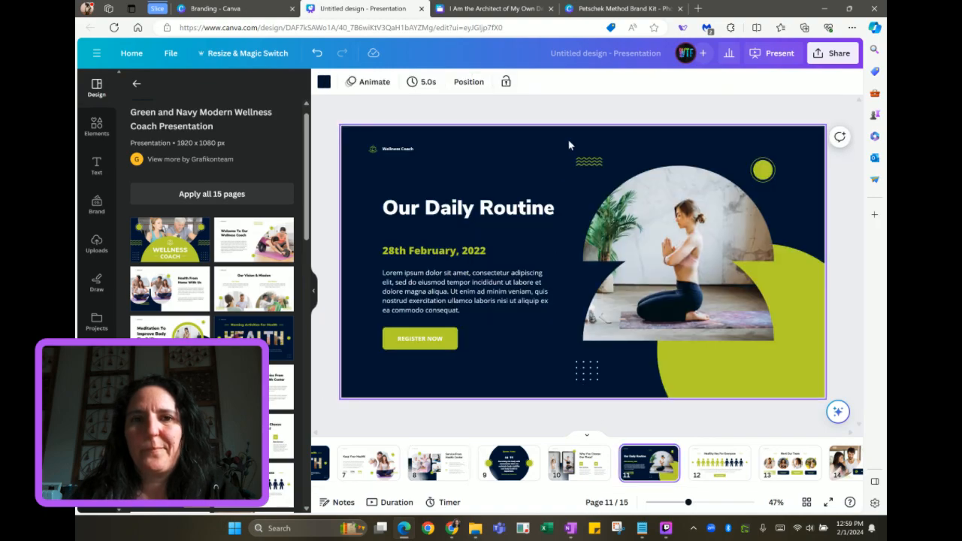
left_click(507, 9)
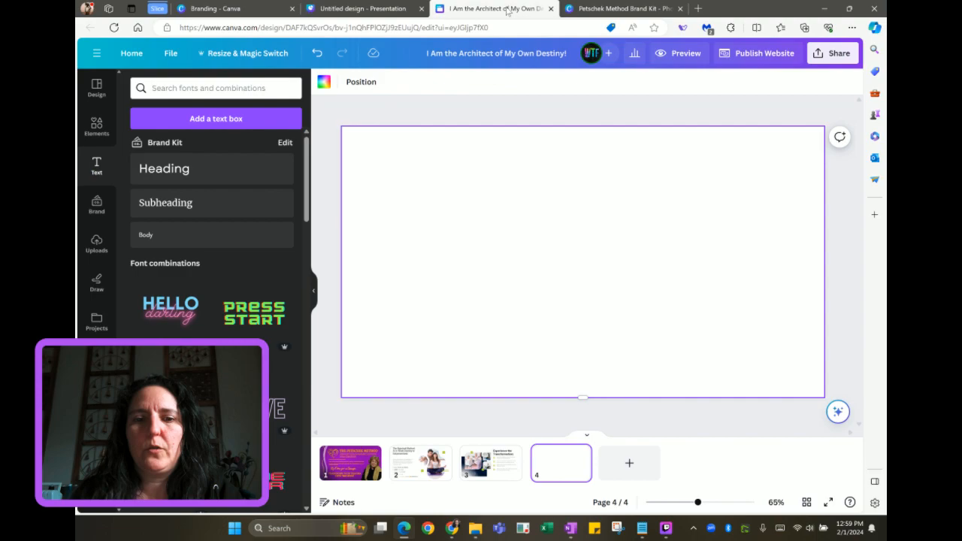
left_click(356, 469)
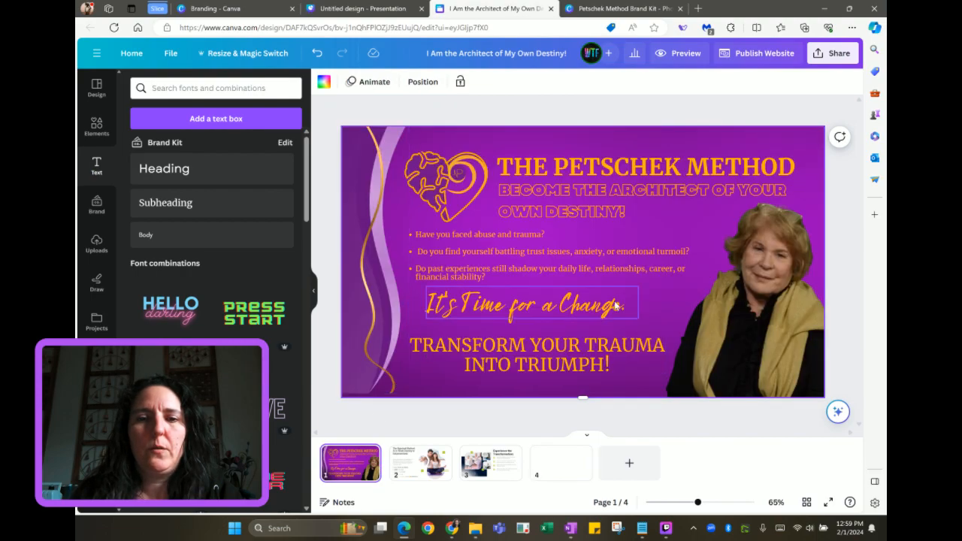
Apply page 1's purple background to the Experience the Transformation page
left_click(659, 304)
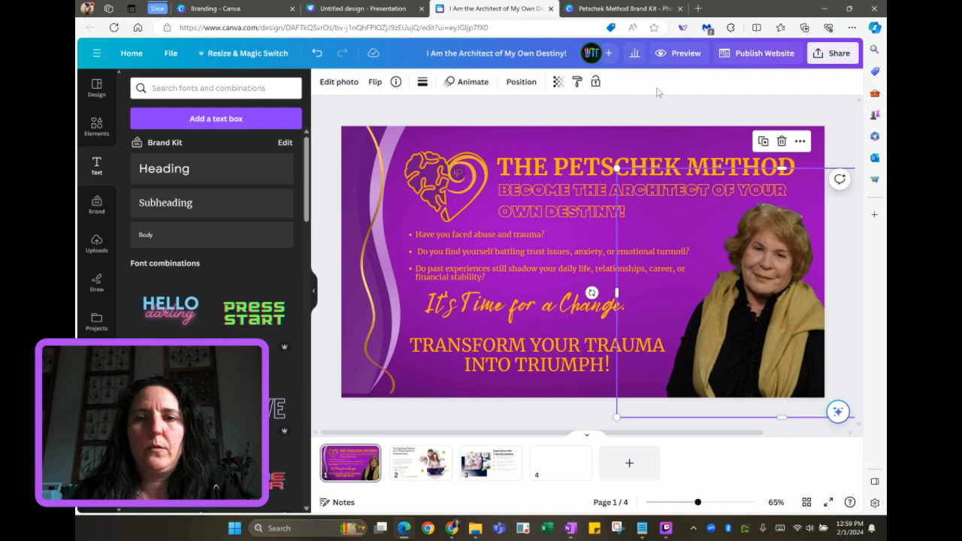
left_click(630, 141)
left_click(556, 465)
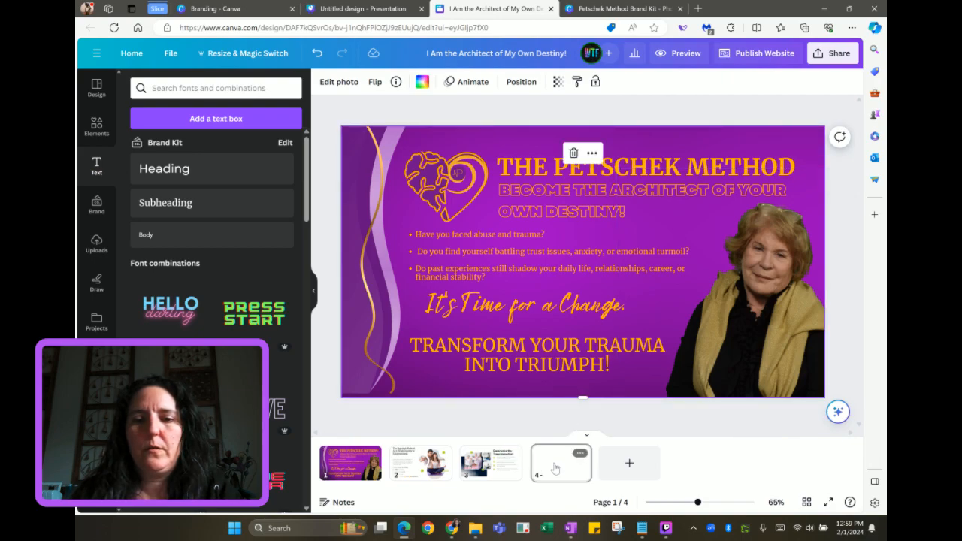
left_click(509, 479)
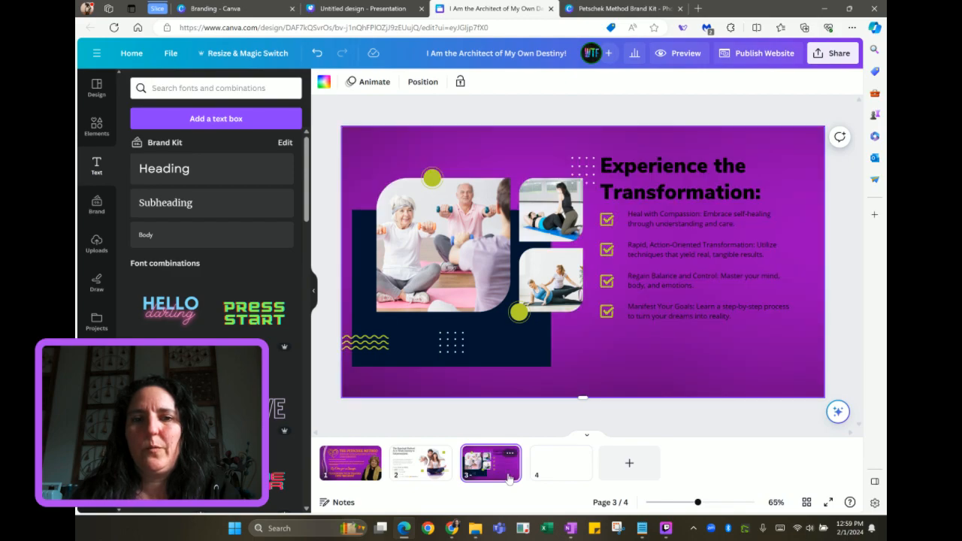
left_click(568, 467)
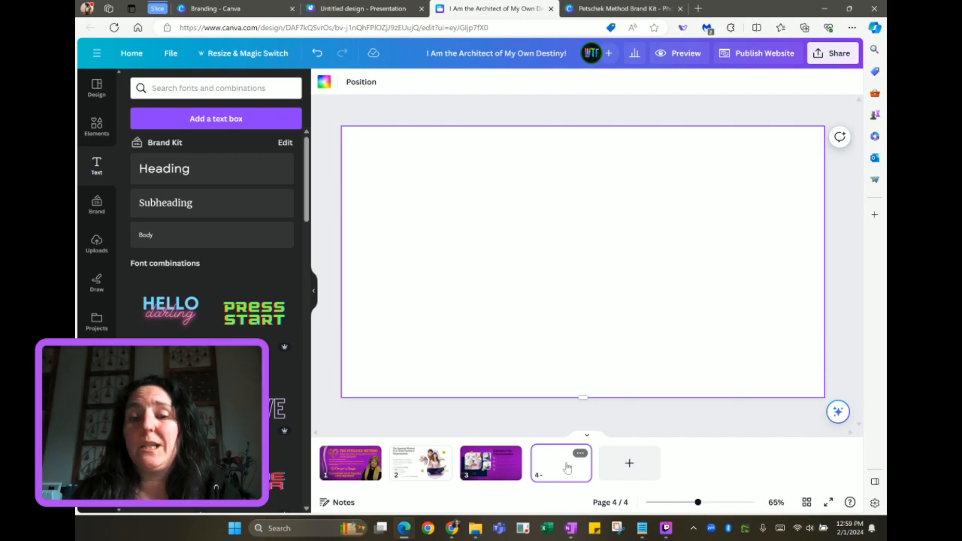
Add a purple page 5, then bring up the wellness template presentation
left_click(609, 465)
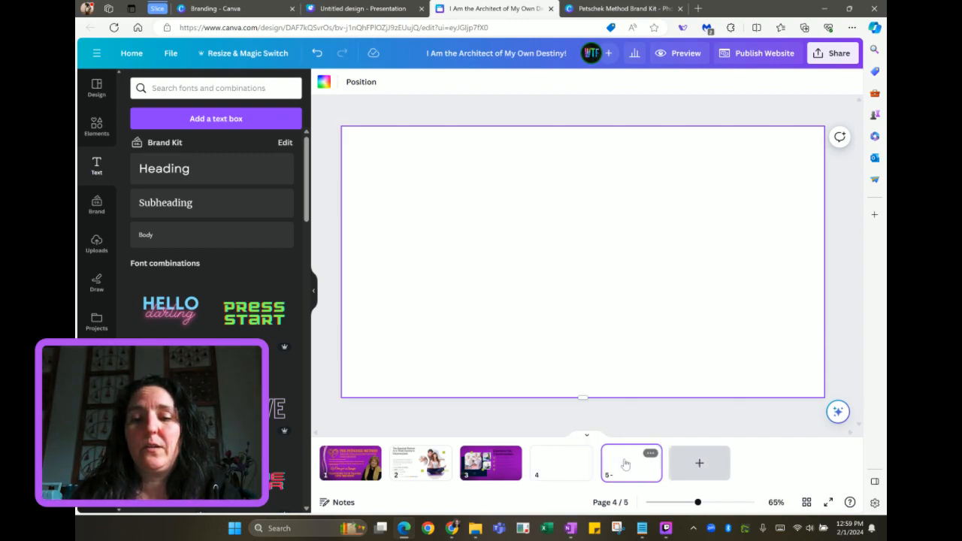
left_click(550, 474)
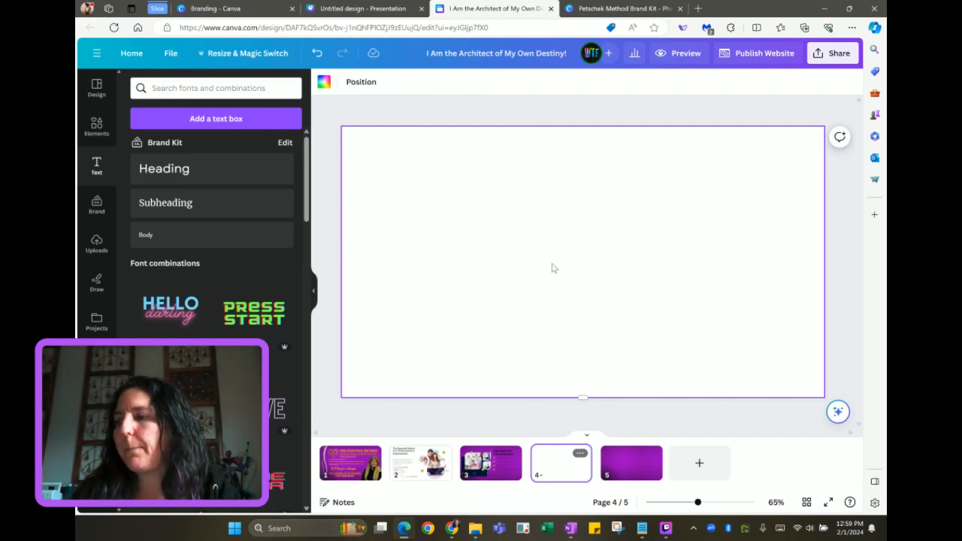
left_click(328, 11)
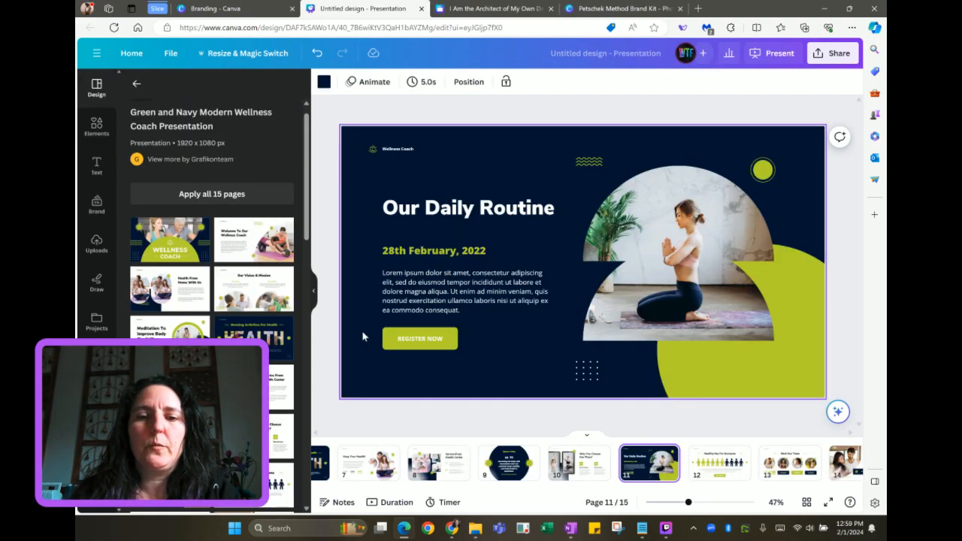
Browse wellness template pages 2–5, ending on Meditation To Improve Body Flexibility
scroll(443, 459, "up", 5)
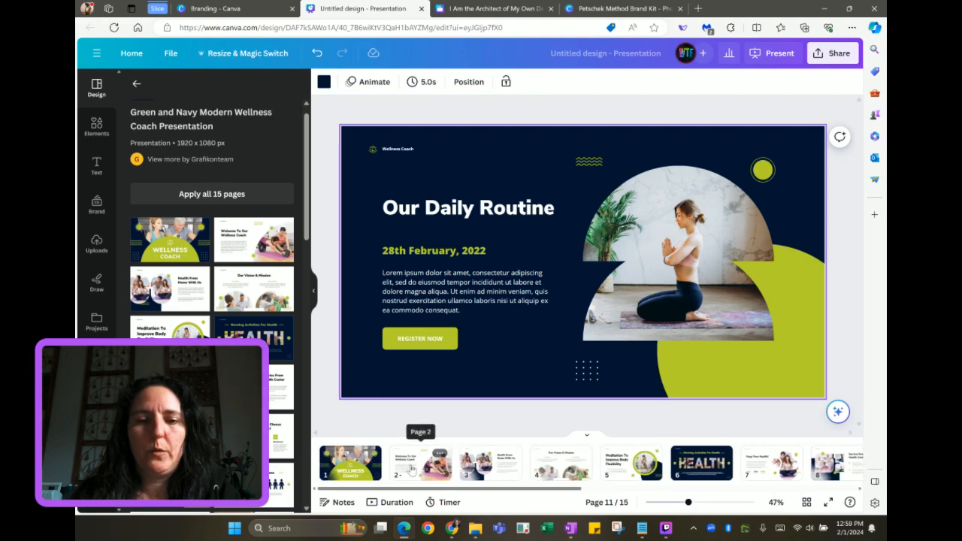
left_click(419, 463)
left_click(491, 465)
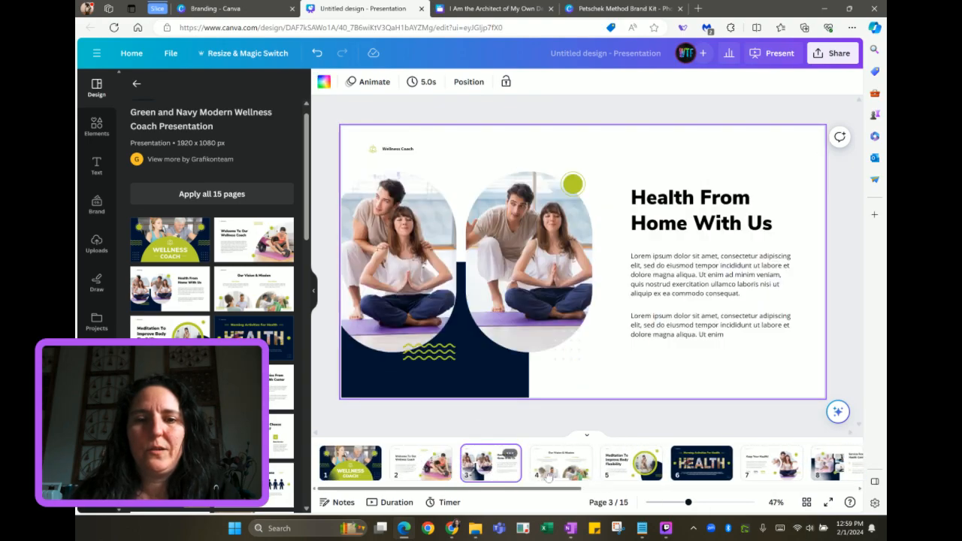
left_click(561, 466)
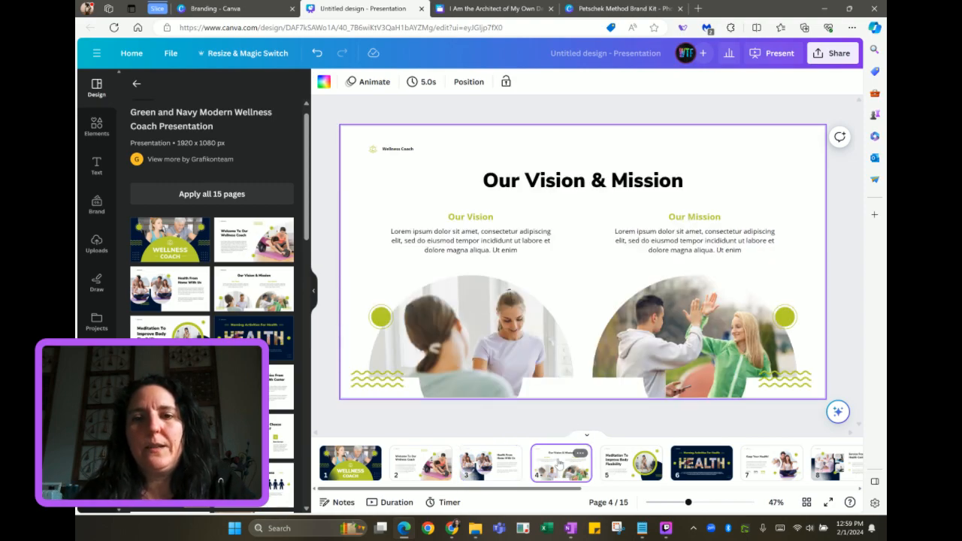
left_click(619, 466)
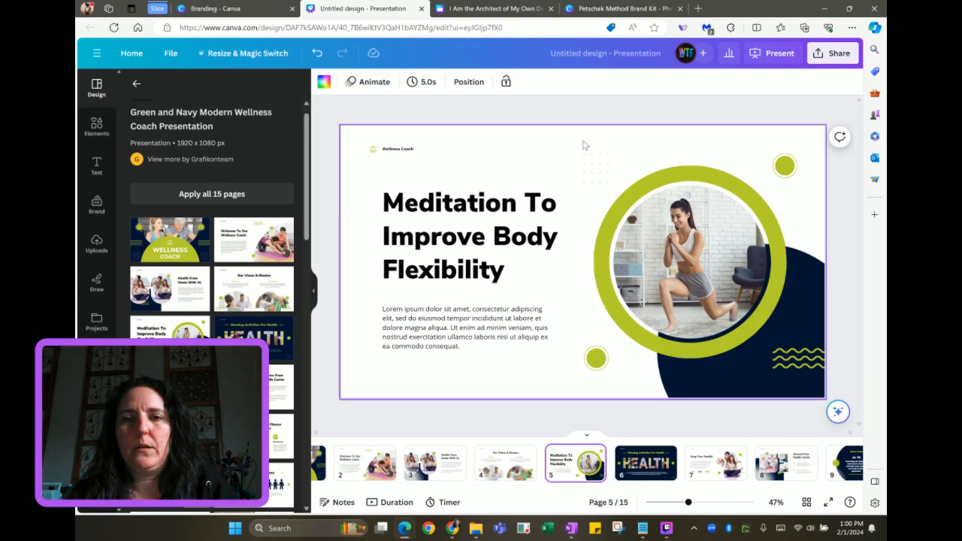
Select the circular photo with its decorative shapes and paste it onto the Architect design's page 4
left_click_drag(584, 141, 767, 262)
left_click(607, 148)
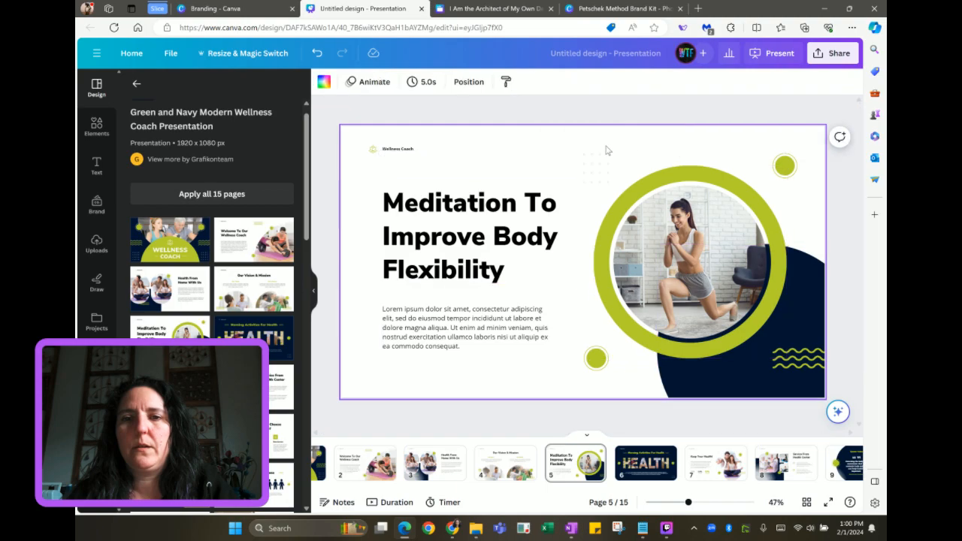
left_click_drag(583, 142, 796, 382)
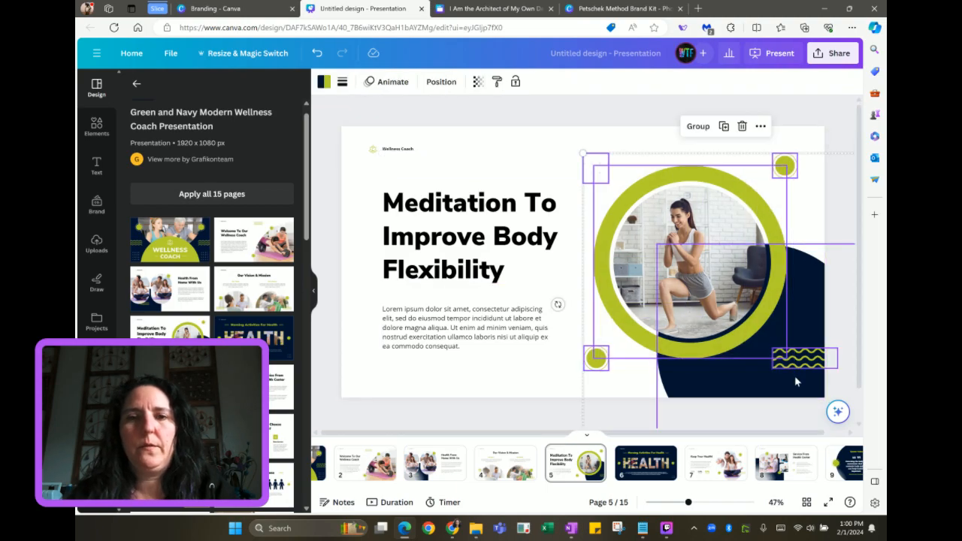
left_click(506, 12)
key("ctrl+v")
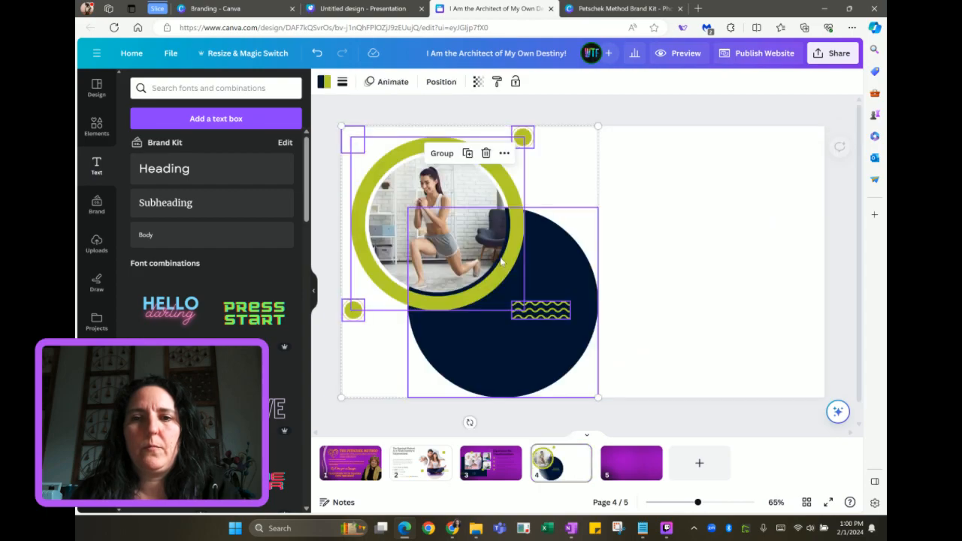
Shift the ringed photo group to page 4's right half, then select page 3's heading and checklist
left_click_drag(431, 225, 687, 275)
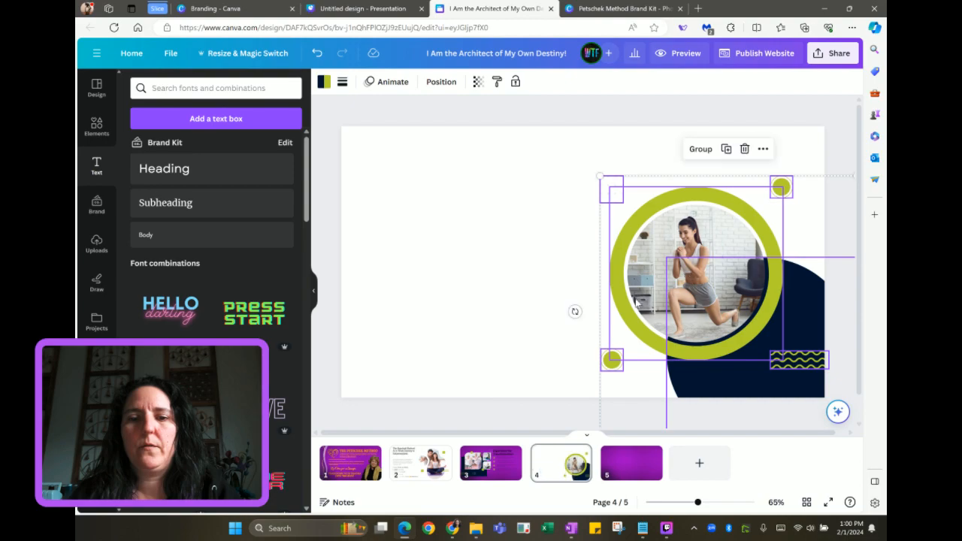
left_click(499, 467)
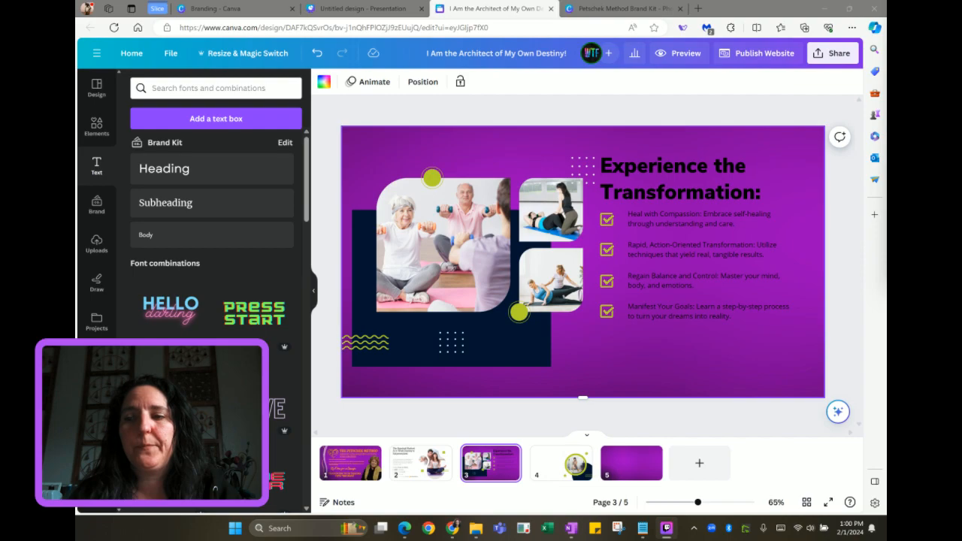
left_click_drag(603, 139, 748, 325)
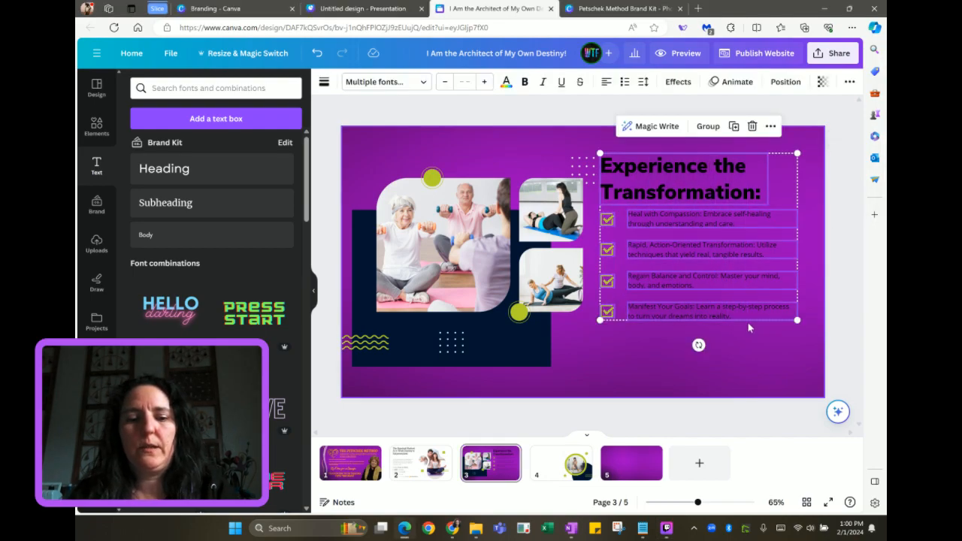
Paste the heading and checklist onto page 4 and place them on the left half
left_click(547, 464)
key("ctrl+v")
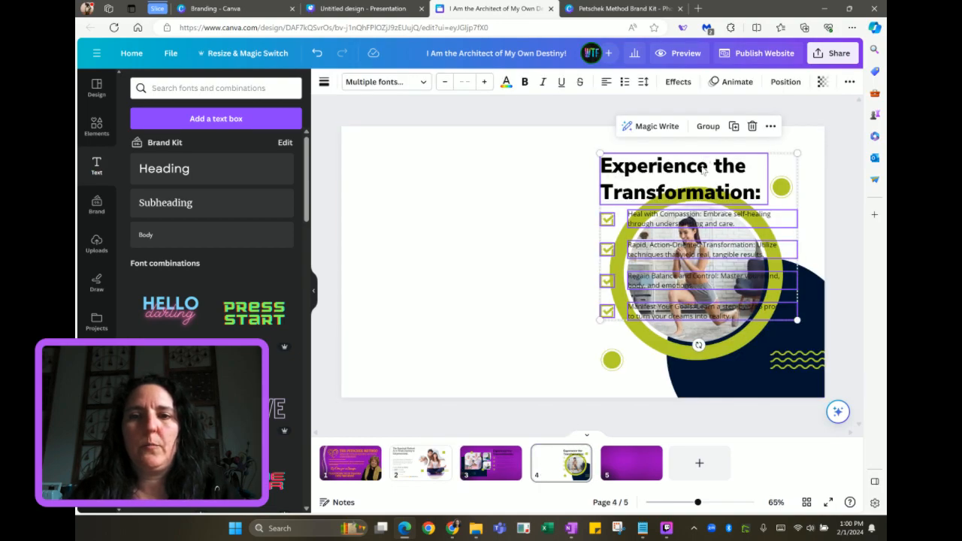
mouse_move(455, 178)
left_mouse_down()
mouse_move(482, 168)
mouse_move(468, 168)
left_mouse_up()
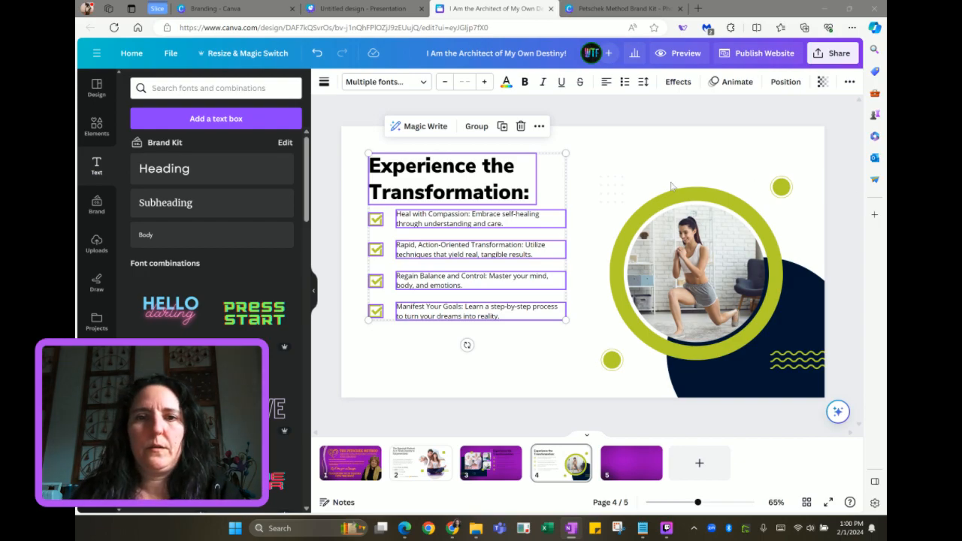
left_click(603, 157)
Retitle the checklist heading 'What You'll Receive:'
left_click(477, 182)
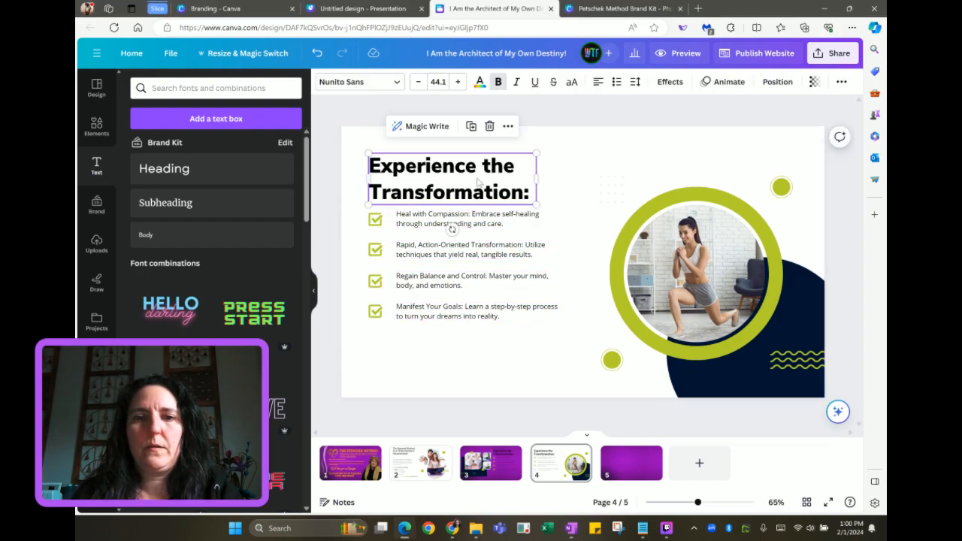
key("ctrl+a")
type("What You'll Receive")
key("BackSpace")
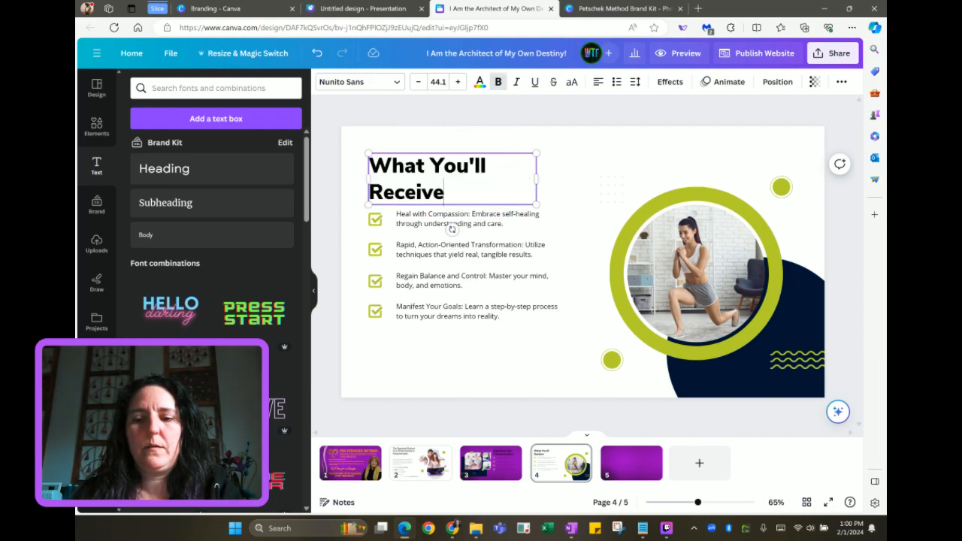
type(":")
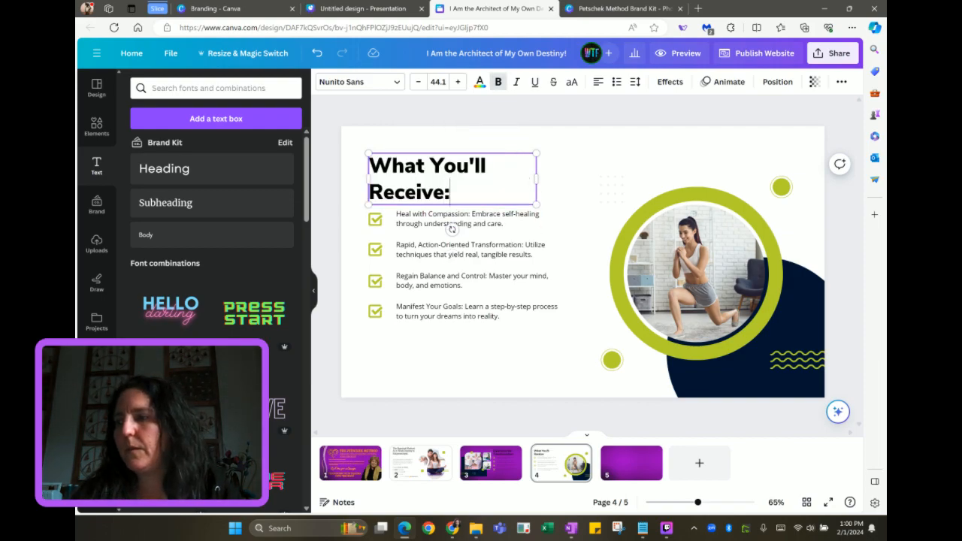
Replace the first two items with the Mindshift Workshops and Actionable Steps text
key("alt+Tab")
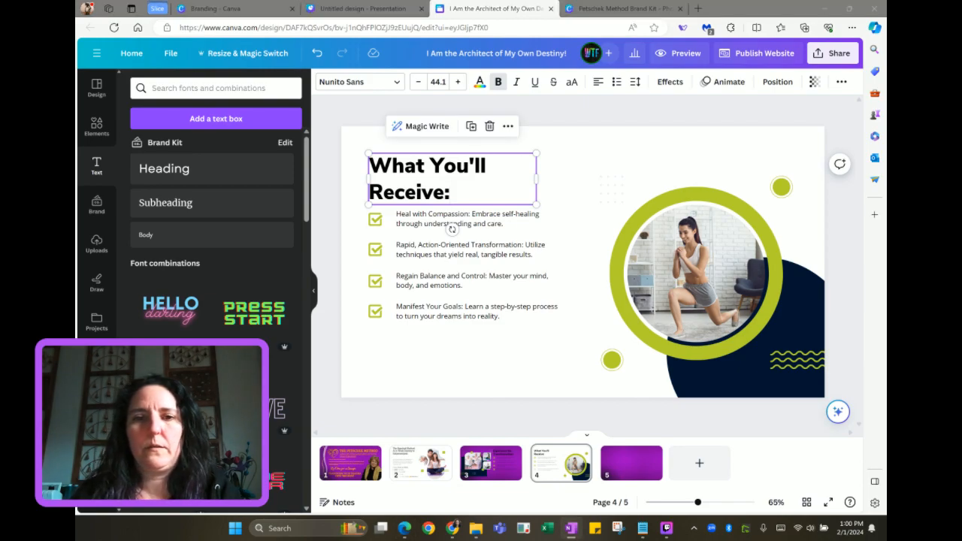
left_click(452, 225)
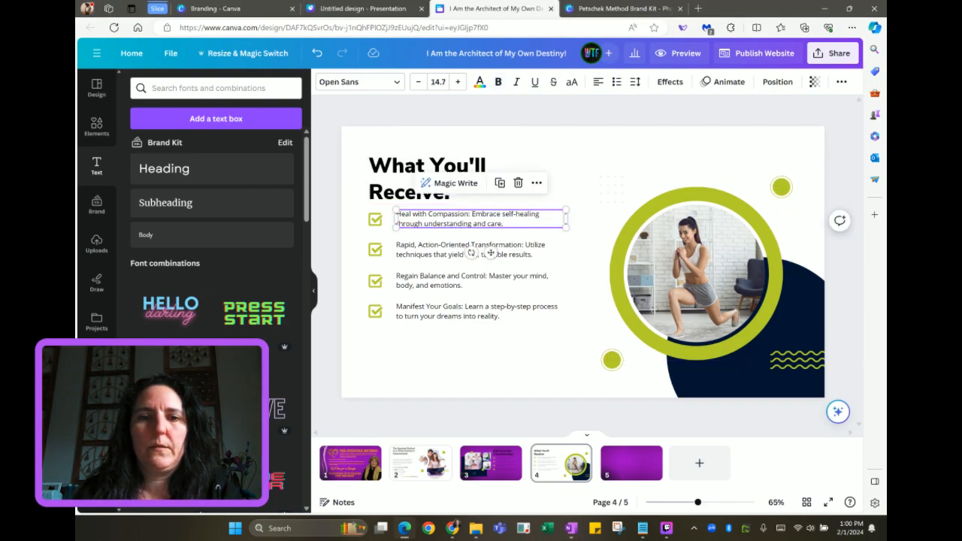
double_click(396, 218)
type("Mindshift Workshops: Ignite the spark of change within.")
key("BackSpace")
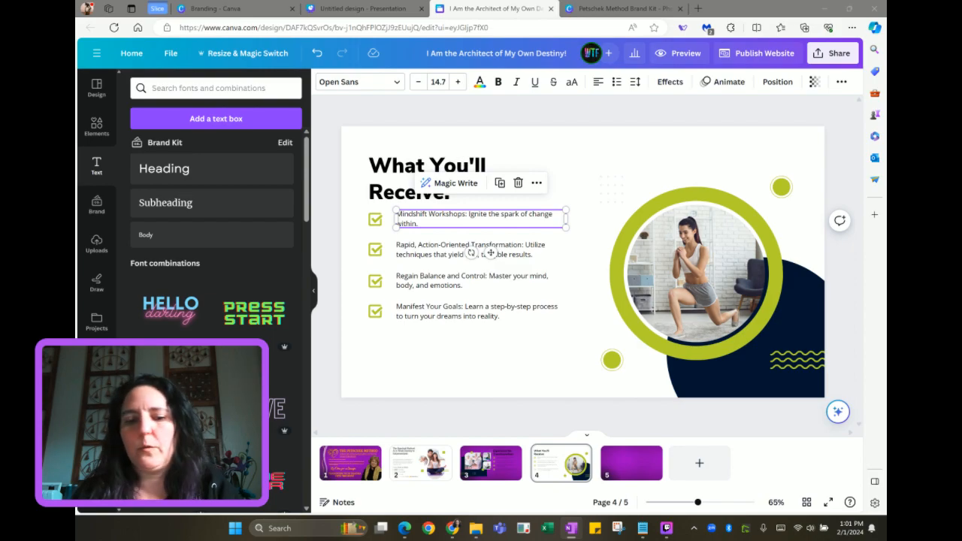
double_click(430, 249)
type("Actionable Steps: Achieve rapid results with clear, structured guidance.")
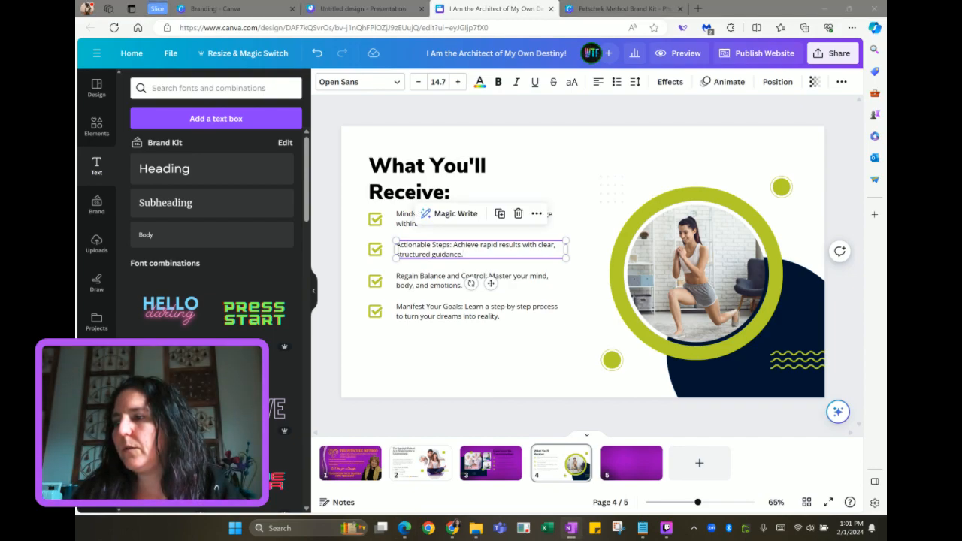
Replace the third and fourth items with Neuroscience-Based Course and Weekly Coaching Sessions text
double_click(430, 284)
type("Neuroscience-Based Course: Retrain your brain for total life control.")
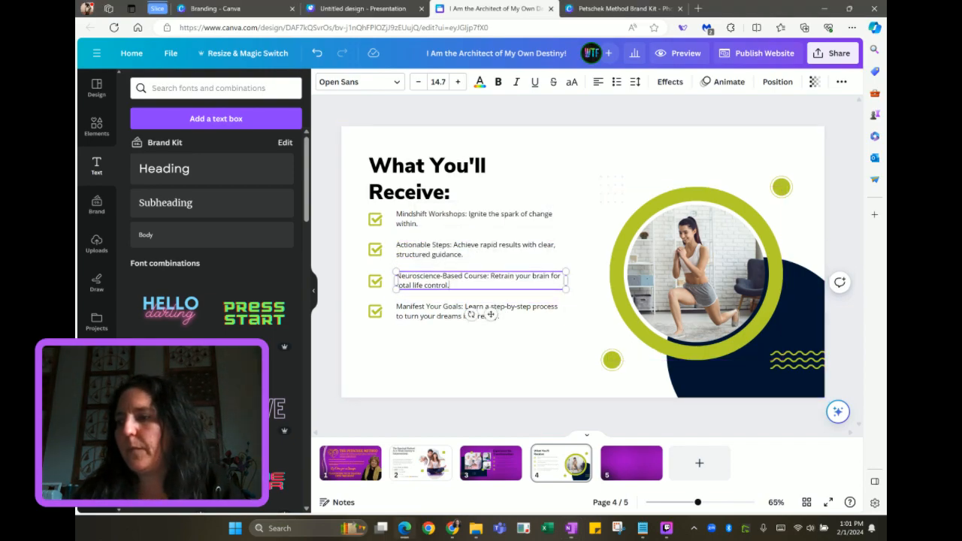
key("alt+Tab")
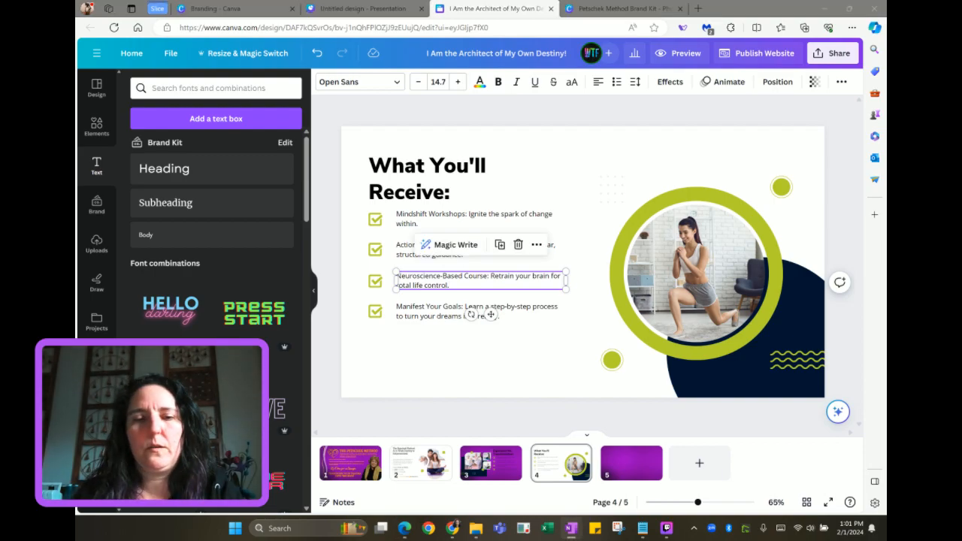
left_click(432, 314)
triple_click(432, 315)
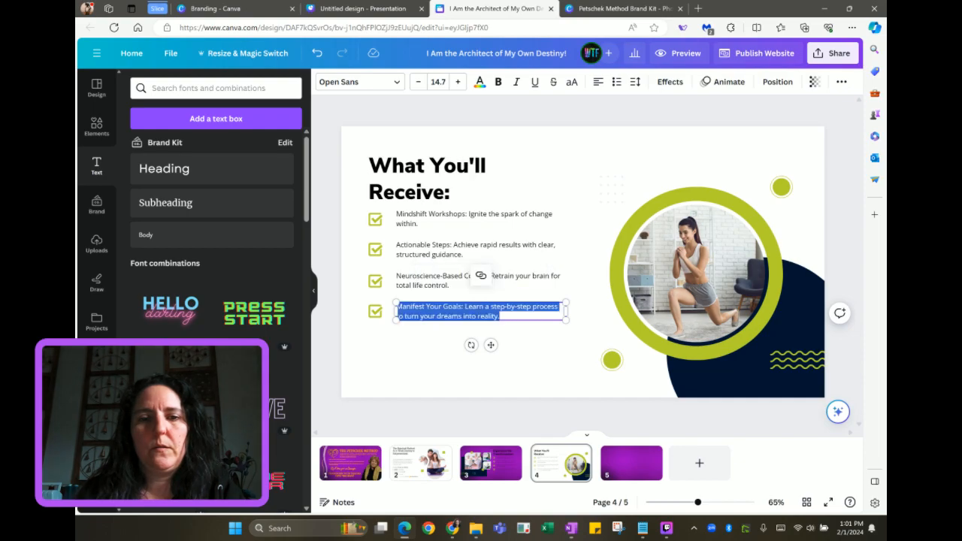
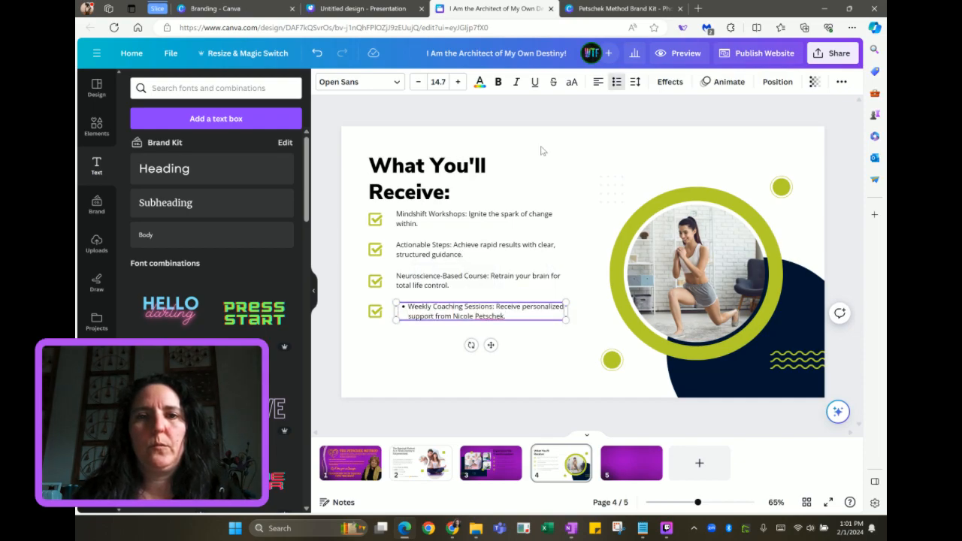
Drop the fourth item's stray bullet, then duplicate its row and place the copy below
left_click(616, 82)
left_click_drag(358, 306, 447, 322)
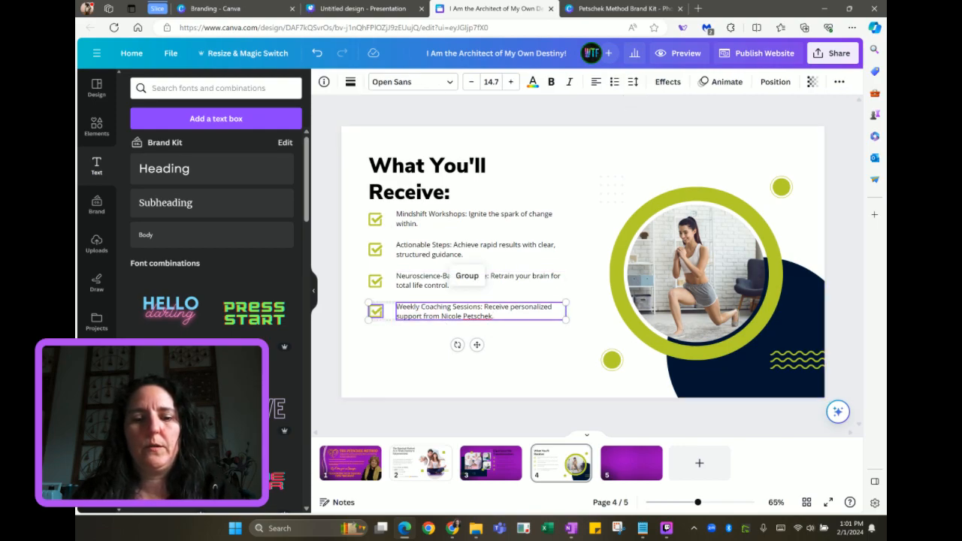
key("ctrl+v")
left_click_drag(454, 318, 448, 339)
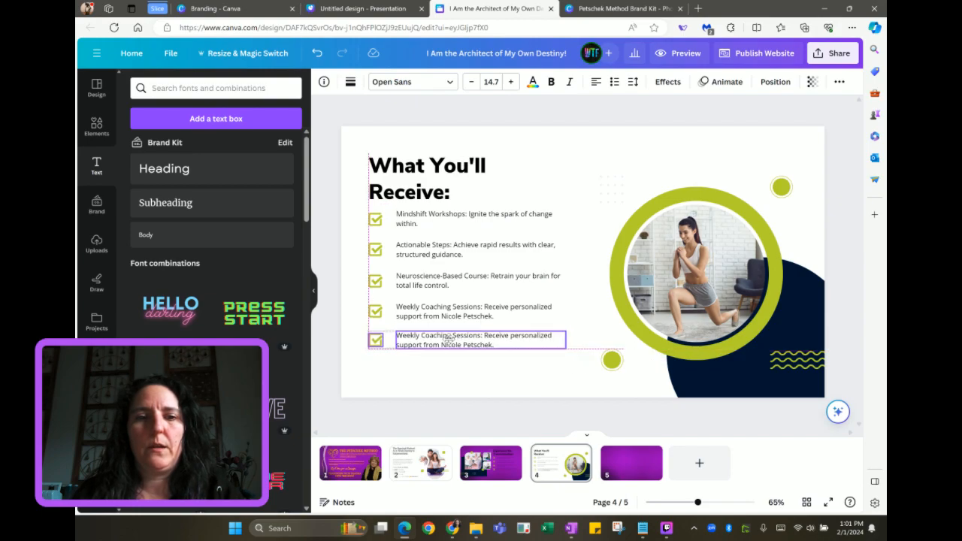
left_click_drag(448, 338, 450, 343)
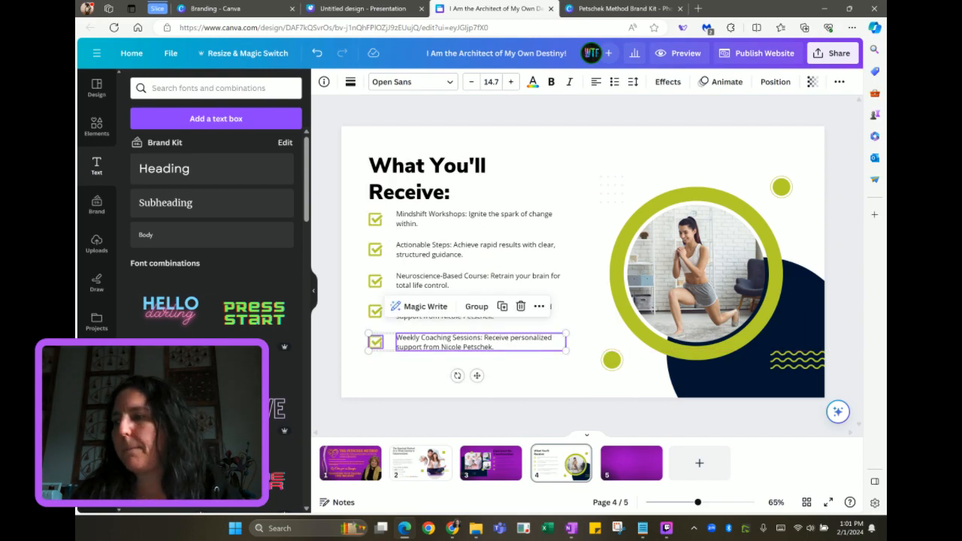
Fill the new fifth row with 'A Supportive Community: Connect with others who understand and care.'
key("alt+Tab")
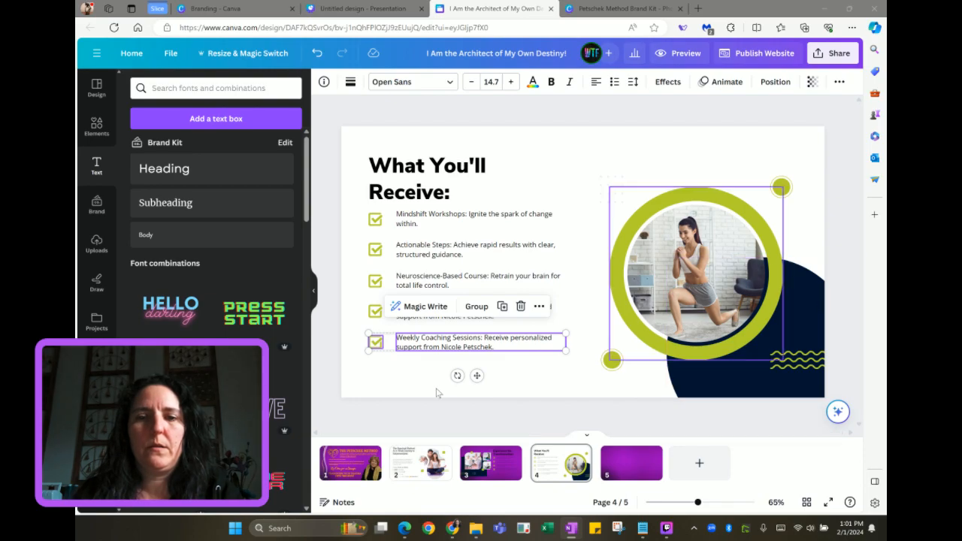
left_click(449, 353)
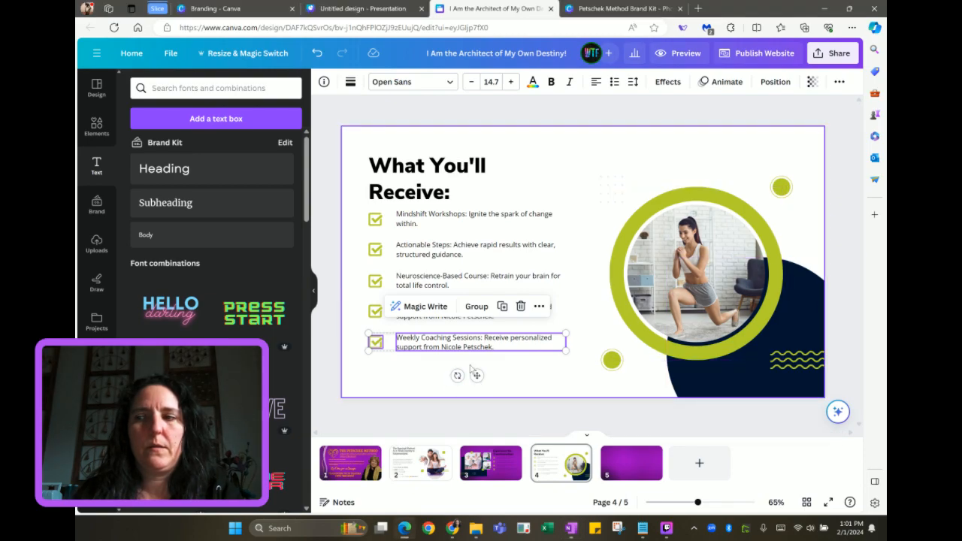
double_click(450, 353)
type("Supportive Community: Connect with others who understand and care")
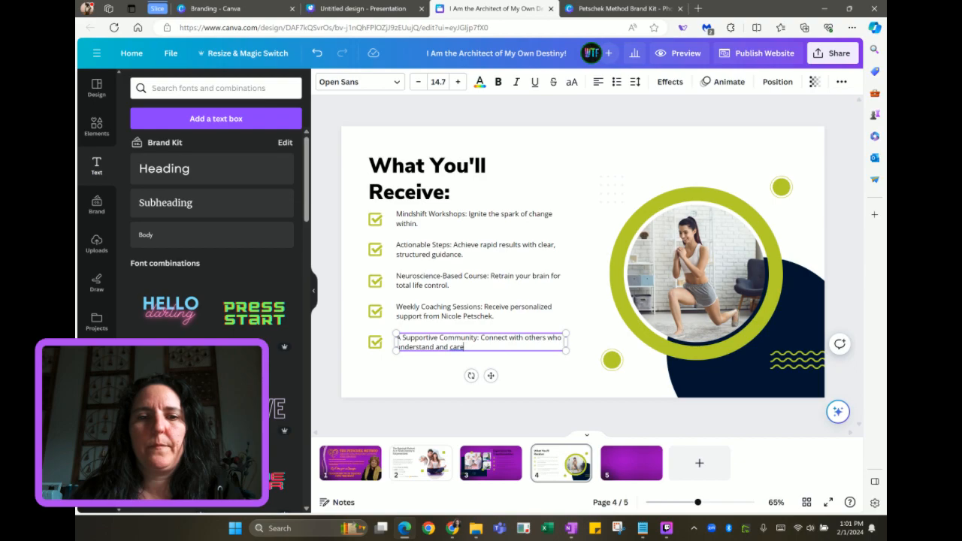
type(".")
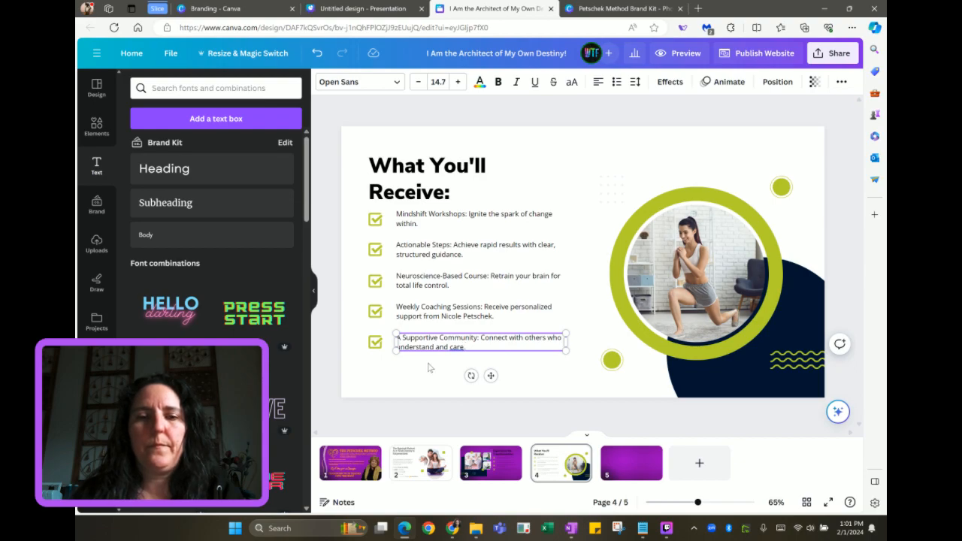
left_click(430, 368)
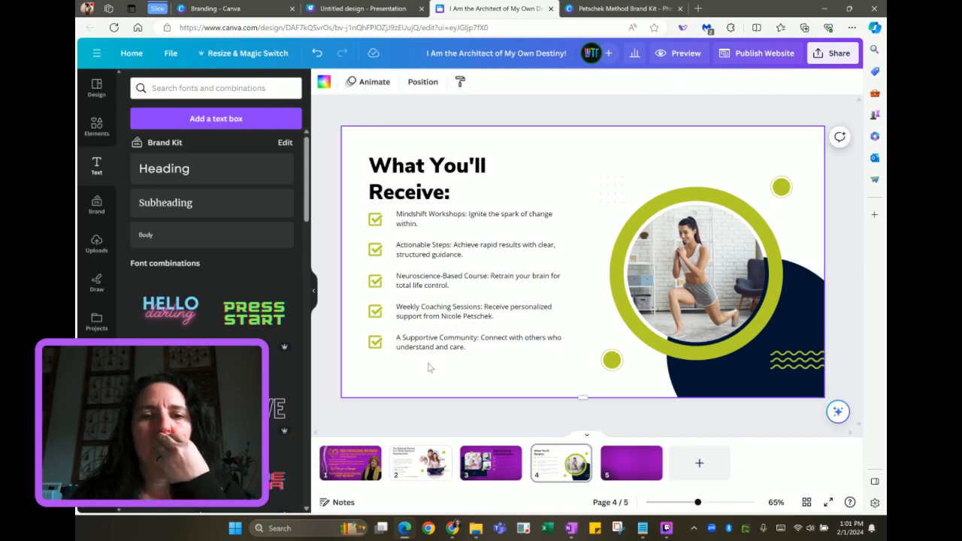
Bold the 'Mindshift Workshops:' and 'Actionable Steps:' labels
left_click(439, 216)
left_click_drag(468, 215, 397, 215)
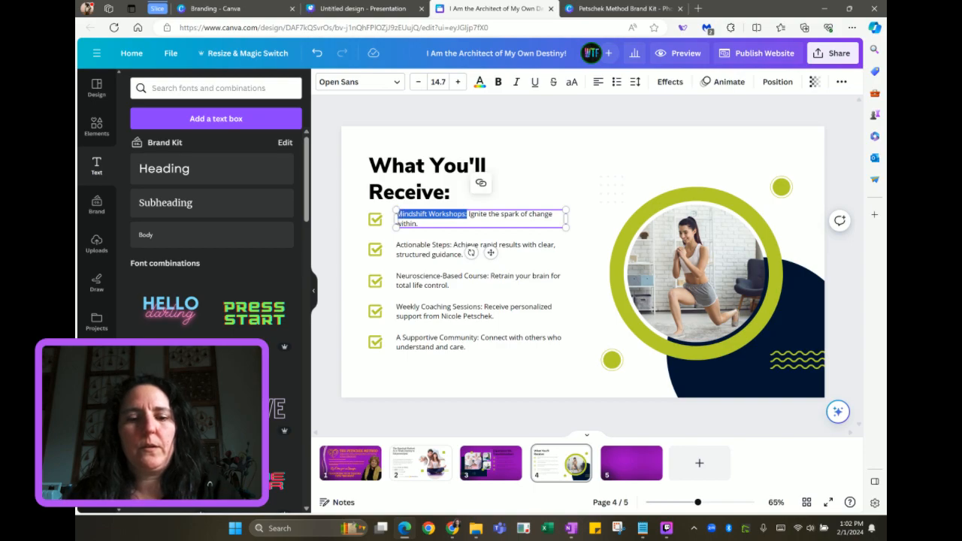
key("ctrl+b")
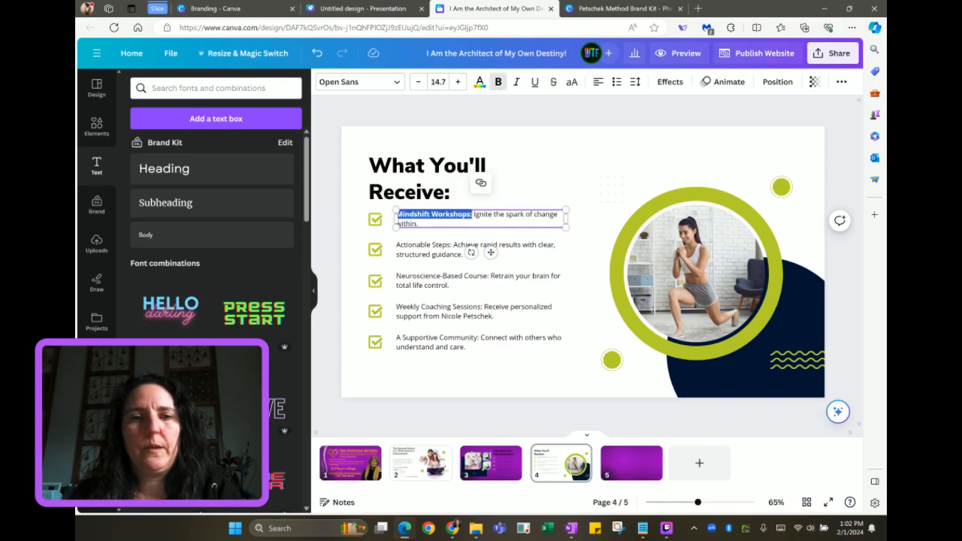
left_click(440, 248)
left_click_drag(452, 245, 397, 246)
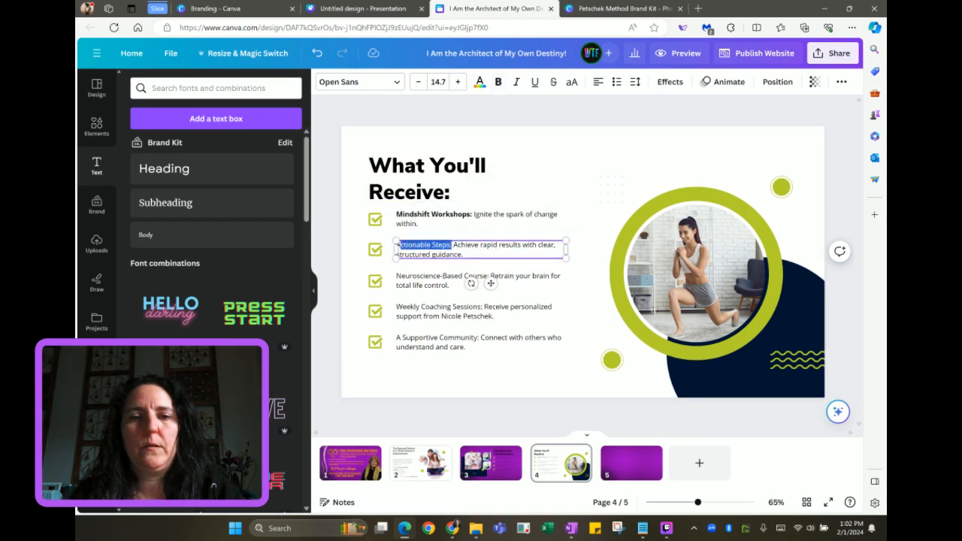
key("ctrl+b")
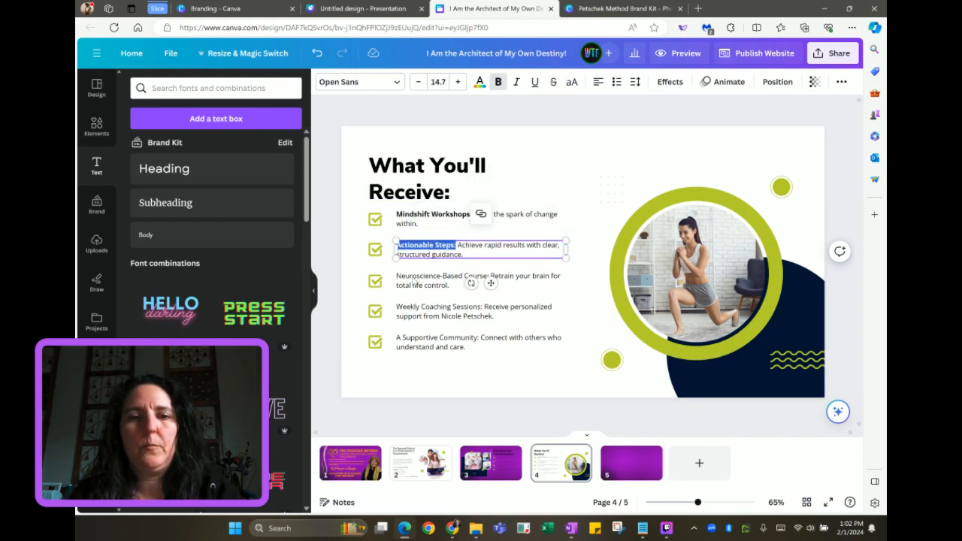
Bold the 'Neuroscience-Based Course:' and 'Weekly Coaching Sessions:' labels
left_click(428, 277)
left_click_drag(489, 276, 396, 272)
key("ctrl+b")
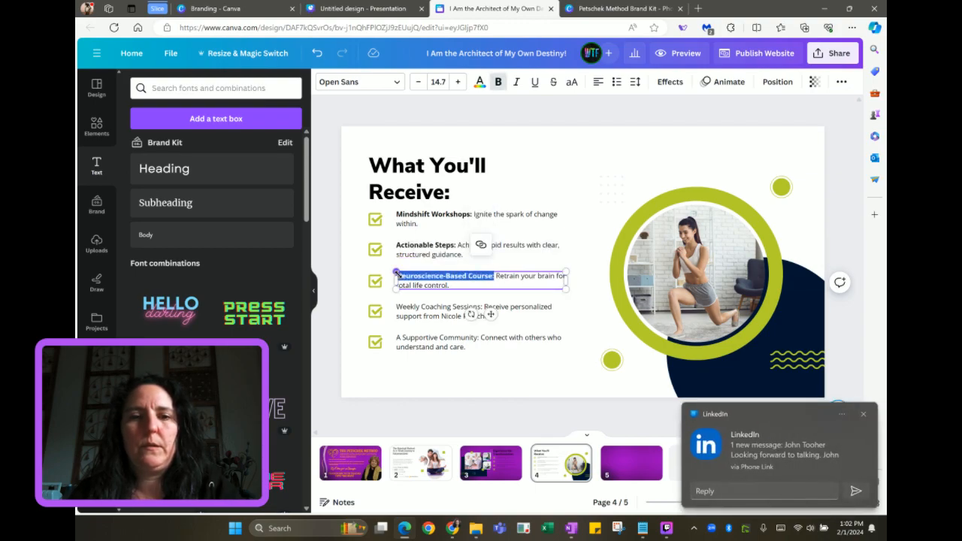
left_click(448, 316)
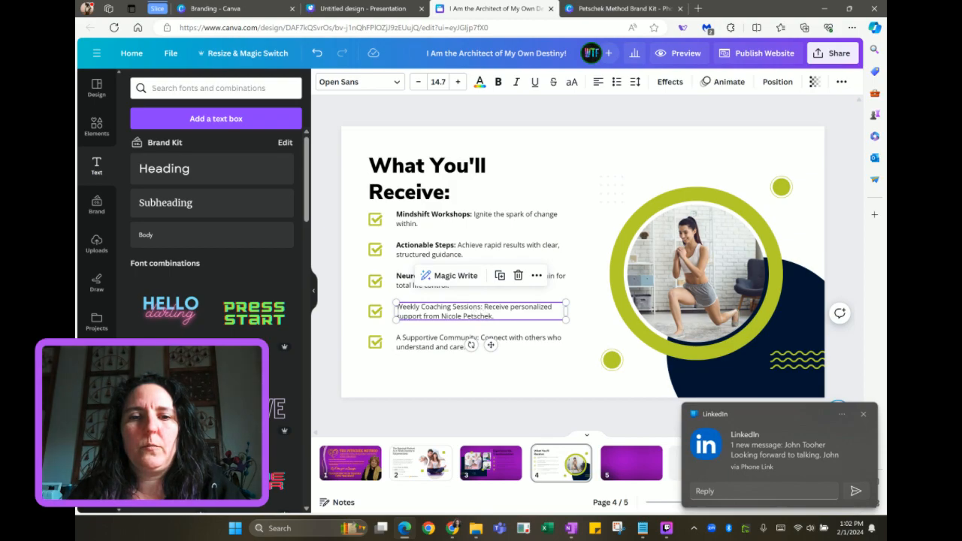
left_click(482, 308)
left_click_drag(482, 308, 396, 306)
key("ctrl+b")
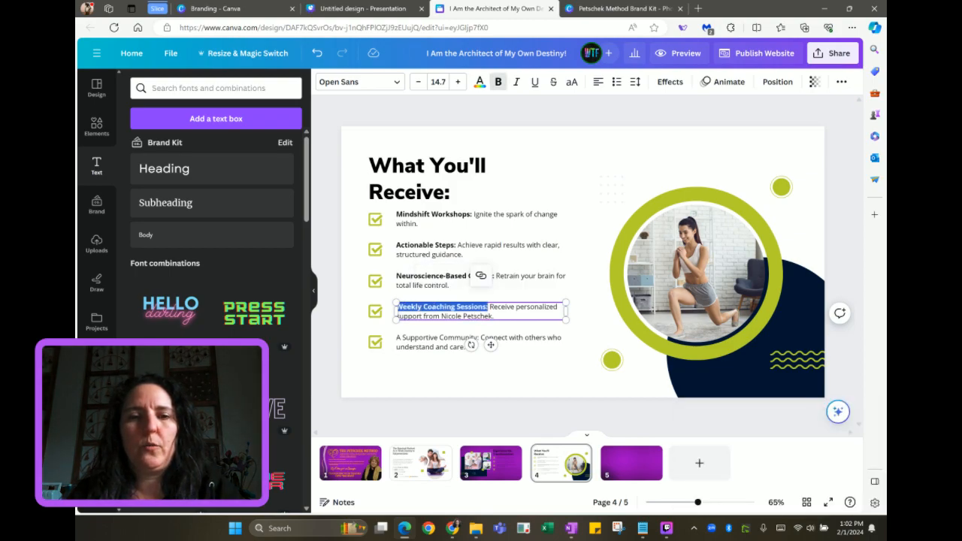
Bold the 'A Supportive Community:' label on the fifth item
left_click(420, 337)
left_click_drag(467, 347, 398, 340)
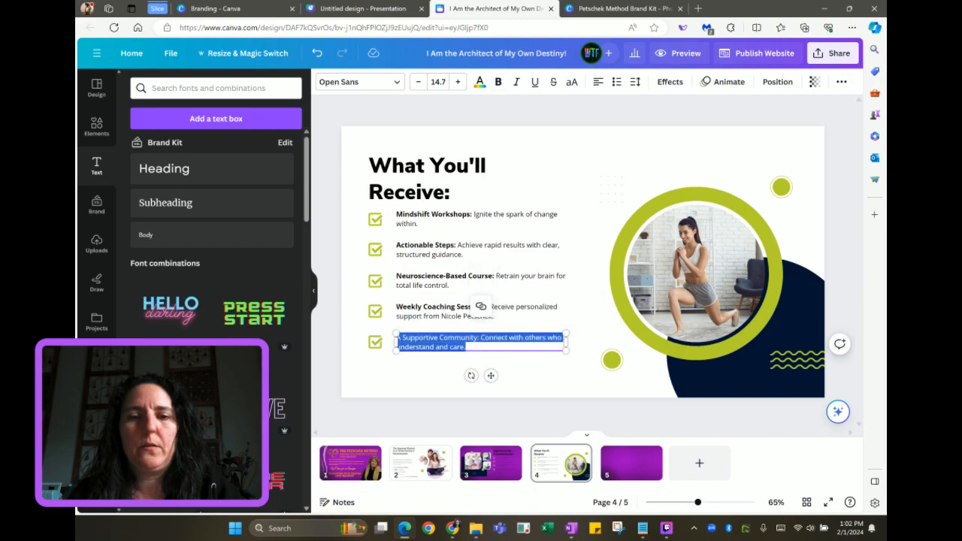
left_click(479, 338)
left_click_drag(479, 339, 397, 339)
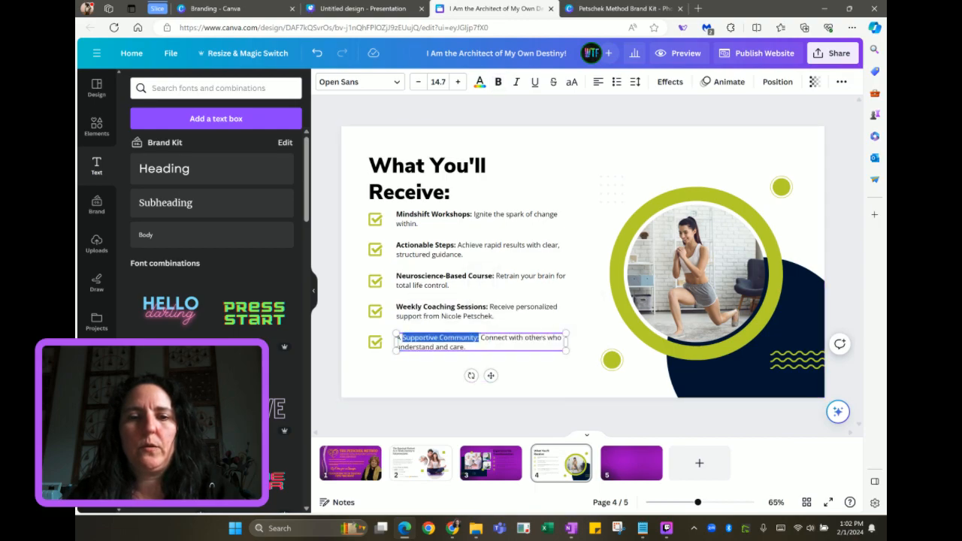
key("ctrl+b")
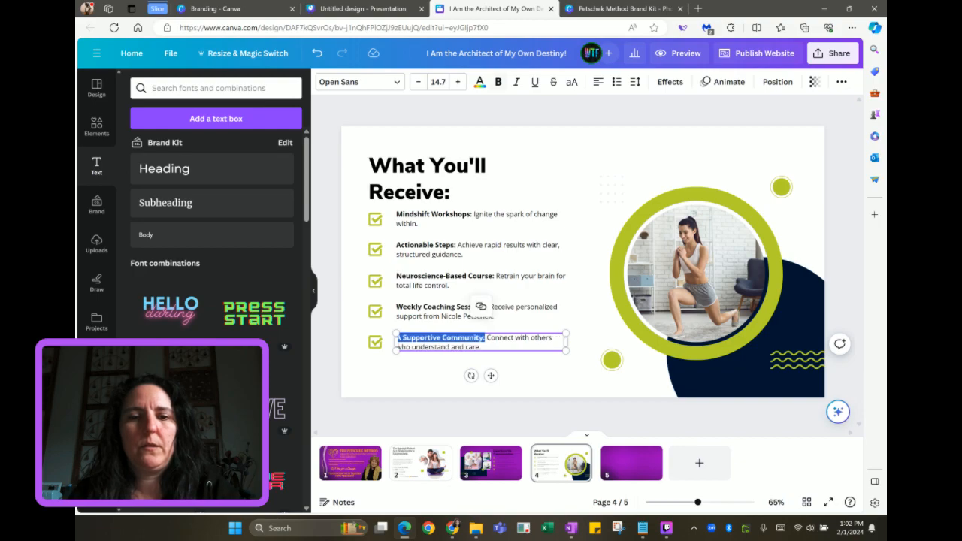
left_click(397, 376)
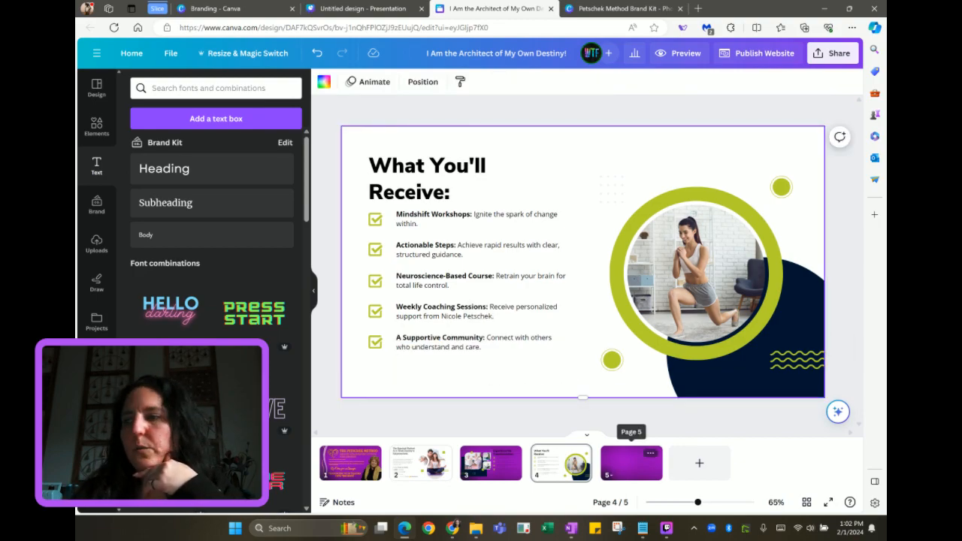
key("alt+Tab")
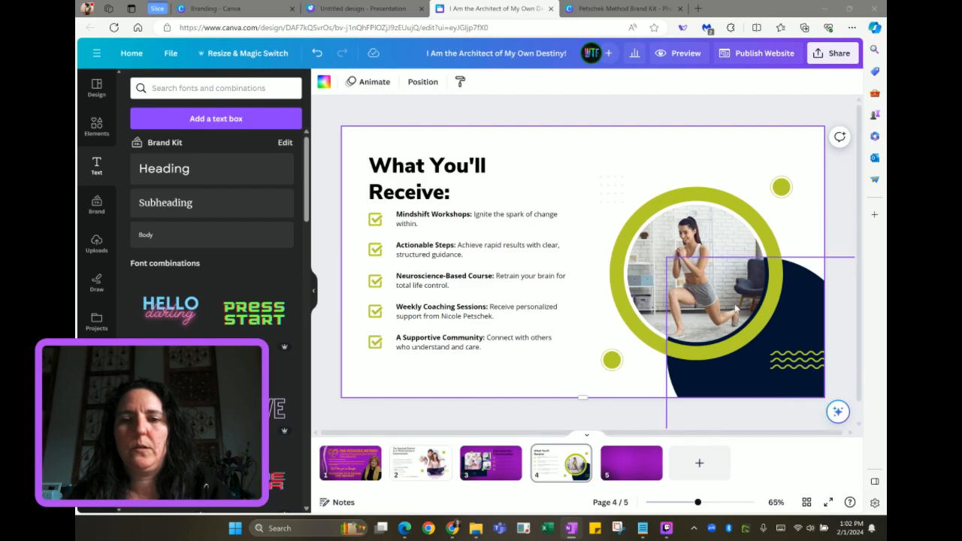
left_click(372, 17)
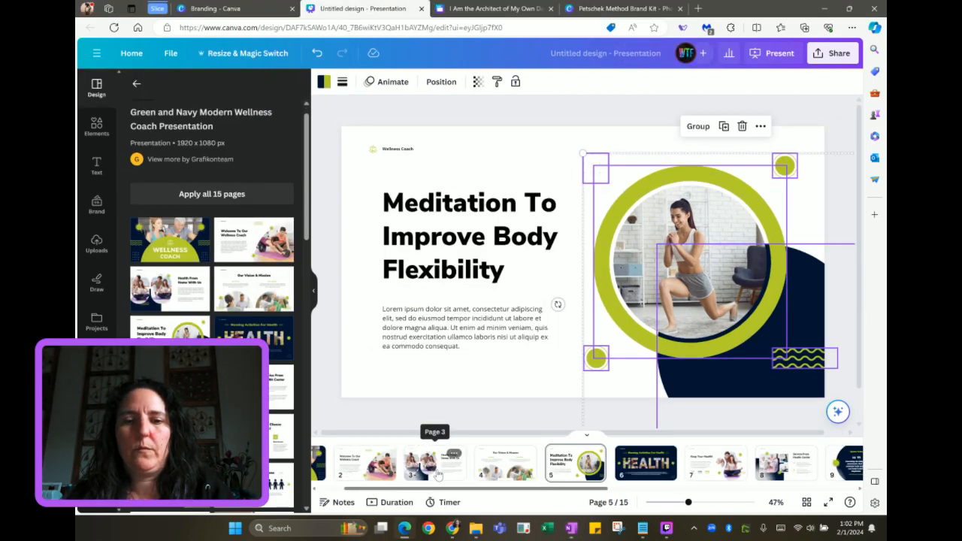
scroll(438, 473, "right", 5)
scroll(438, 473, "right", 4)
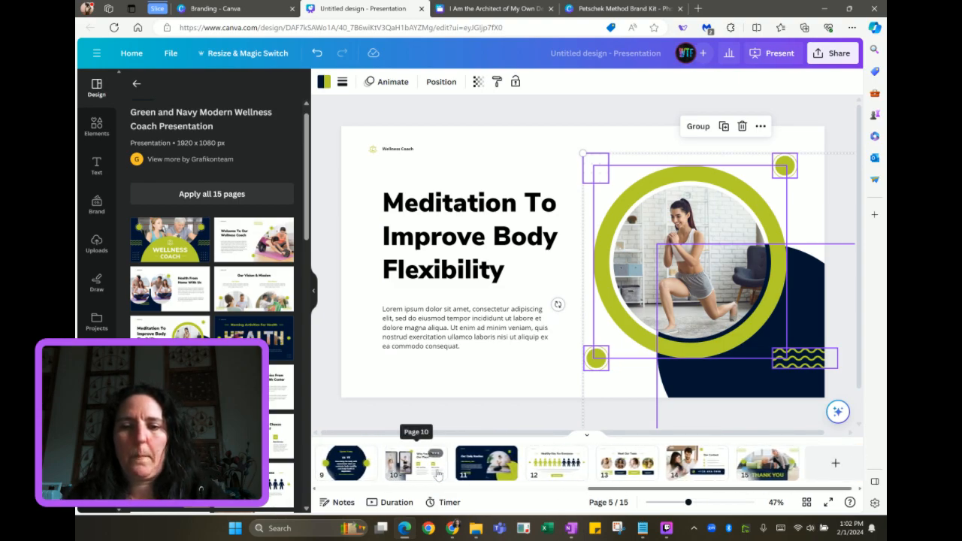
left_click(488, 471)
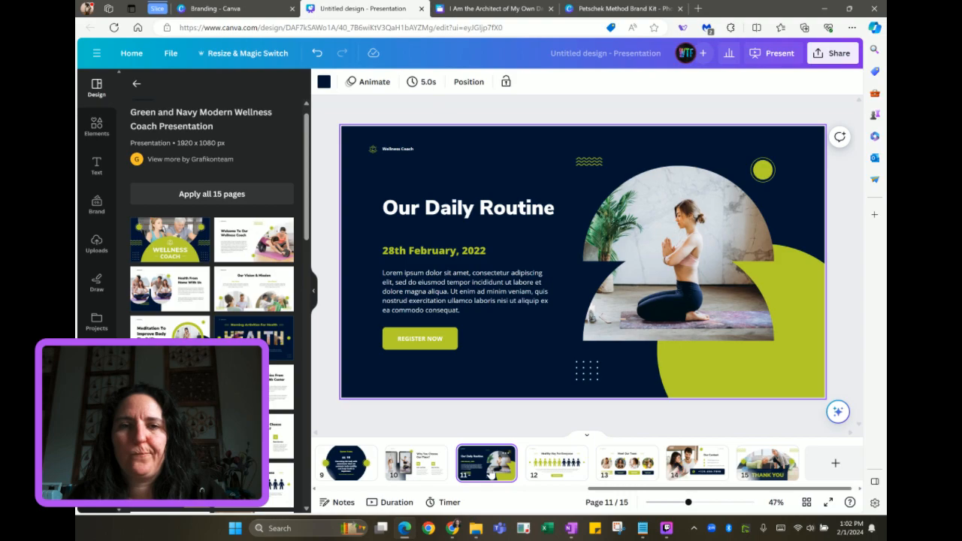
left_click(492, 9)
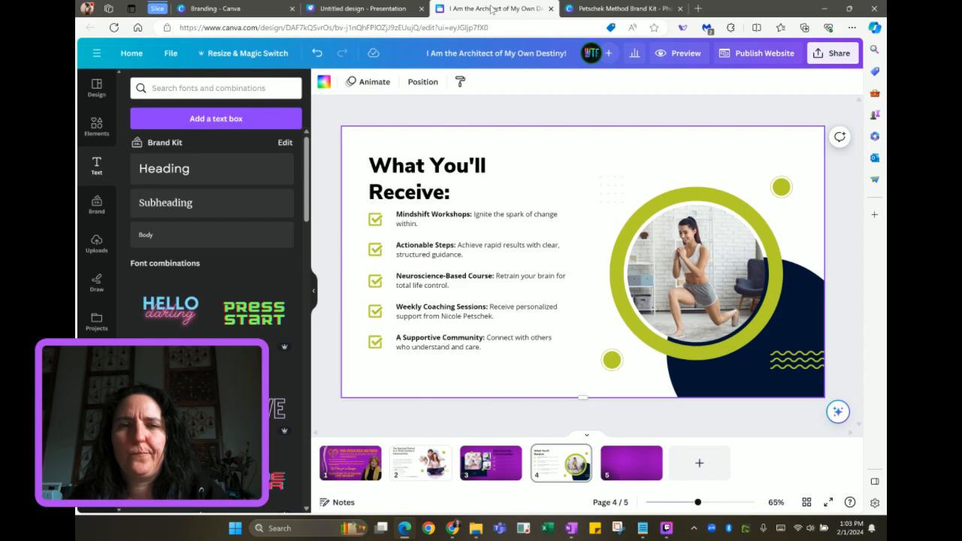
left_click(404, 14)
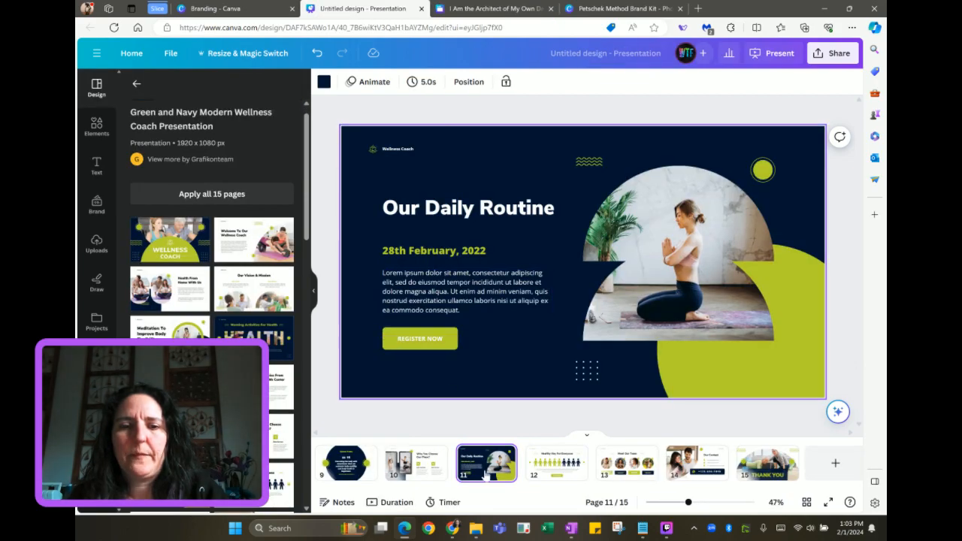
scroll(481, 481, "up", 1)
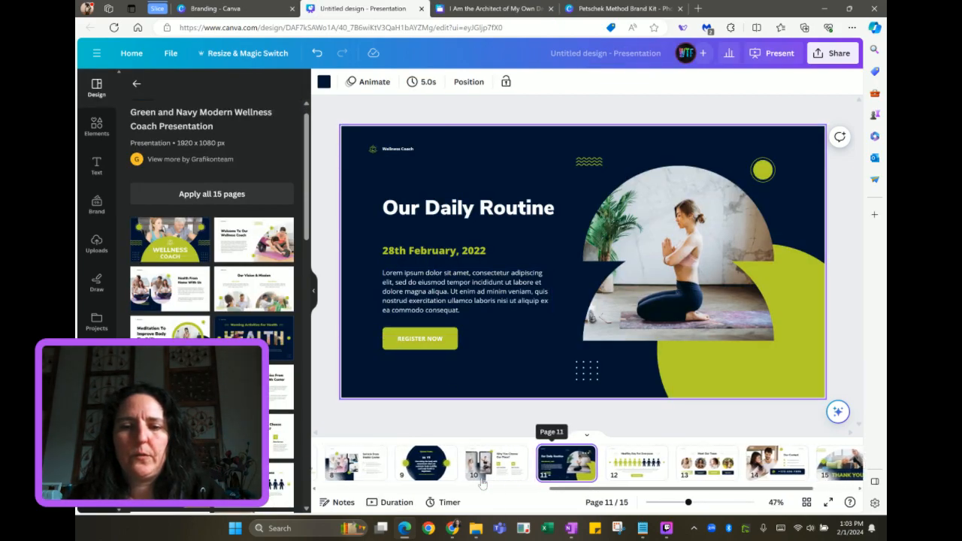
scroll(481, 482, "up", 5)
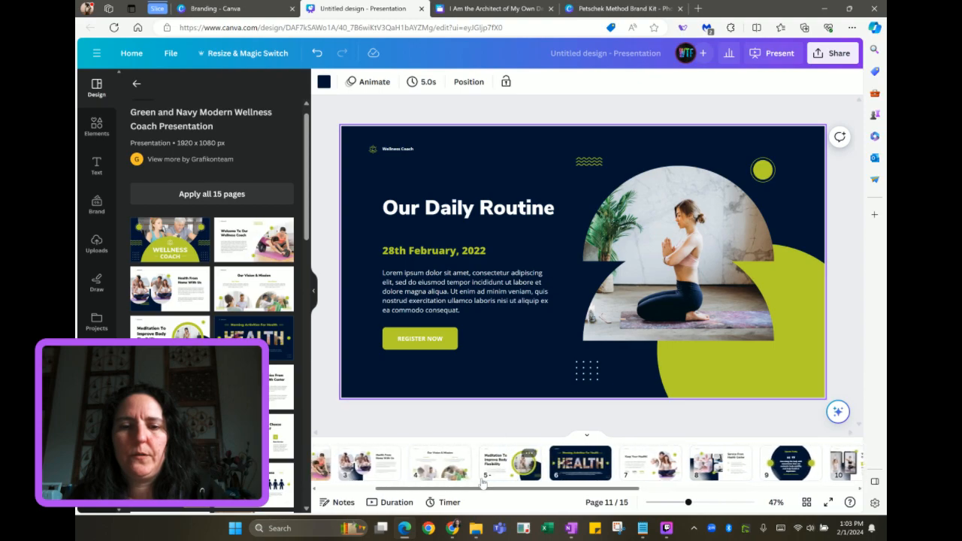
scroll(481, 481, "up", 3)
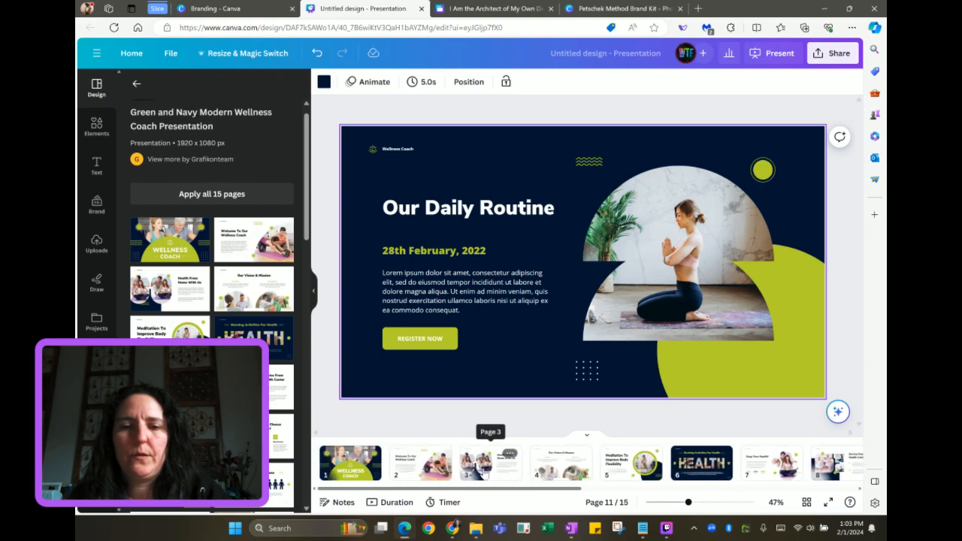
left_click(485, 472)
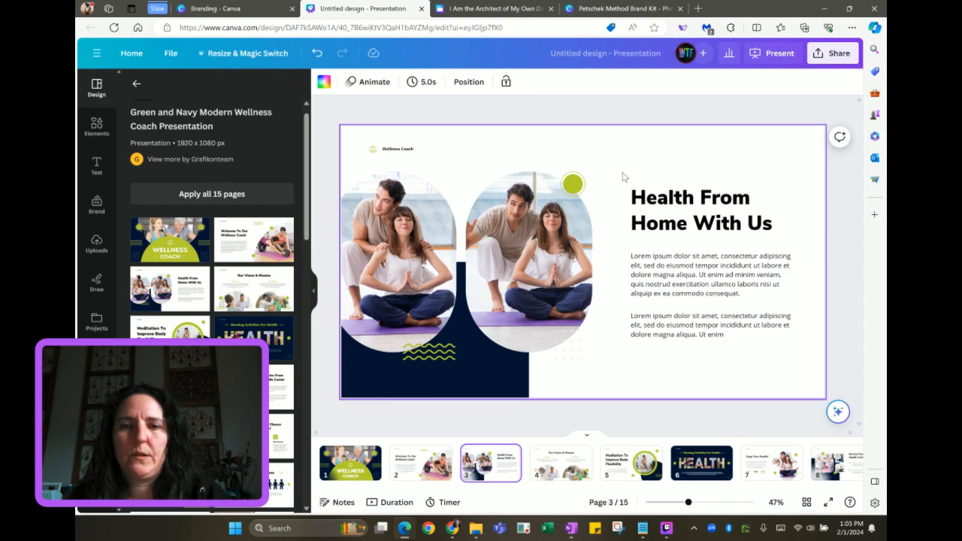
left_click_drag(622, 176, 742, 358)
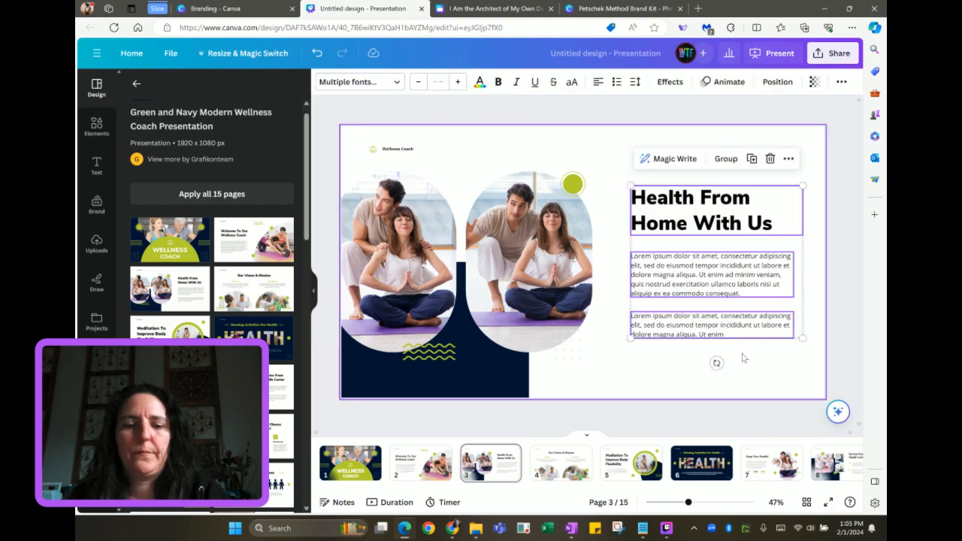
key("ctrl+Tab")
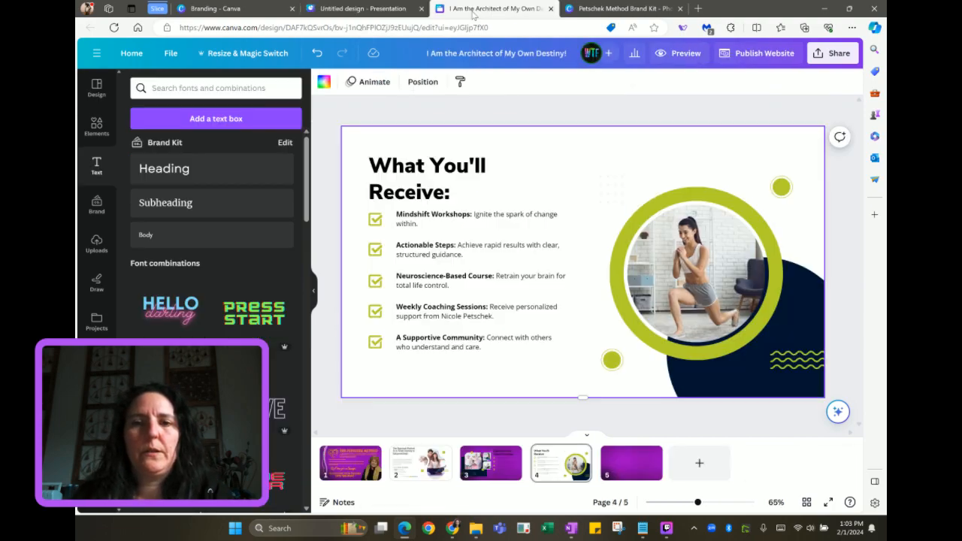
Paste the heading and paragraphs onto purple page 5's right side
left_click(632, 466)
key("ctrl+v")
left_click_drag(459, 244, 673, 271)
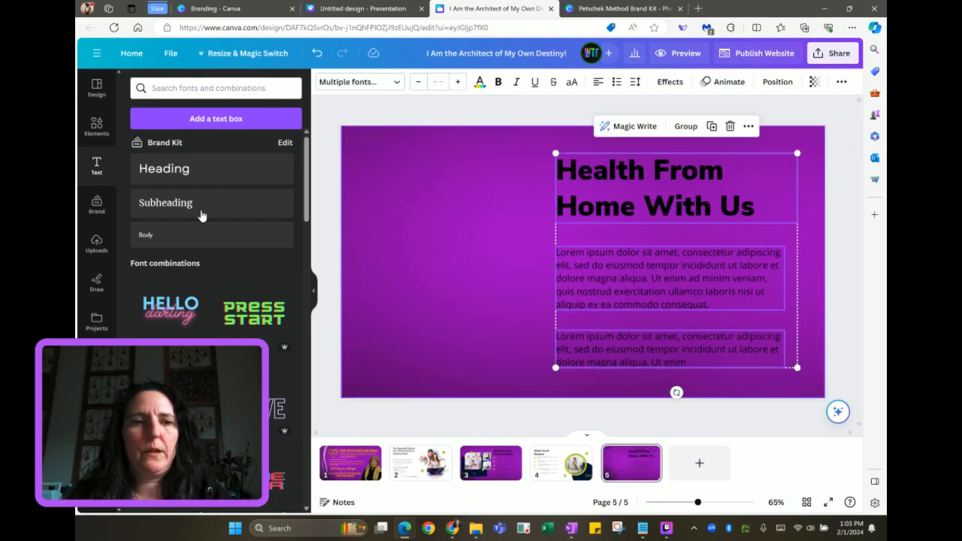
Add the DSC_0249ok.jpg brand photo and place it on the page's left side
left_click(101, 217)
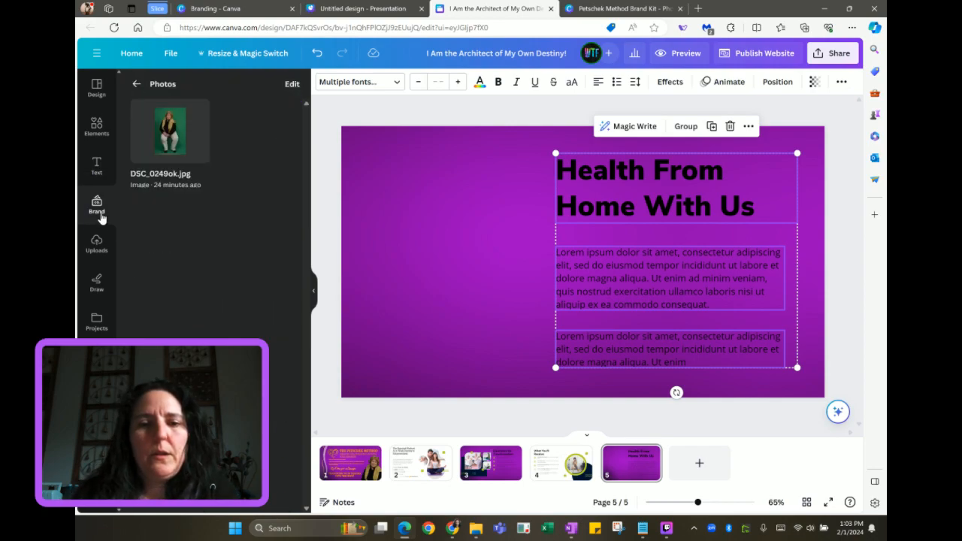
left_click(170, 134)
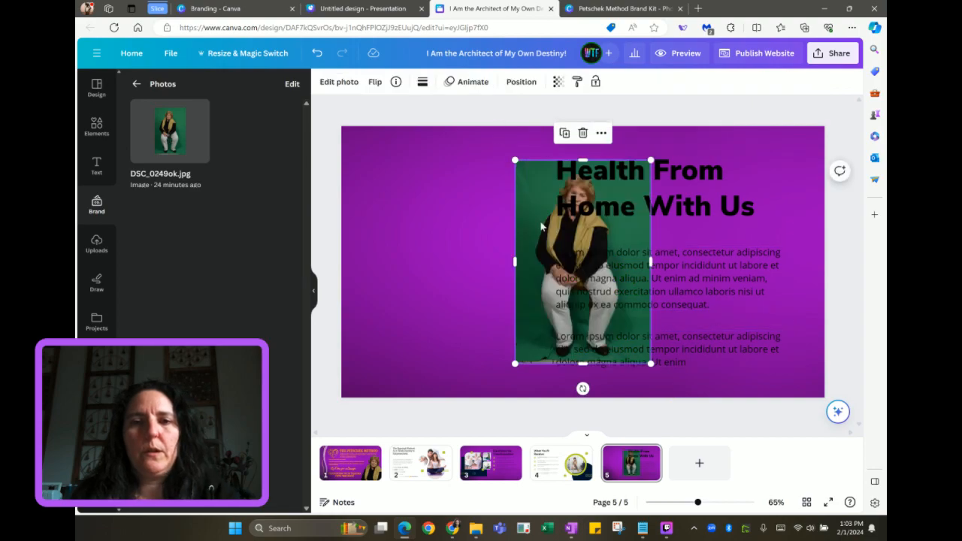
left_click_drag(548, 242, 403, 242)
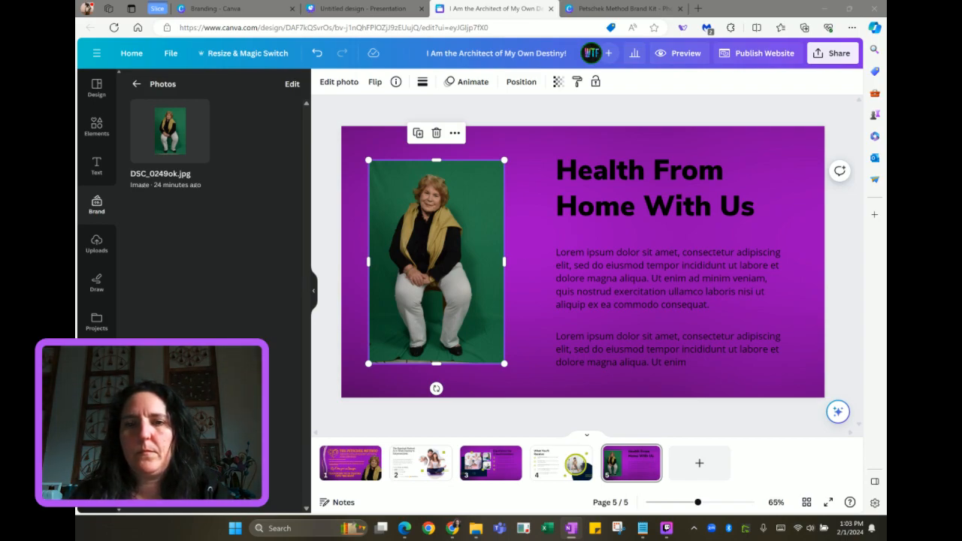
Replace the page 5 heading with a bold title: the coach's first name plus 'Promise:'
double_click(608, 206)
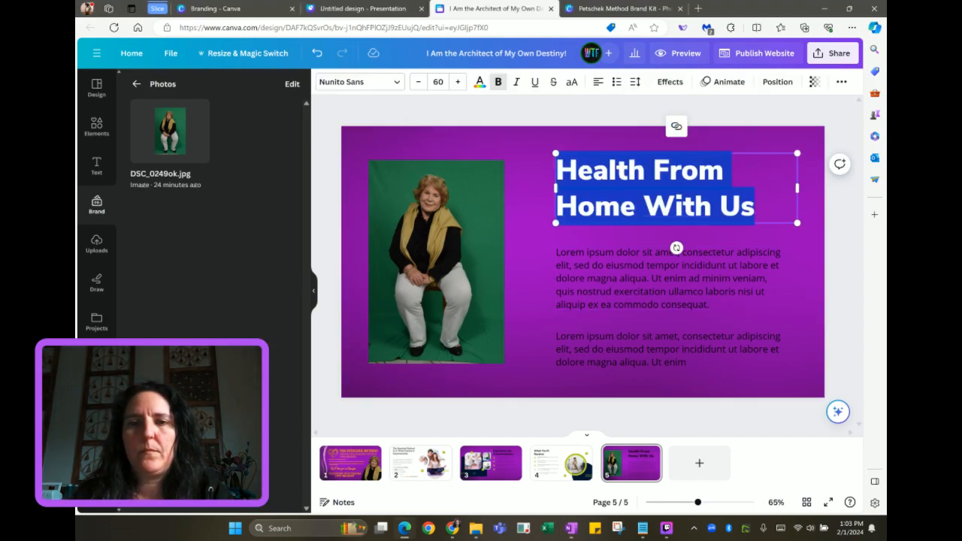
type("Nicole's Promise:")
key("ctrl+b")
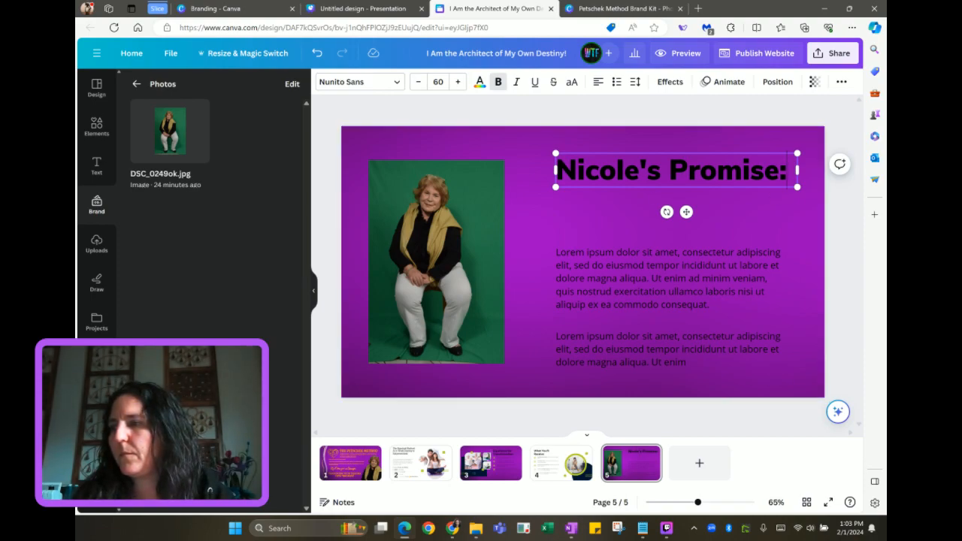
key("alt+Tab")
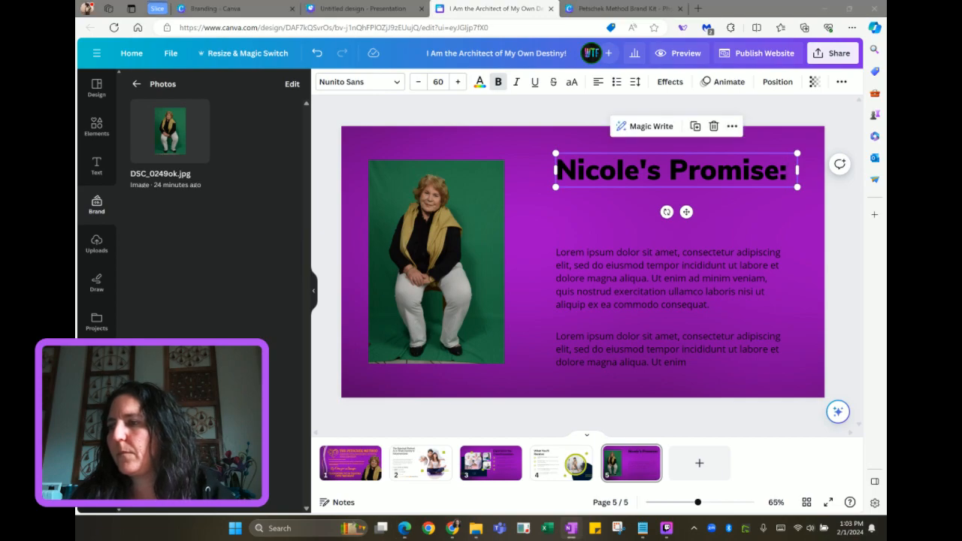
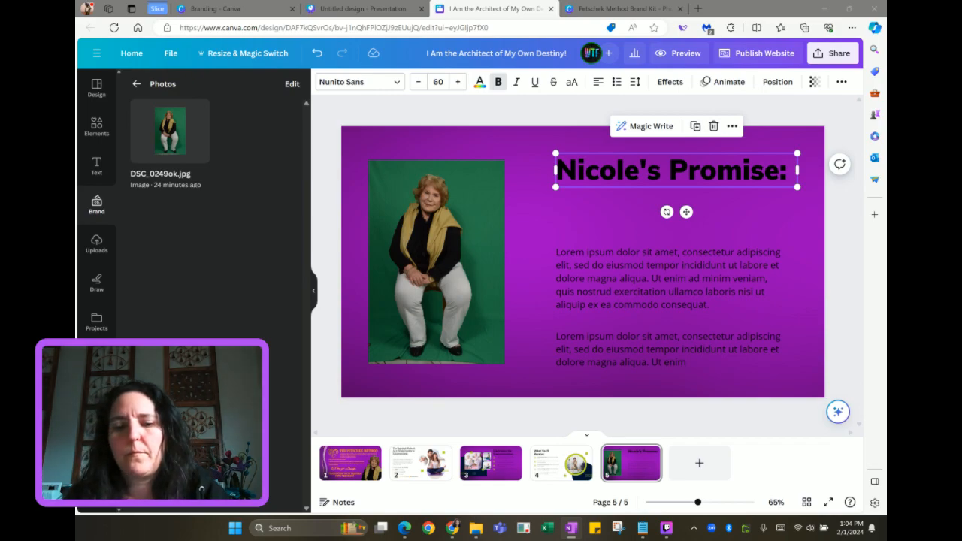
Replace page 5's first Lorem paragraph with the 'I empower women…' text, positioned directly under the title
left_click(766, 262)
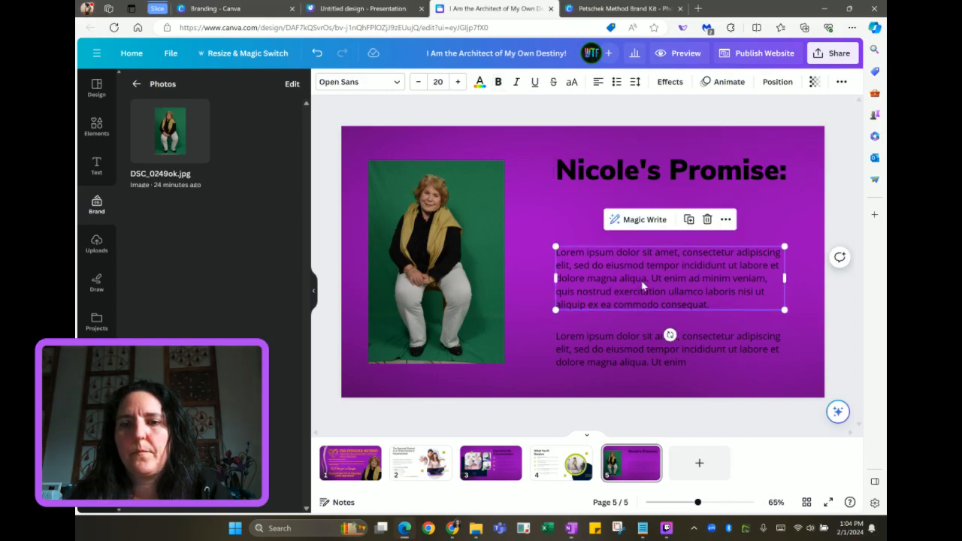
key("ctrl+a")
type("I empower women who have faced abuse to reclaim their lives. Learn to manage life's challenges with positive responses and become the architect of your destiny.")
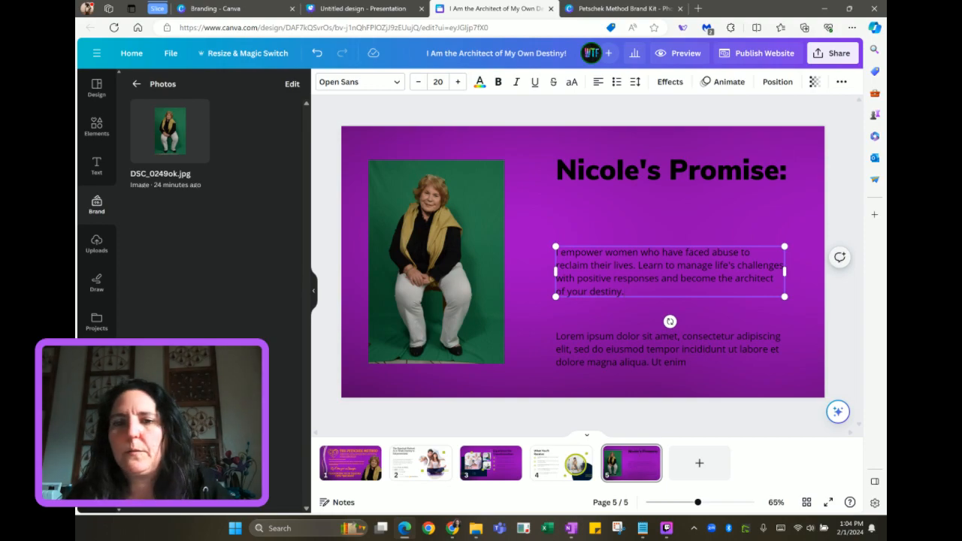
left_click_drag(621, 276, 618, 218)
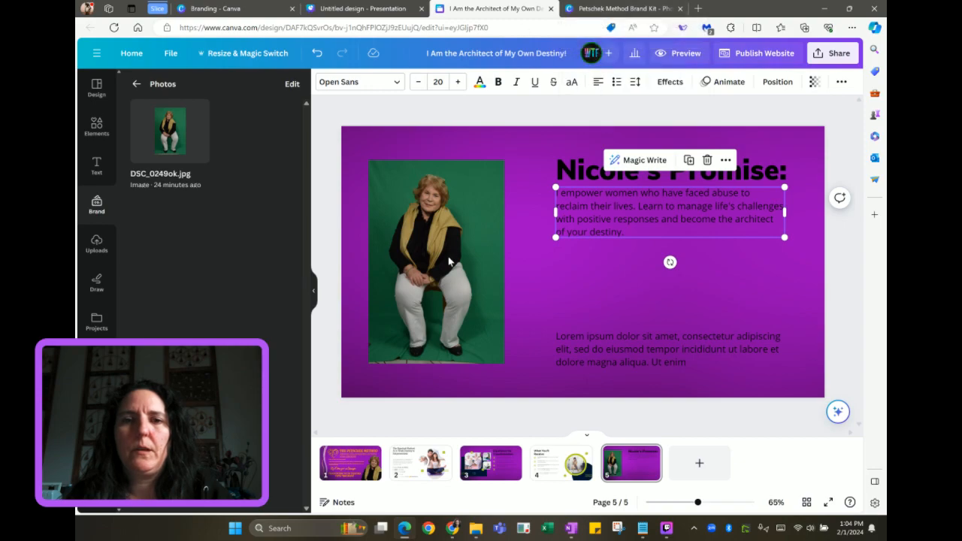
left_click(487, 474)
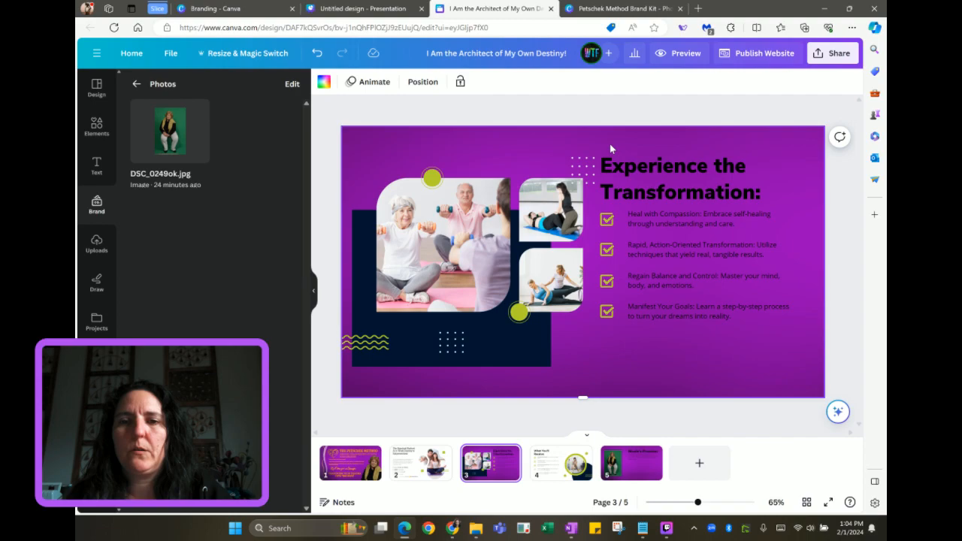
Swap page 5's leftover placeholder for page 3's heading and first checkbox bullet, placed below the paragraph
left_click(653, 224)
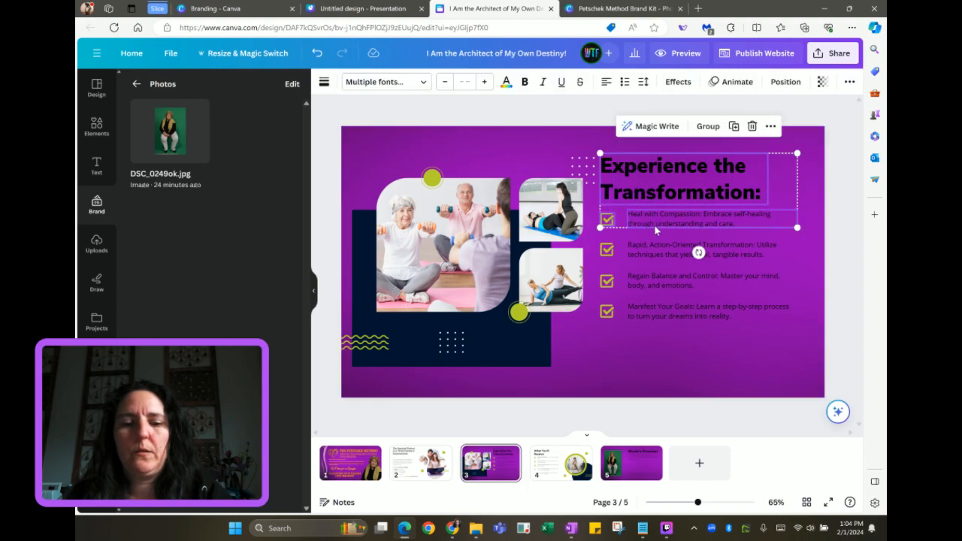
left_click(625, 460)
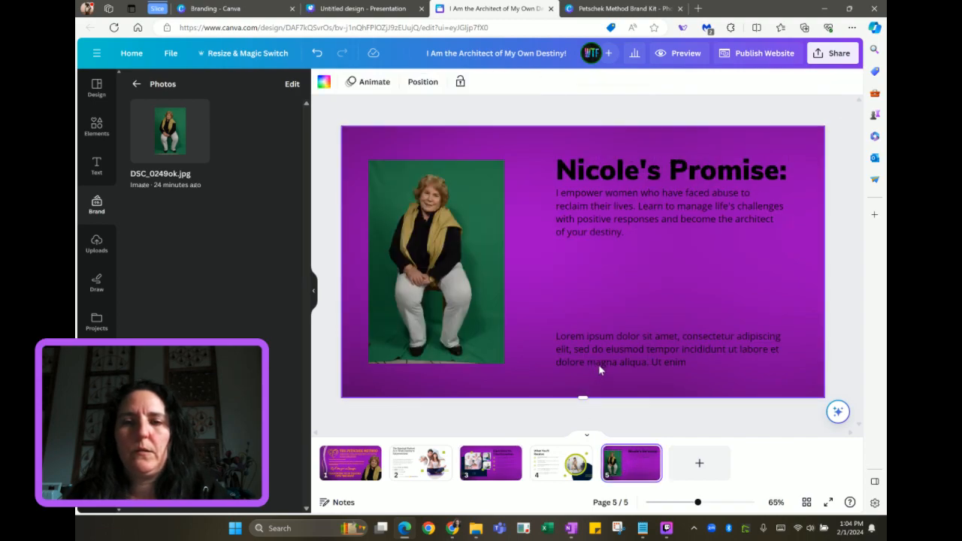
left_click(620, 348)
key("Delete")
key("ctrl+v")
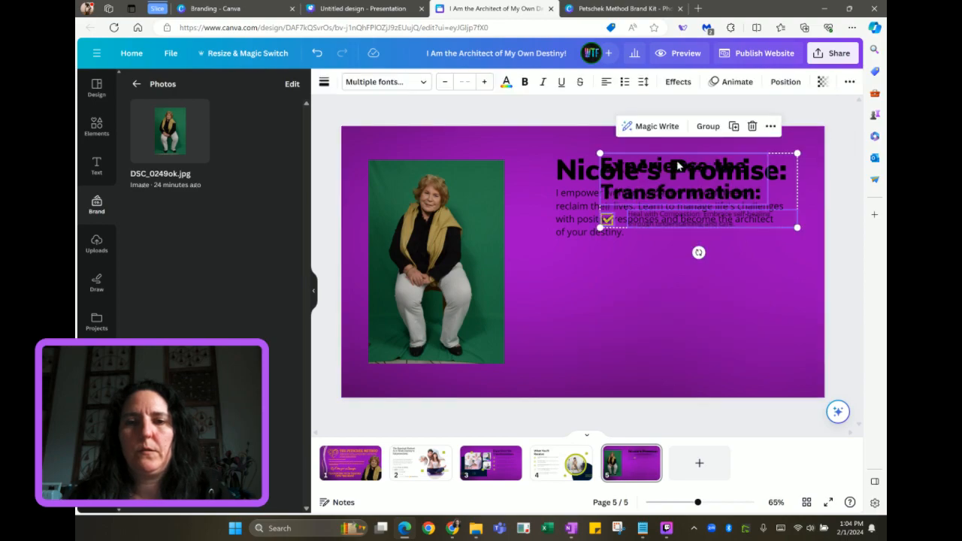
left_click_drag(622, 162, 635, 266)
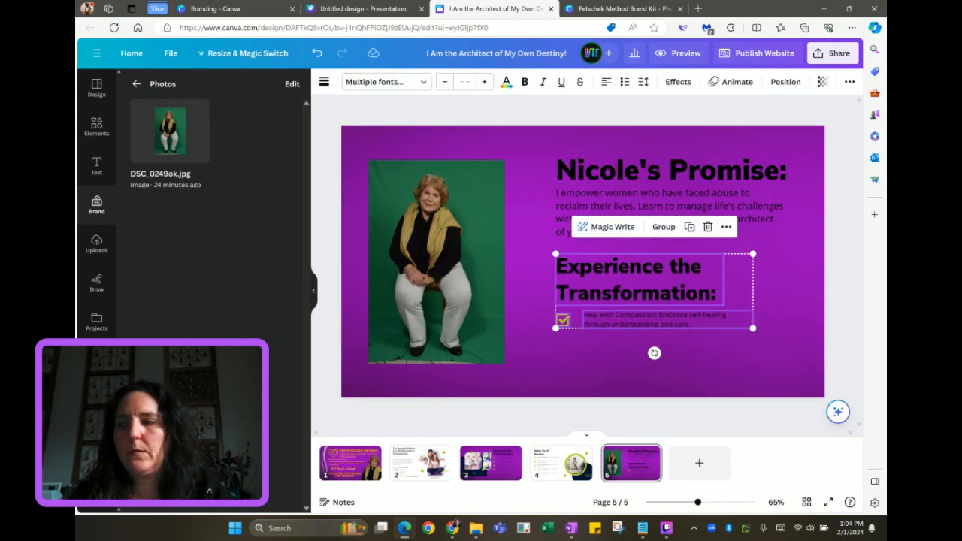
Retitle the pasted heading 'Beyond Traditional Therapy:' and widen it to wrap onto two lines
key("alt+Tab")
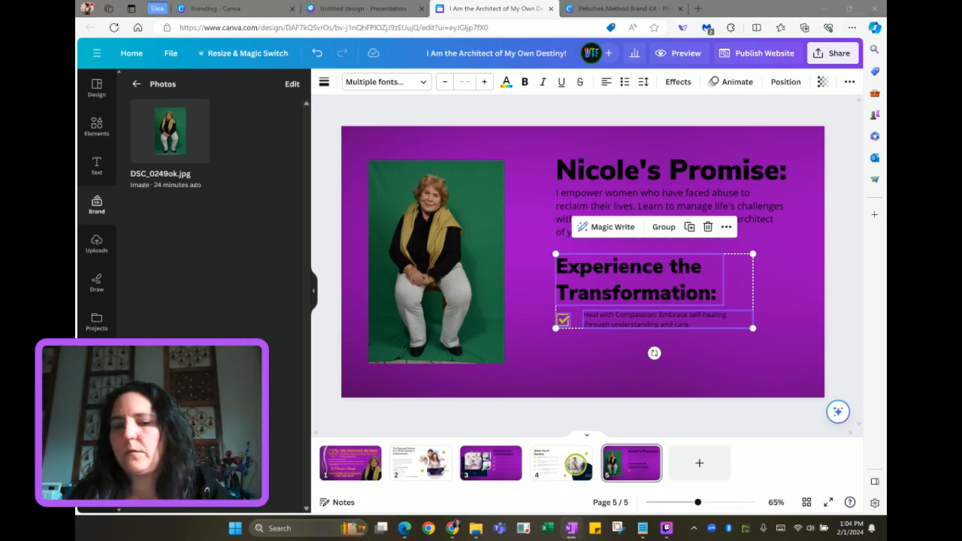
left_click(804, 282)
left_click(616, 287)
key("ctrl+a")
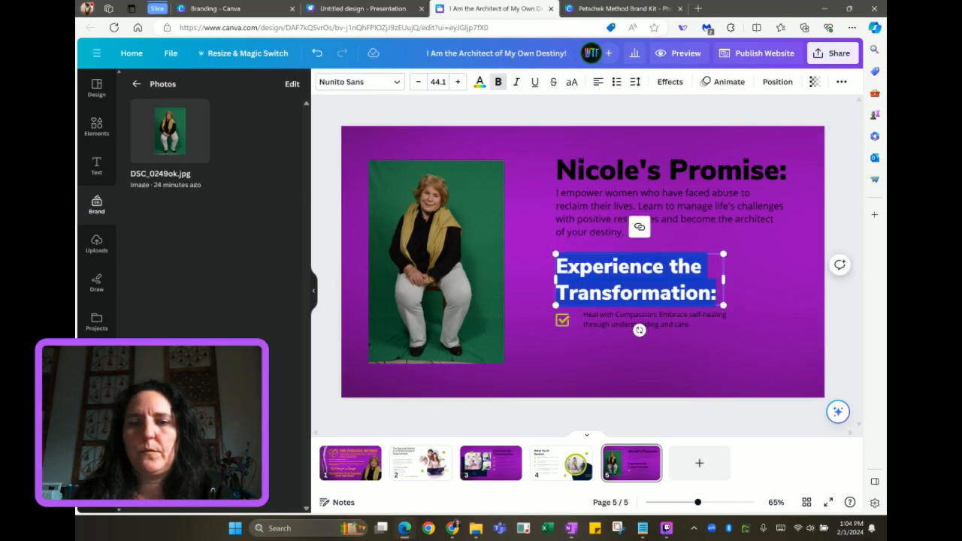
type("Beyond Traditional Therapy:")
left_click_drag(726, 295, 762, 293)
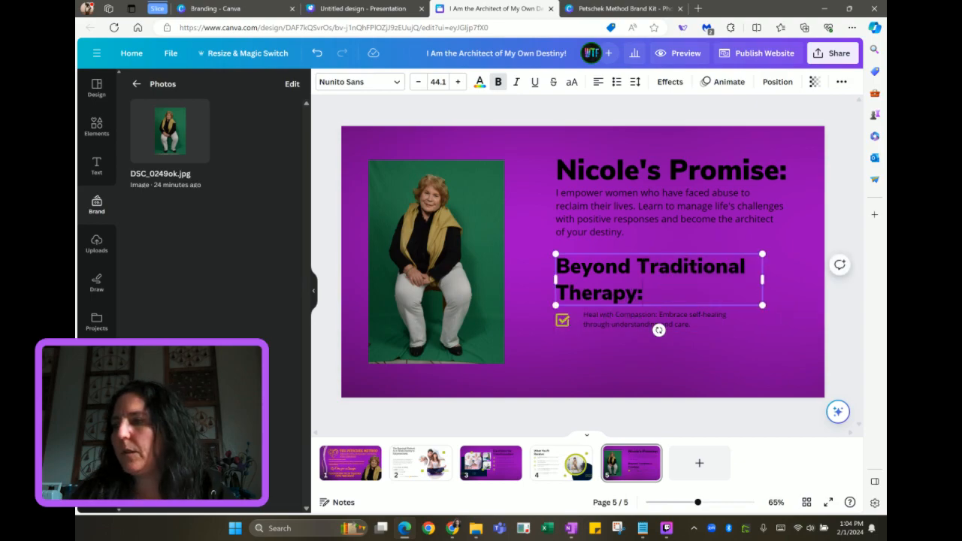
key("alt+Tab")
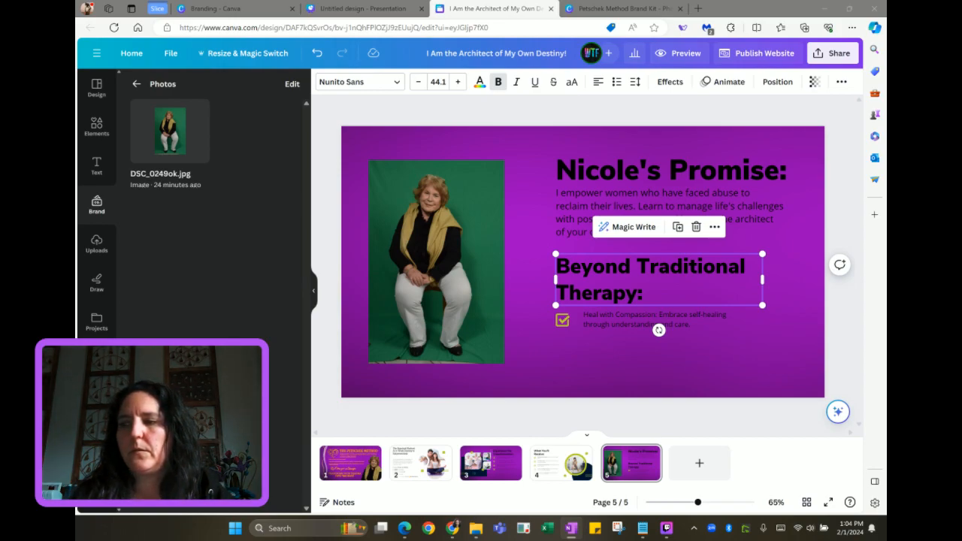
Try rewording and duplicating the checkbox row, then delete both rows
double_click(651, 323)
type("Proven techniques and step-by-step processes for tangible results.")
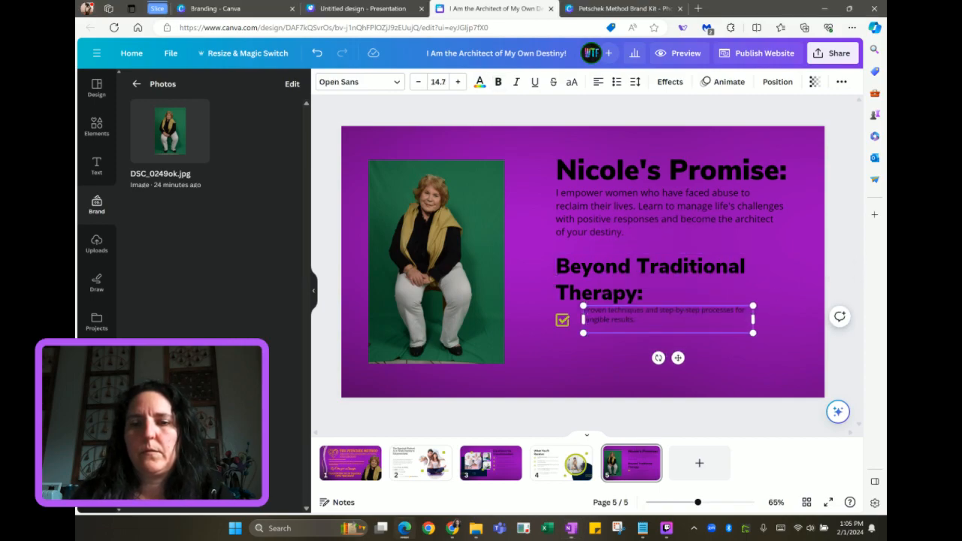
left_click(562, 320, "shift")
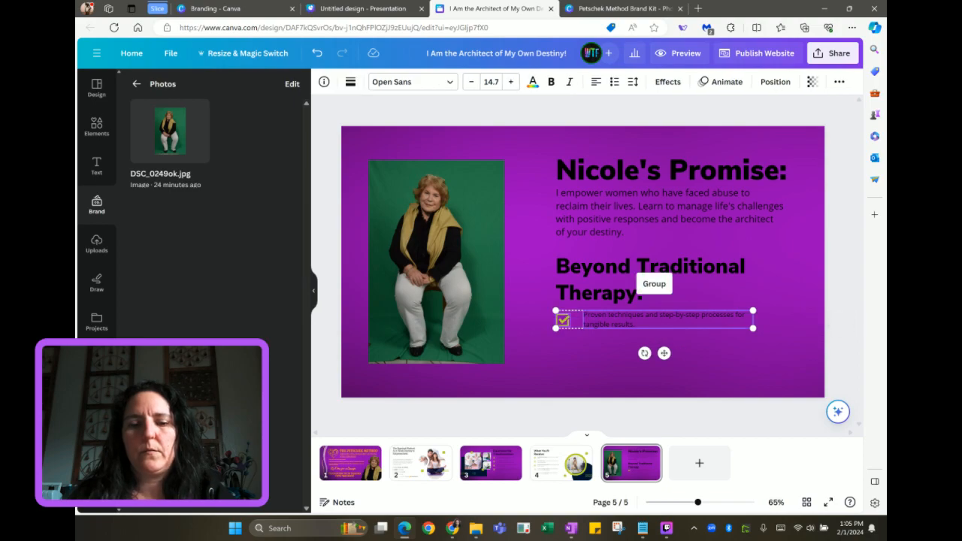
key("ctrl+d")
left_click_drag(622, 323, 612, 339)
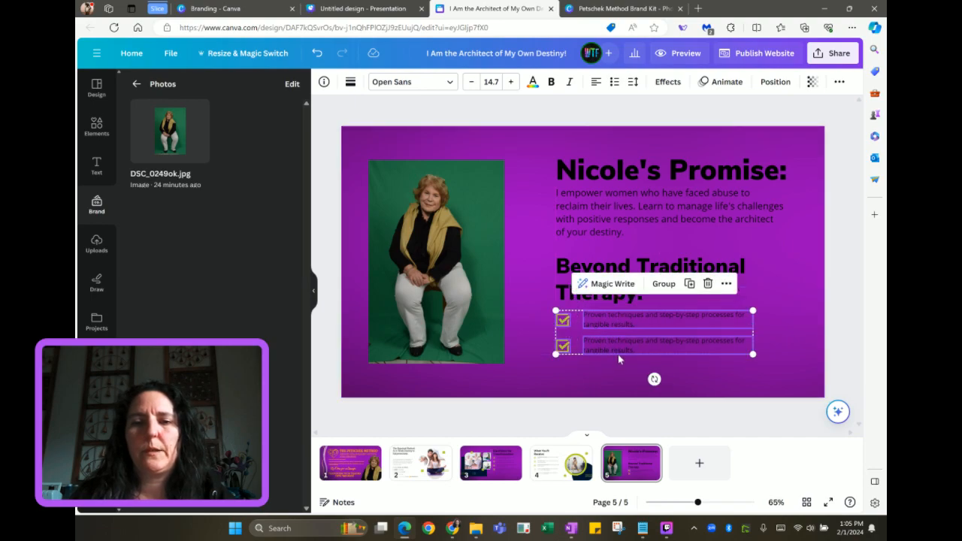
key("Delete")
Copy page 3's first two checkbox rows and paste them below page 5's 'Therapy:' heading
left_click(506, 472)
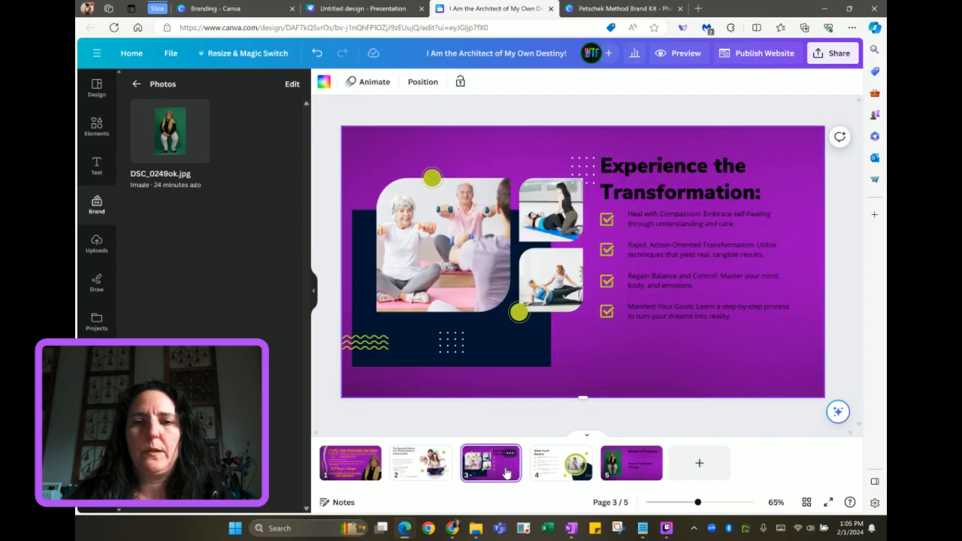
left_click_drag(598, 222, 665, 254)
left_click(632, 462)
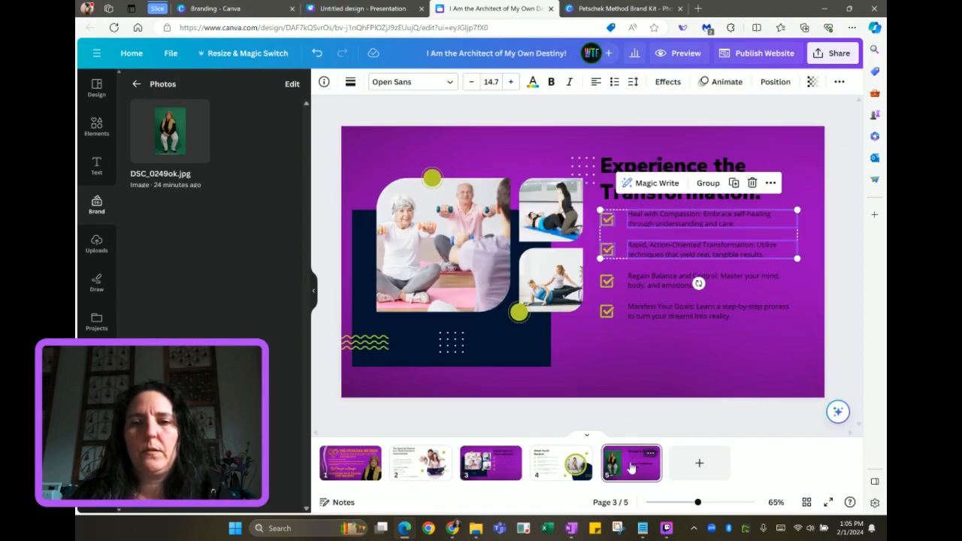
key("ctrl+v")
left_click_drag(702, 252, 660, 345)
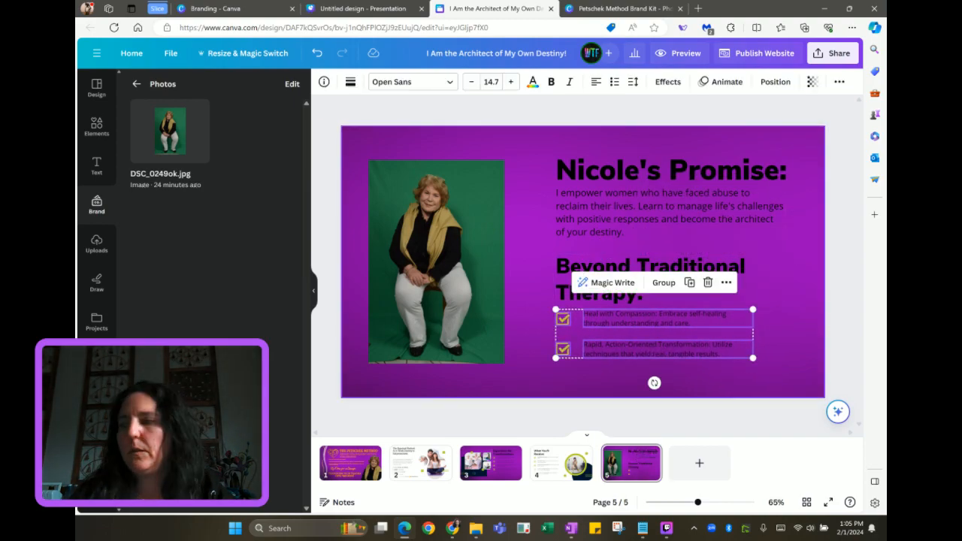
Reword the bullets to 'Proven techniques and step-by-step processes…' and 'Not just talk therapy…'
key("alt+Tab")
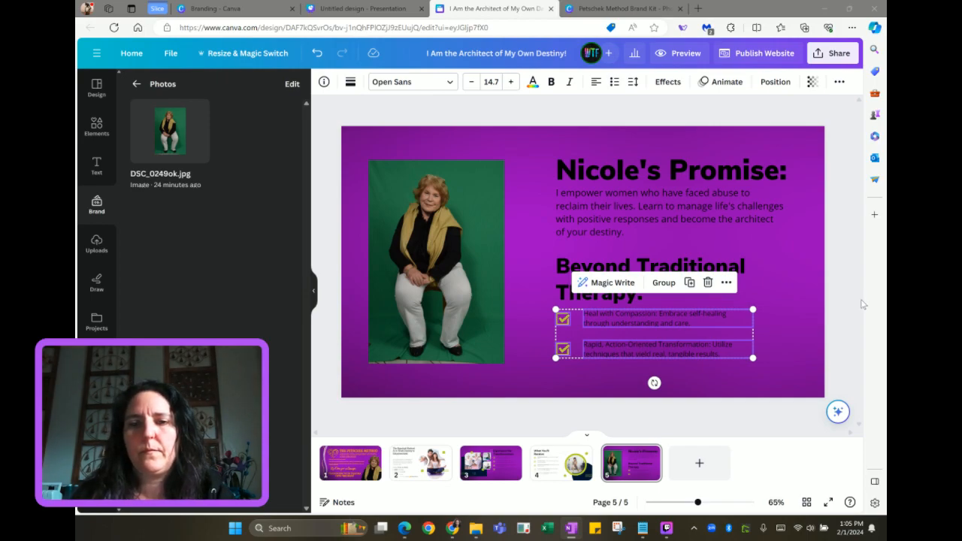
left_click(723, 331)
double_click(666, 323)
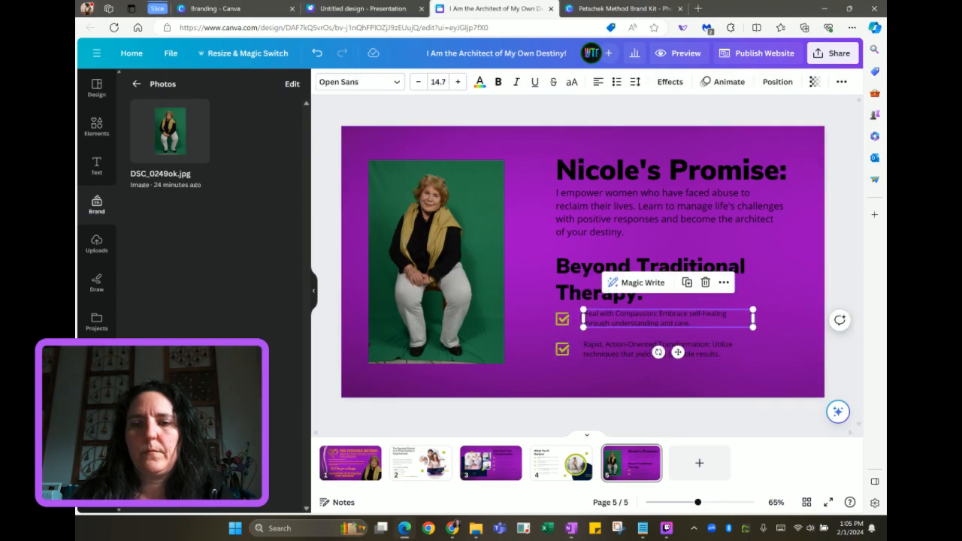
type("Proven techniques and step-by-step processes for tangible results.")
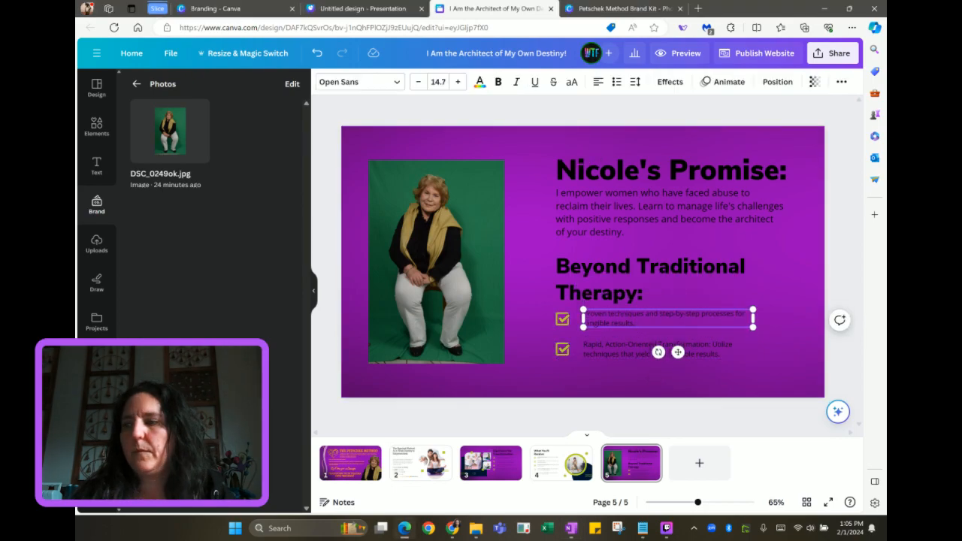
key("alt+Tab")
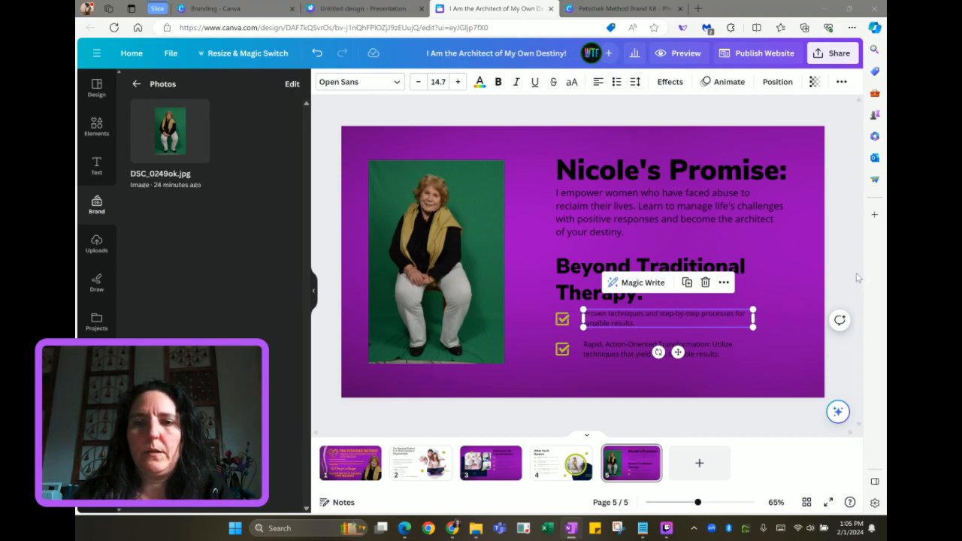
left_click(710, 350)
left_click(711, 350)
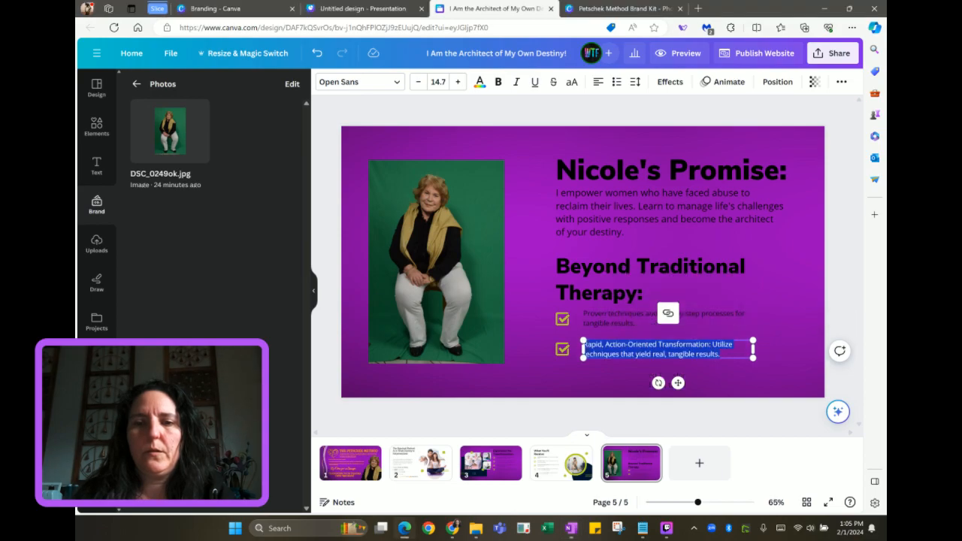
type("Not just talk therapy or unfounded methods, but a path to real change.")
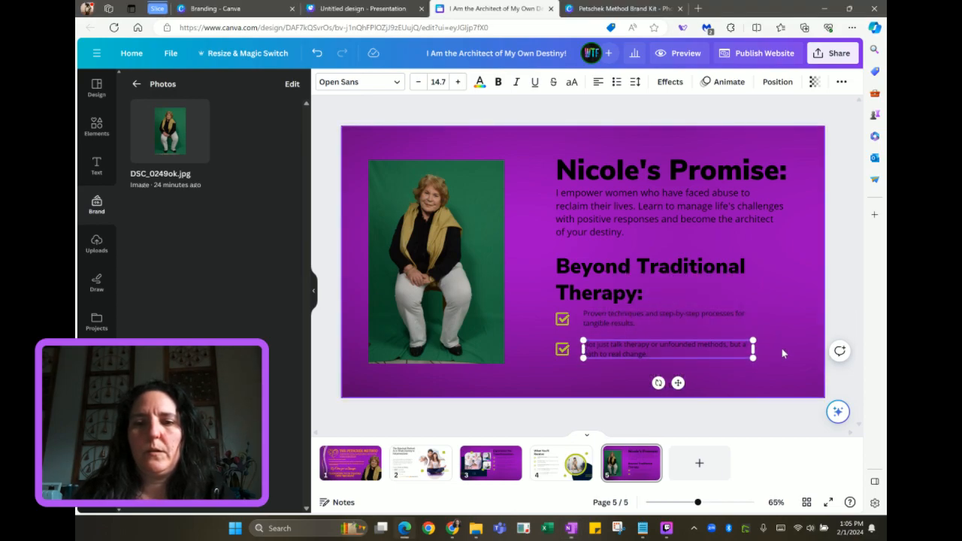
left_click(782, 353)
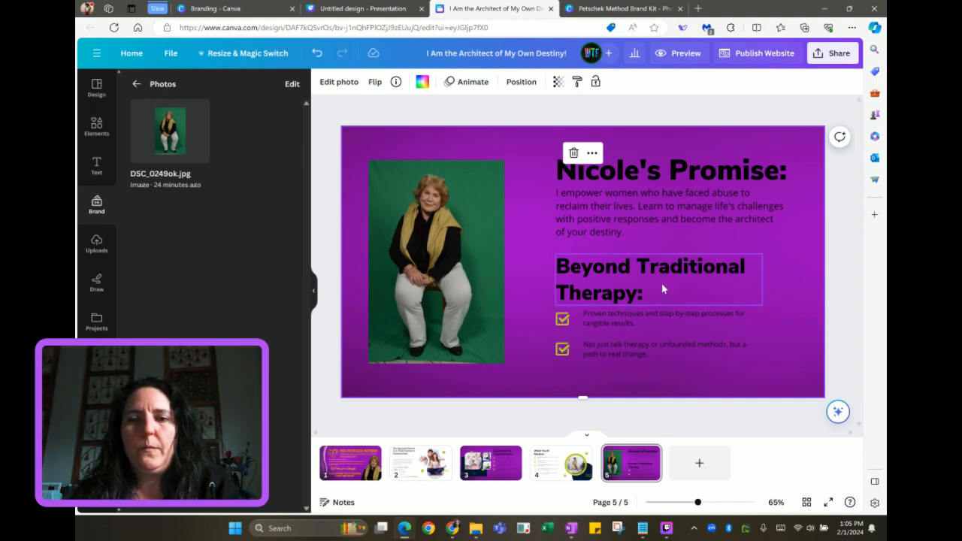
Copy the THE PETSCHEK METHOD title from page 1 and place it beneath page 5's photo and bullets
left_click(350, 463)
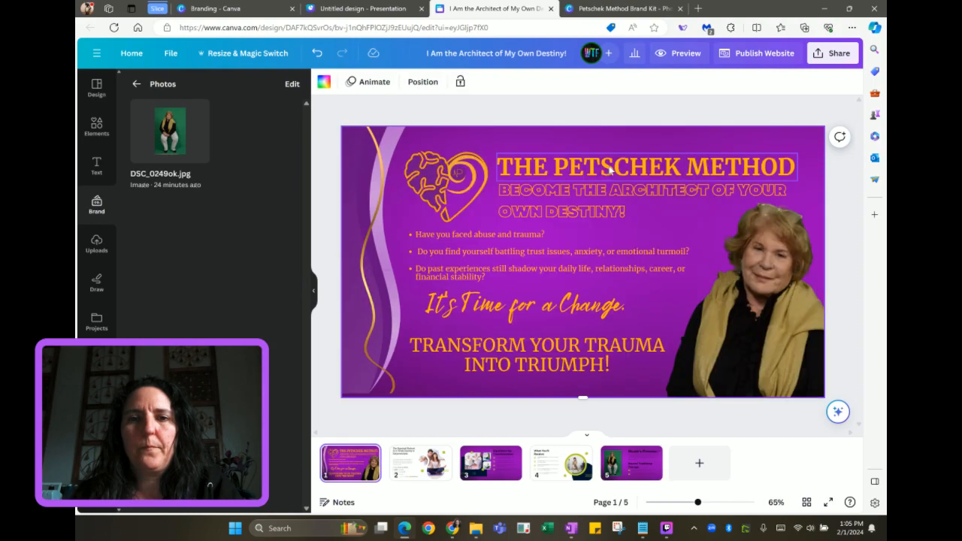
left_click(611, 170)
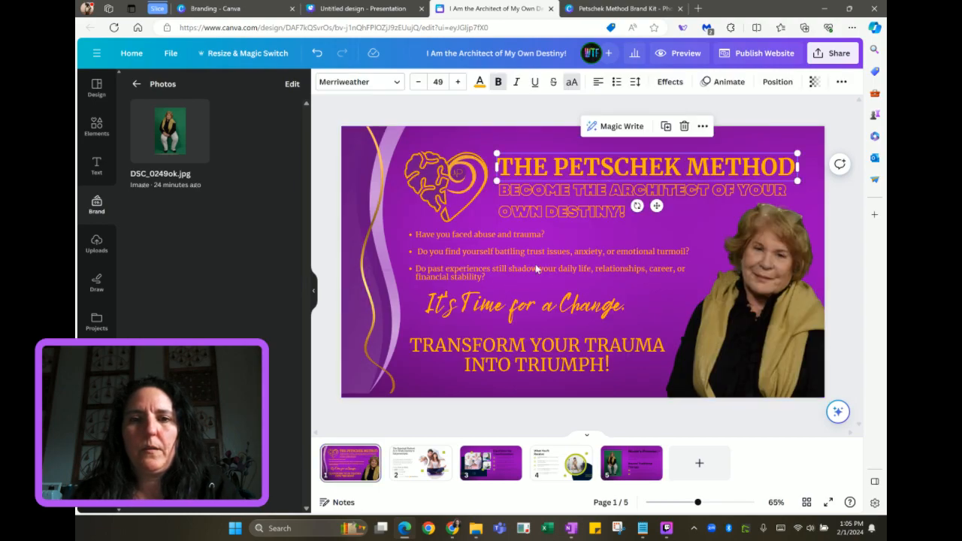
left_click(620, 472)
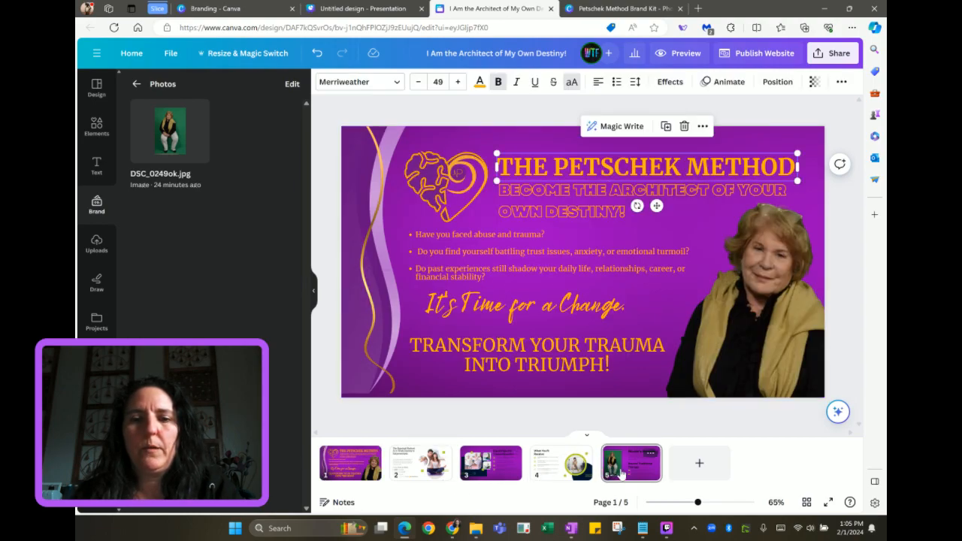
key("ctrl+v")
left_click_drag(656, 205, 623, 380)
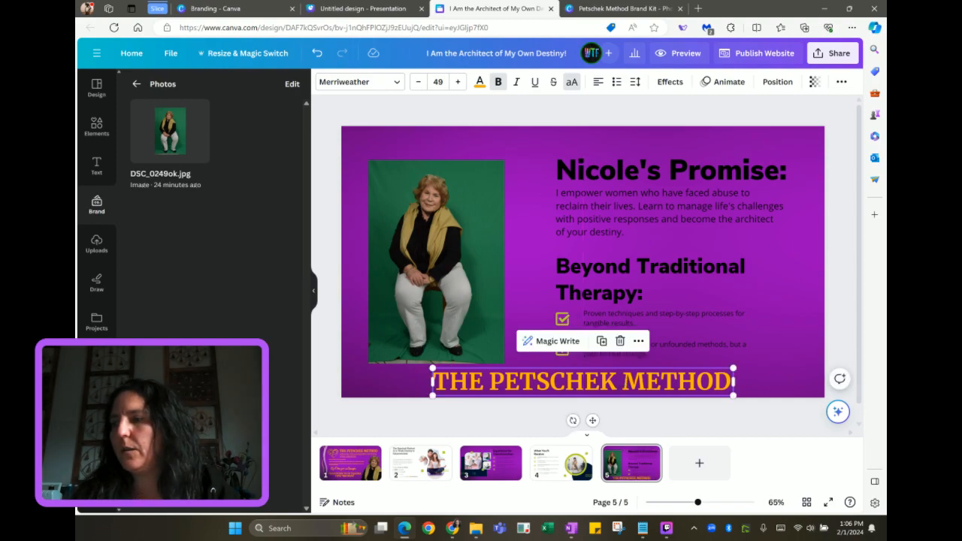
key("alt+Tab")
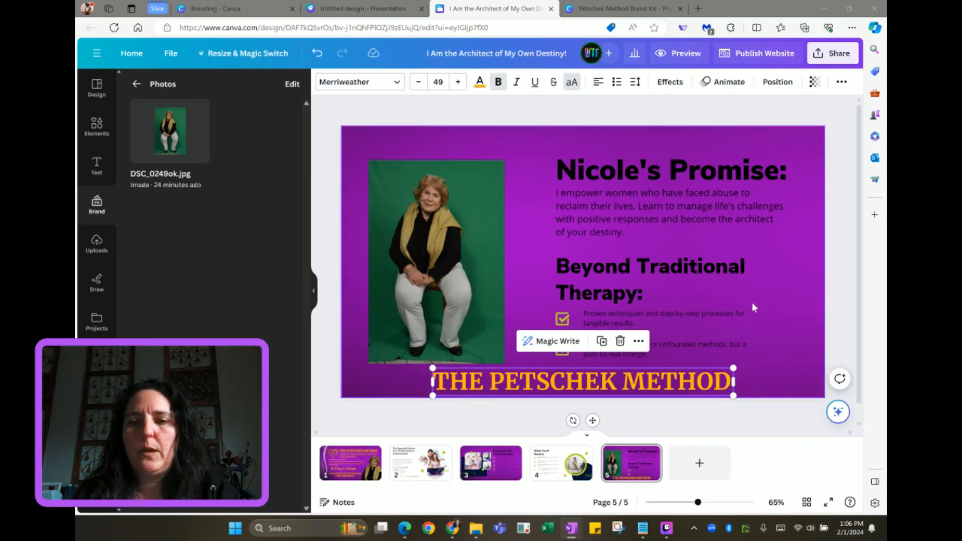
Change the bottom heading to 'YES! I WANT TO TAKE CONTROL OF MY LIFE!', centred, with a widened box
left_click(640, 392)
left_click(640, 393)
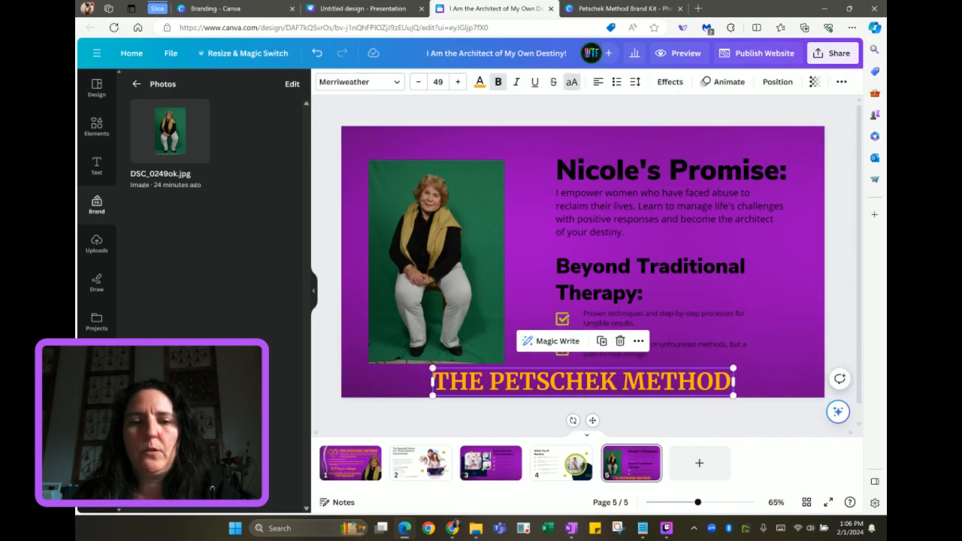
left_click(640, 392)
type("YES! I WANT TO TAKE CONTROL OF MY LIFE!")
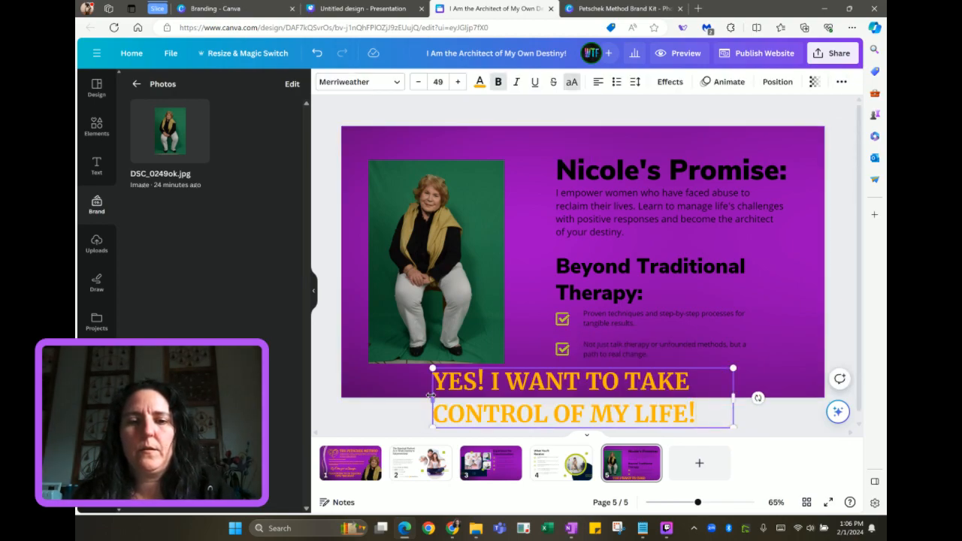
left_click(598, 81)
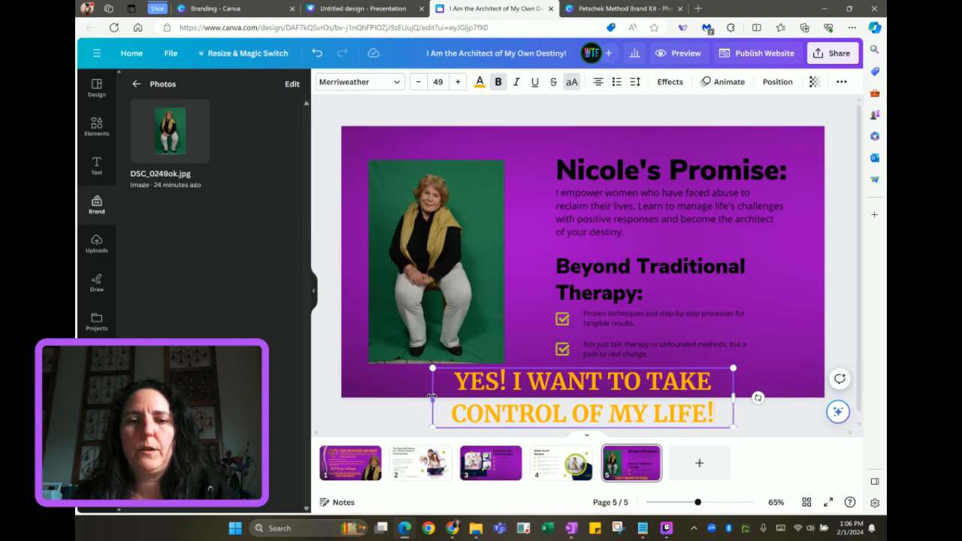
left_click_drag(432, 396, 369, 397)
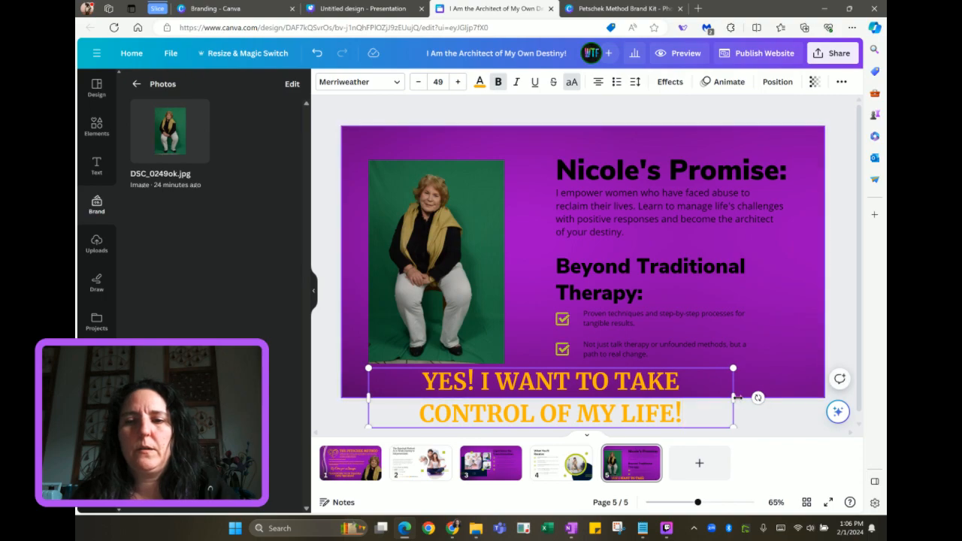
left_click_drag(747, 398, 636, 408)
left_click_drag(735, 397, 796, 389)
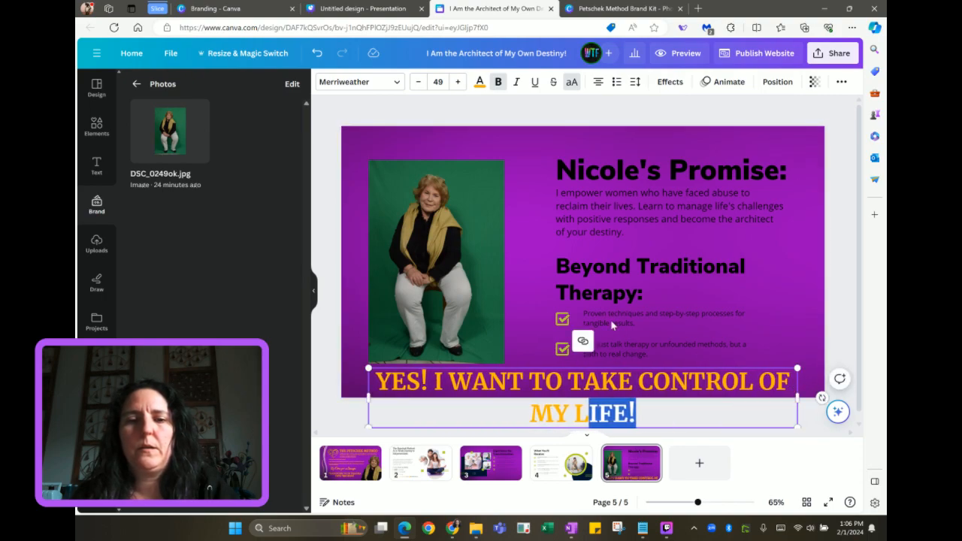
Shrink the heading to font size 39 so it fits one line, then preview the website
key("ctrl+a")
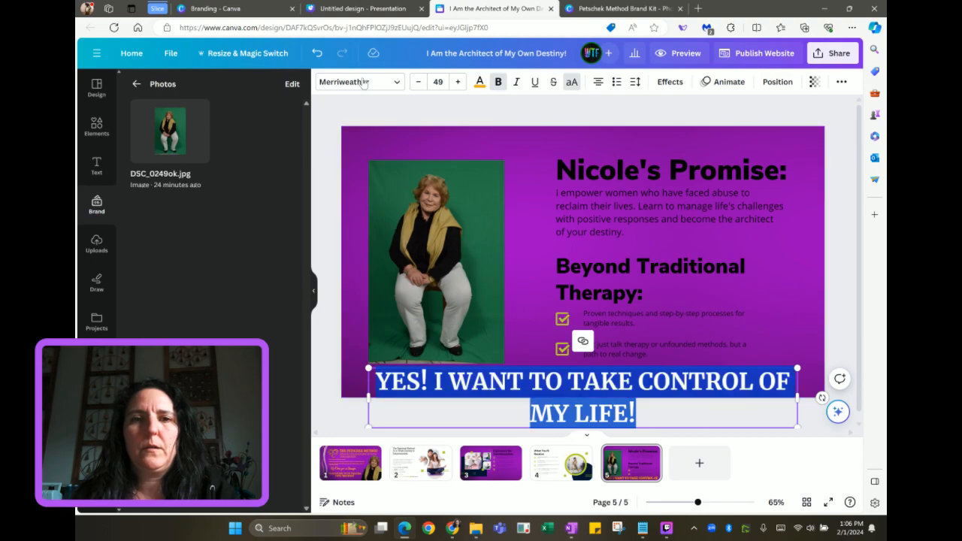
left_click(417, 82)
left_click(417, 82)
left_click(418, 82)
left_click(417, 82)
left_click(417, 82)
left_click(417, 82)
left_click(417, 82)
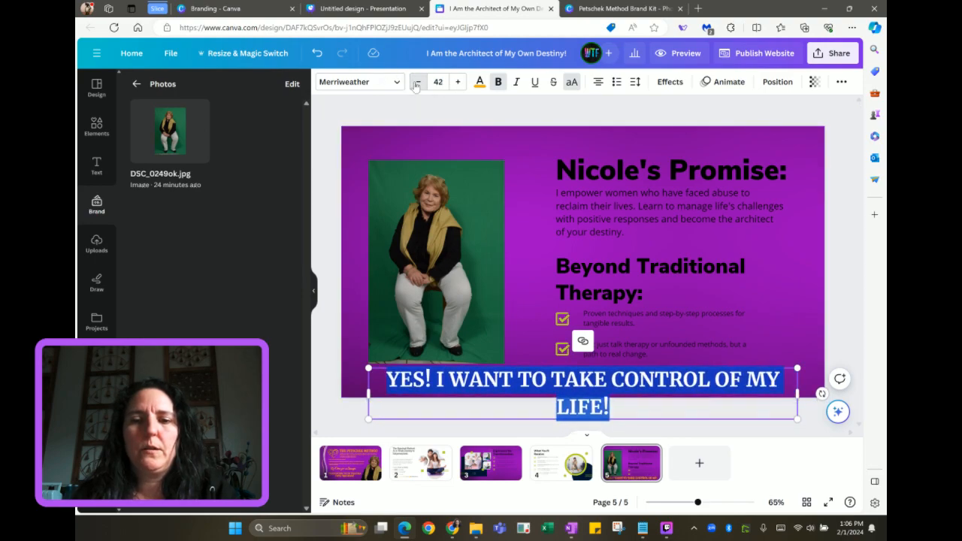
left_click(417, 82)
left_click(417, 82)
left_click(417, 82)
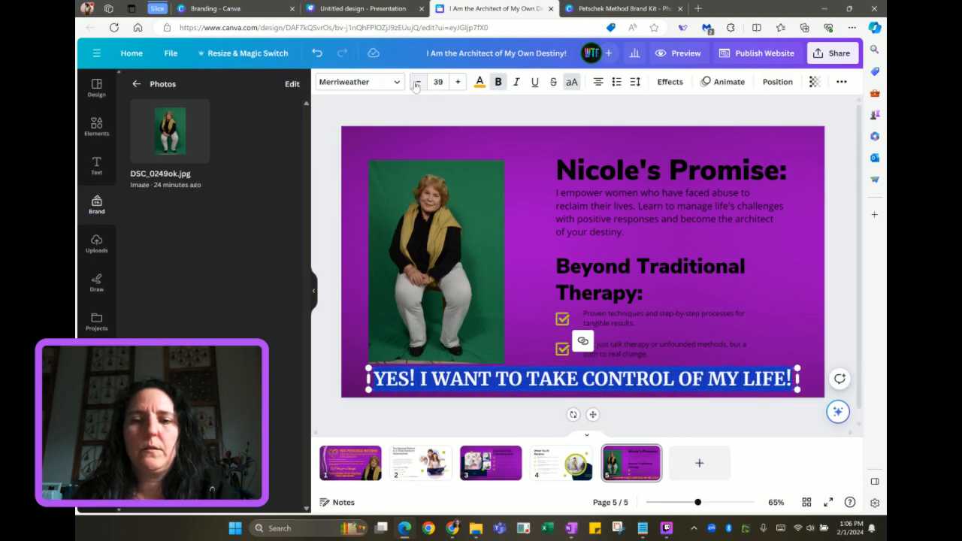
left_click(361, 222)
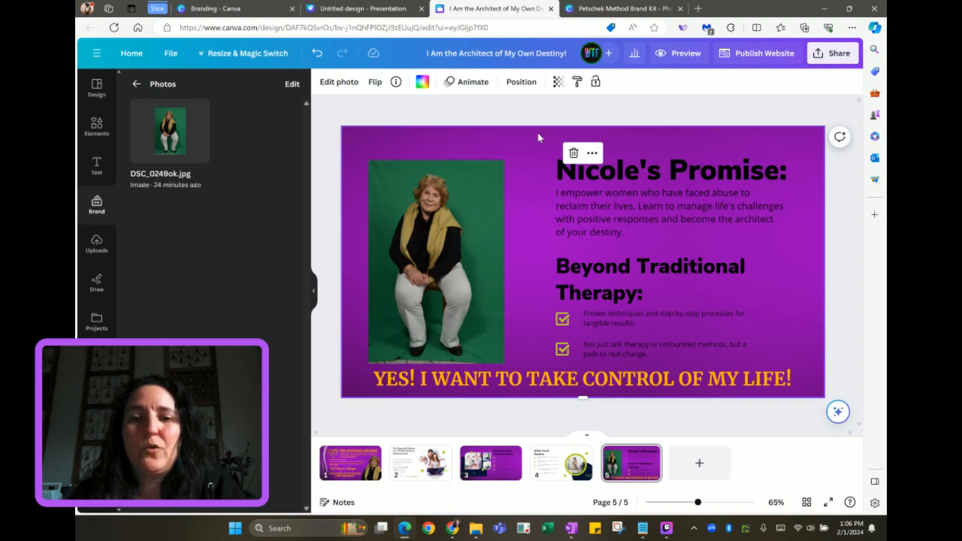
left_click(675, 60)
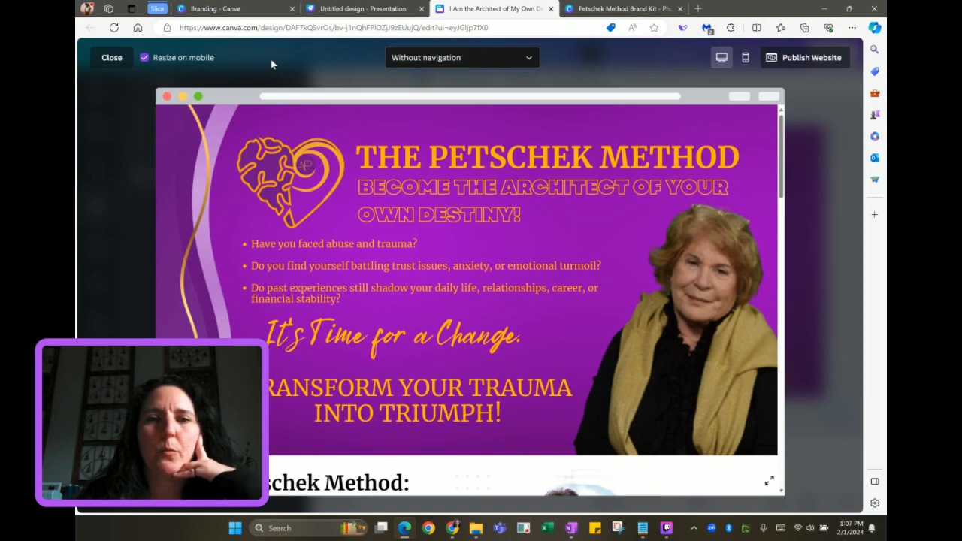
Switch the website preview from Without navigation to With navigation
left_click(523, 66)
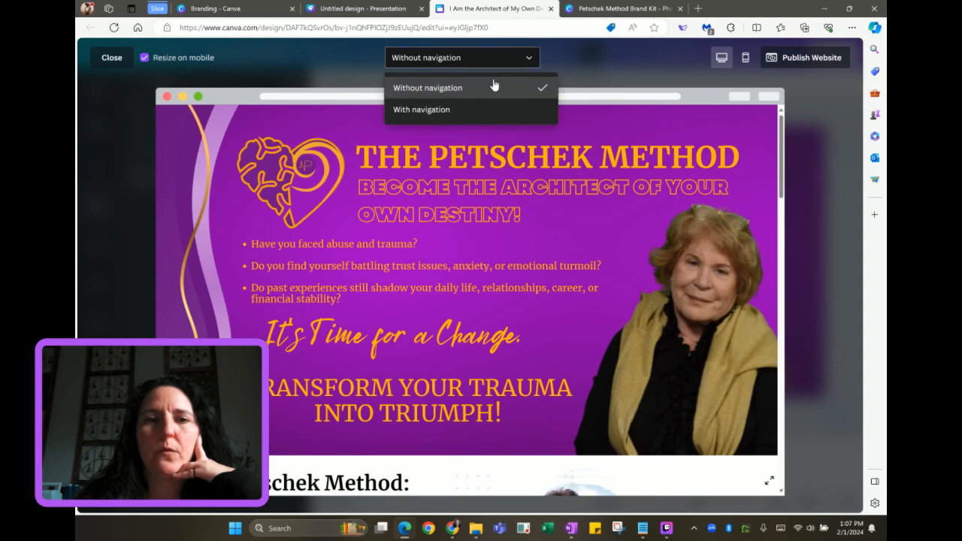
left_click(465, 110)
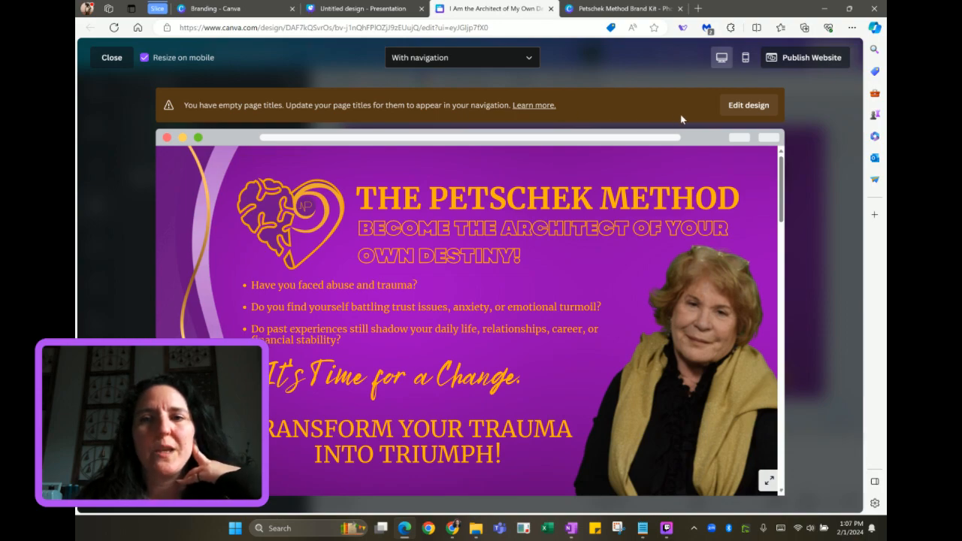
Close the preview and give page 1 the title 'Home'
left_click(112, 58)
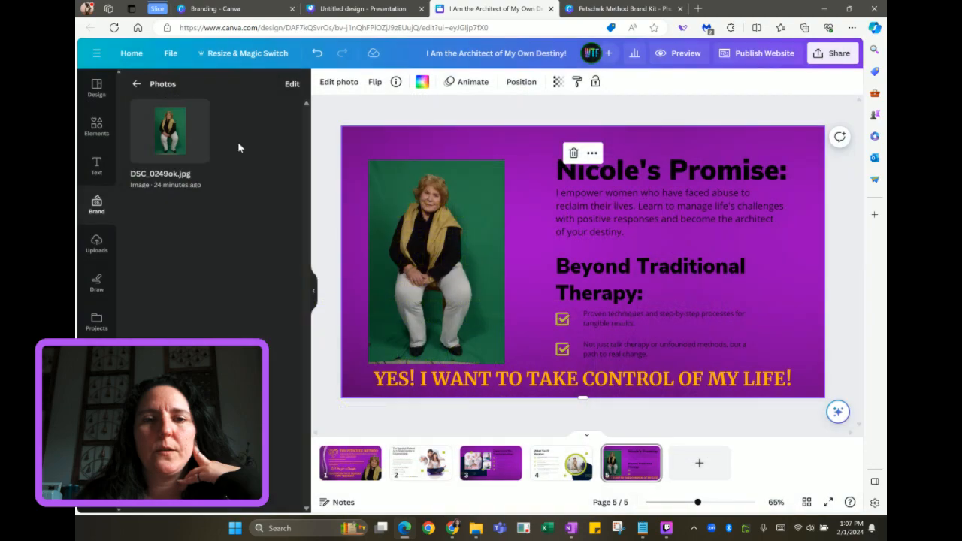
right_click(371, 456)
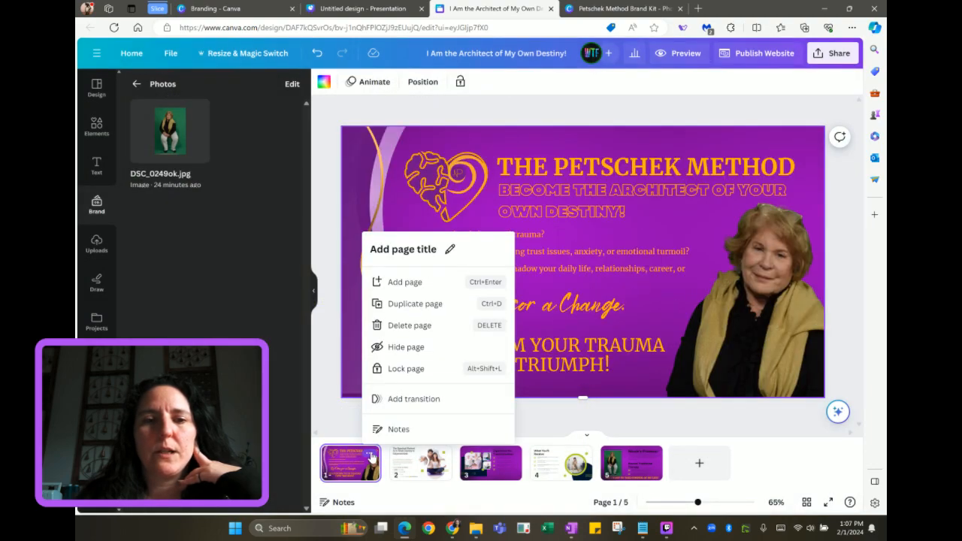
left_click(392, 252)
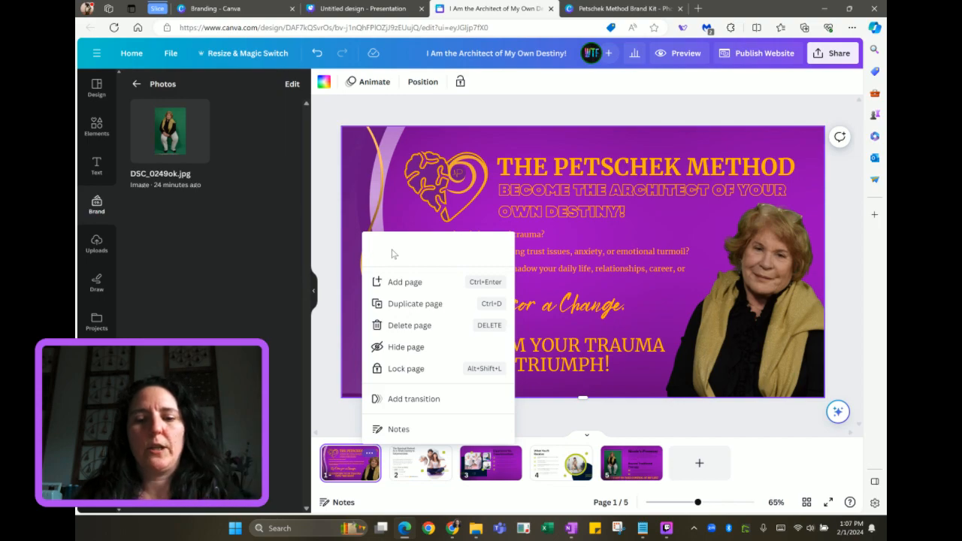
type("Home")
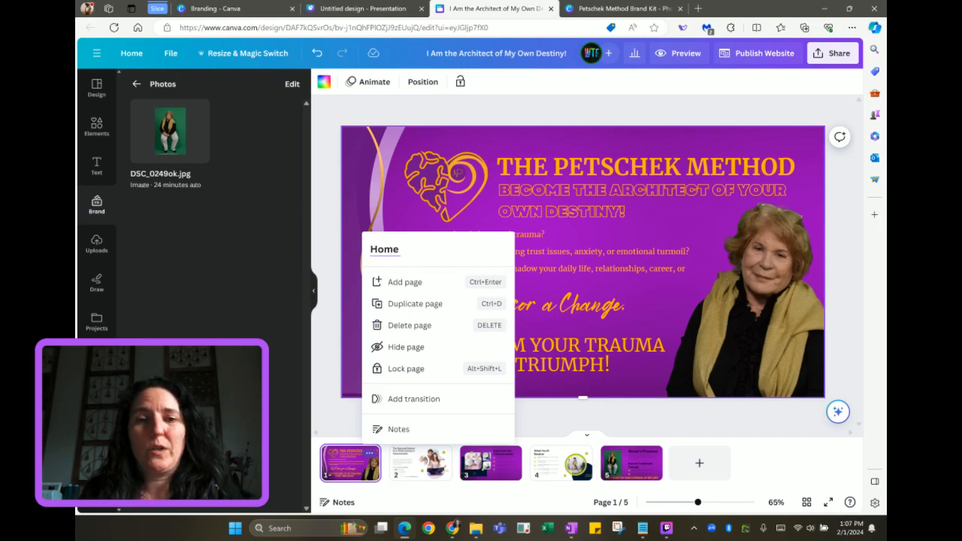
key("Return")
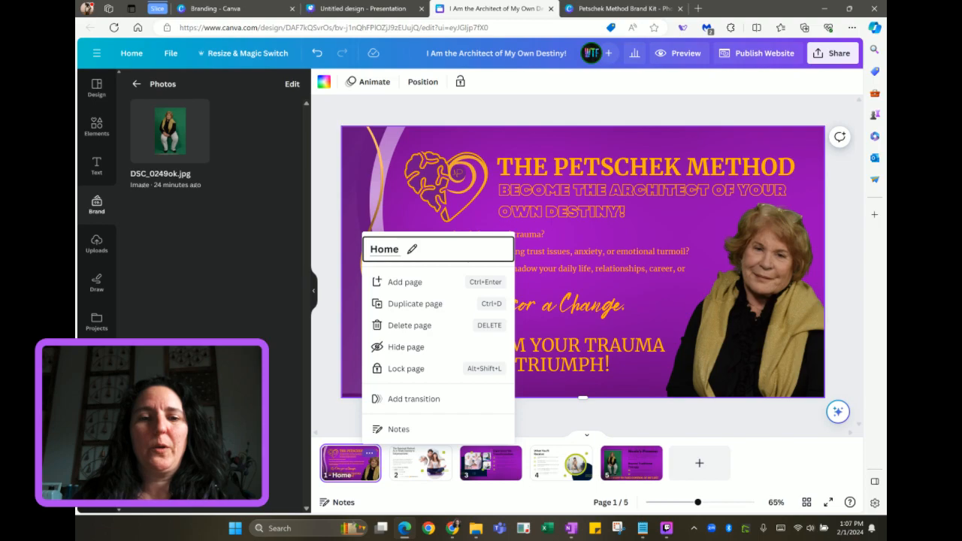
left_click(426, 471)
Give page 3 the title 'Coaching Benefits'
left_click(429, 467)
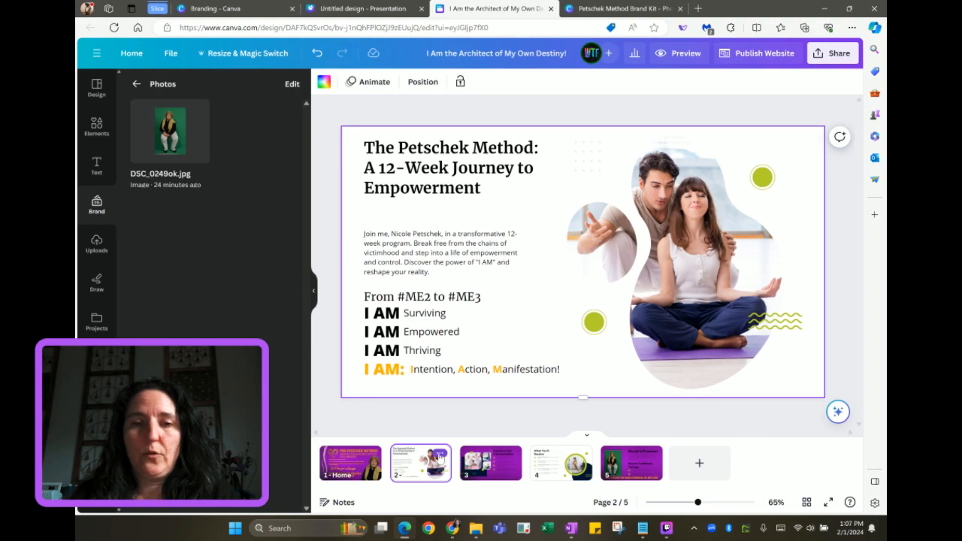
left_click(509, 460)
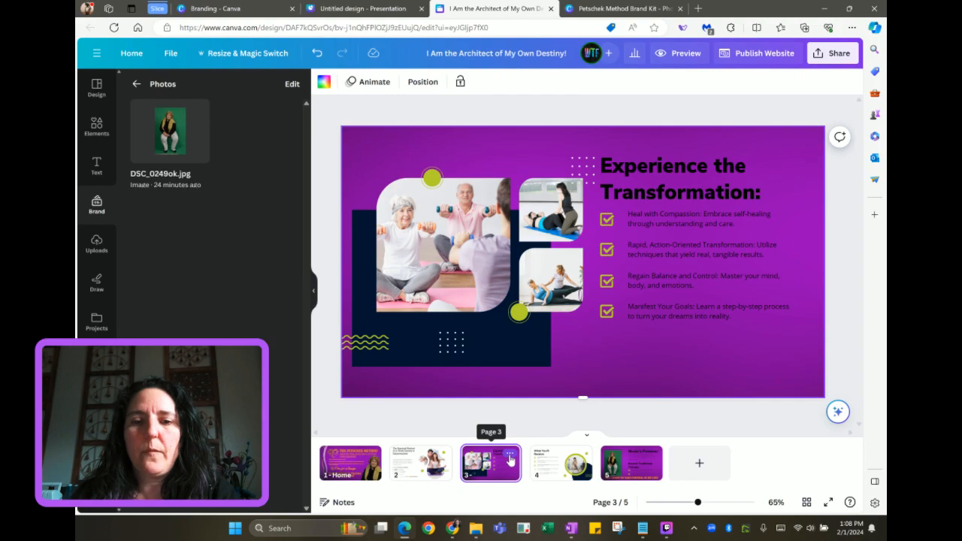
left_click(510, 453)
left_click(537, 253)
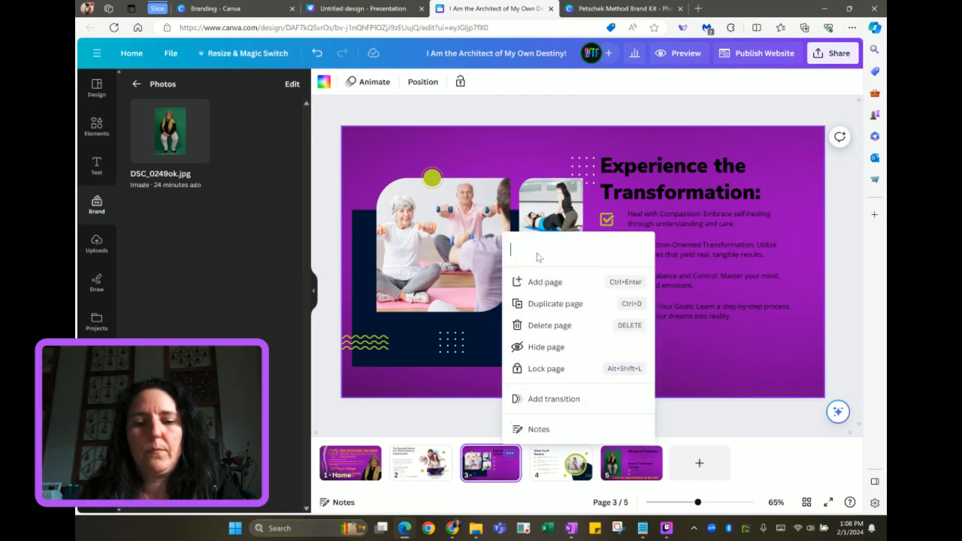
type("Coaching B")
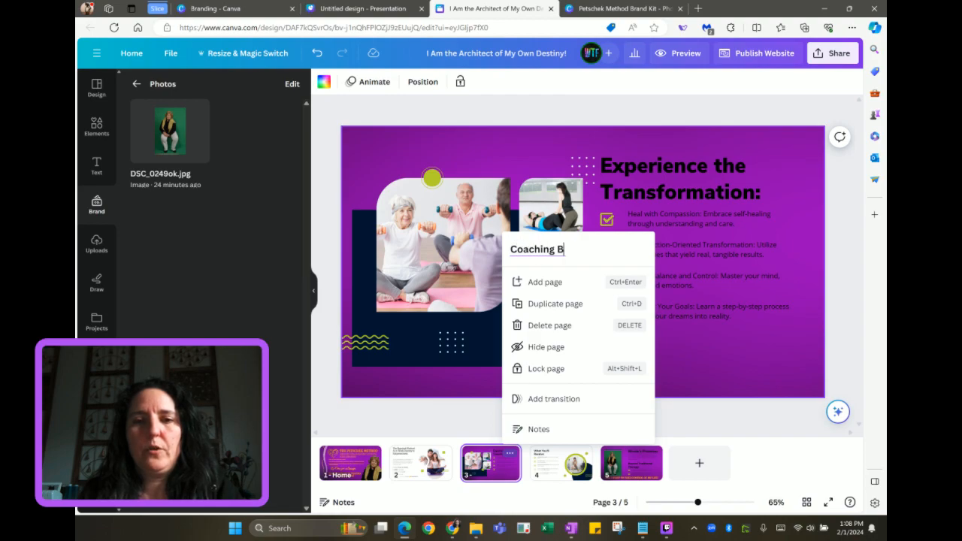
type("enefits")
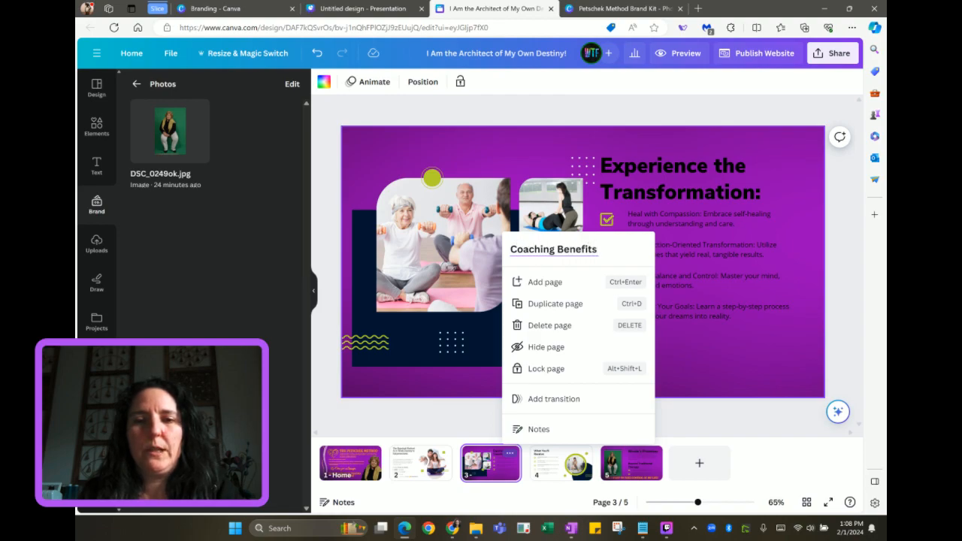
key("Return")
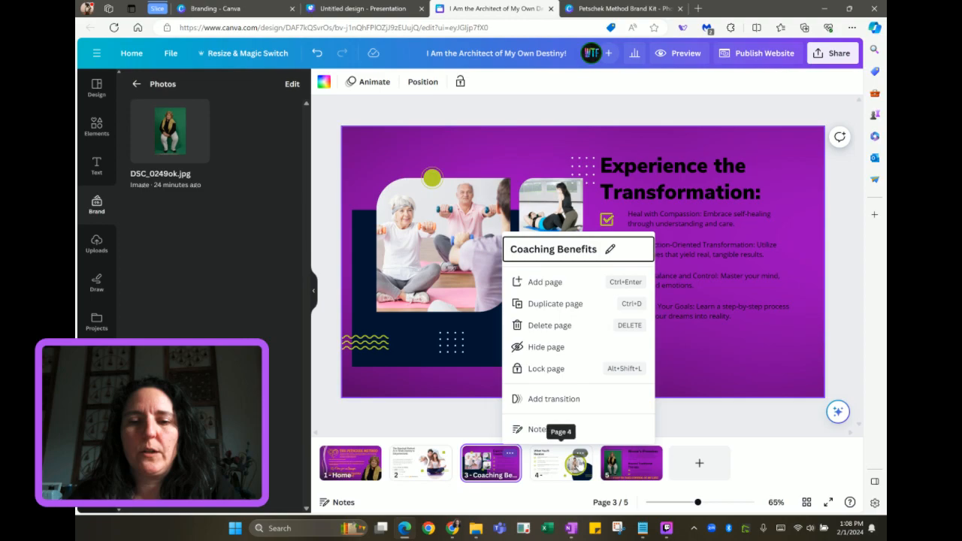
Give page 4 the title 'What You'll Receive' and return to the Home page
left_click(579, 453)
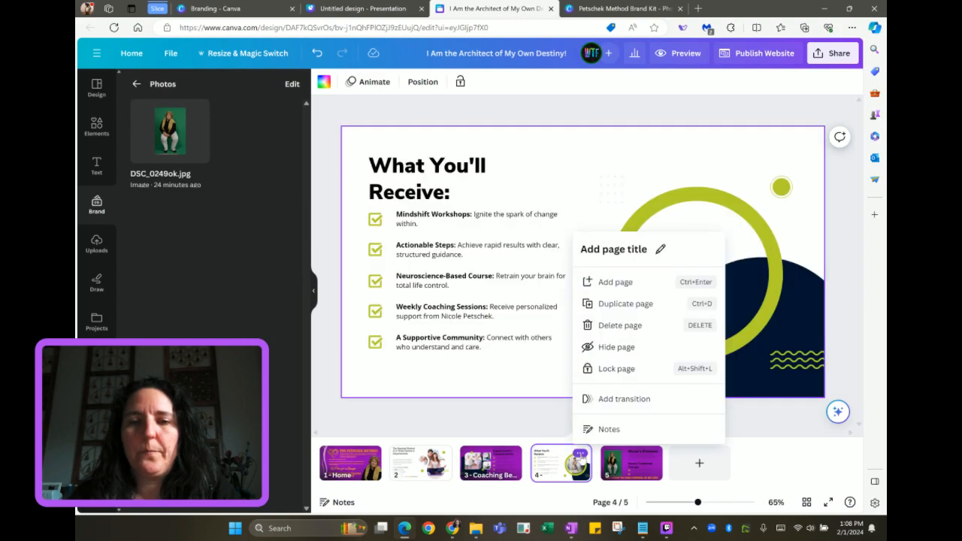
left_click(602, 253)
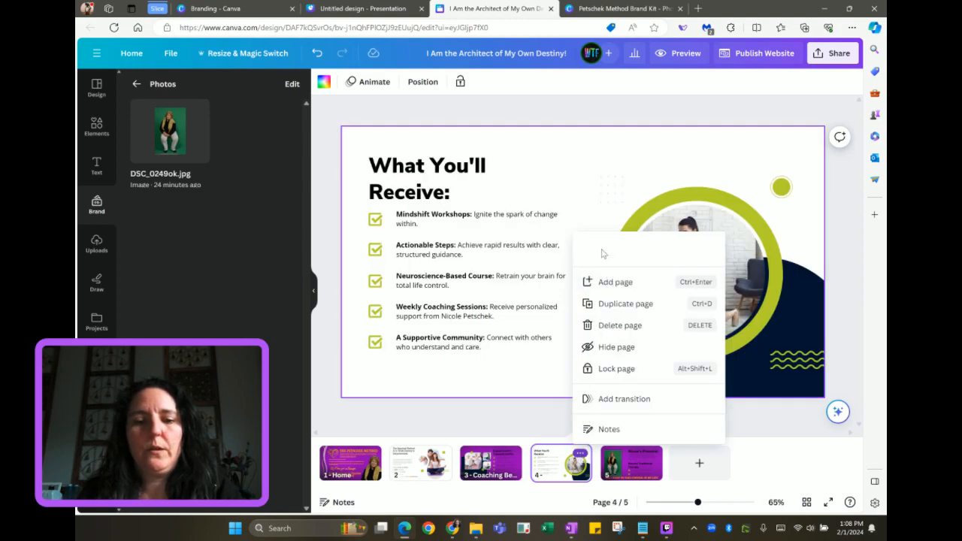
type("What You")
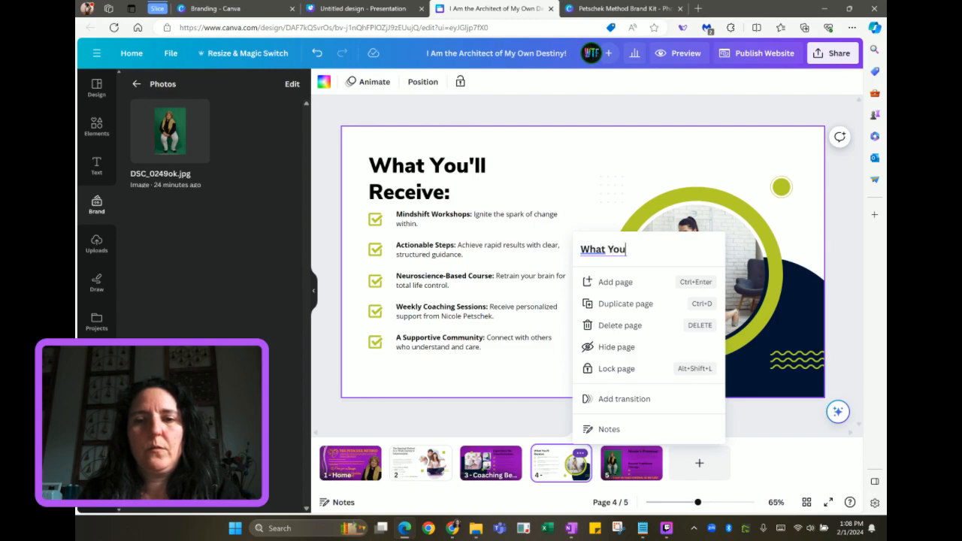
type("'ll")
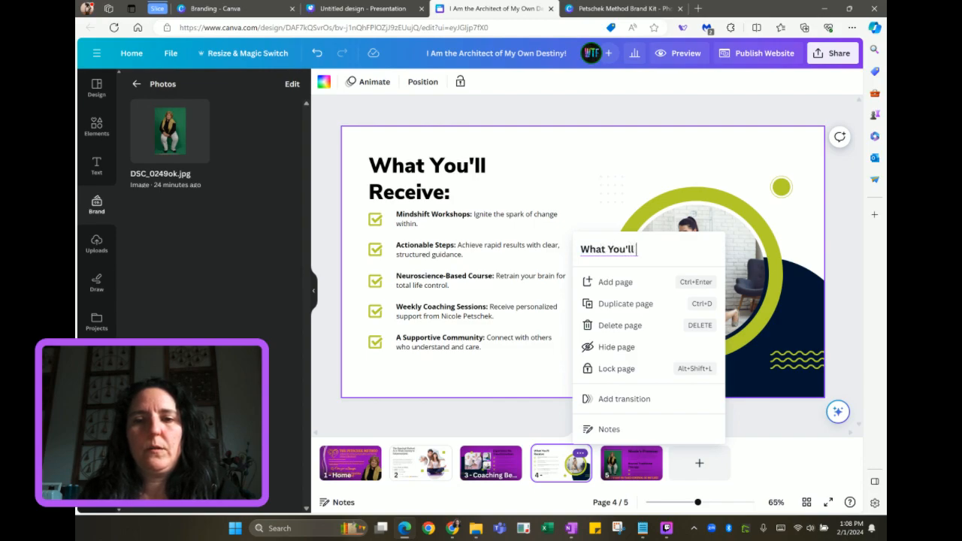
type(" Receive")
key("Return")
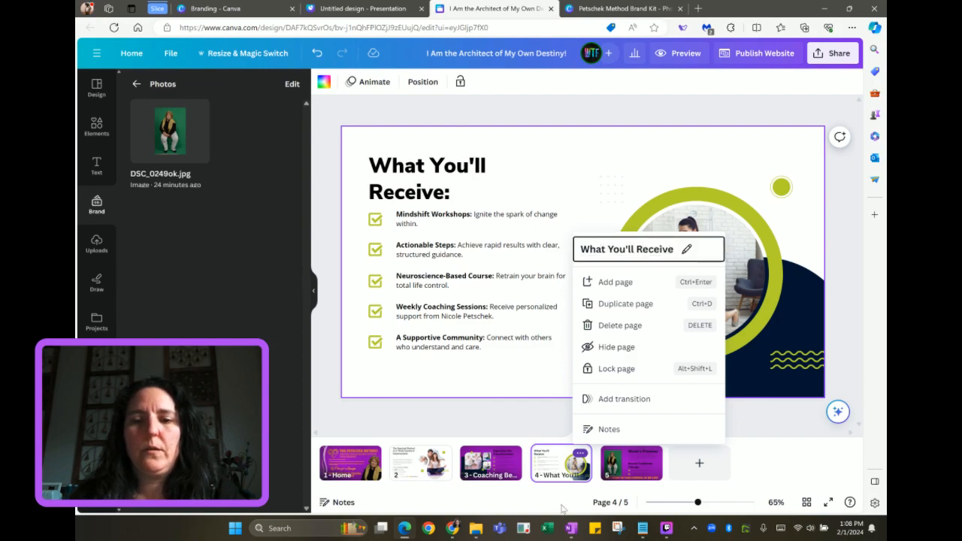
left_click(634, 470)
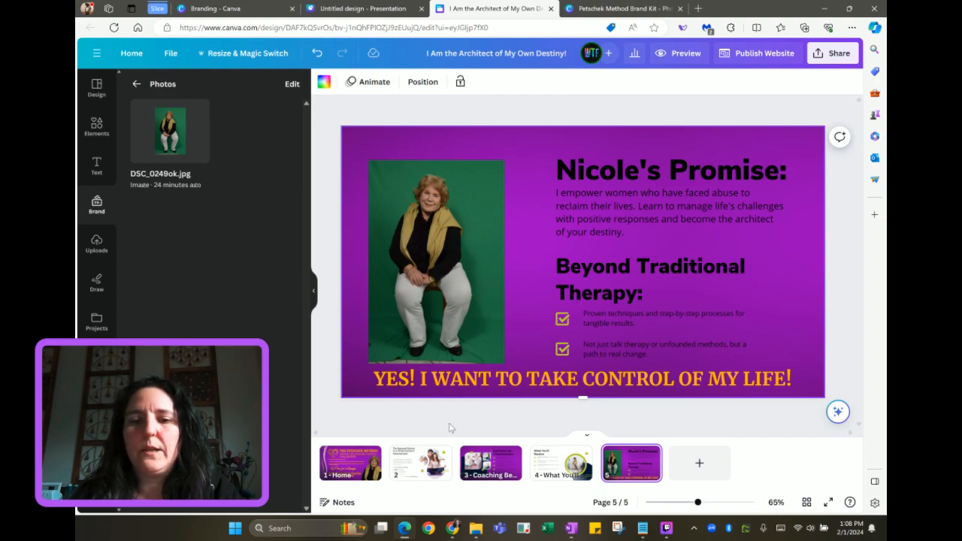
left_click(350, 455)
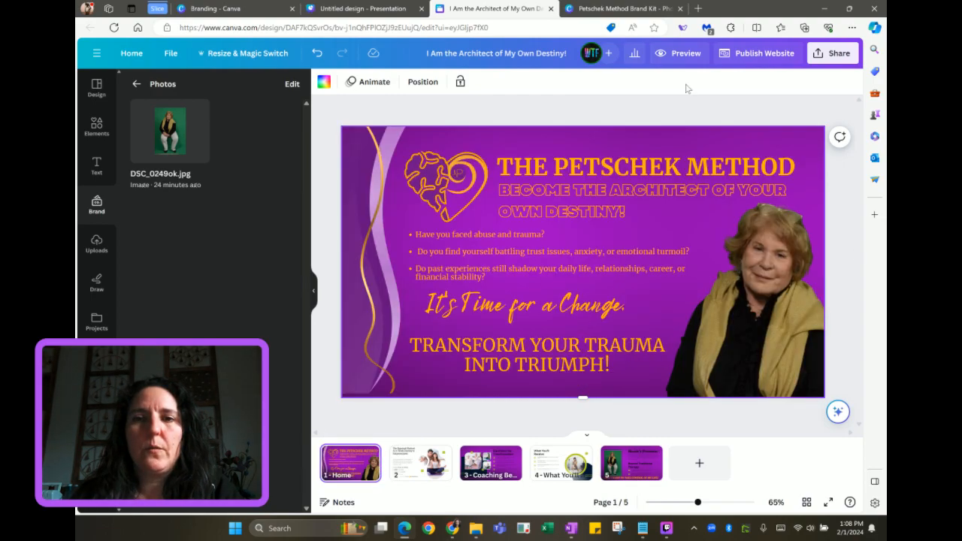
Preview the desktop site, scrolling from the hero banner down to Nicole's Promise and back up
left_click(681, 58)
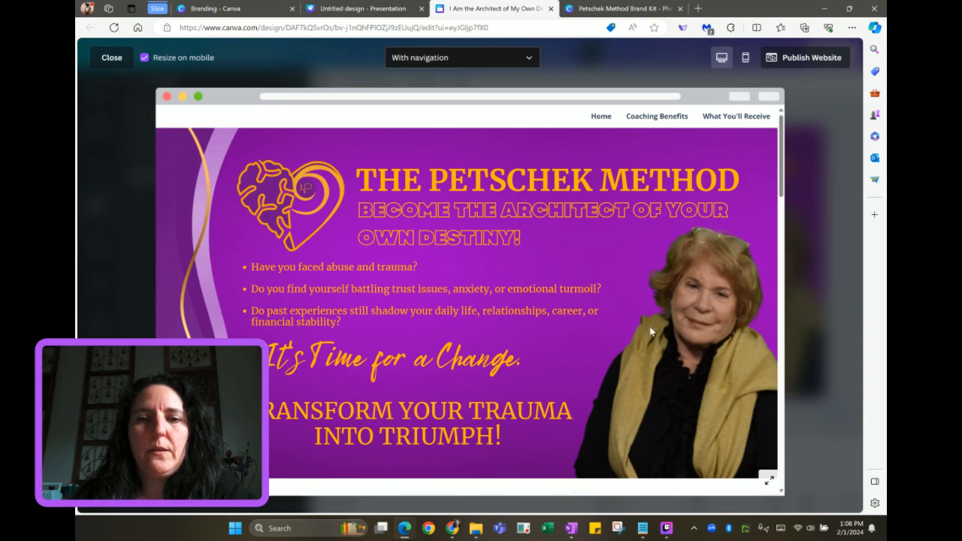
scroll(650, 335, "down", 5)
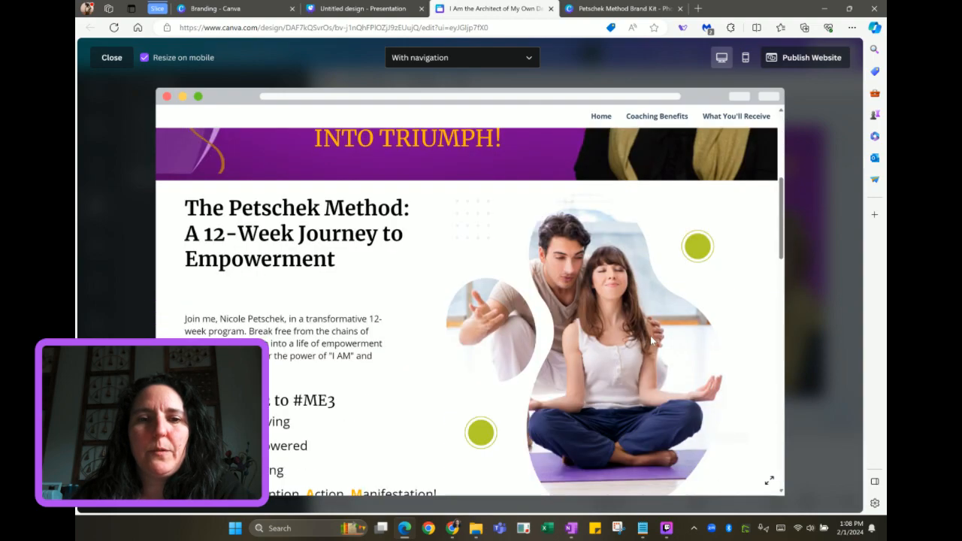
scroll(650, 335, "down", 3)
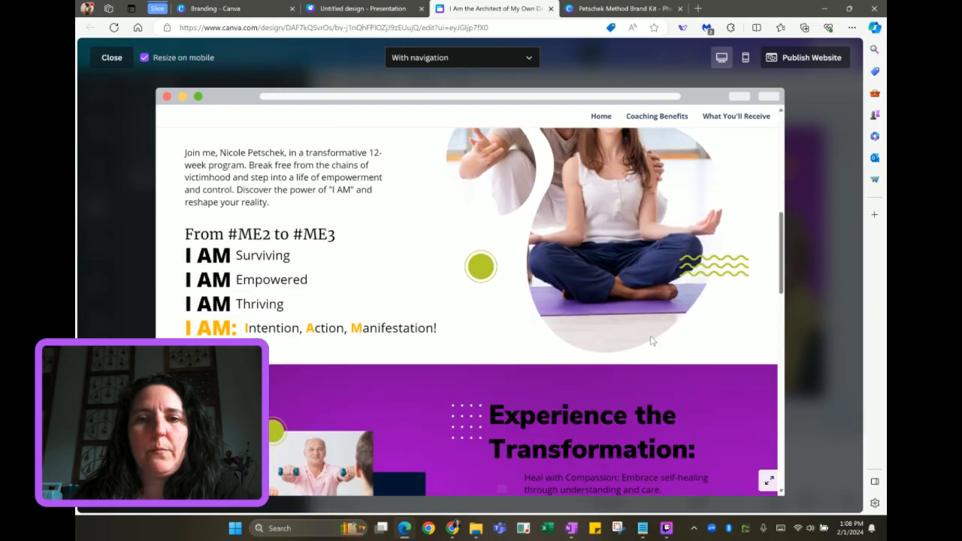
scroll(650, 335, "down", 3)
scroll(650, 335, "down", 3)
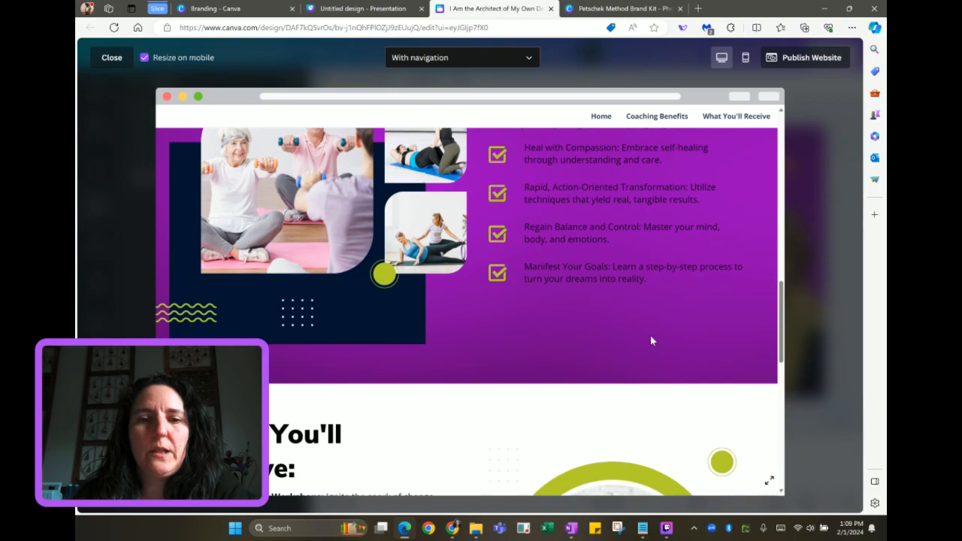
scroll(653, 340, "down", 2)
scroll(652, 341, "down", 2)
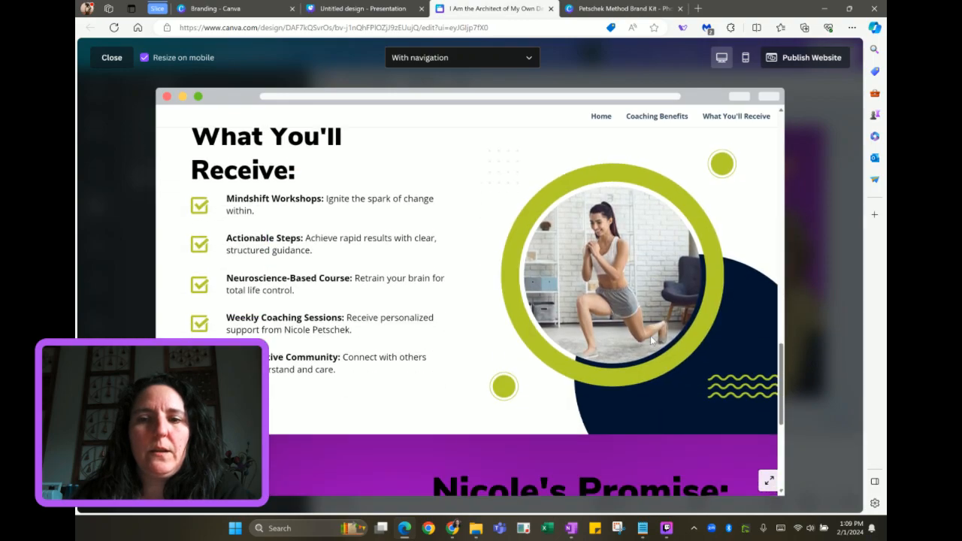
scroll(651, 340, "down", 3)
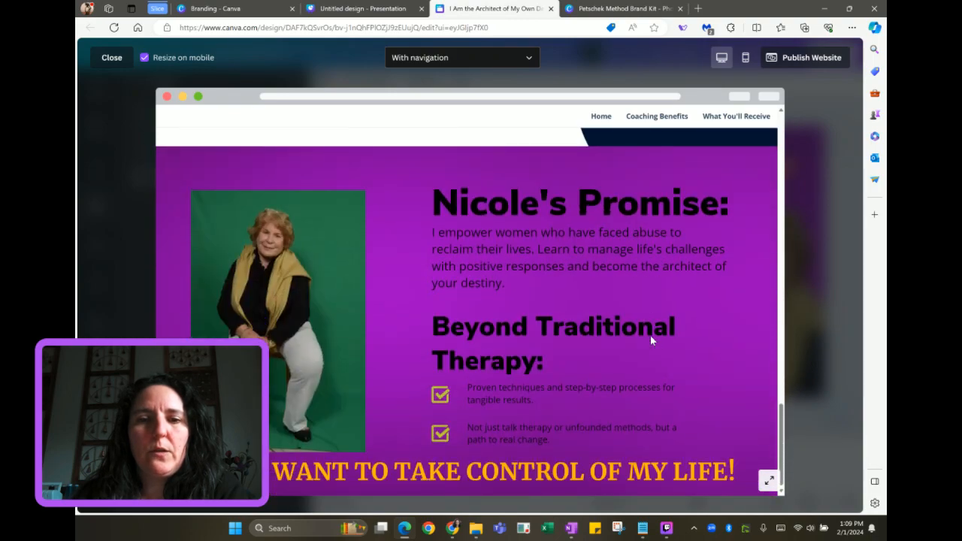
scroll(651, 340, "up", 10)
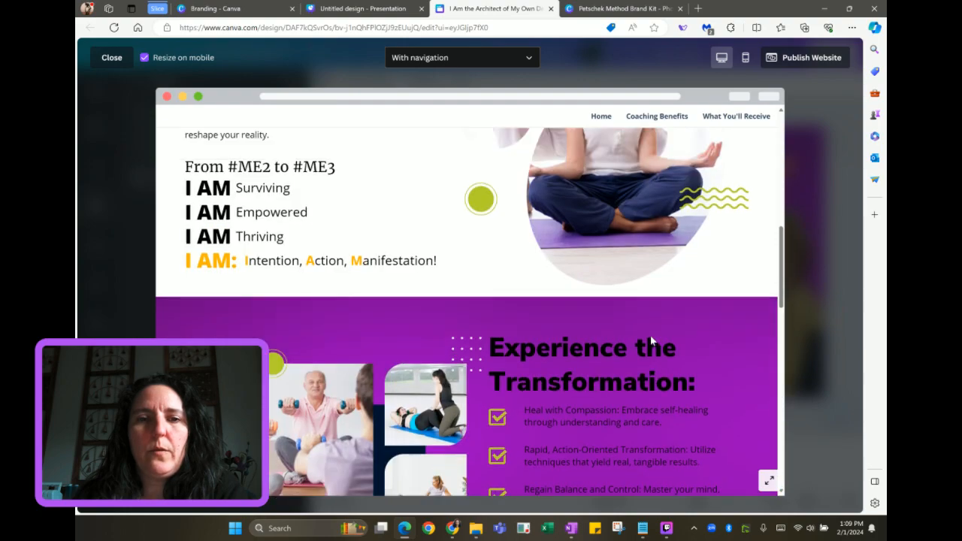
scroll(651, 341, "up", 2)
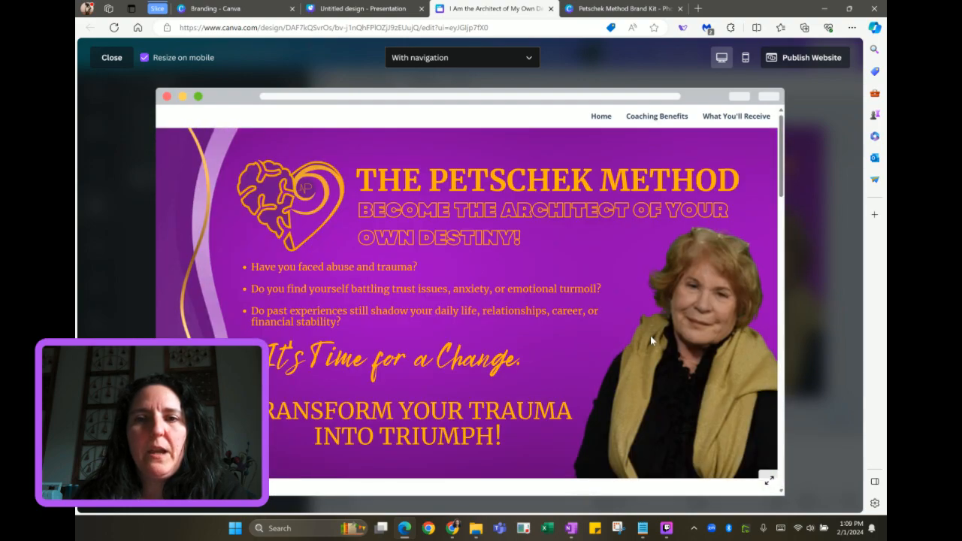
View the site in the mobile preview, scroll through the phone layout, and close the preview
left_click(746, 59)
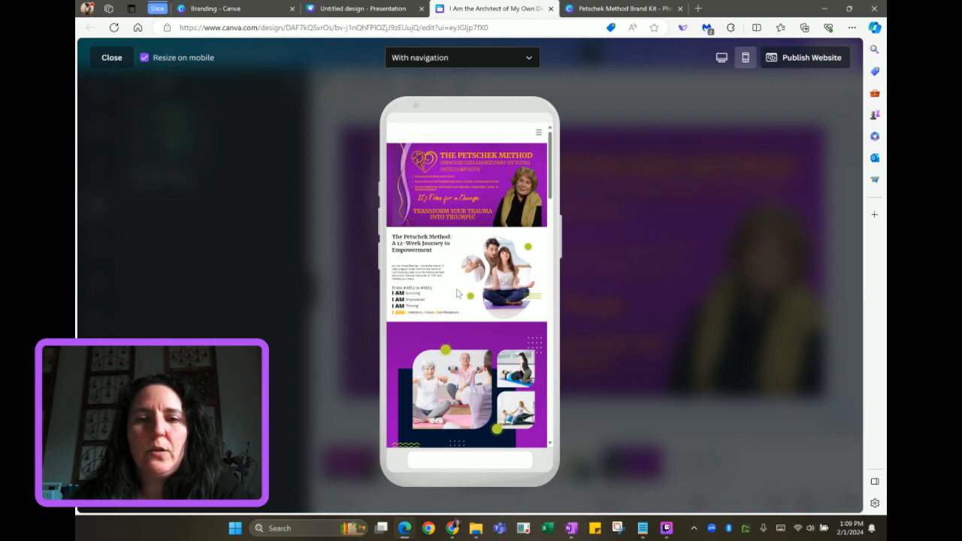
scroll(463, 264, "down", 5)
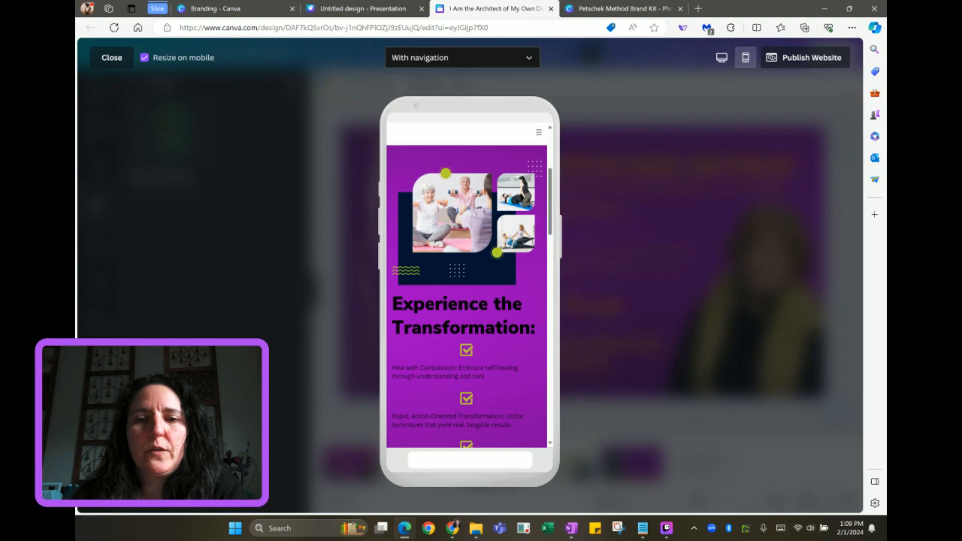
scroll(451, 316, "down", 2)
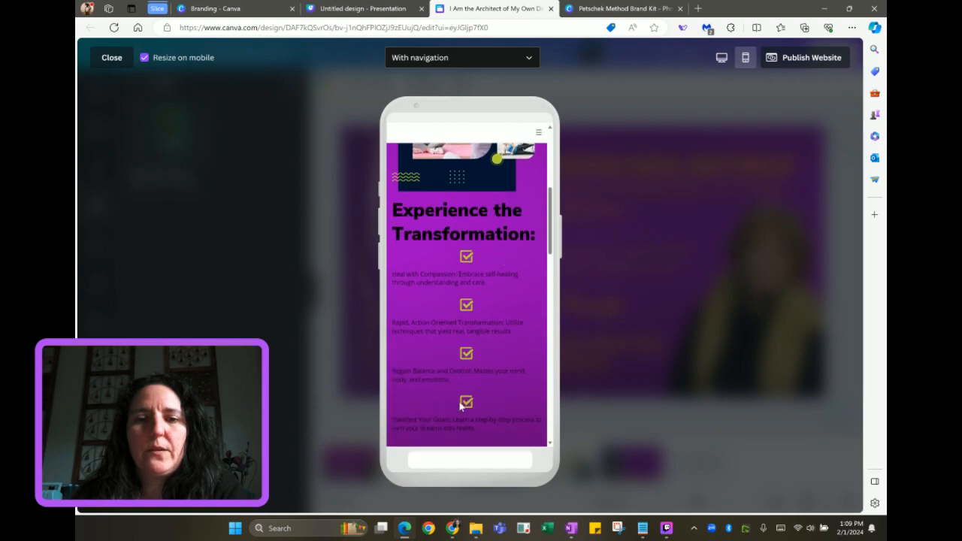
scroll(464, 403, "down", 3)
scroll(460, 404, "up", 2)
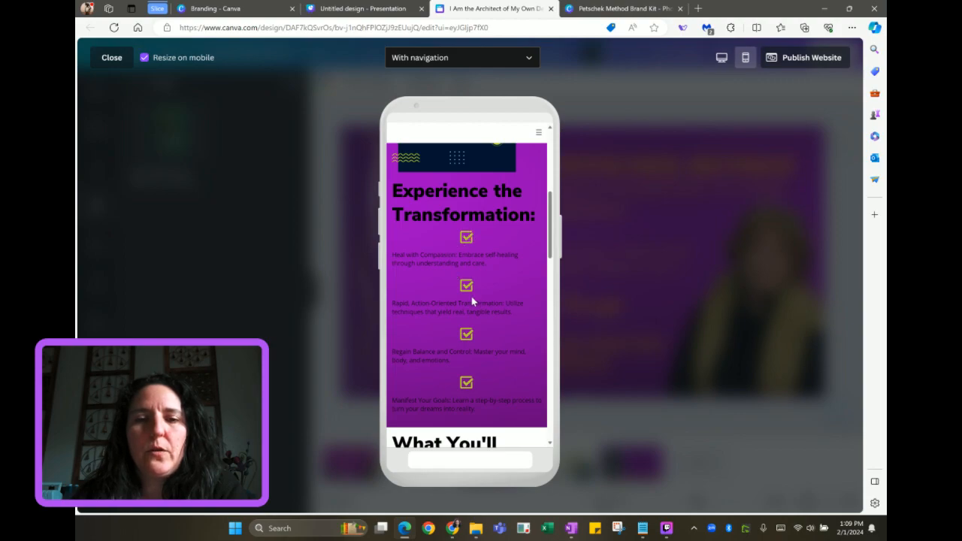
scroll(471, 298, "down", 4)
scroll(471, 298, "down", 2)
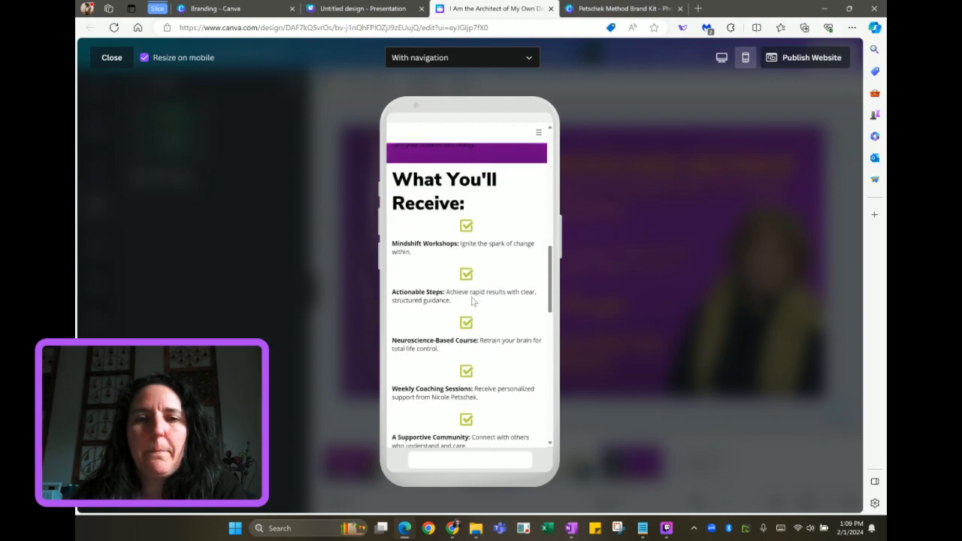
left_click(109, 59)
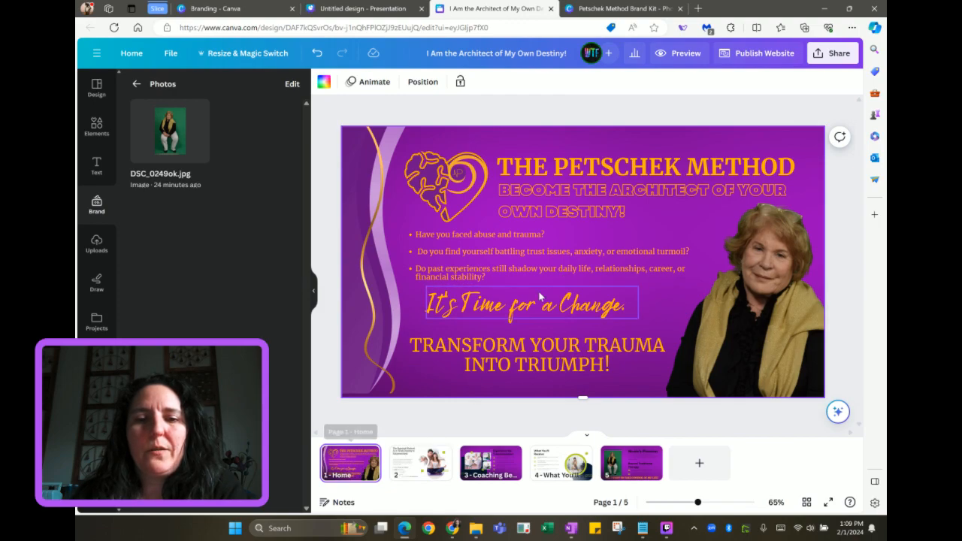
On page 2, group the yoga photo with its surrounding decorations and nudge the group right
left_click(425, 463)
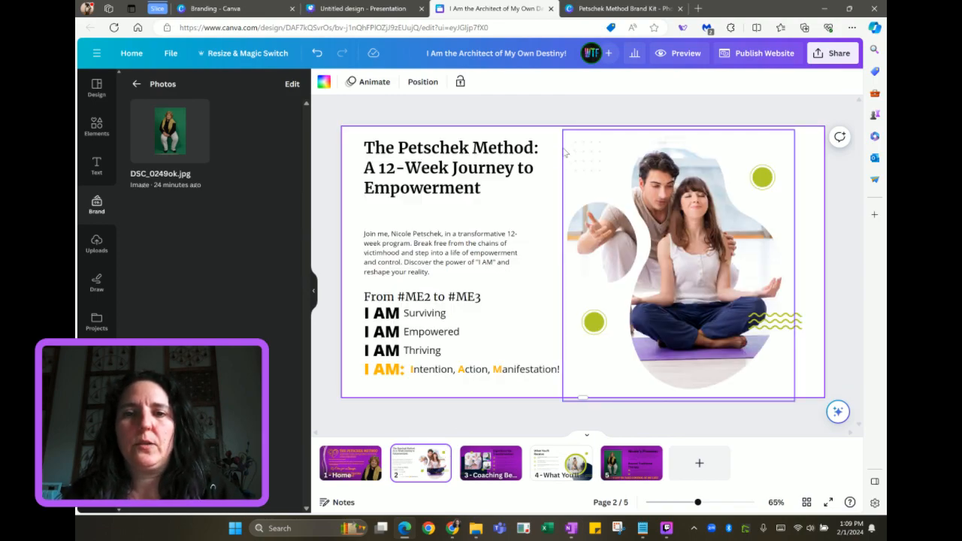
left_click(576, 147)
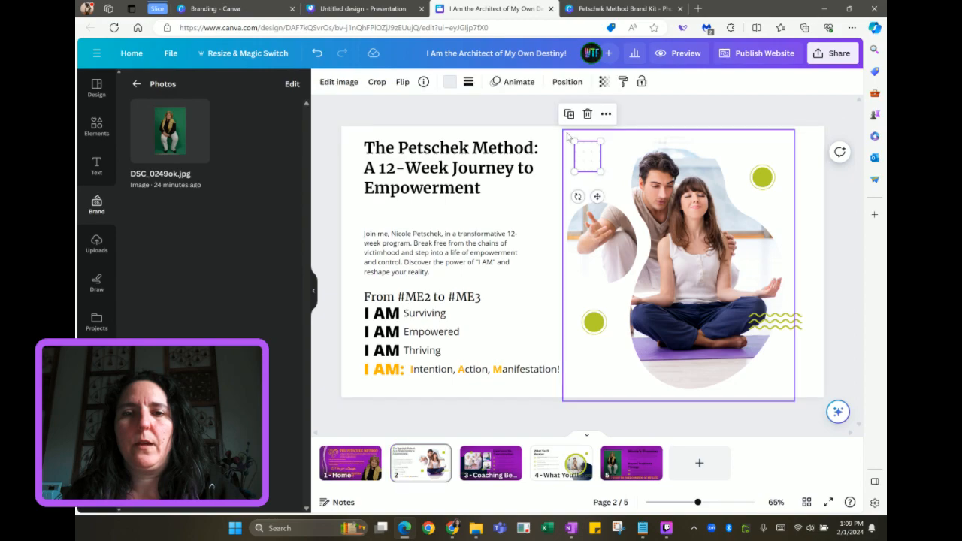
left_click(569, 133)
left_click(569, 122)
left_click_drag(569, 126, 806, 356)
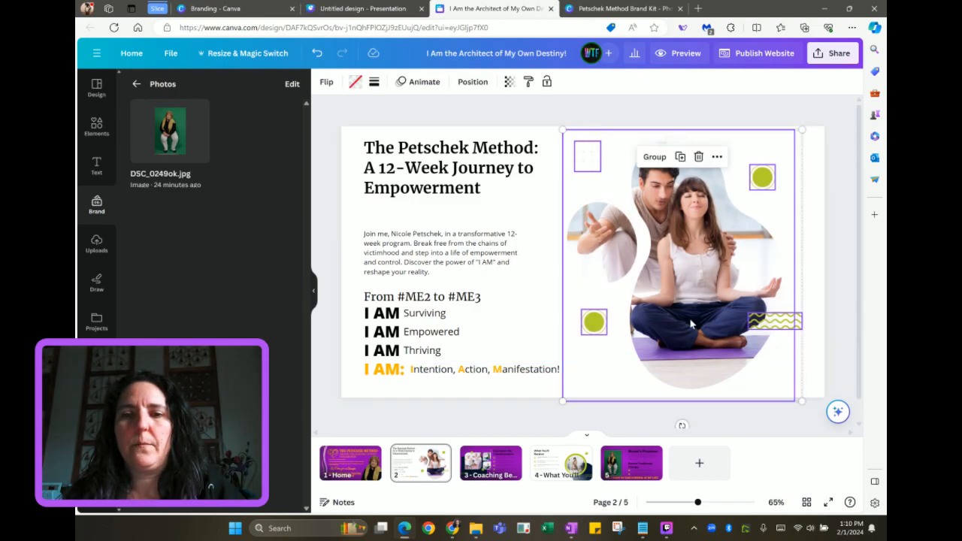
left_click(653, 158)
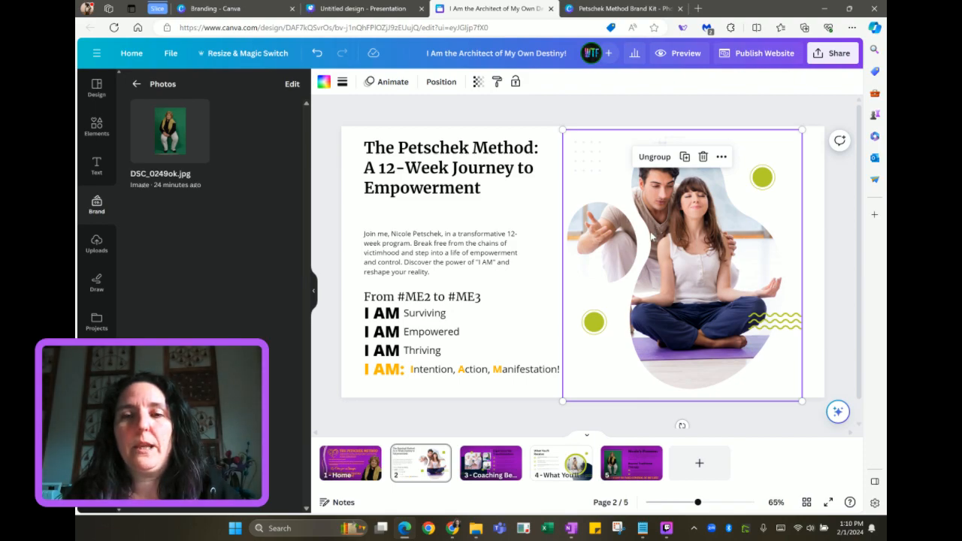
mouse_move(651, 235)
left_mouse_down()
mouse_move(667, 229)
mouse_move(673, 239)
mouse_move(668, 268)
mouse_move(667, 229)
left_mouse_up()
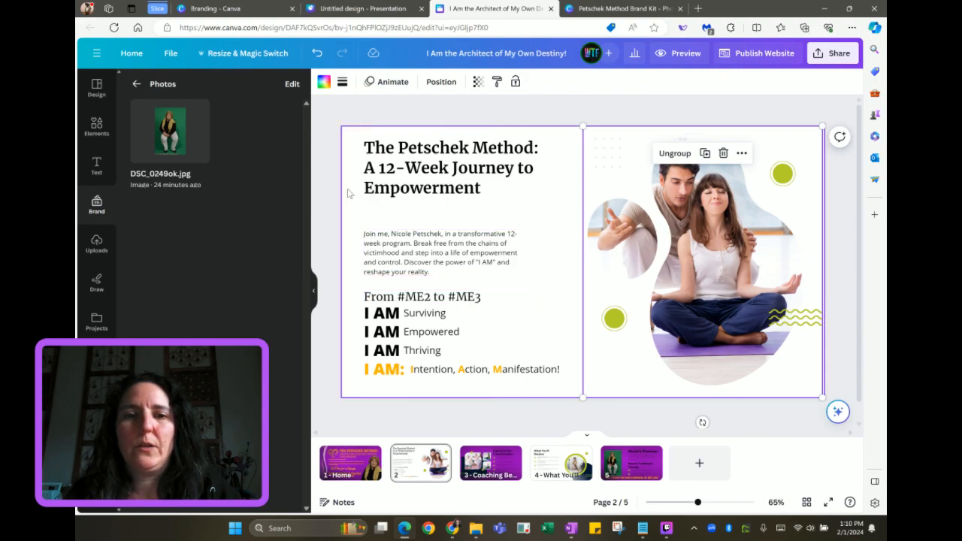
Narrow the 'Intention, Action, Manifestation!' box, then group all the left-hand text into one block
left_click_drag(359, 140, 559, 381)
left_click(518, 395)
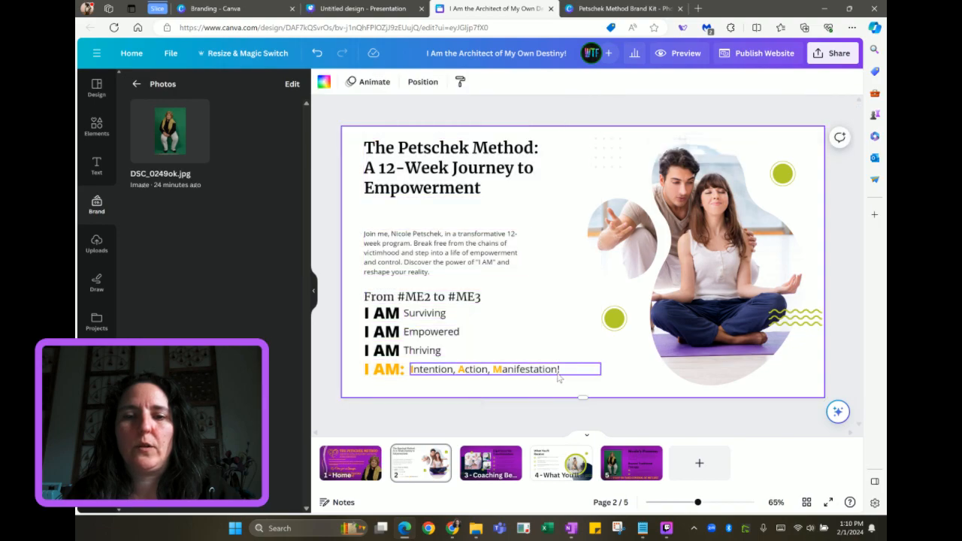
left_click(563, 370)
left_click_drag(602, 368, 566, 368)
left_click_drag(356, 143, 531, 389)
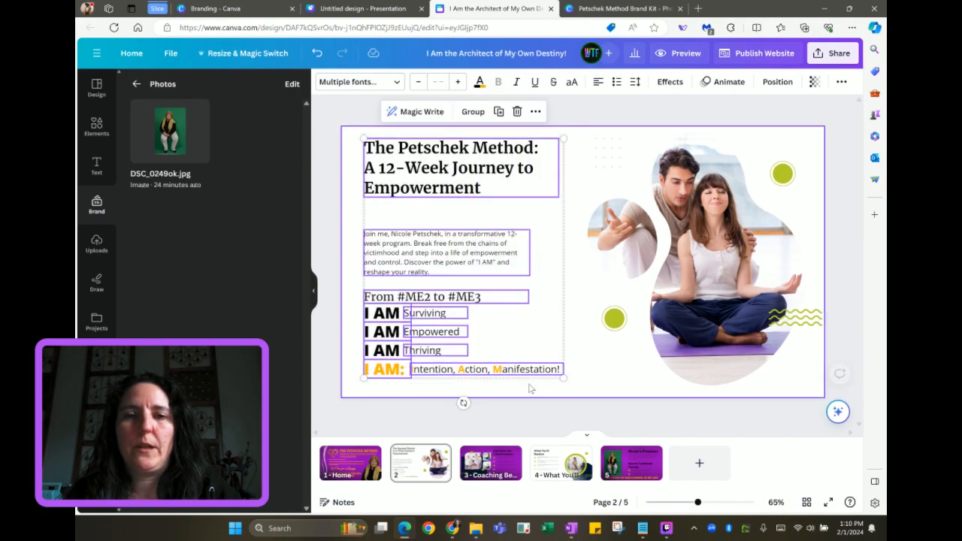
left_click(472, 111)
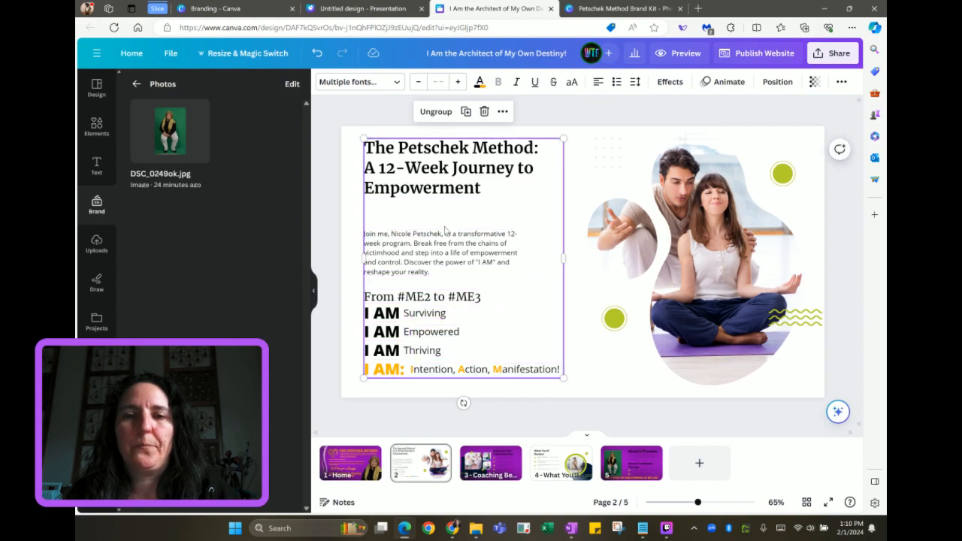
mouse_move(449, 235)
left_mouse_down()
mouse_move(459, 235)
mouse_move(442, 230)
mouse_move(467, 228)
mouse_move(446, 235)
left_mouse_up()
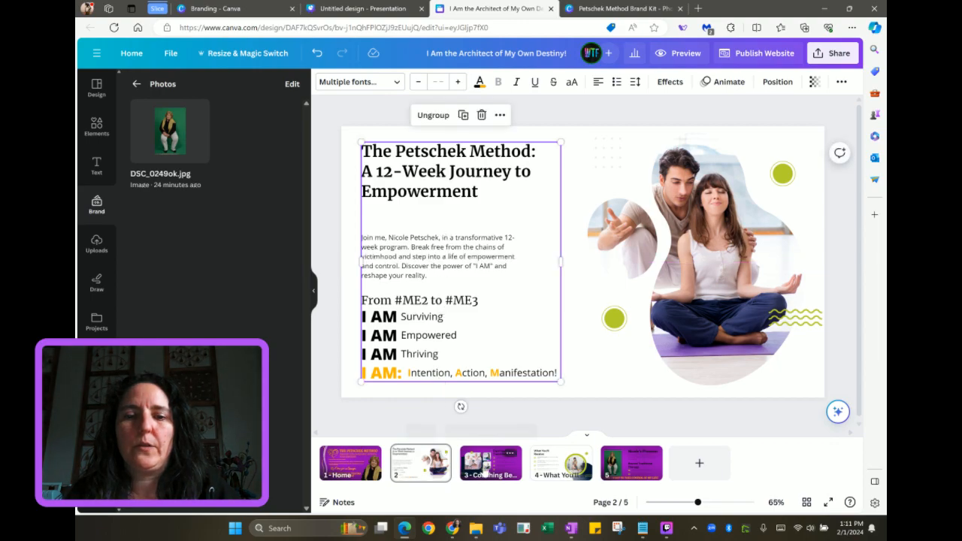
left_click(673, 53)
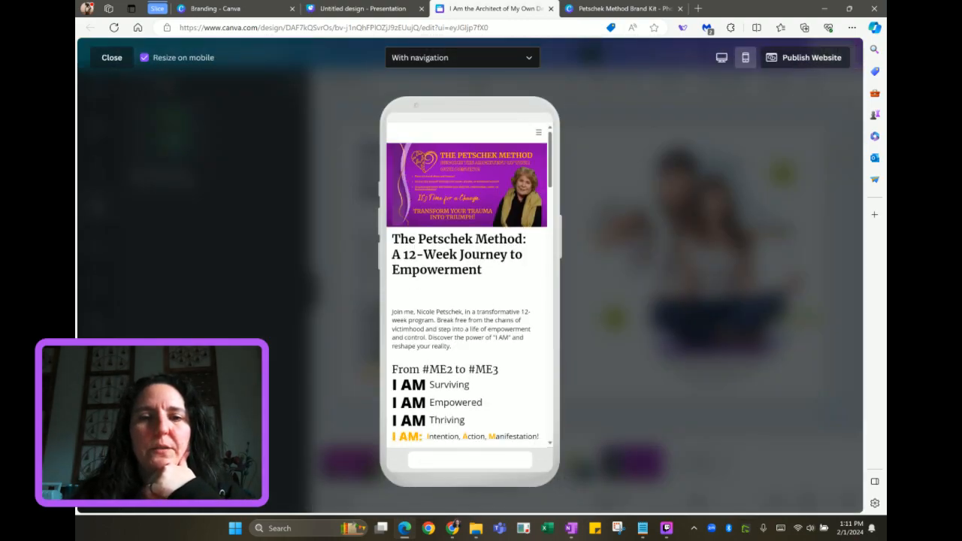
scroll(391, 284, "down", 2)
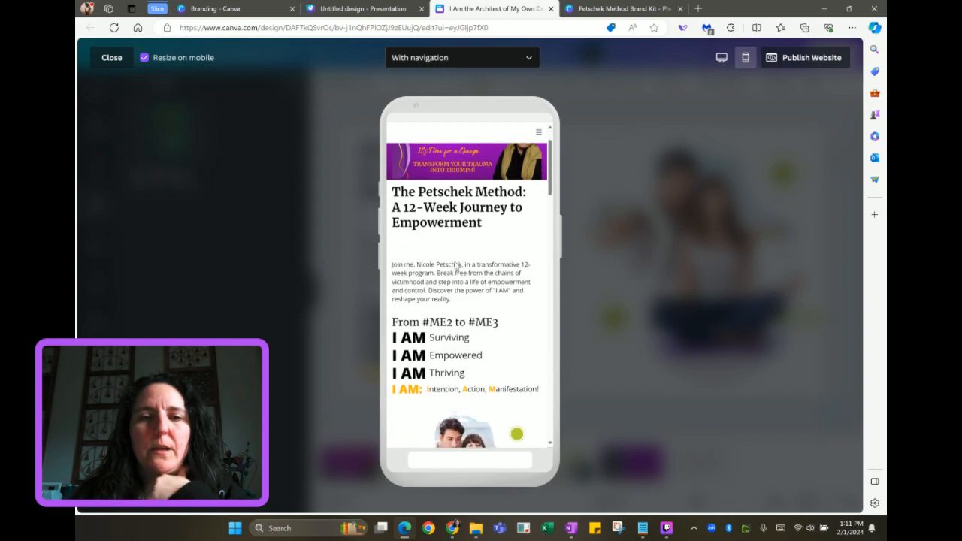
scroll(452, 346, "down", 4)
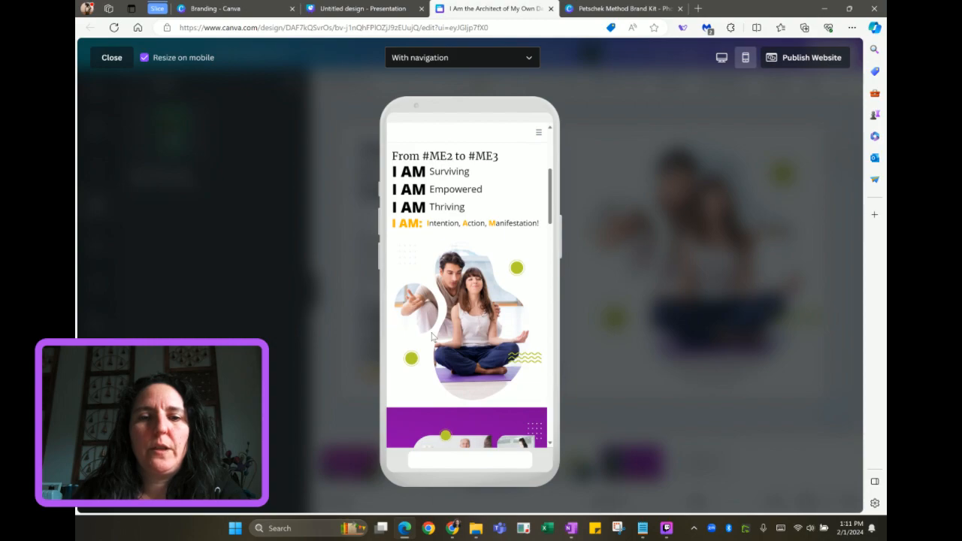
scroll(432, 335, "down", 6)
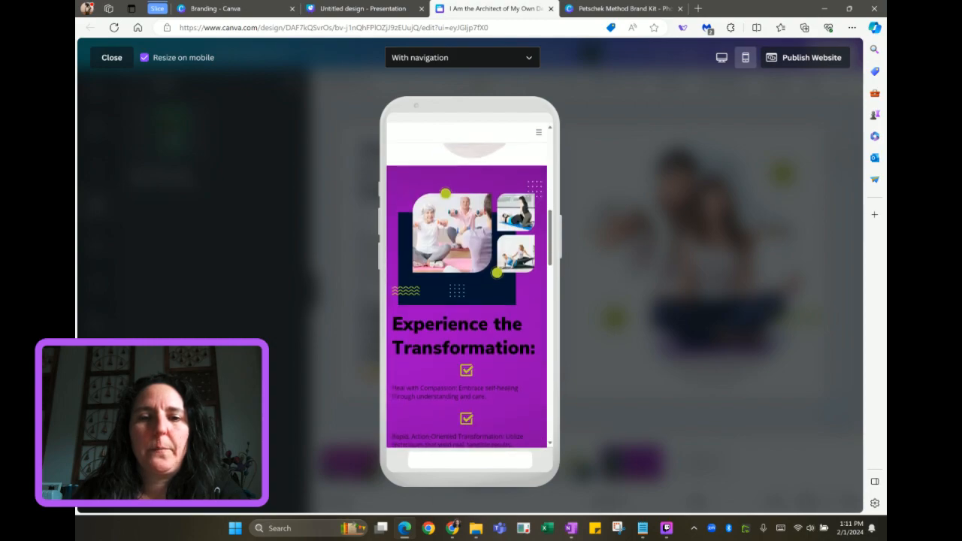
scroll(466, 295, "down", 2)
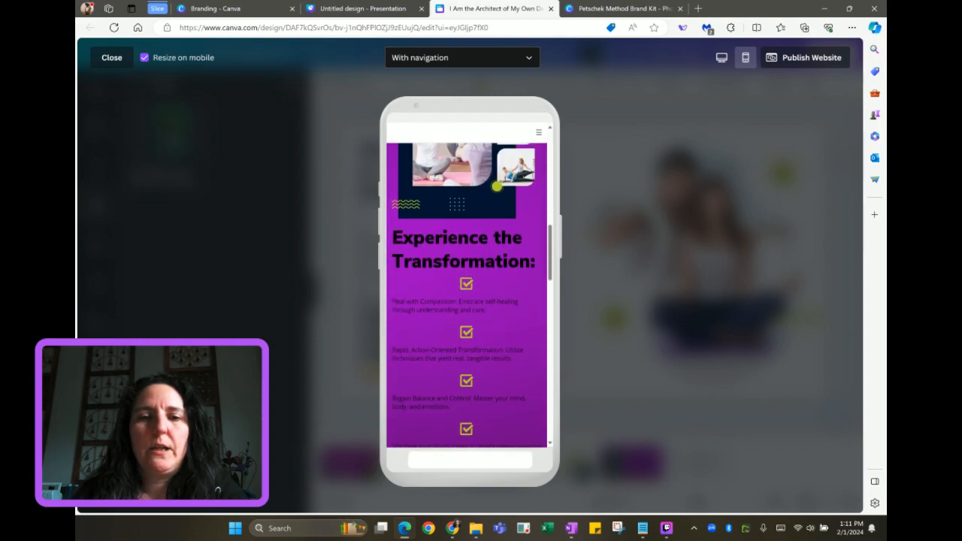
left_click(111, 58)
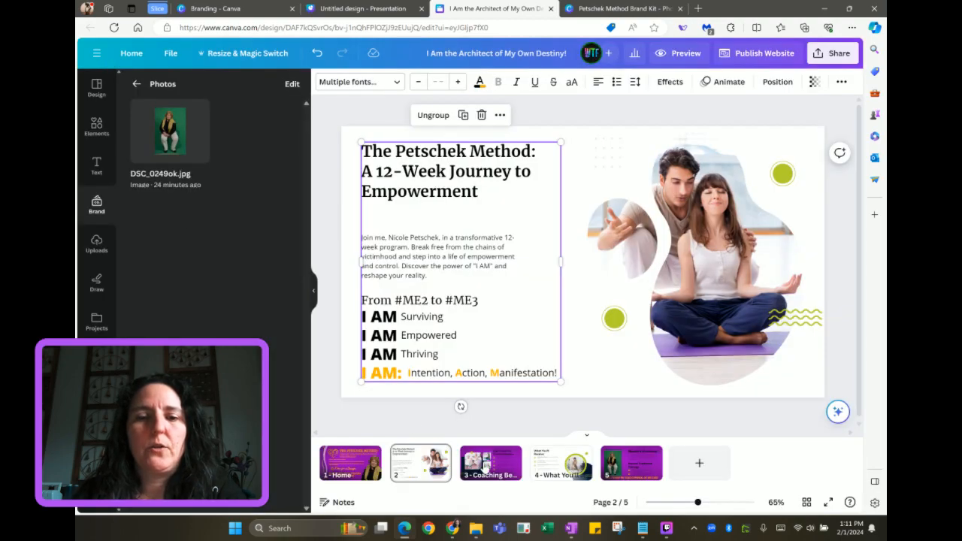
On page 3, nudge the photo collage slightly to the left
left_click(492, 470)
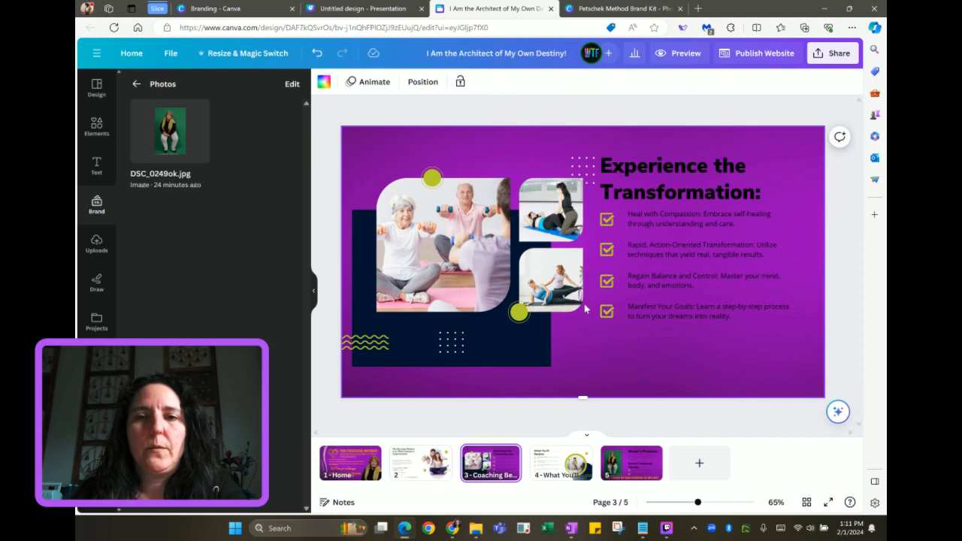
left_click_drag(361, 144, 581, 372)
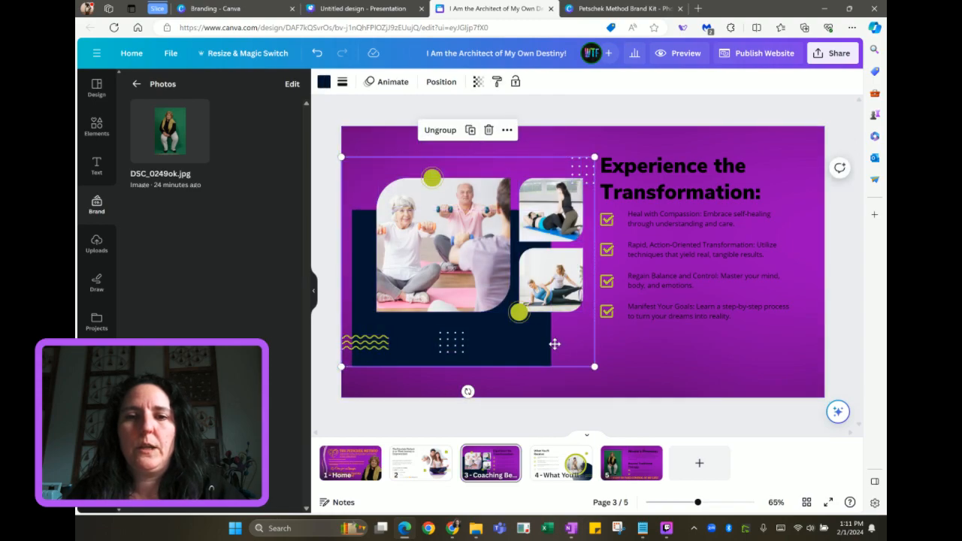
left_click_drag(556, 343, 548, 343)
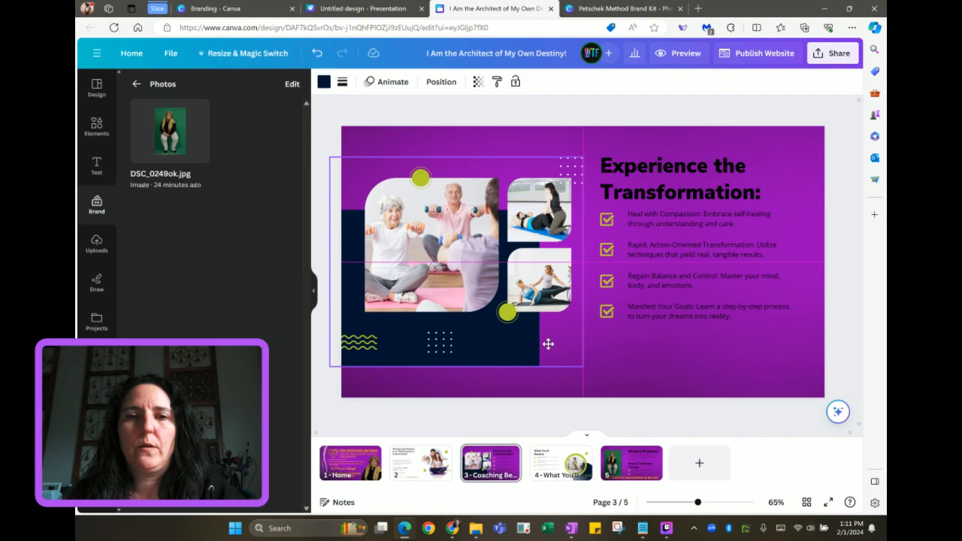
left_click_drag(548, 344, 548, 344)
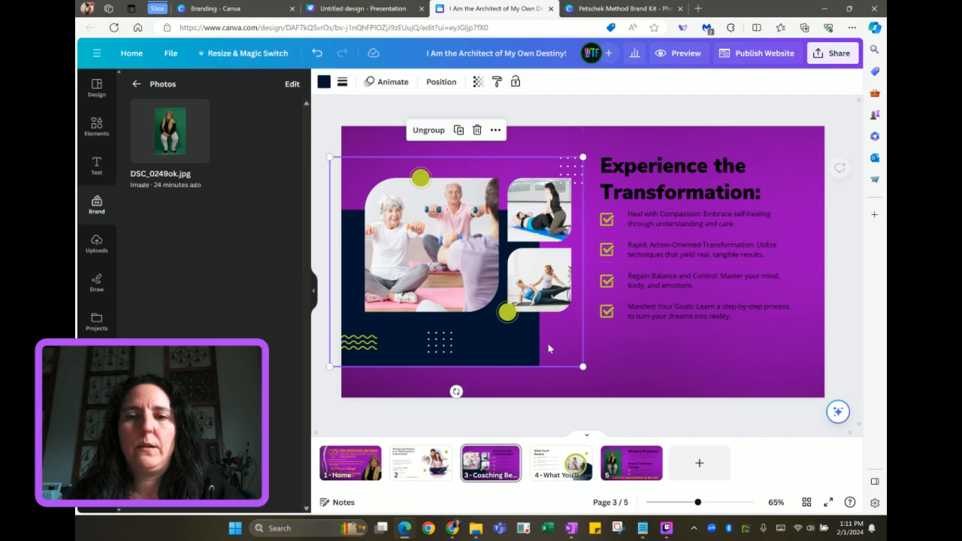
Shift the title and checklist slightly to the right
left_click(622, 221)
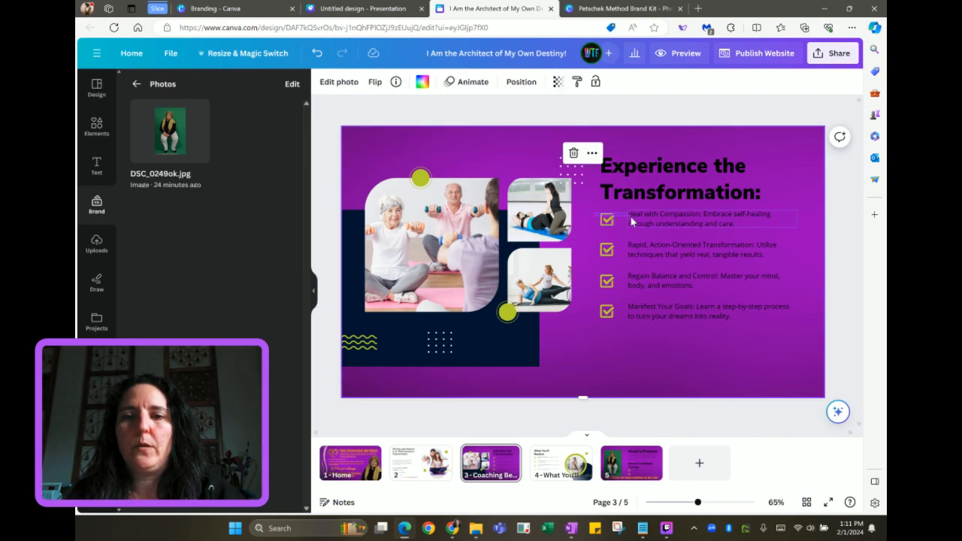
left_click(630, 217, "shift")
left_click(609, 150)
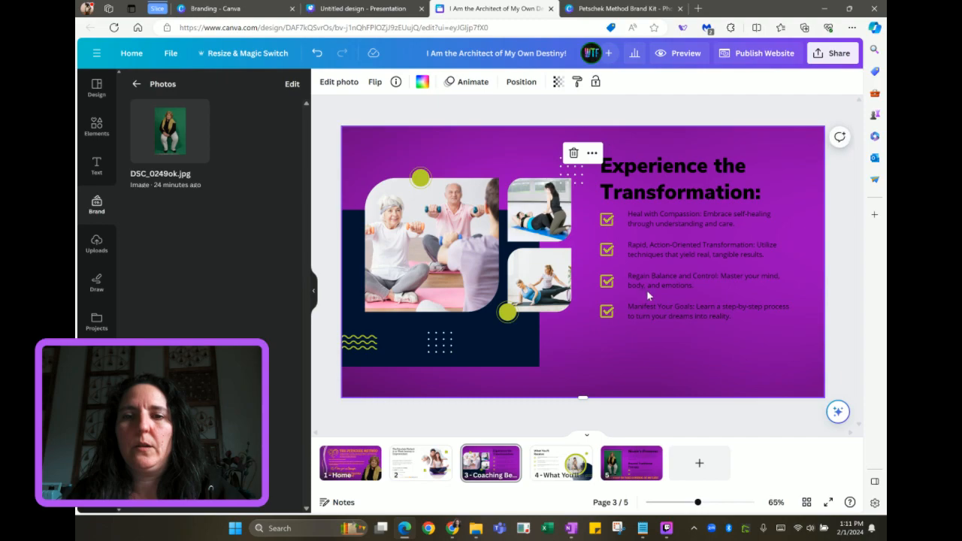
left_click_drag(720, 326, 704, 343)
left_click(590, 242)
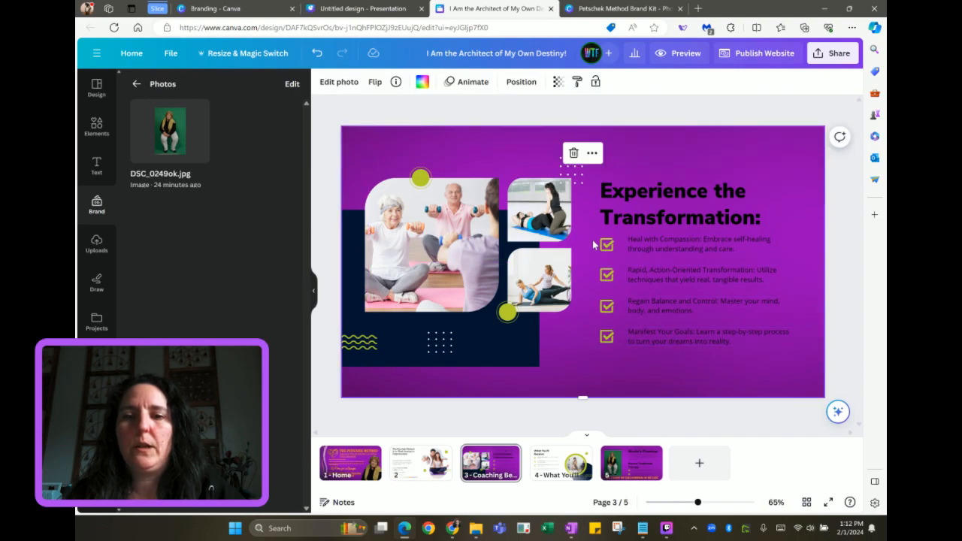
Group each of the first three checkmarks with its checklist line
left_click_drag(593, 241, 671, 245)
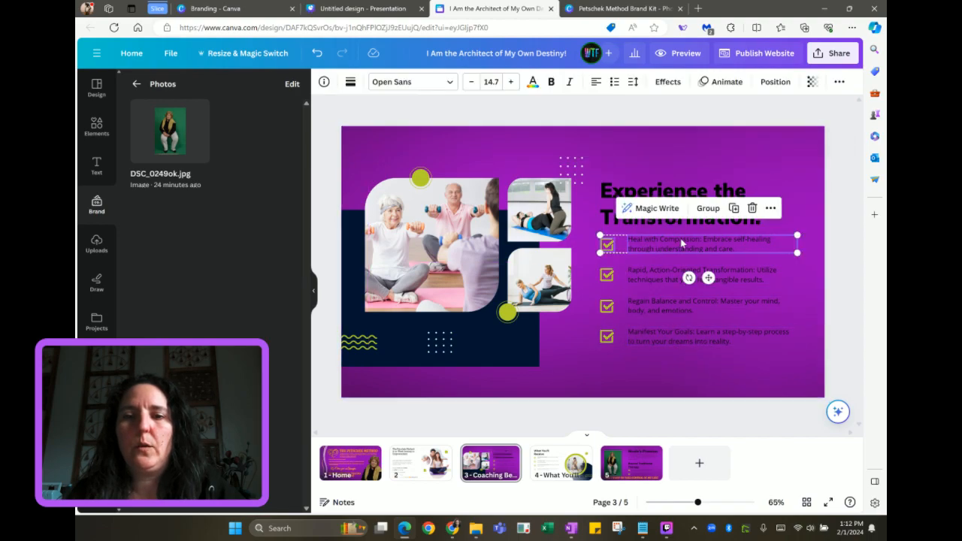
left_click(709, 211)
left_click_drag(594, 275, 640, 274)
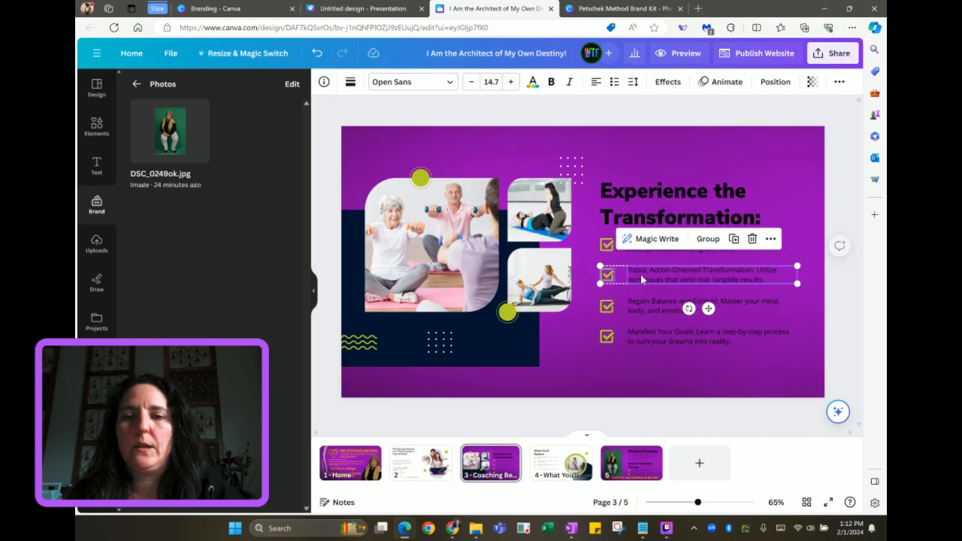
left_click(708, 239)
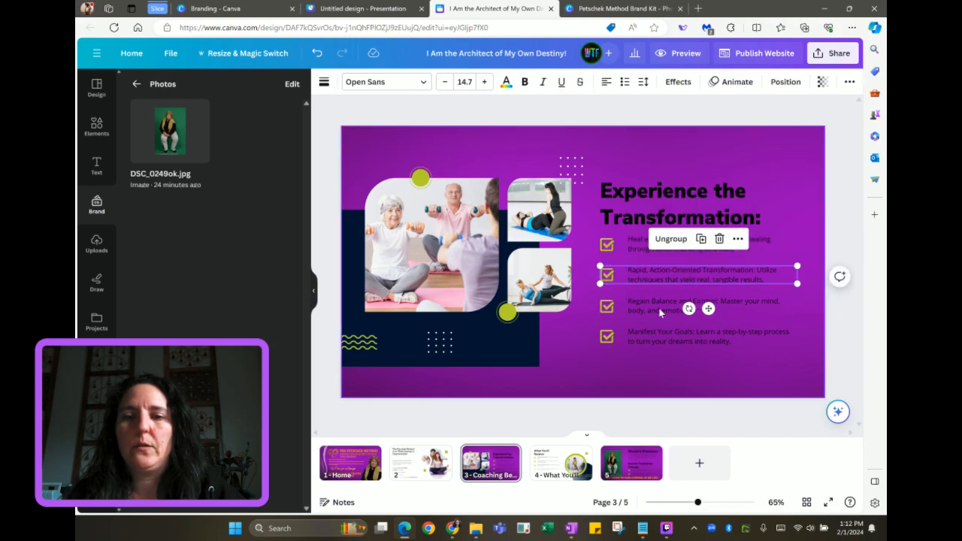
left_click_drag(595, 306, 643, 307)
left_click(709, 269)
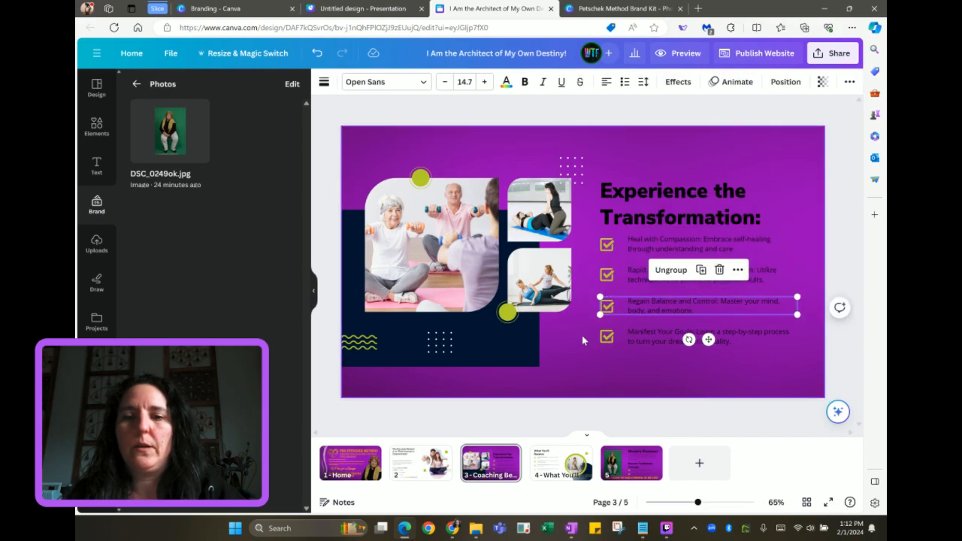
Undo the accidental collage move, group the fourth checkmark with its text, and preview on phone
left_click_drag(581, 336, 638, 339)
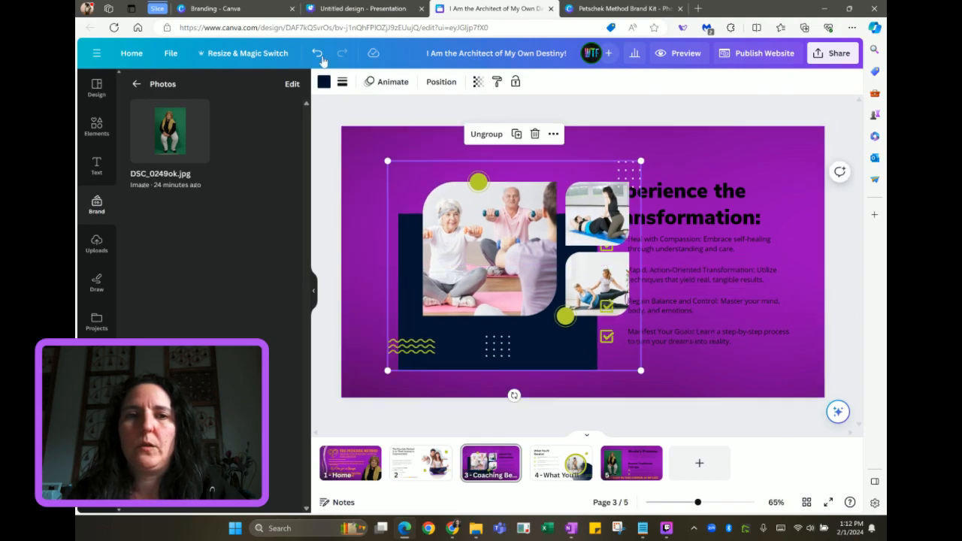
left_click(317, 54)
left_click(616, 347)
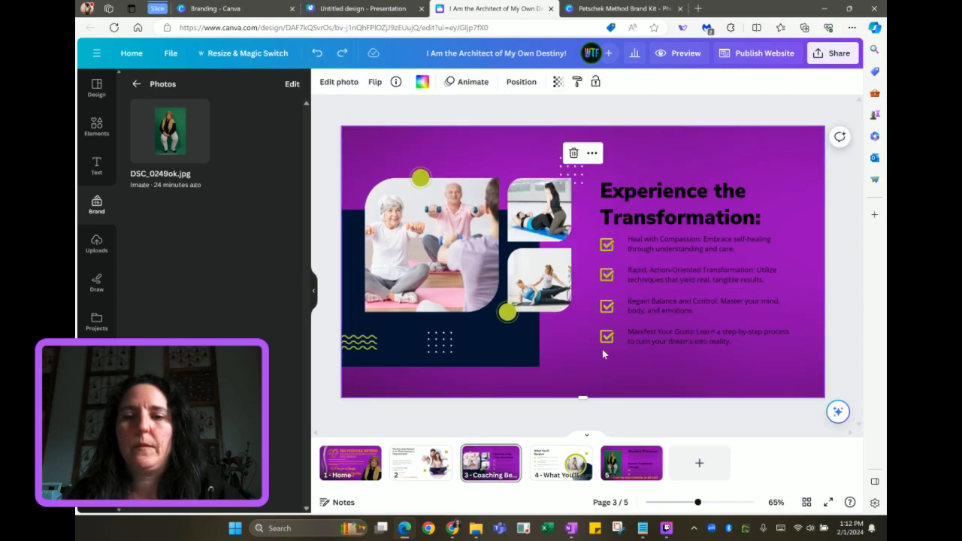
left_click_drag(604, 354, 652, 335)
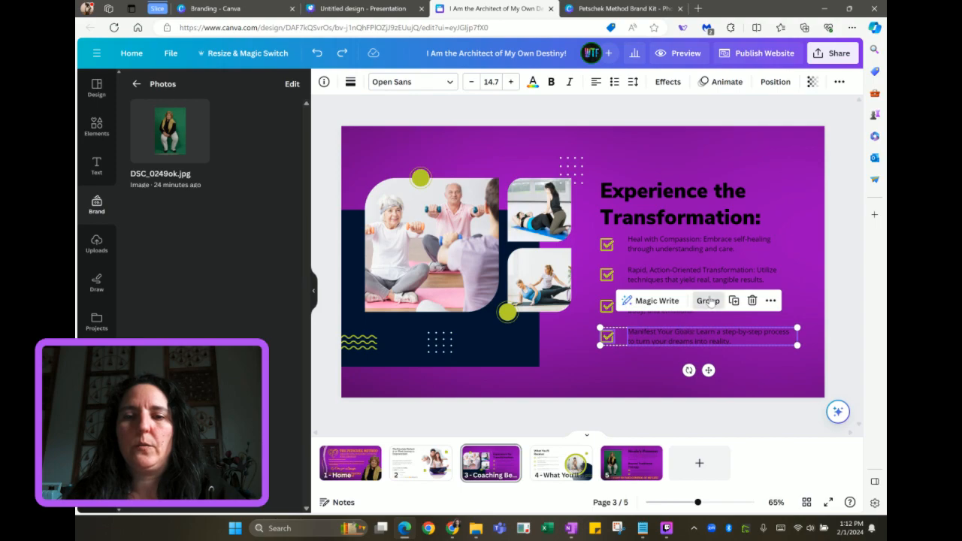
left_click(708, 300)
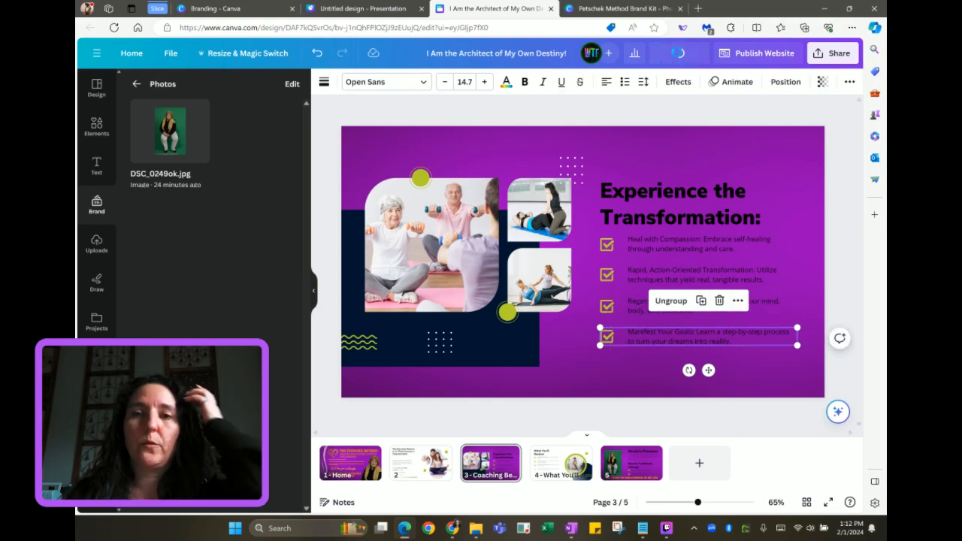
left_click(678, 52)
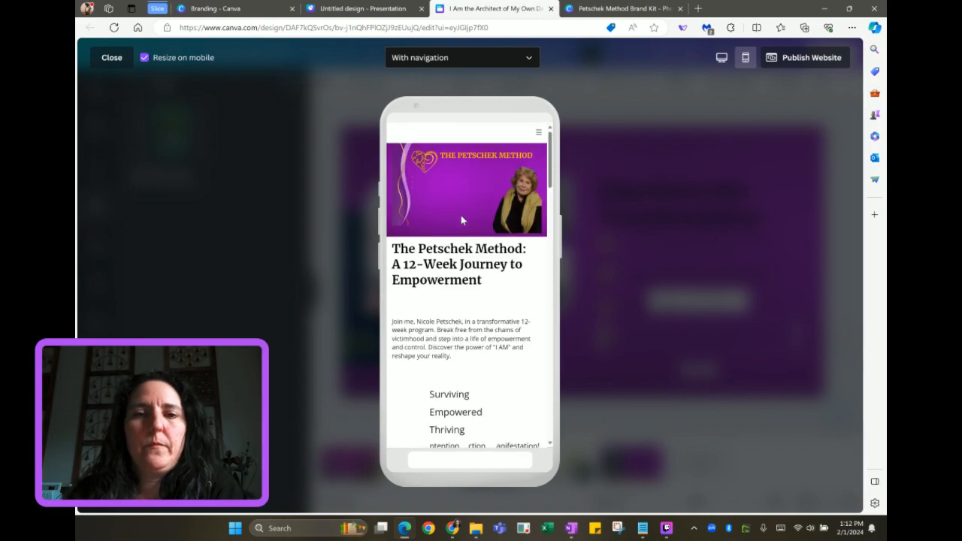
Scroll the phone preview to the Experience the Transformation checklist, then close the preview
scroll(459, 310, "down", 2)
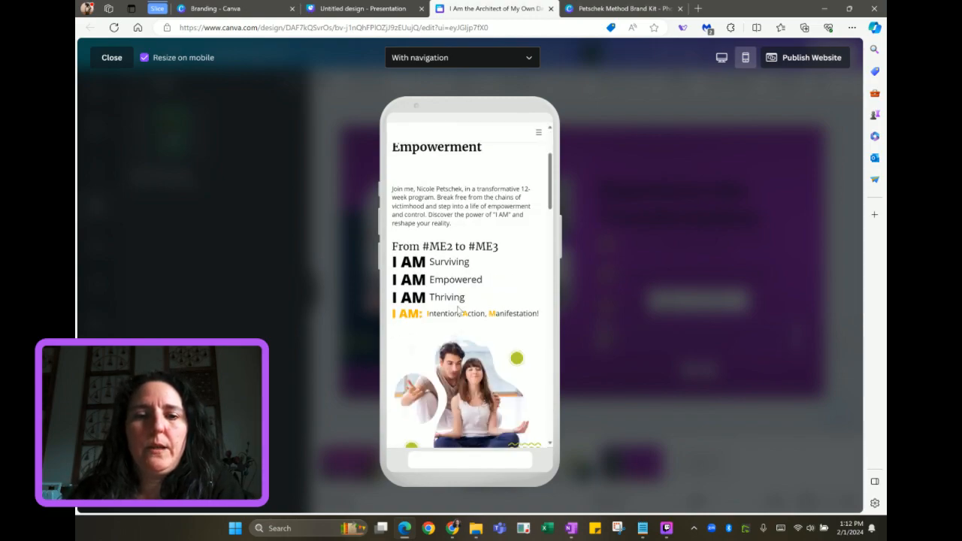
scroll(458, 310, "down", 6)
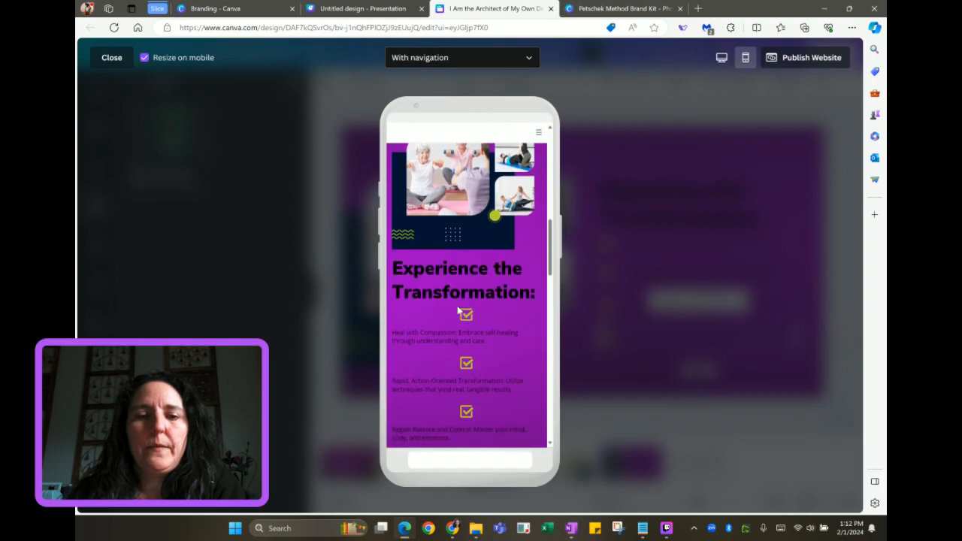
scroll(458, 310, "down", 1)
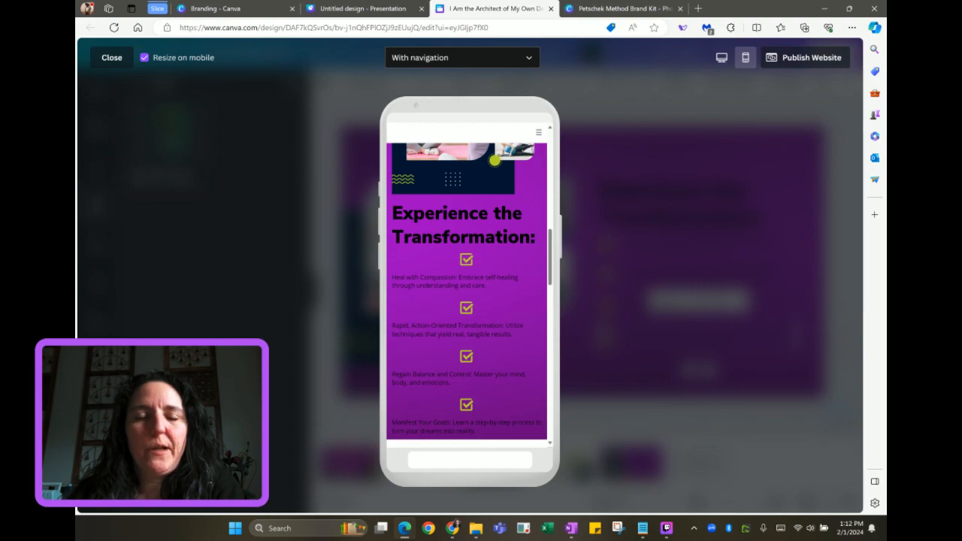
scroll(466, 301, "down", 2)
scroll(466, 300, "up", 2)
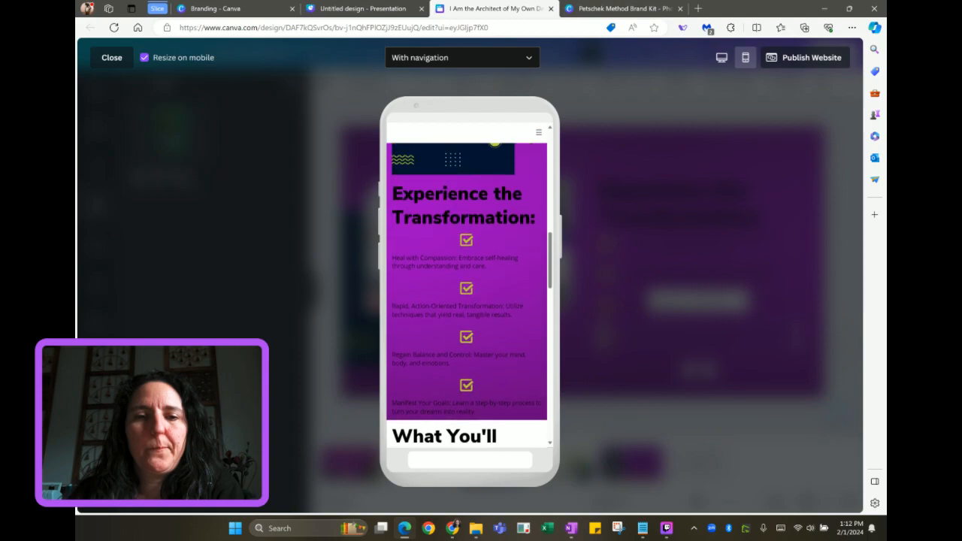
left_click(113, 59)
Ungroup the Manifest Your Goals checkmark and shift its text slightly right
left_click(665, 248)
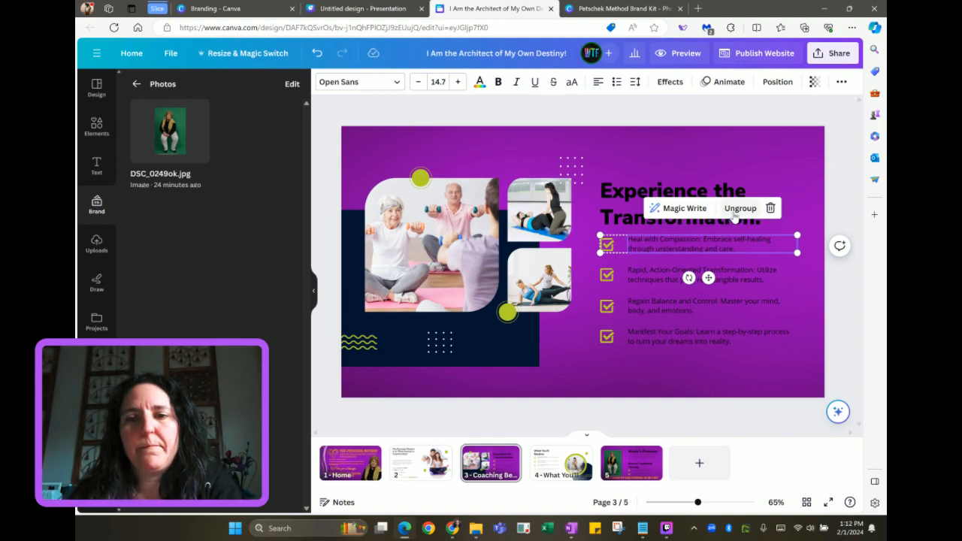
left_click(648, 272)
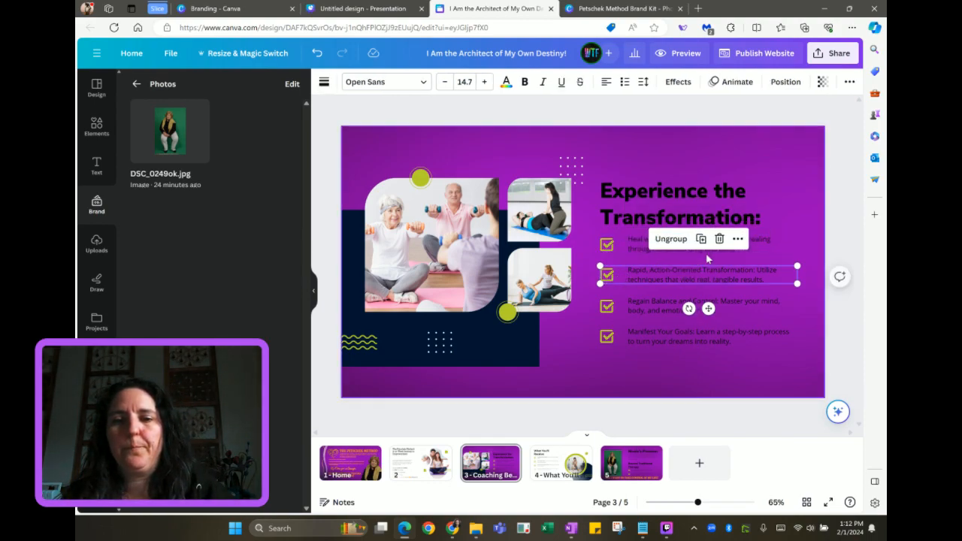
left_click(691, 312)
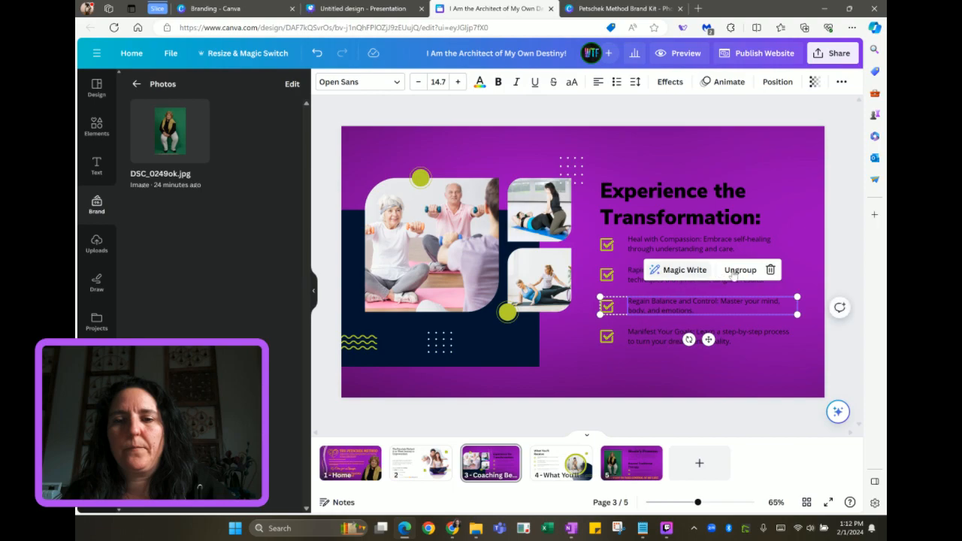
left_click(718, 337)
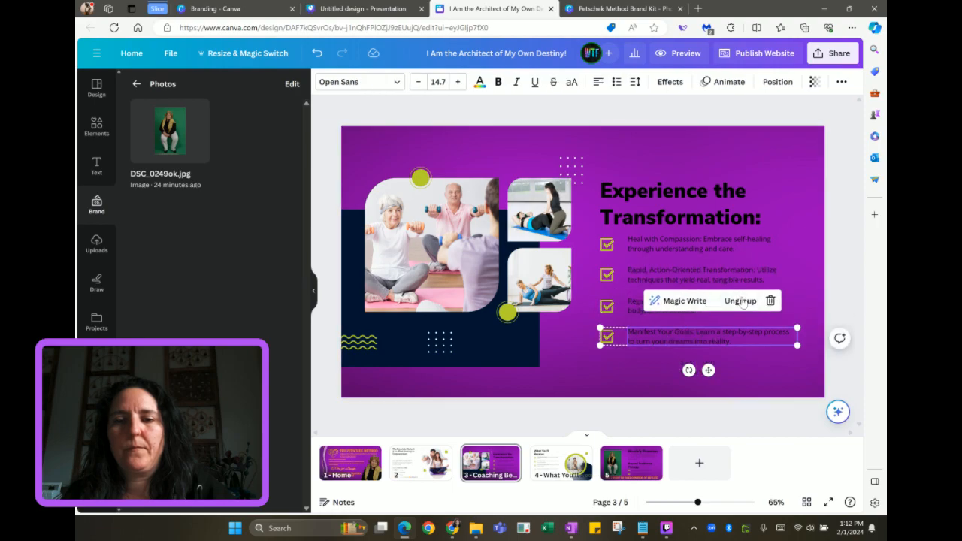
left_click(741, 301)
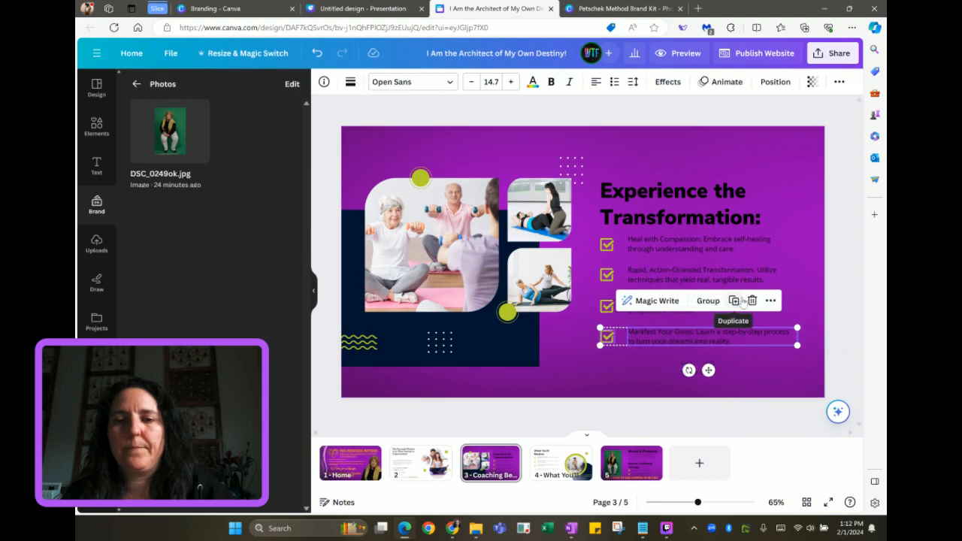
left_click(658, 355)
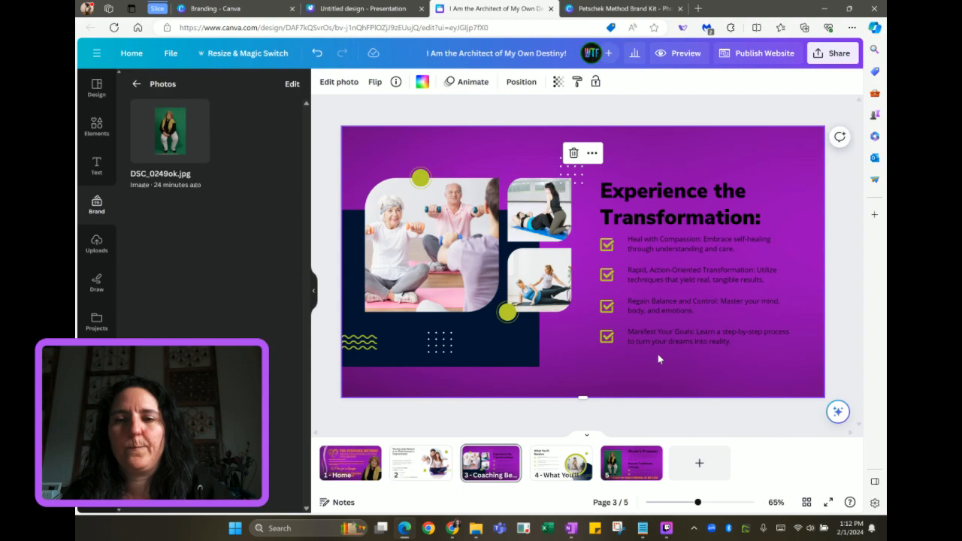
left_click_drag(716, 334, 717, 336)
left_click(657, 362)
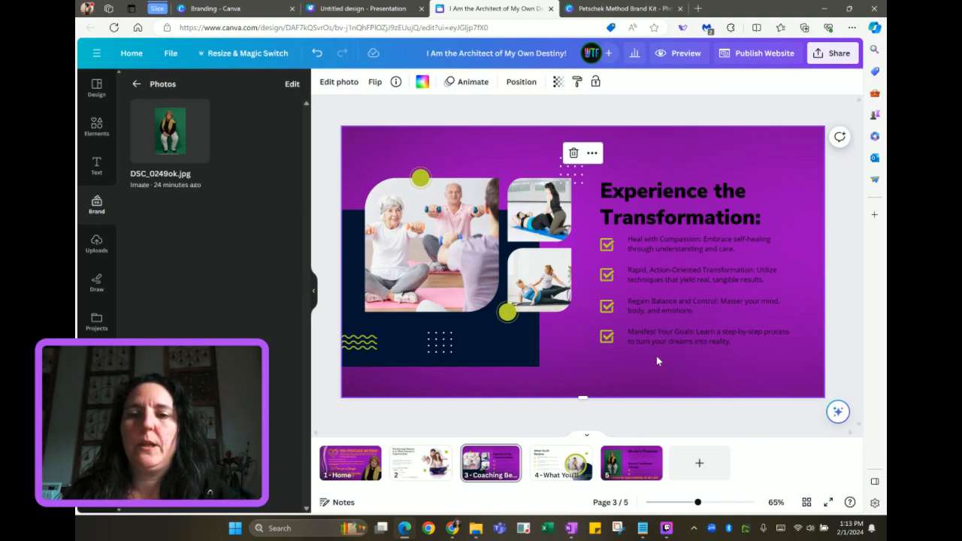
Centre-align the text of all four checklist lines
left_click_drag(656, 358, 645, 235)
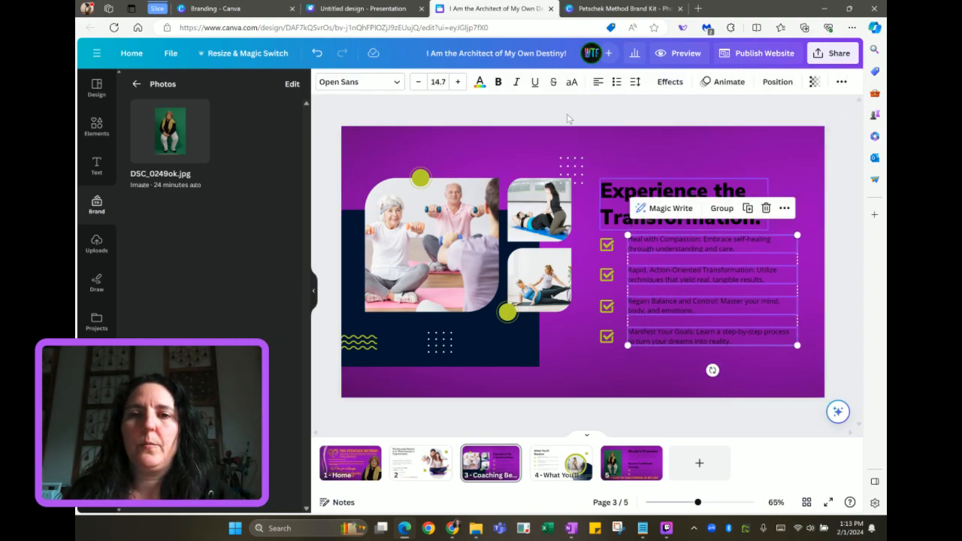
left_click(598, 87)
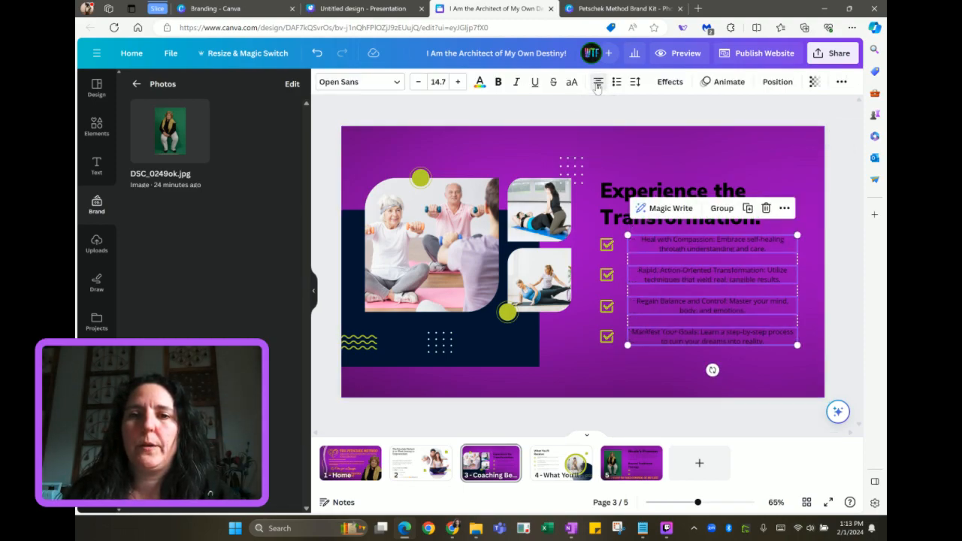
left_click(641, 359)
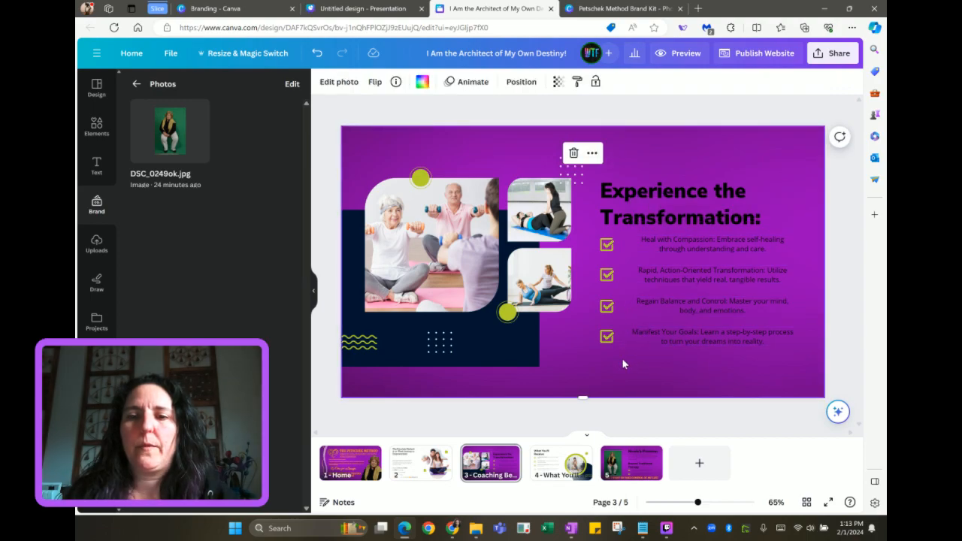